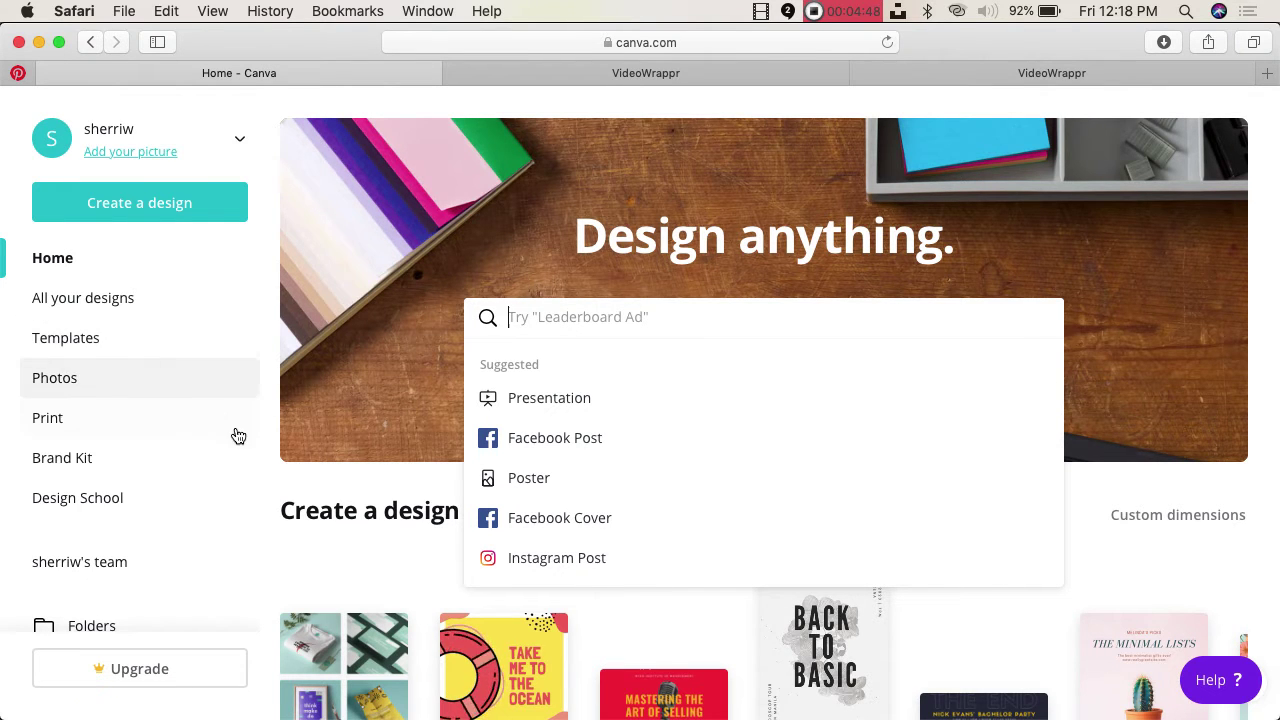
- Search the design types for "facebook ad" and create a blank Facebook Ad design of 1200 × 628 px
scroll(490, 322, down, 5)
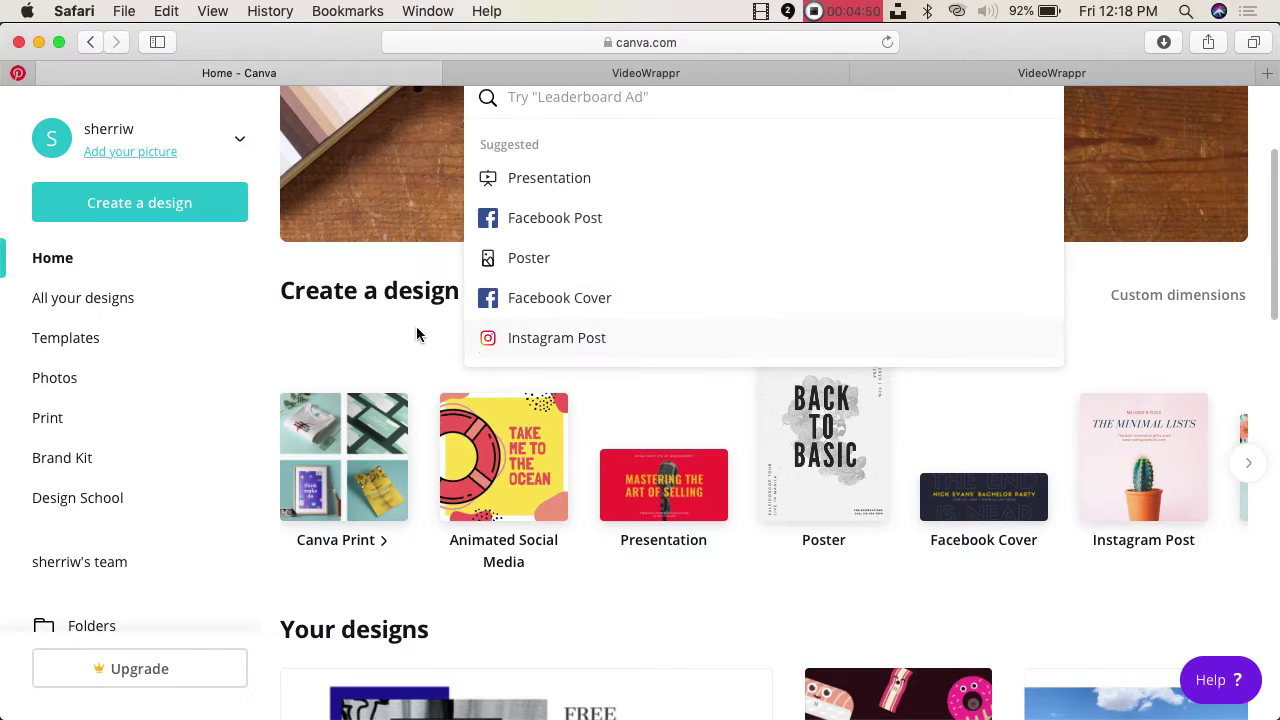
scroll(389, 318, up, 2)
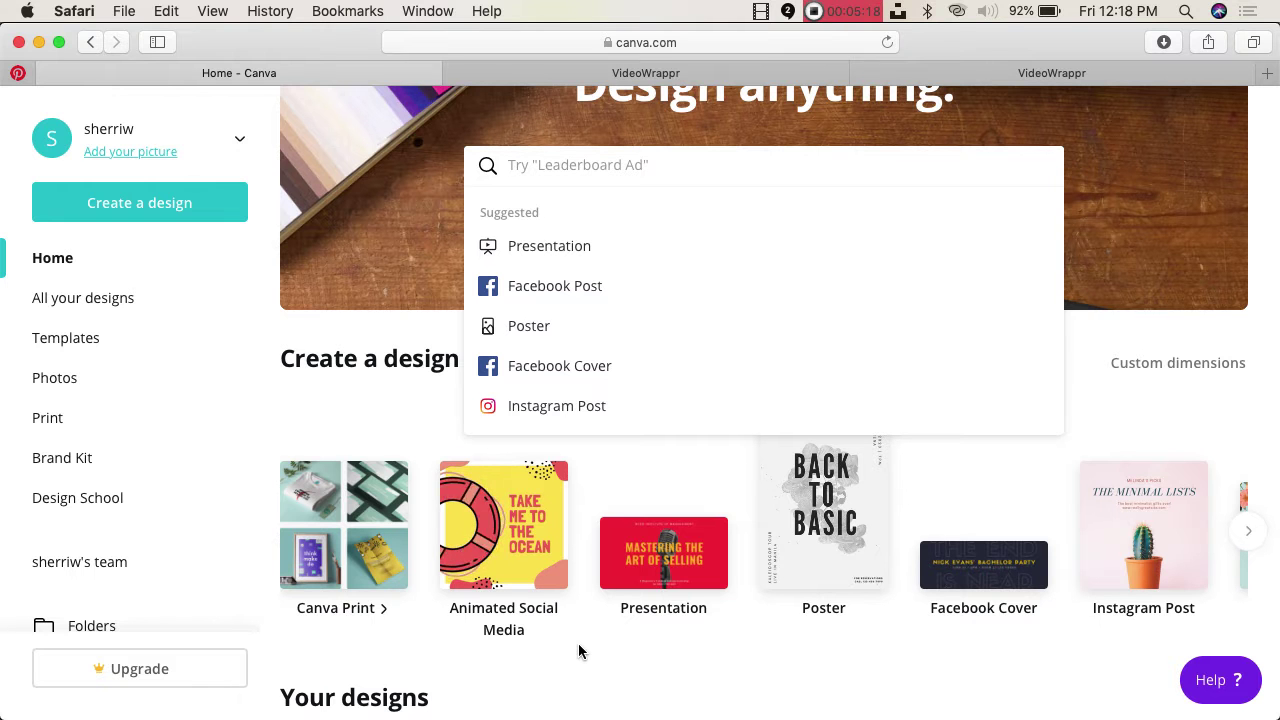
scroll(540, 552, down, 2)
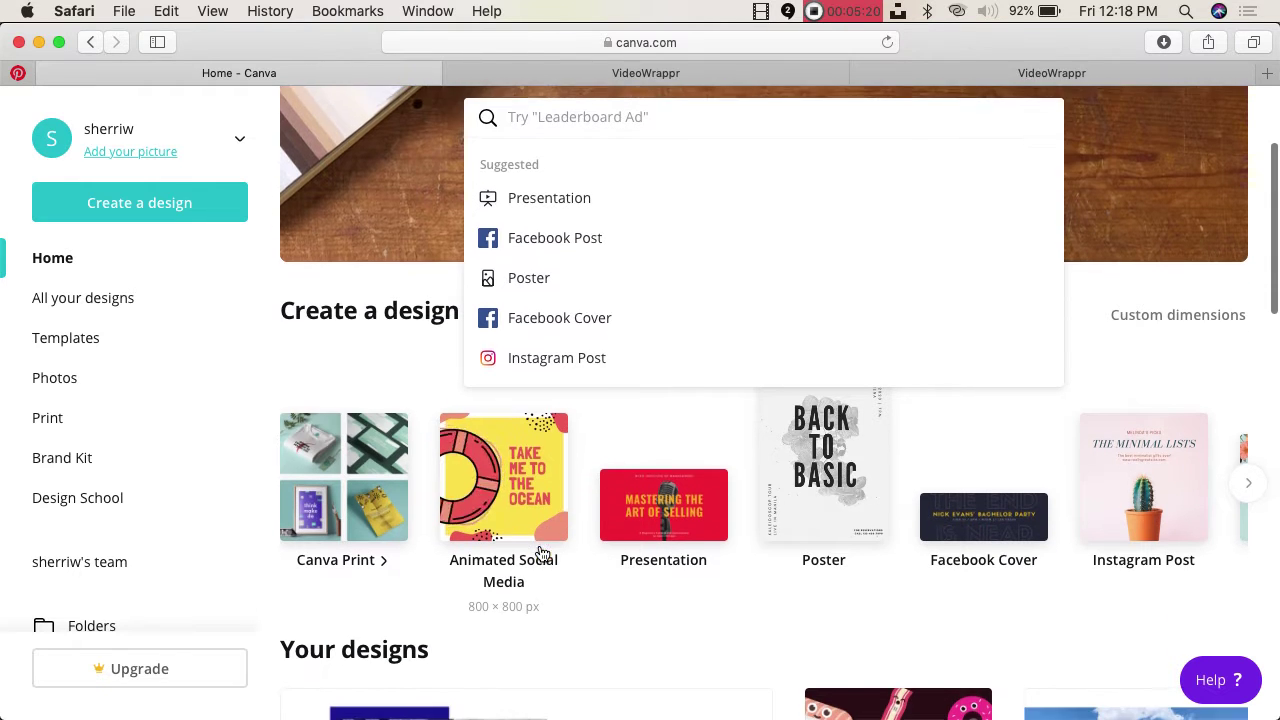
scroll(540, 552, up, 2)
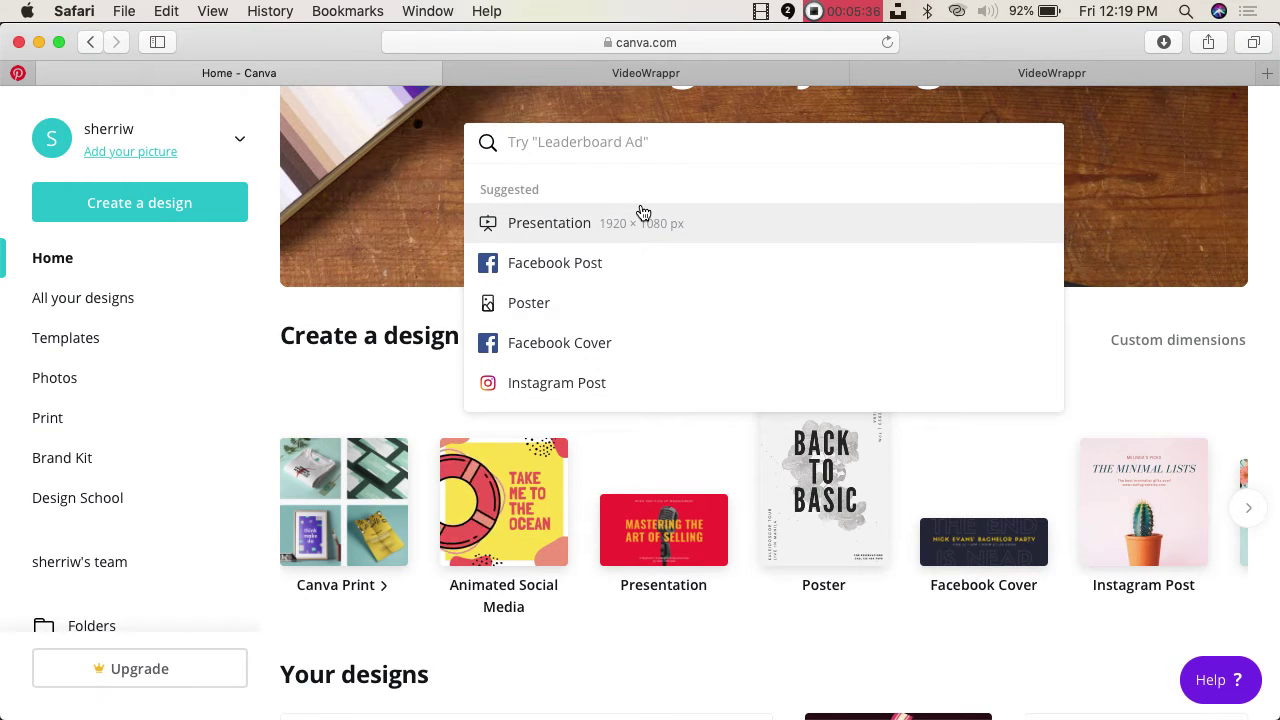
text(facebook ad)
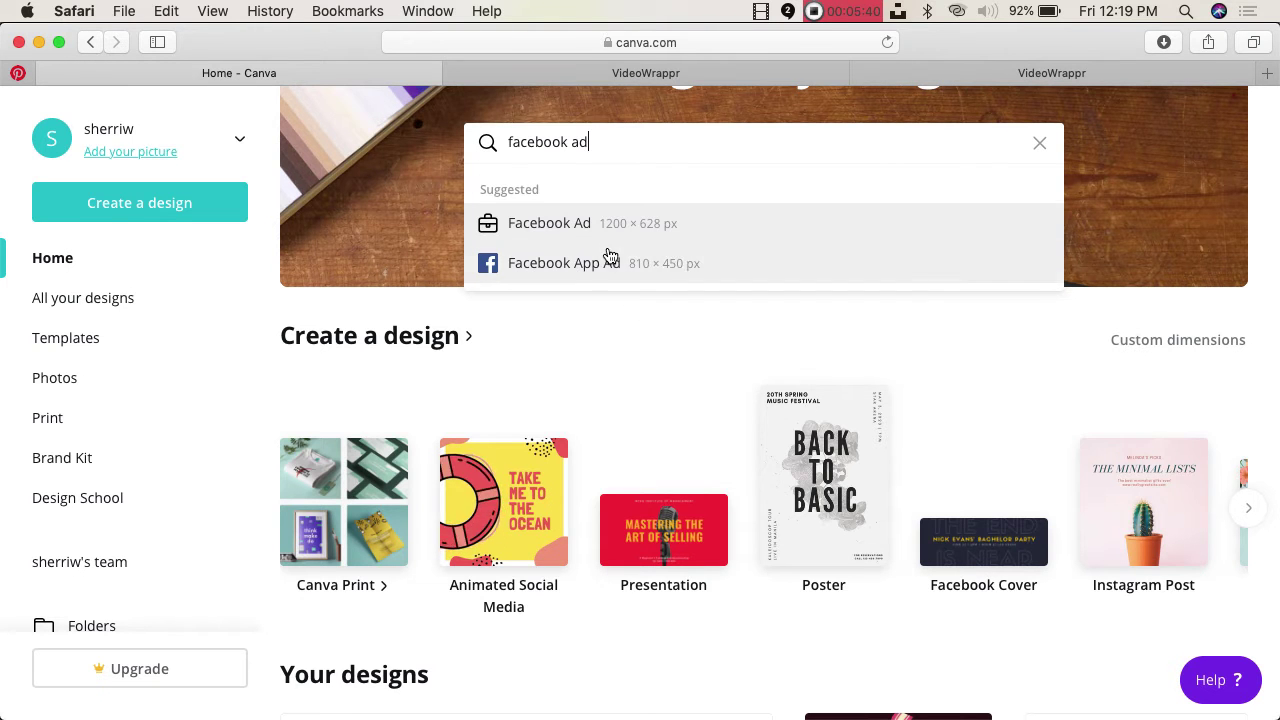
click(556, 238)
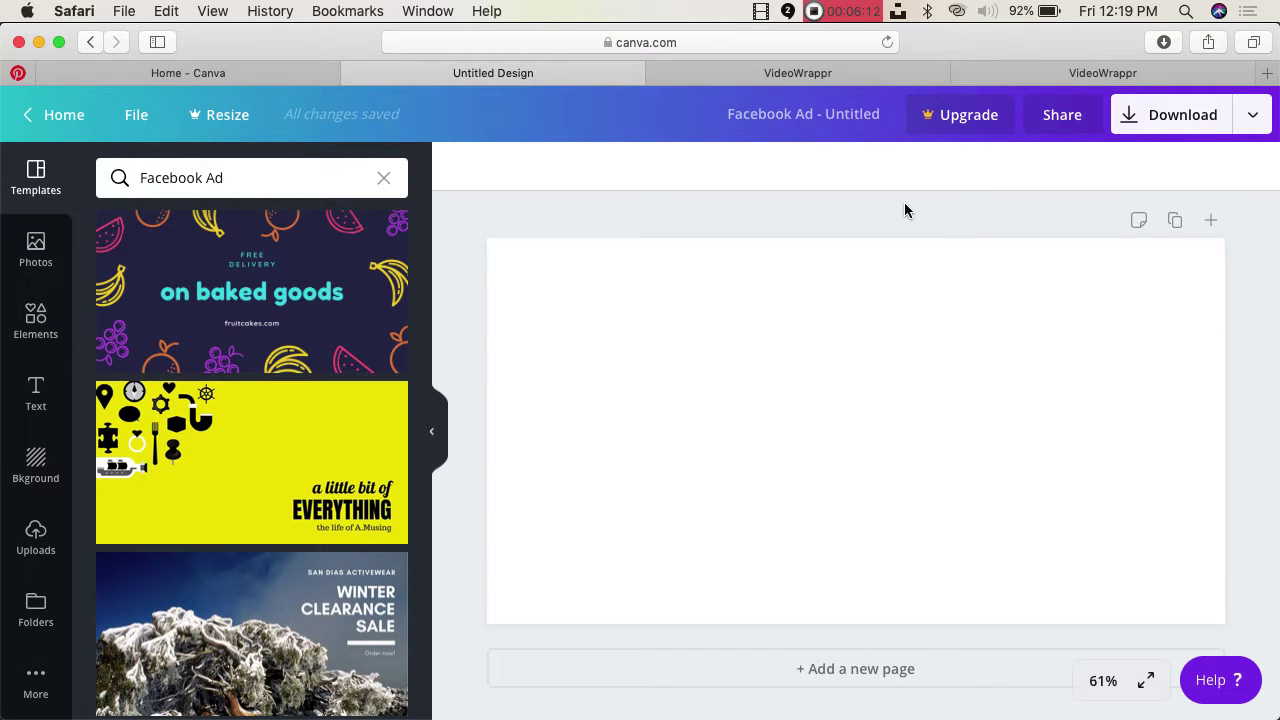
- Browse the Facebook Ad templates and apply the Clearance Sale 50% off template to the blank page
click(237, 78)
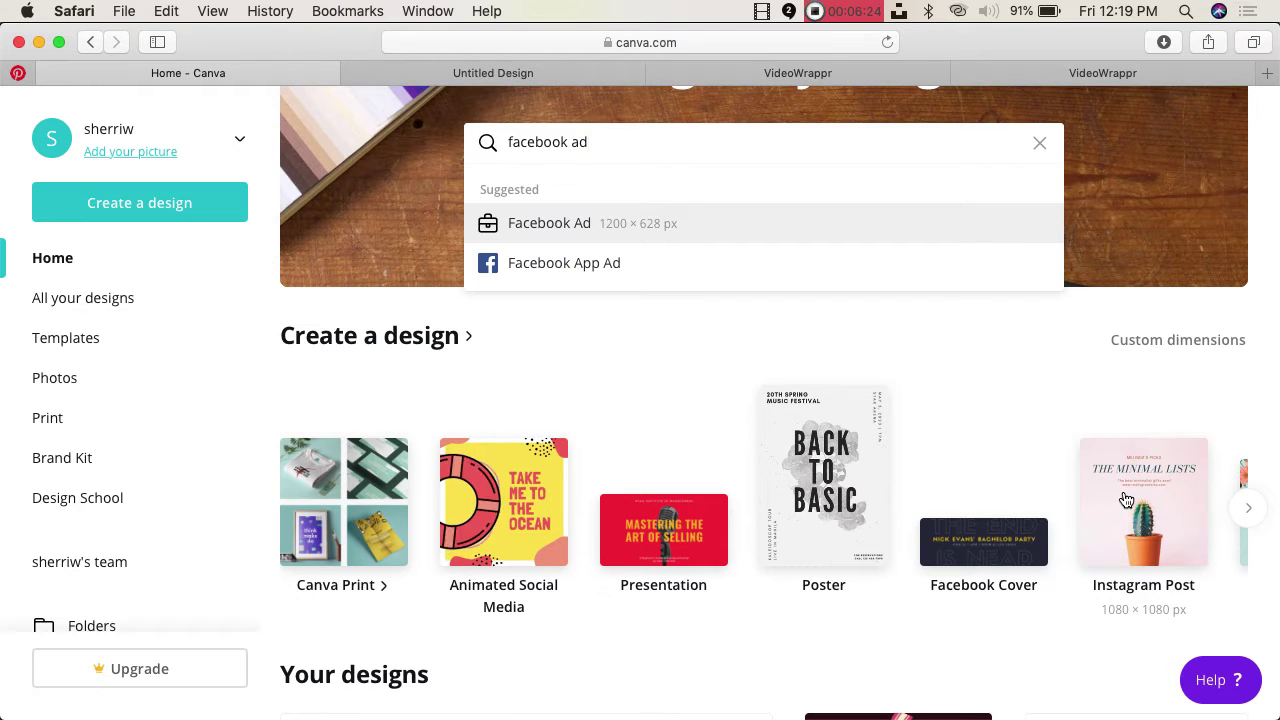
click(440, 76)
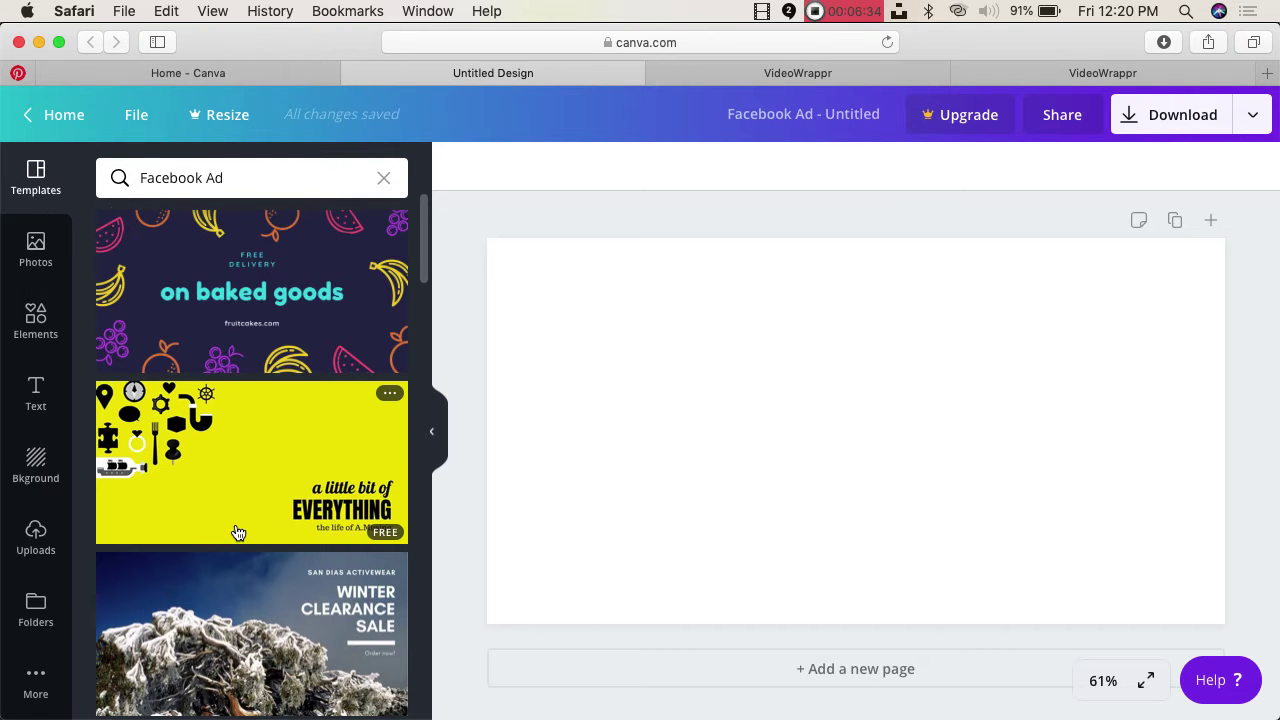
scroll(237, 530, down, 8)
scroll(237, 531, down, 10)
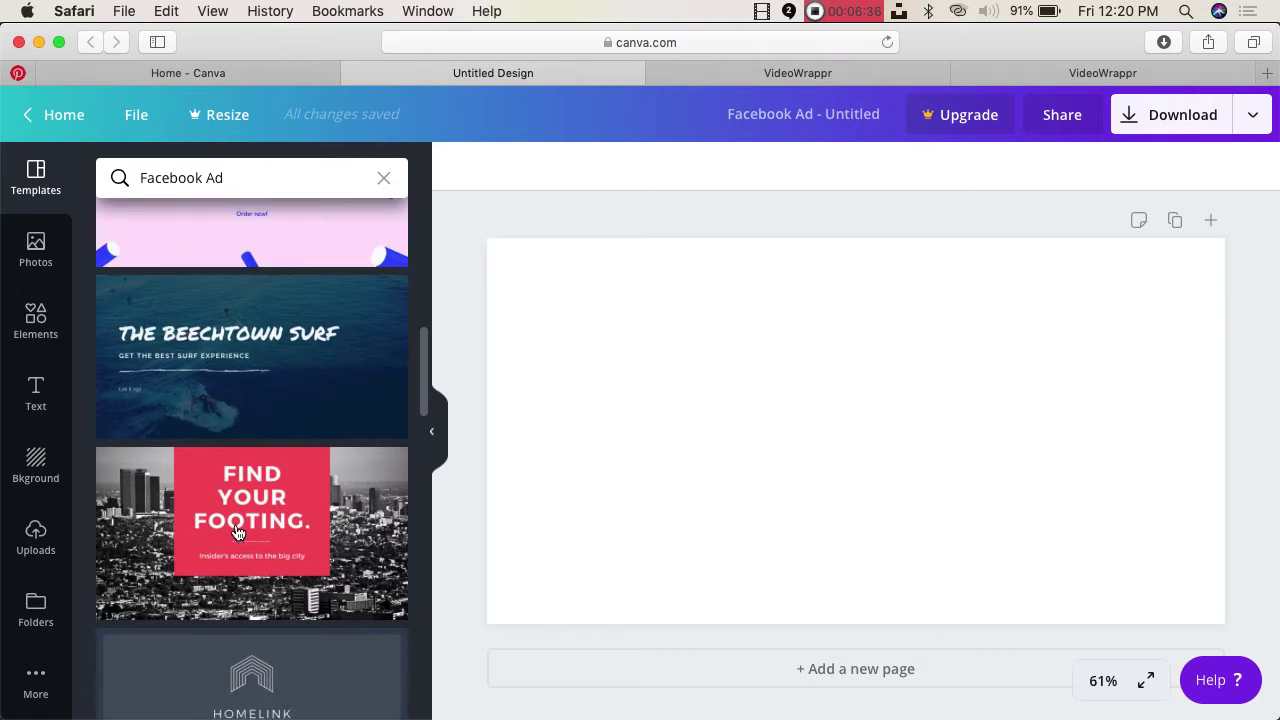
scroll(237, 531, down, 10)
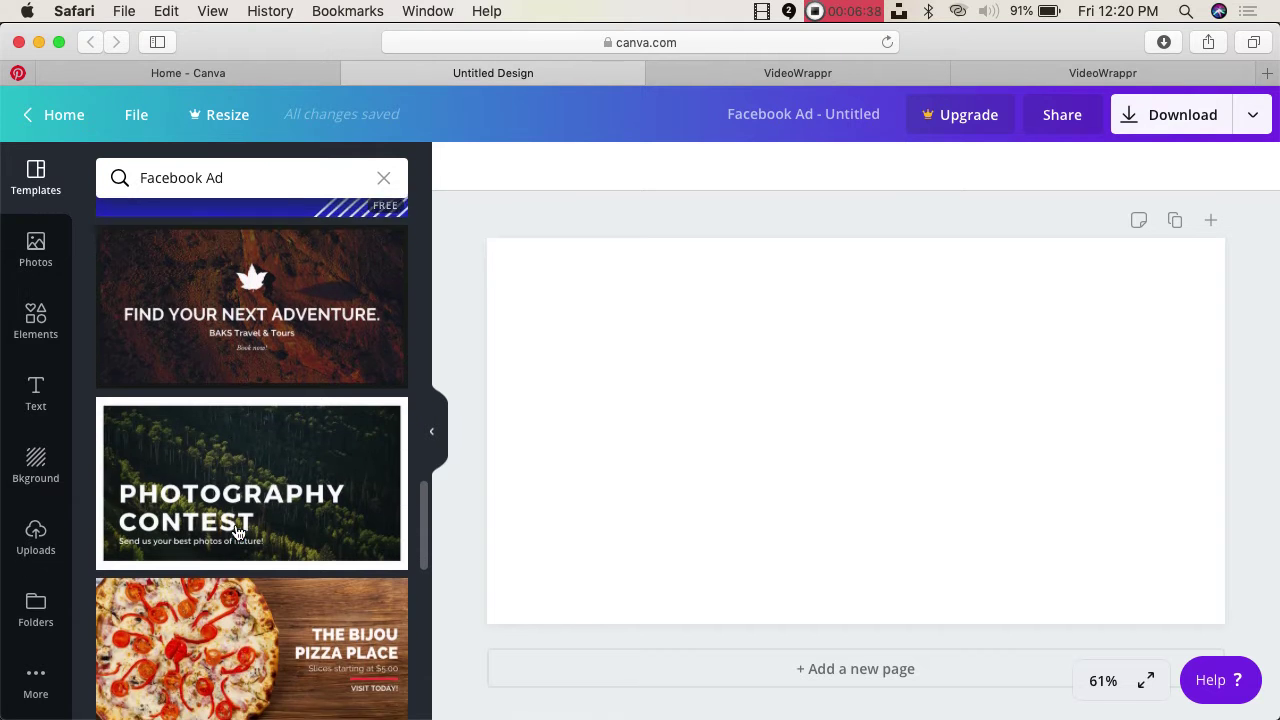
scroll(237, 532, down, 2)
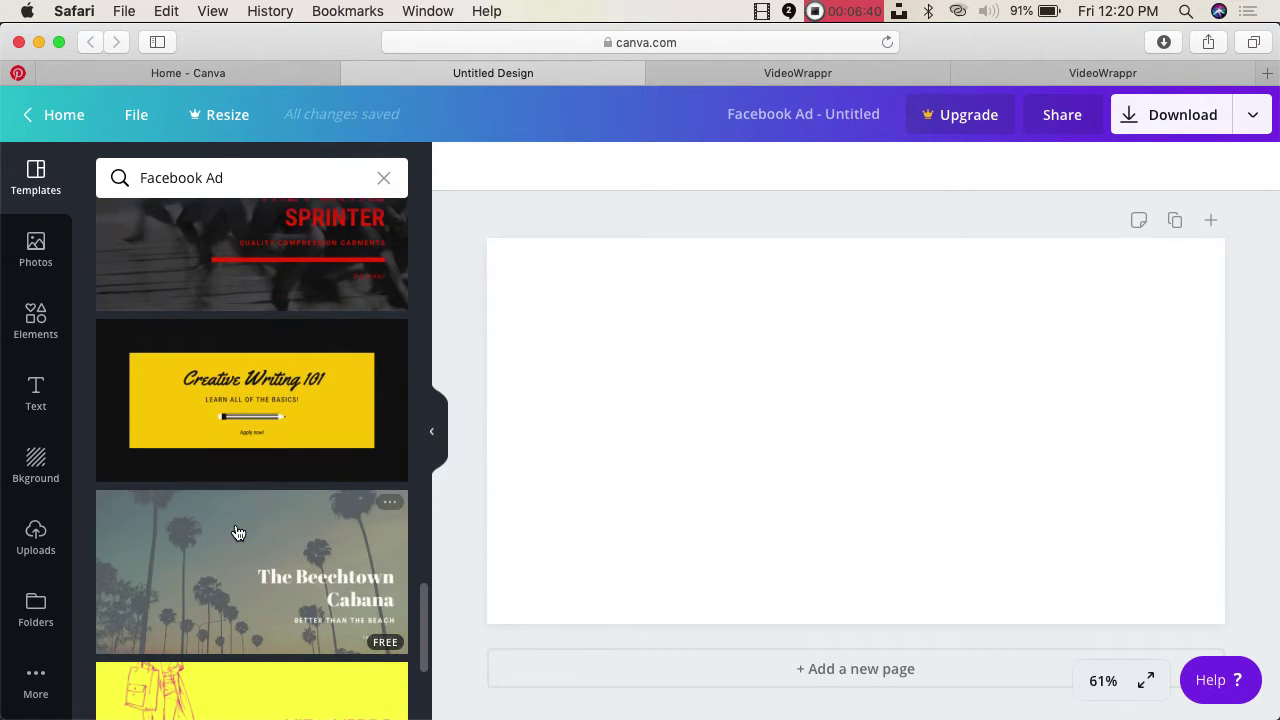
scroll(269, 468, down, 15)
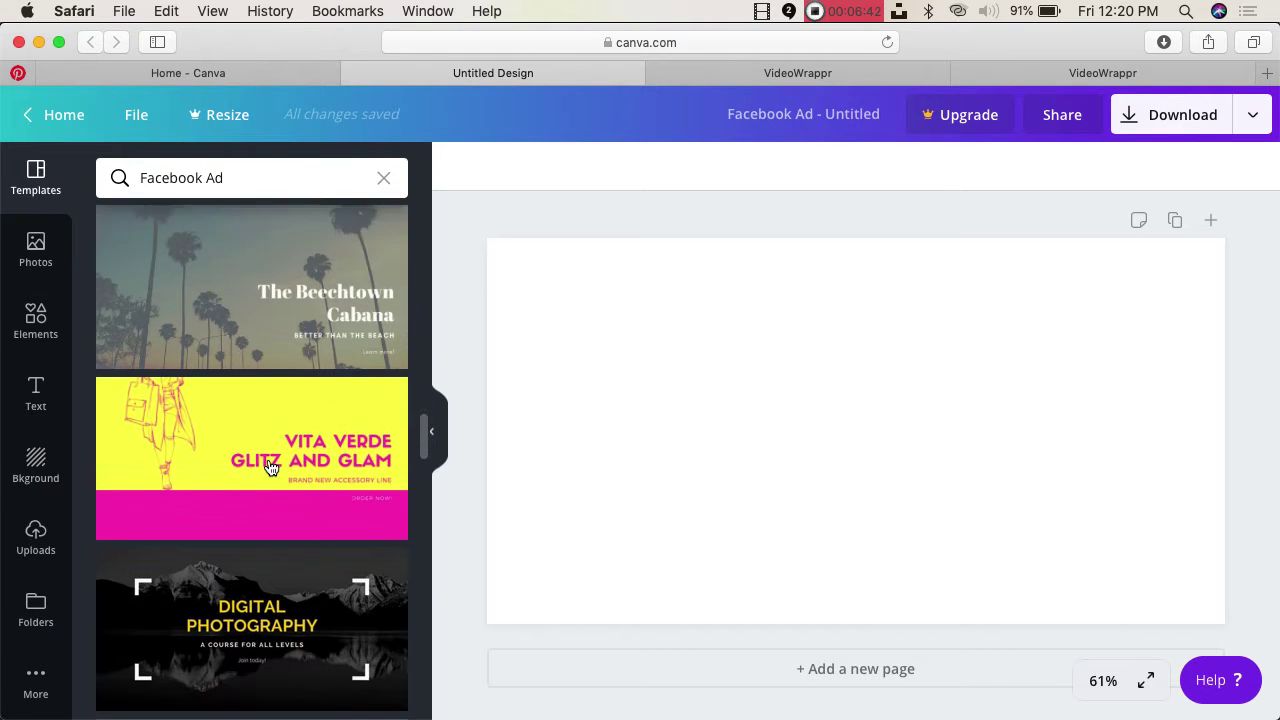
scroll(269, 468, down, 8)
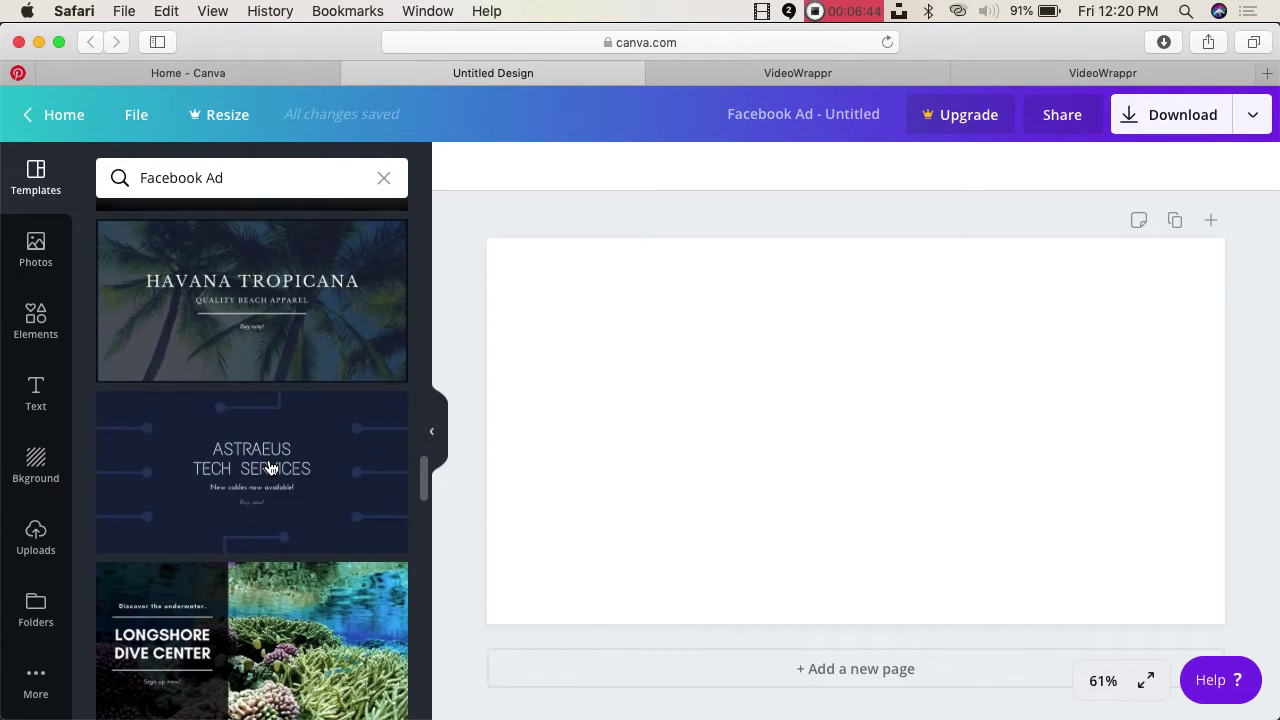
scroll(269, 468, down, 2)
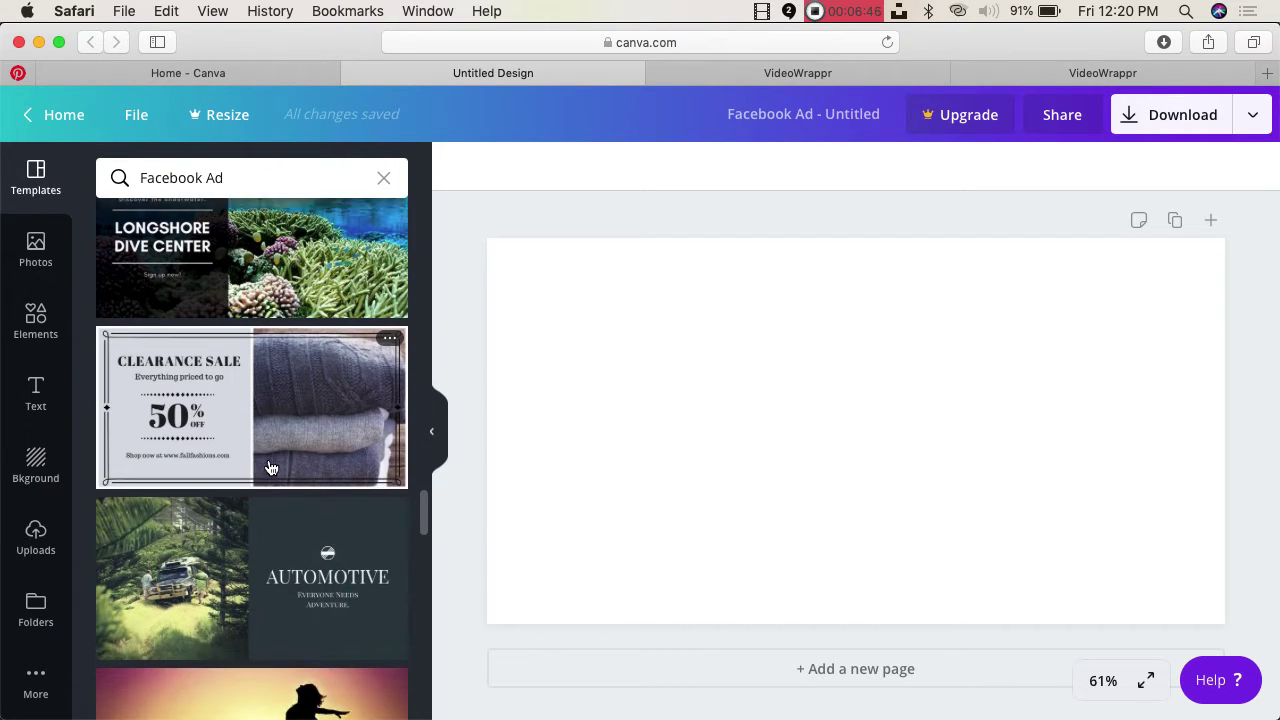
scroll(357, 523, down, 5)
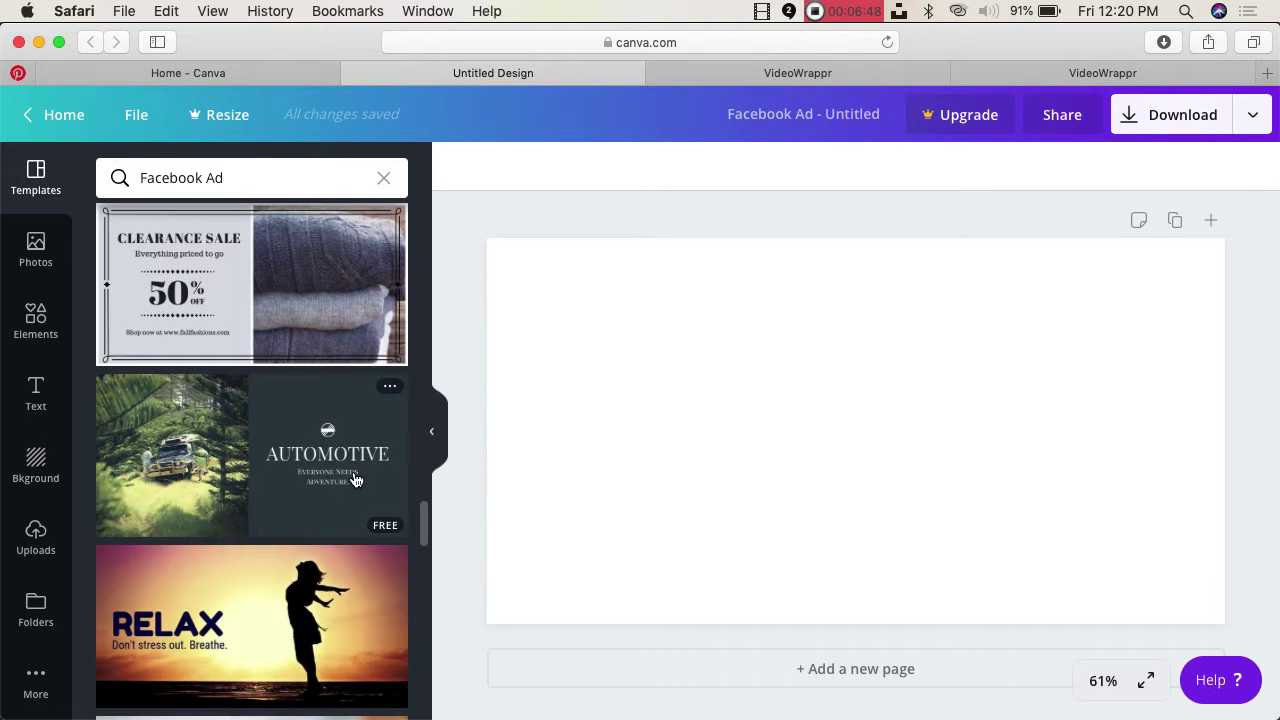
scroll(357, 335, down, 1)
click(357, 335)
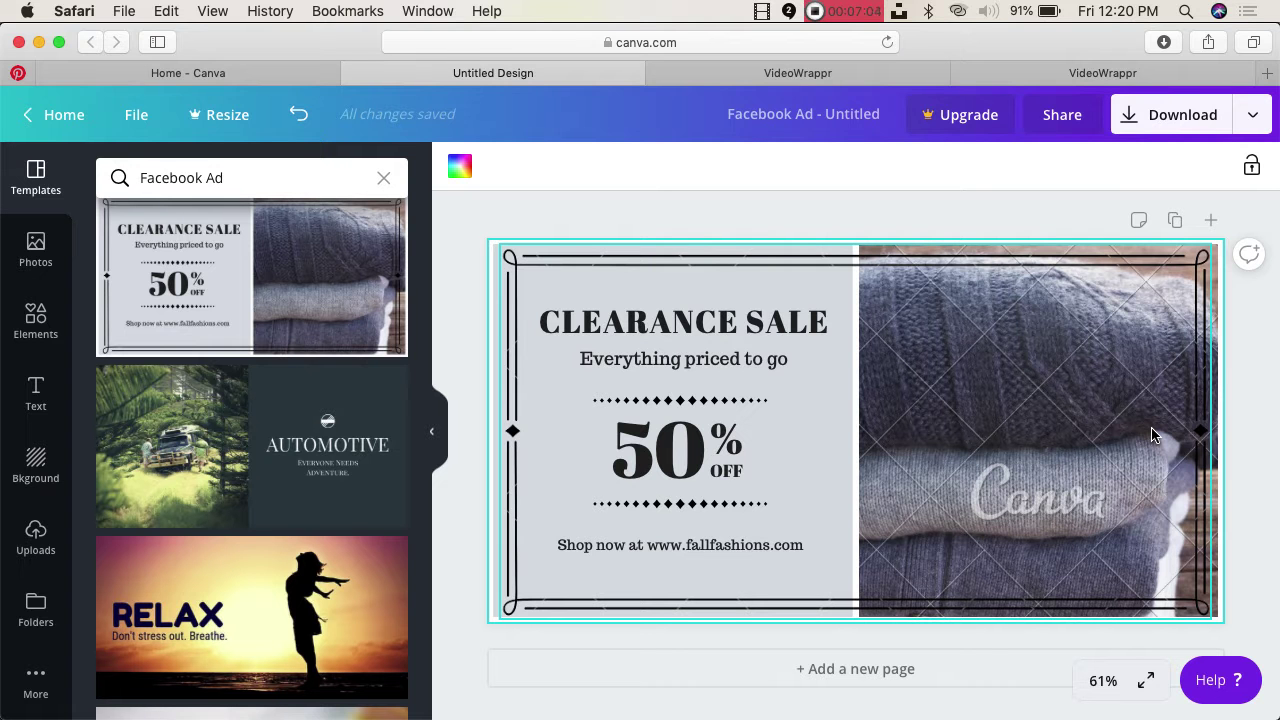
- View the existing Facebook Marketing Training design from the home page and return to the untitled ad
click(236, 73)
scroll(432, 441, down, 10)
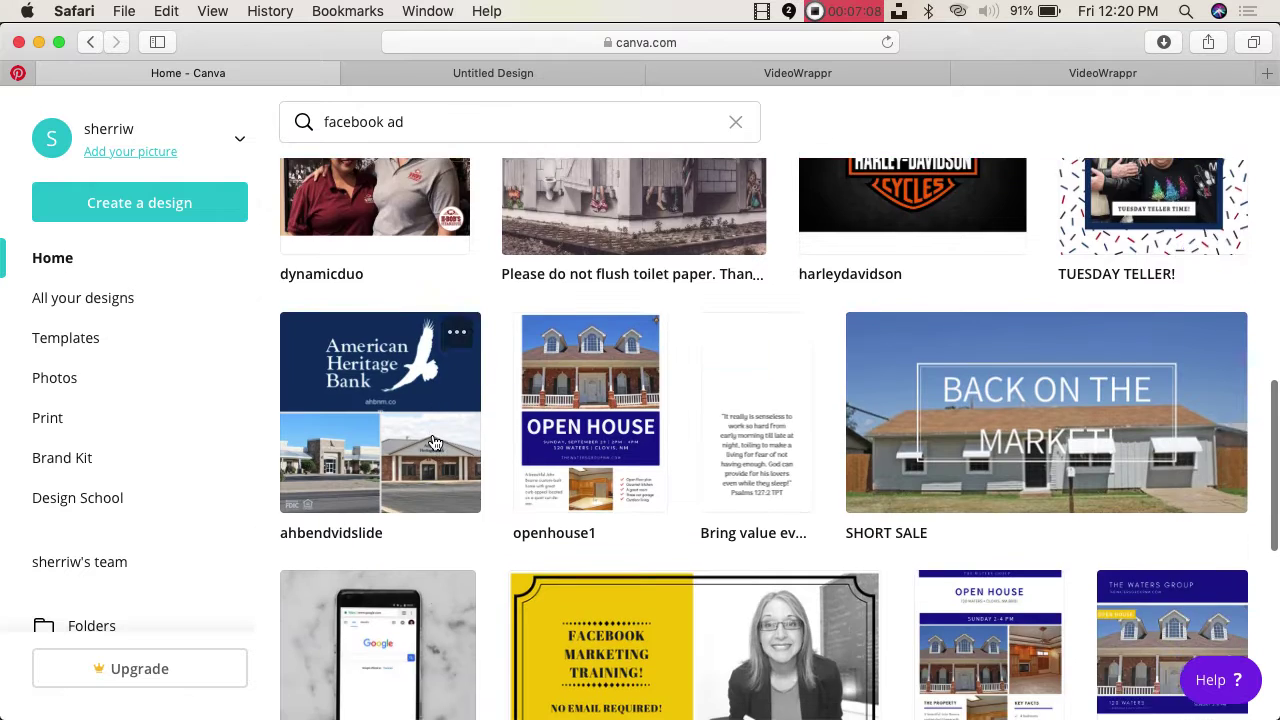
click(637, 526)
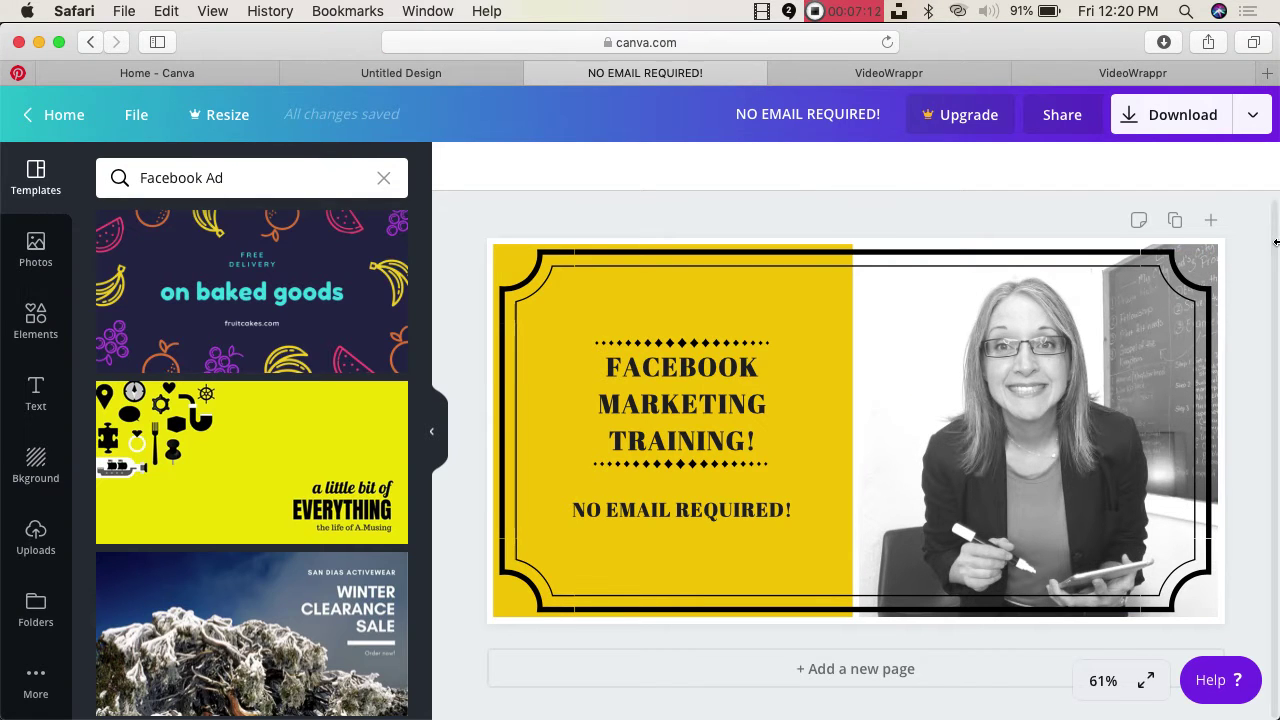
click(332, 73)
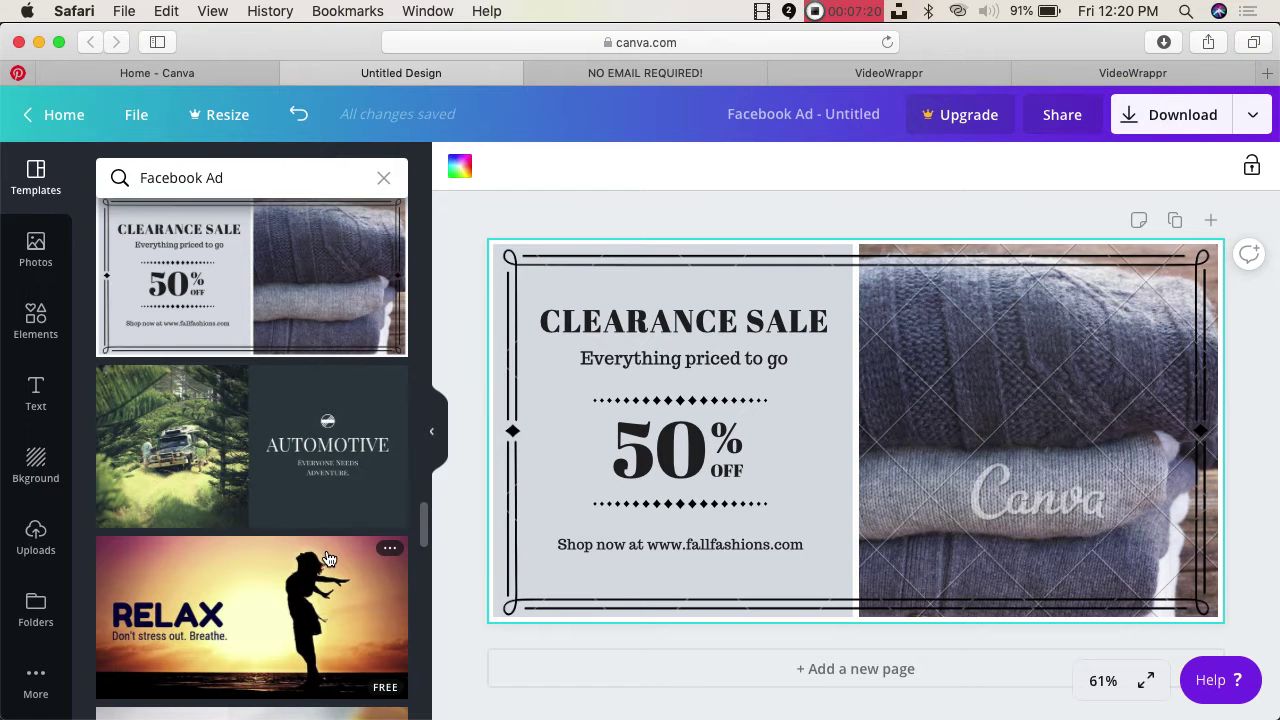
- Replace the page's template with the Organika Garden Guru design
scroll(327, 557, down, 10)
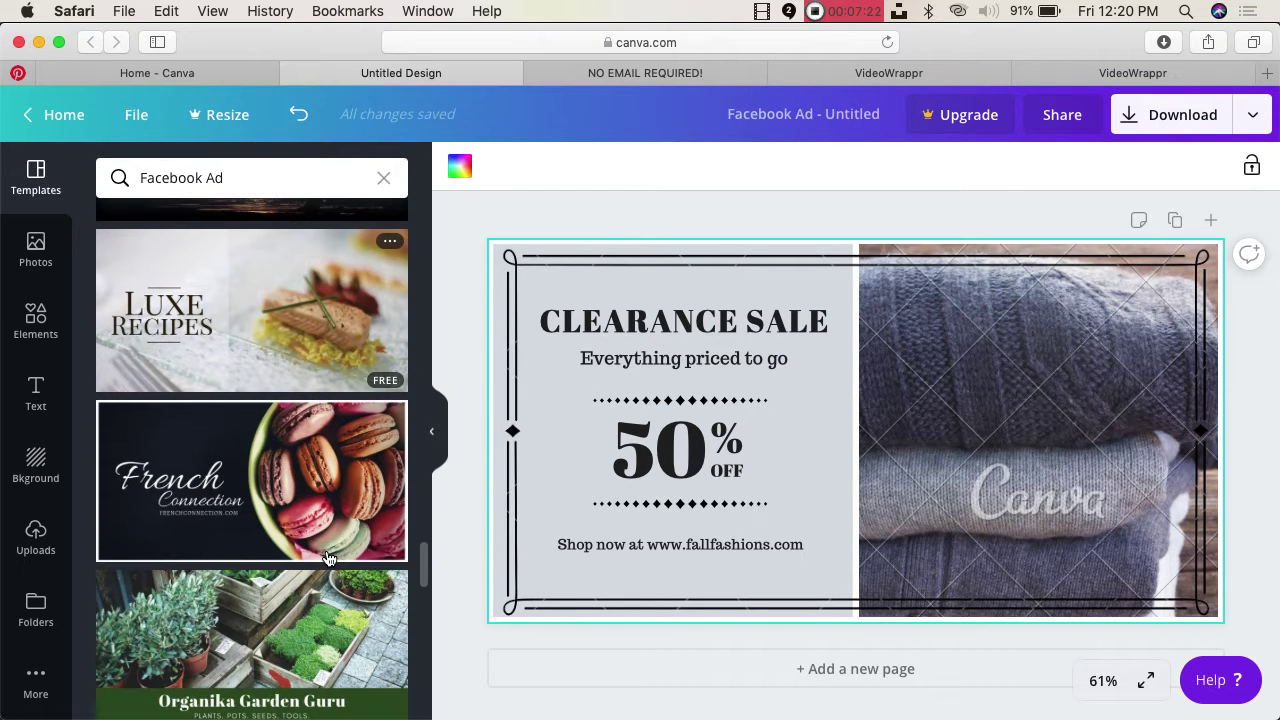
scroll(330, 492, down, 5)
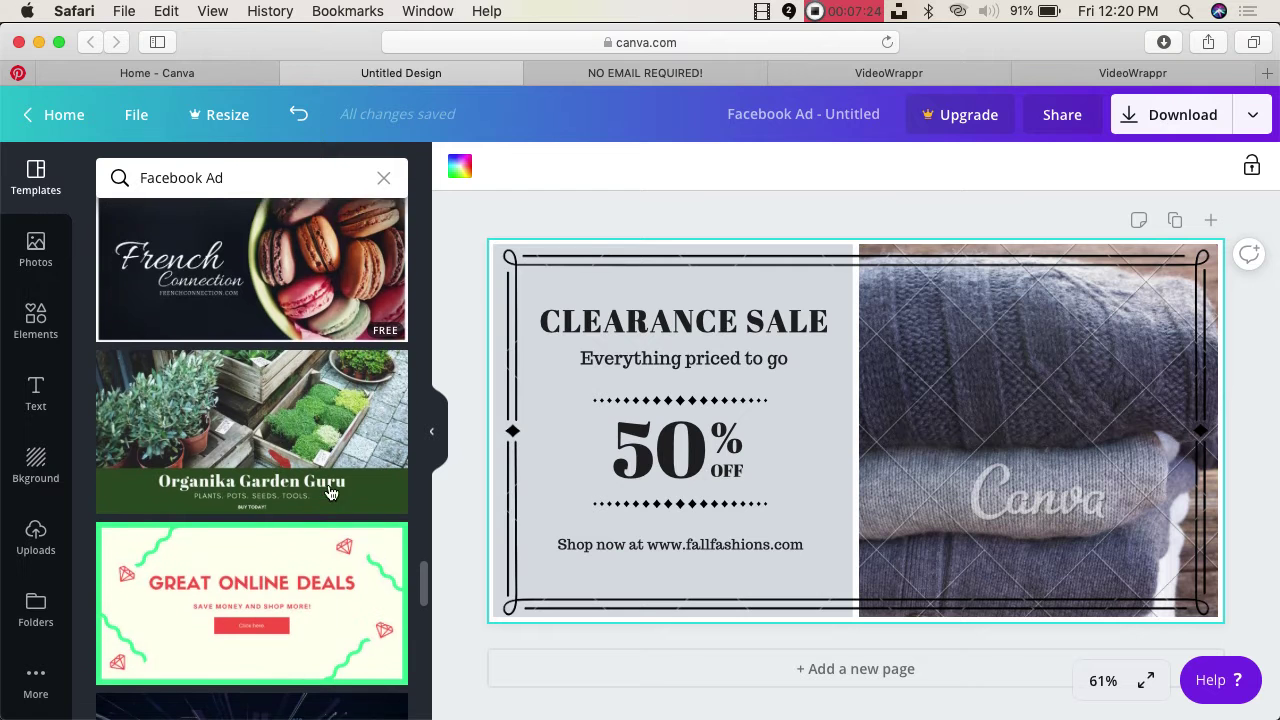
click(312, 357)
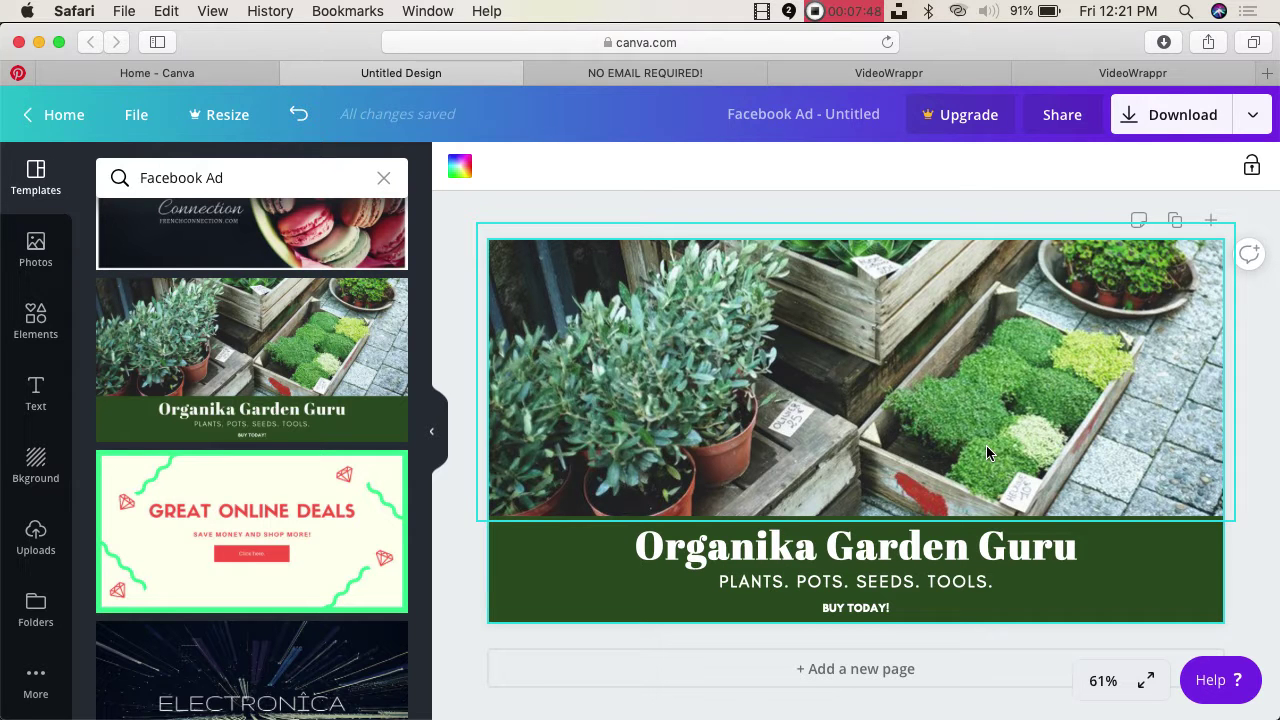
- Replace the page's template with the yellow and pink Vita Verde Glitz and Glam design
scroll(248, 450, up, 2)
scroll(248, 450, down, 10)
scroll(248, 450, up, 2)
click(246, 449)
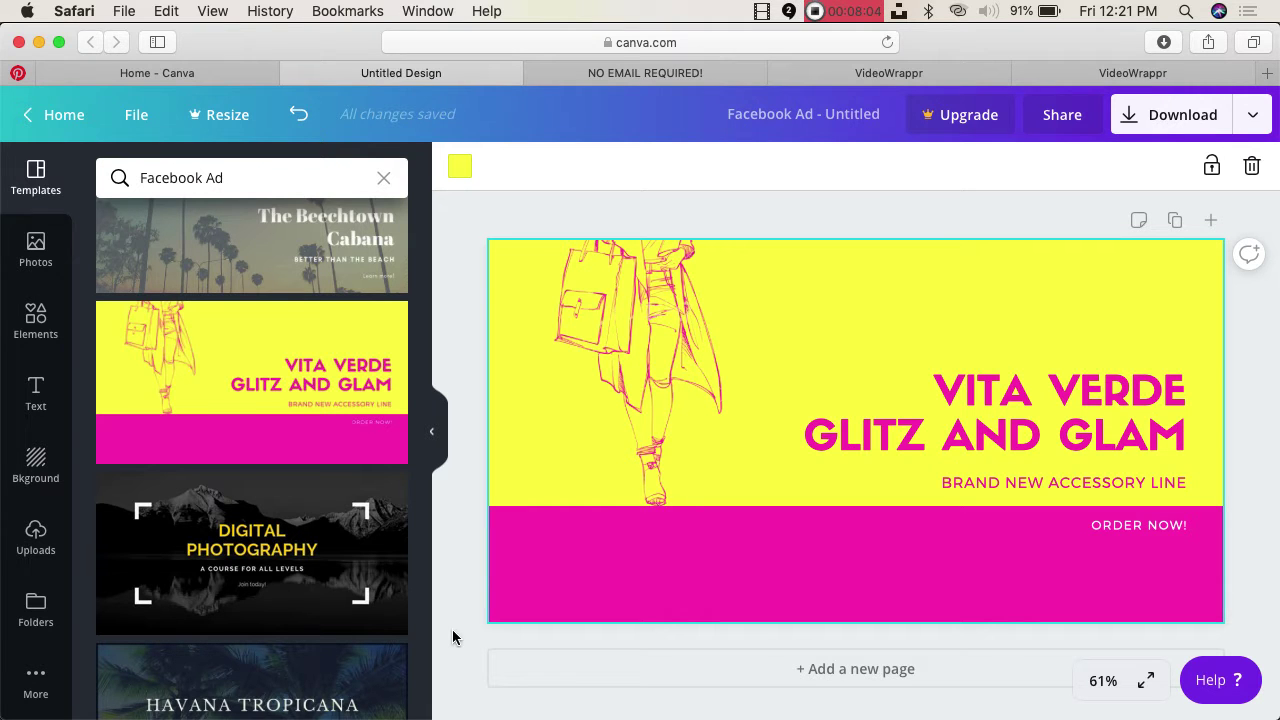
- Replace the page's template with the yellow A Day in the Life design
scroll(329, 443, down, 15)
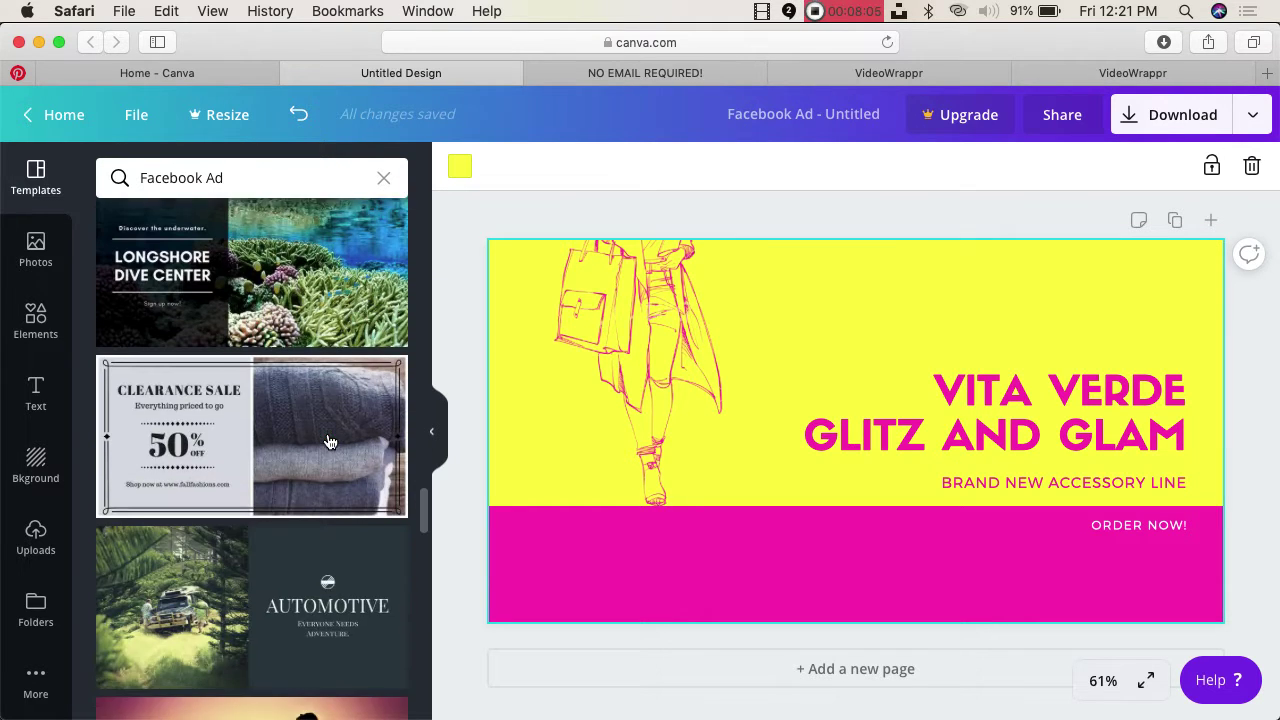
scroll(329, 443, down, 15)
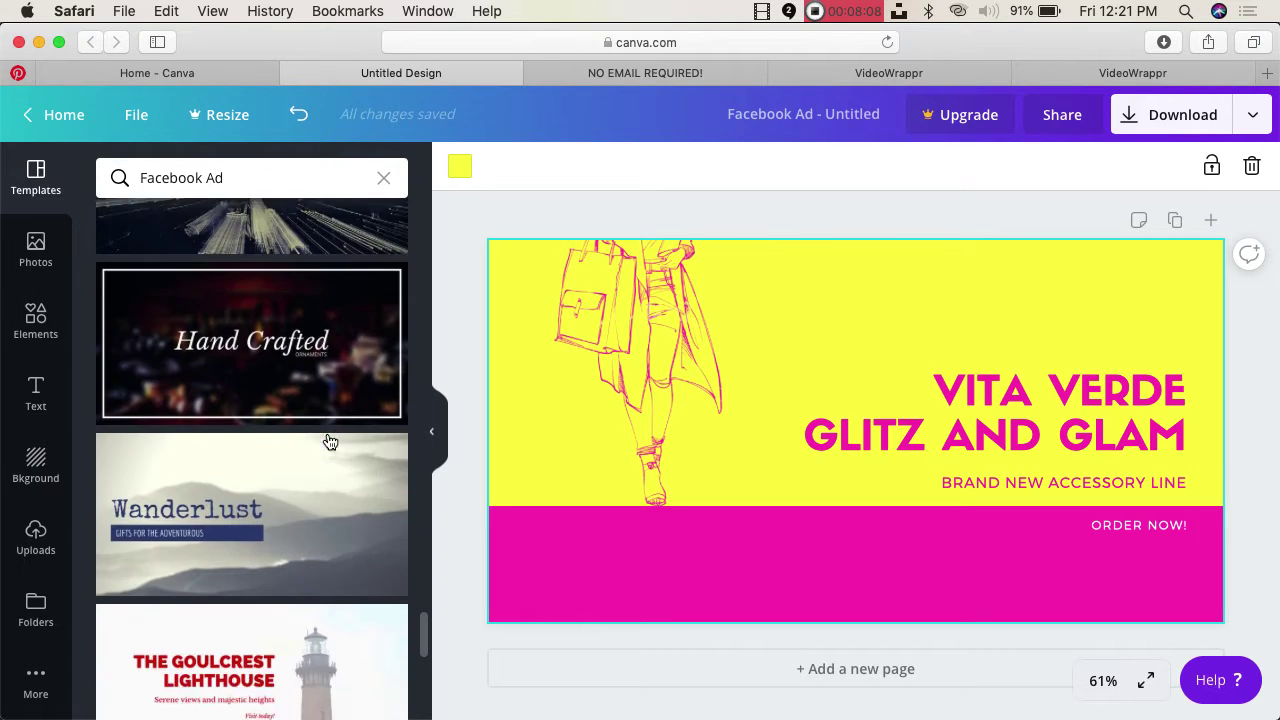
scroll(330, 443, down, 5)
click(351, 240)
- Apply the red Rocket Sweets Rock template to the Facebook ad
scroll(257, 510, down, 2)
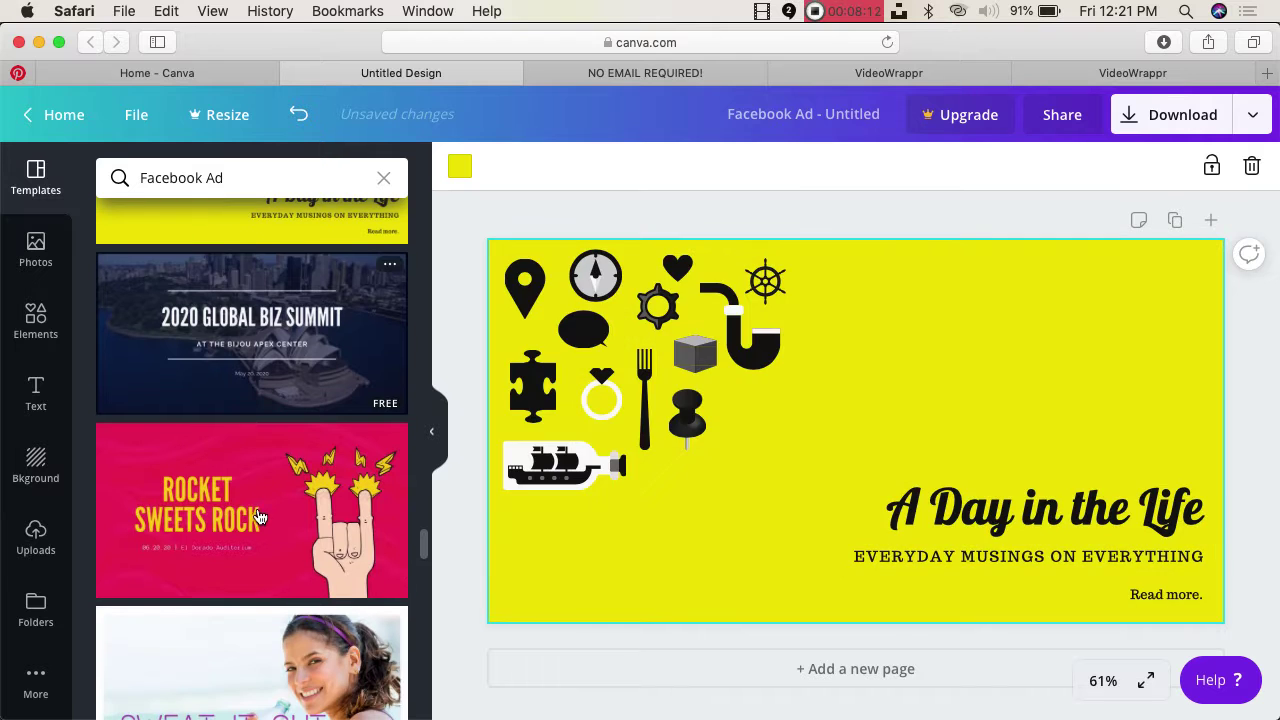
key(super+z)
click(277, 530)
scroll(215, 530, down, 3)
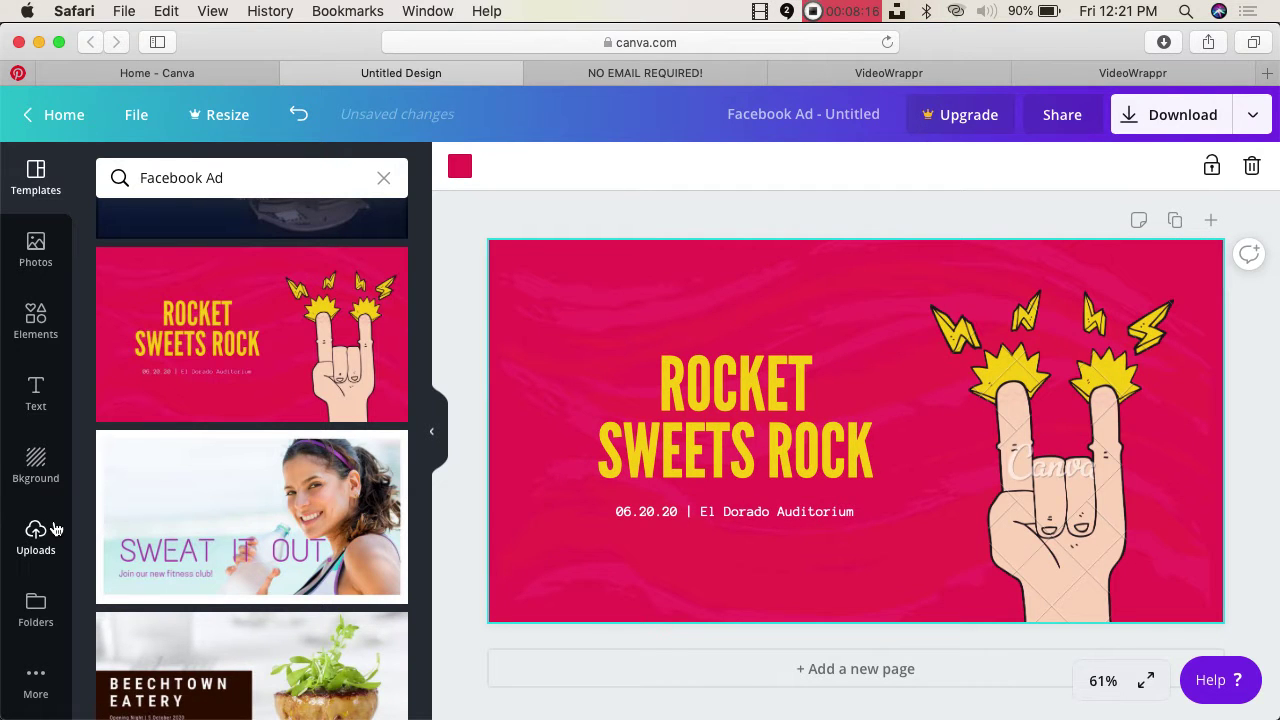
- Try the recently used American flag photo as the ad's background and undo the change
click(35, 255)
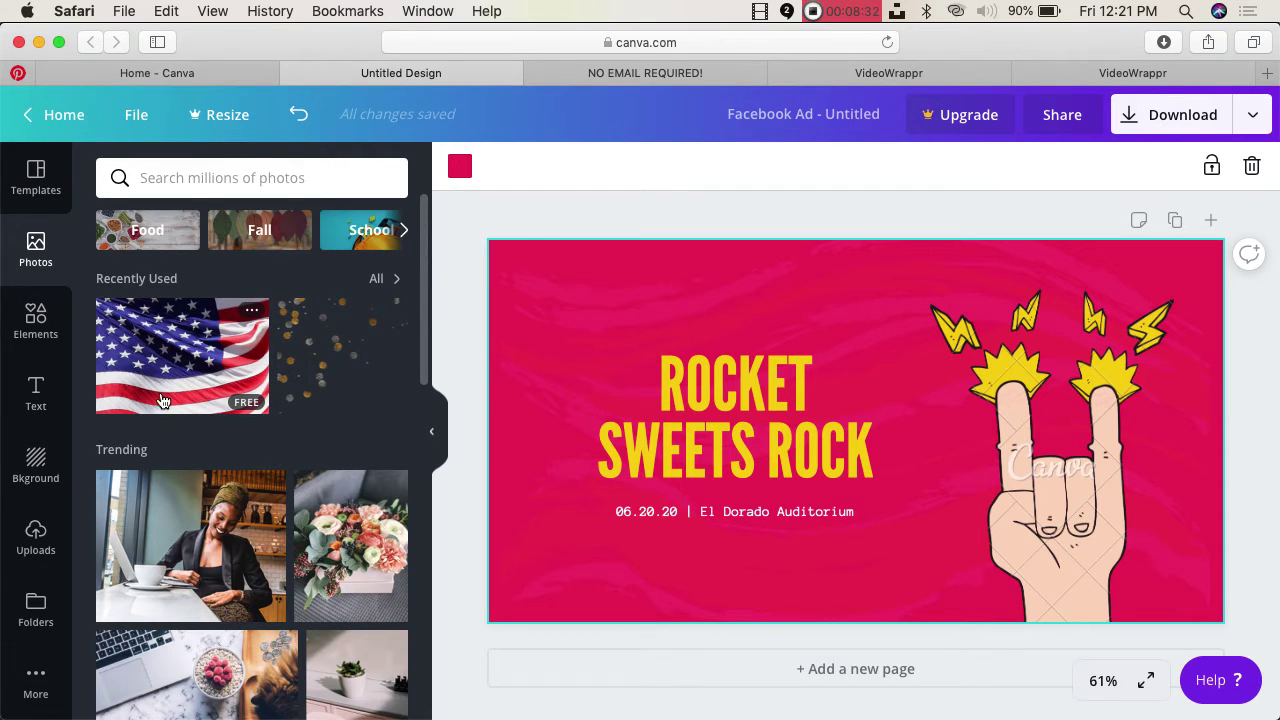
drag(163, 400, 546, 337)
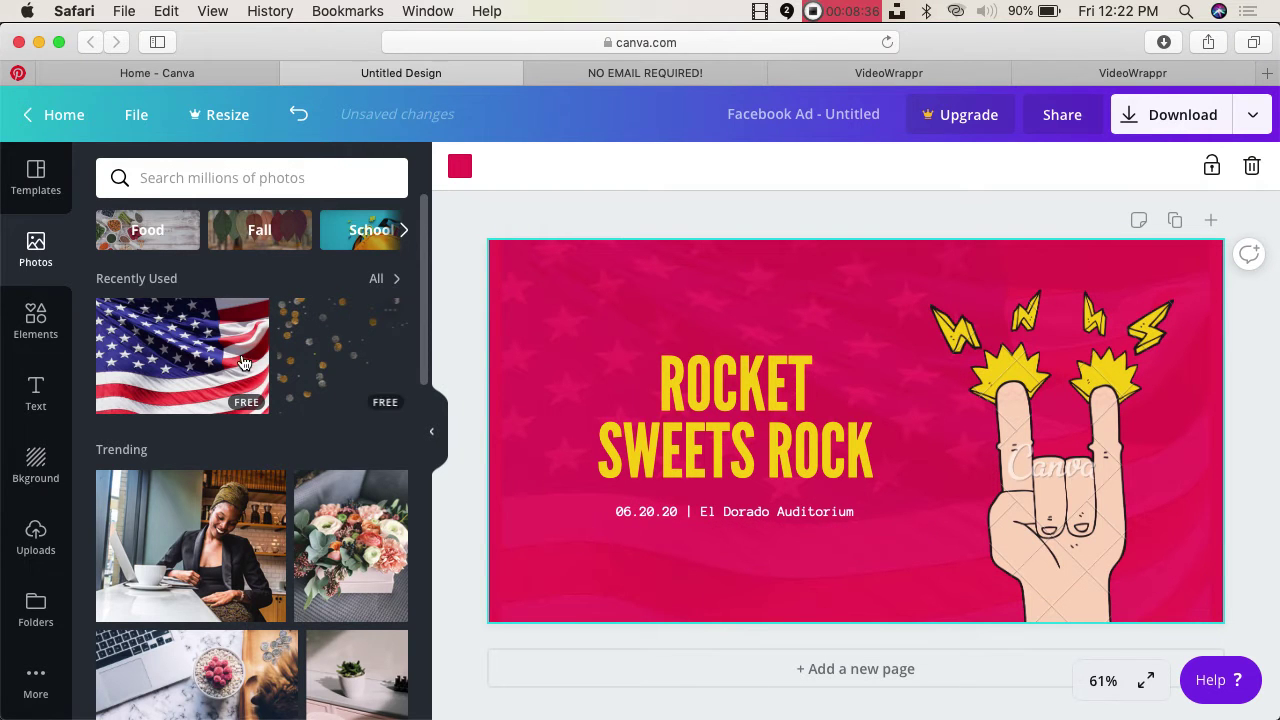
click(620, 374)
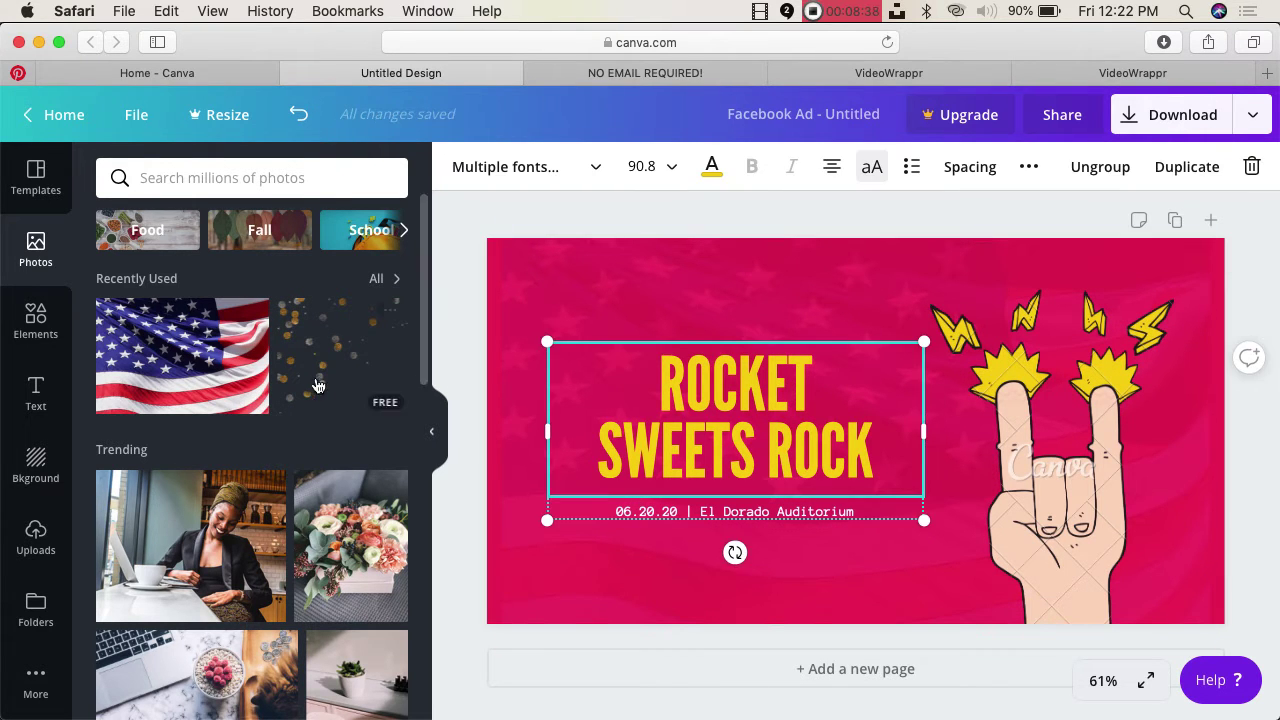
click(200, 362)
click(298, 115)
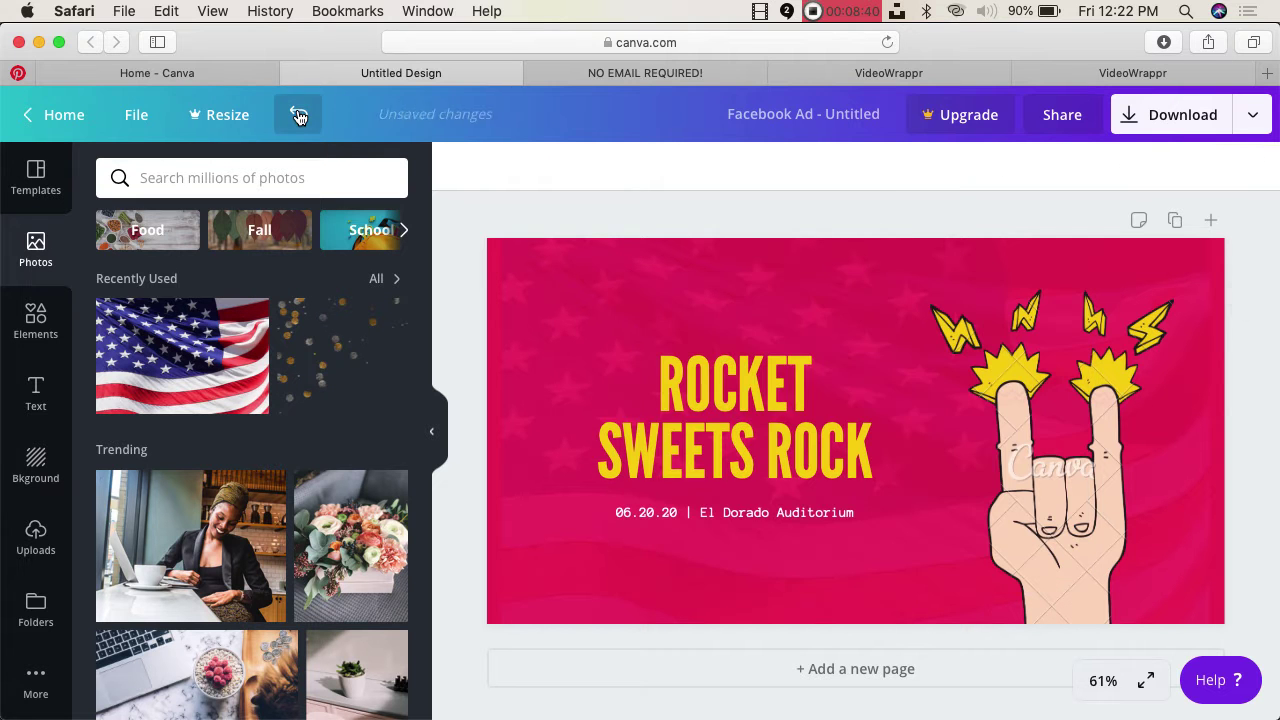
- Add the free trending photo of the dog licking its nose to the ad
scroll(180, 376, down, 10)
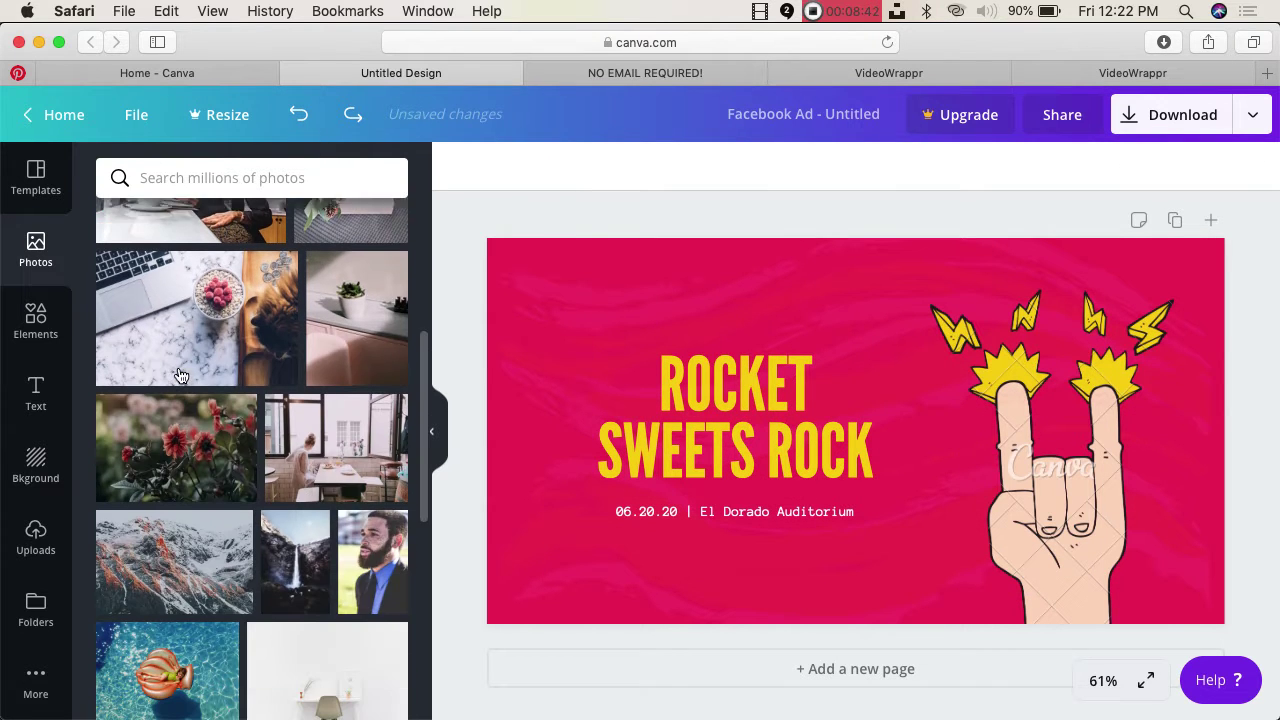
scroll(180, 376, down, 8)
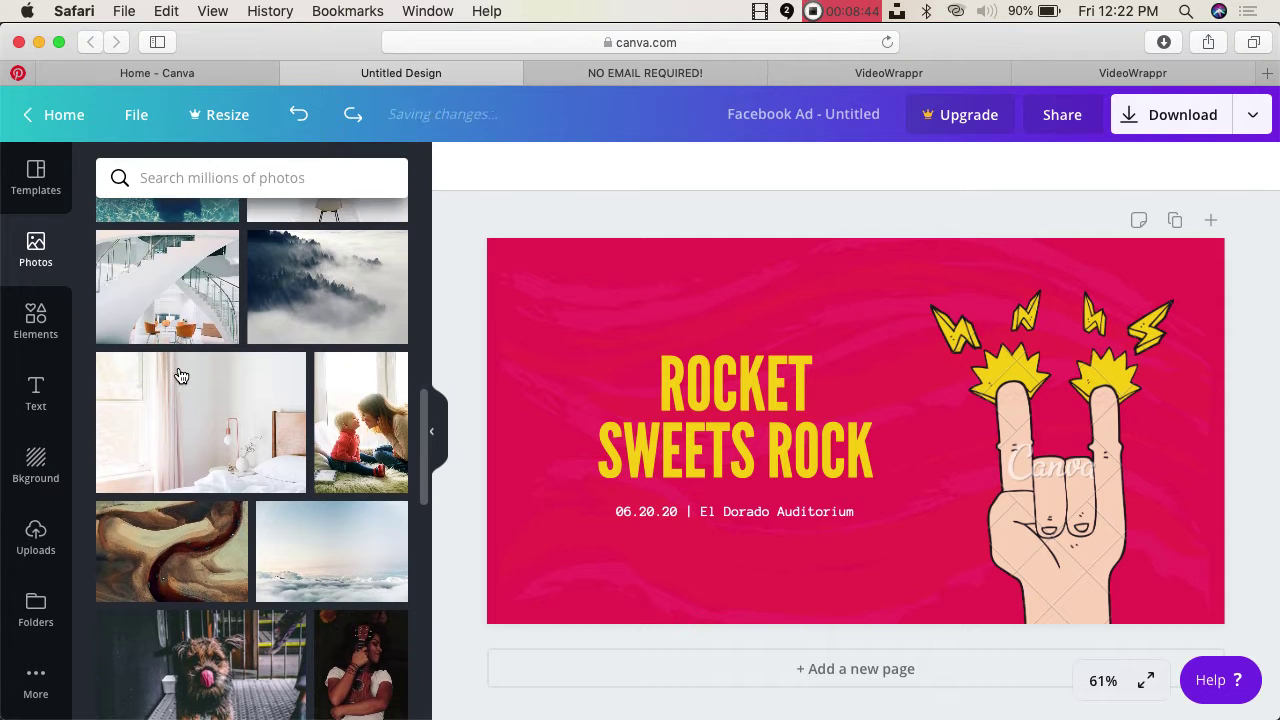
scroll(180, 376, down, 8)
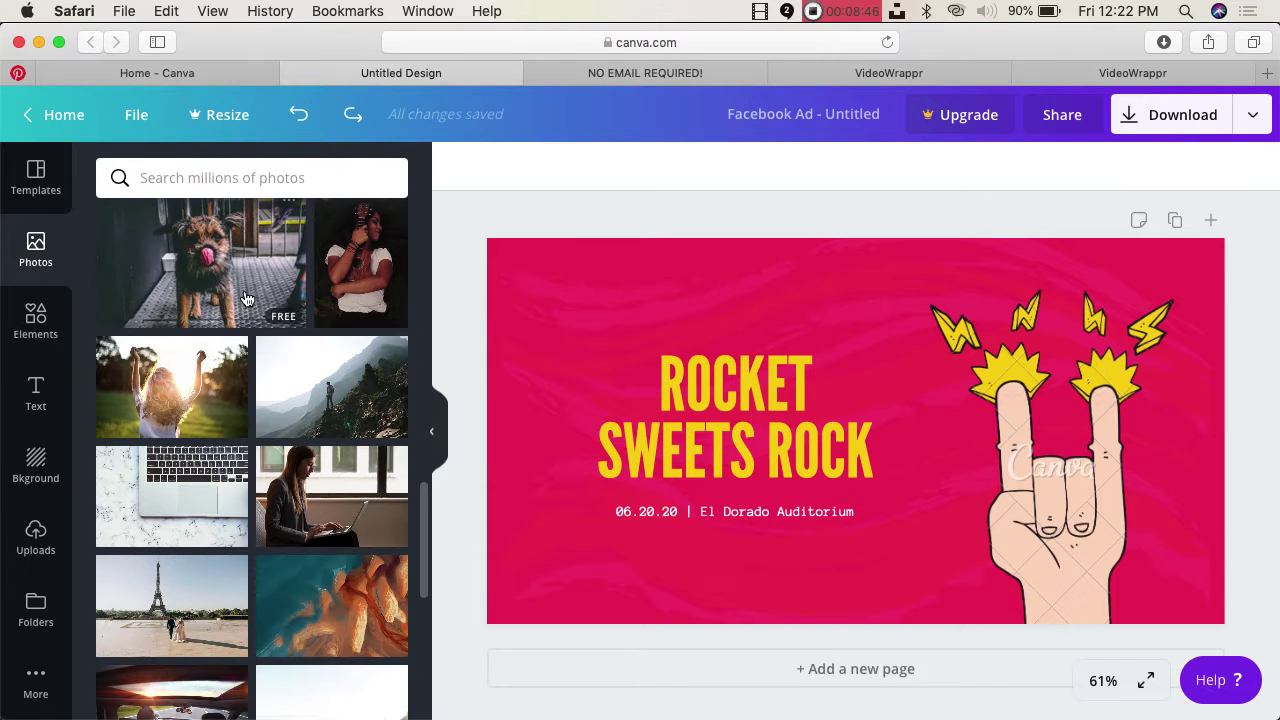
click(245, 298)
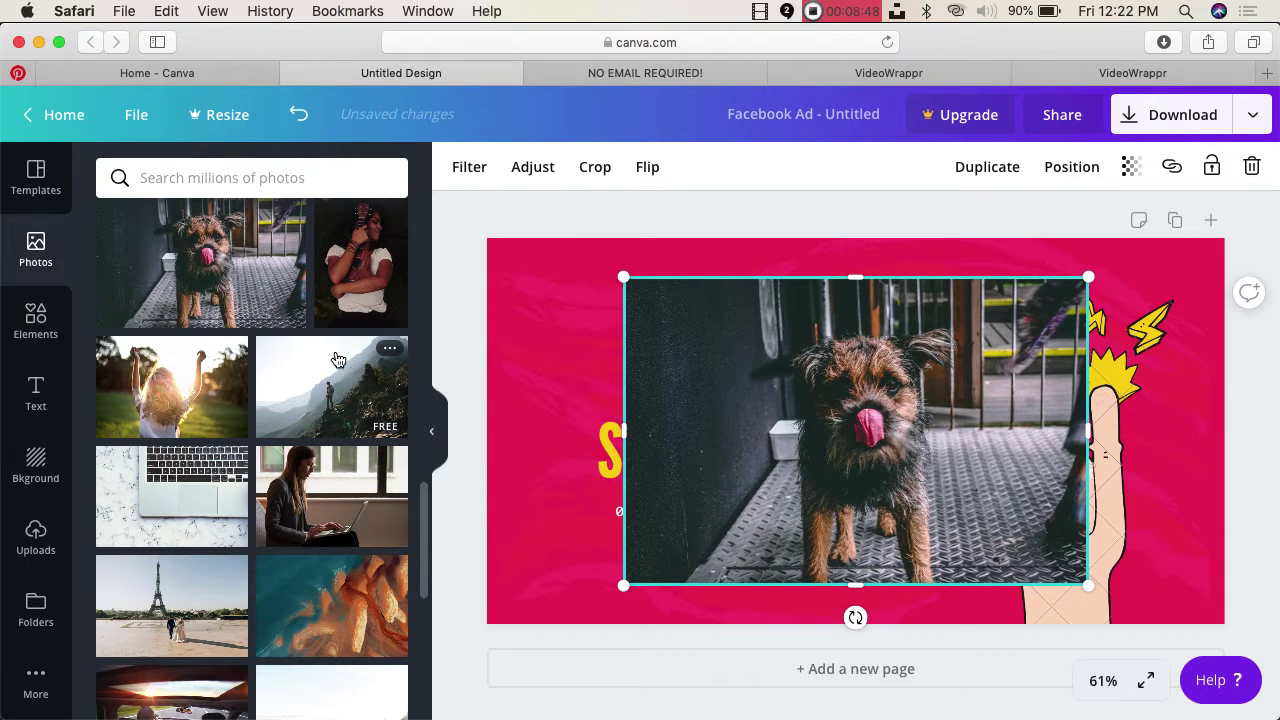
- Remove the dog photo from the ad
scroll(291, 447, up, 3)
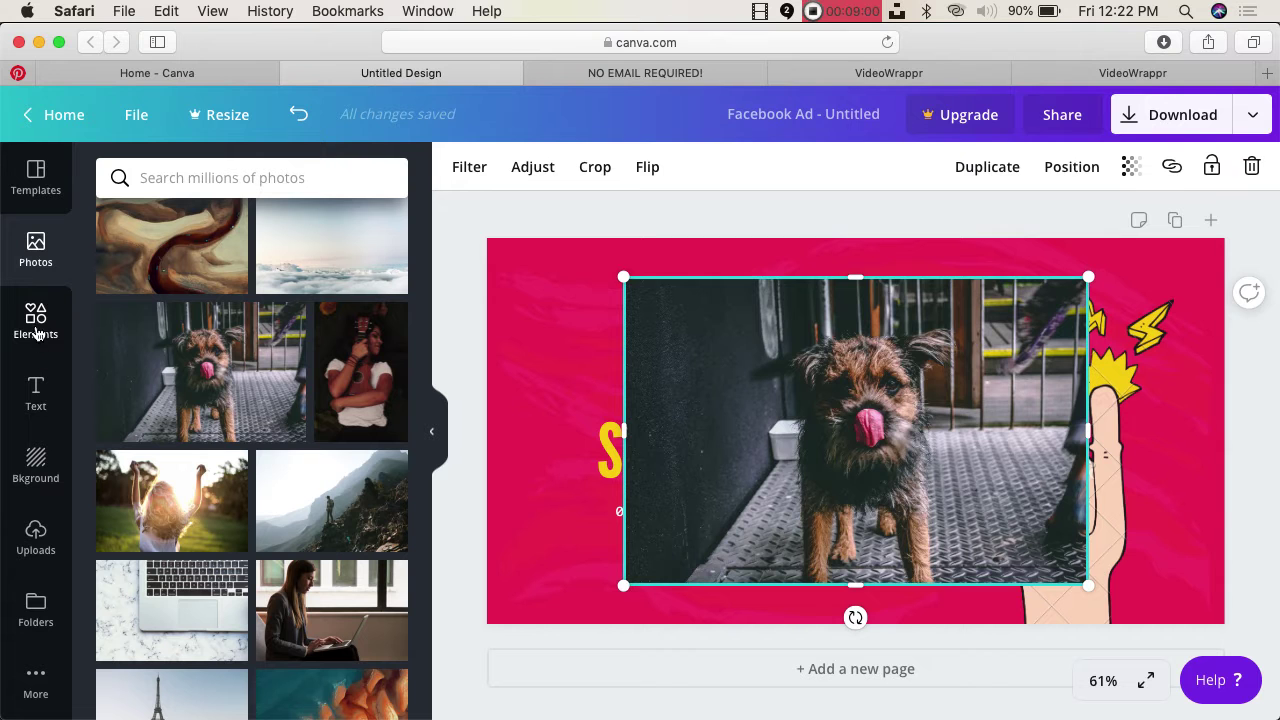
key(Delete)
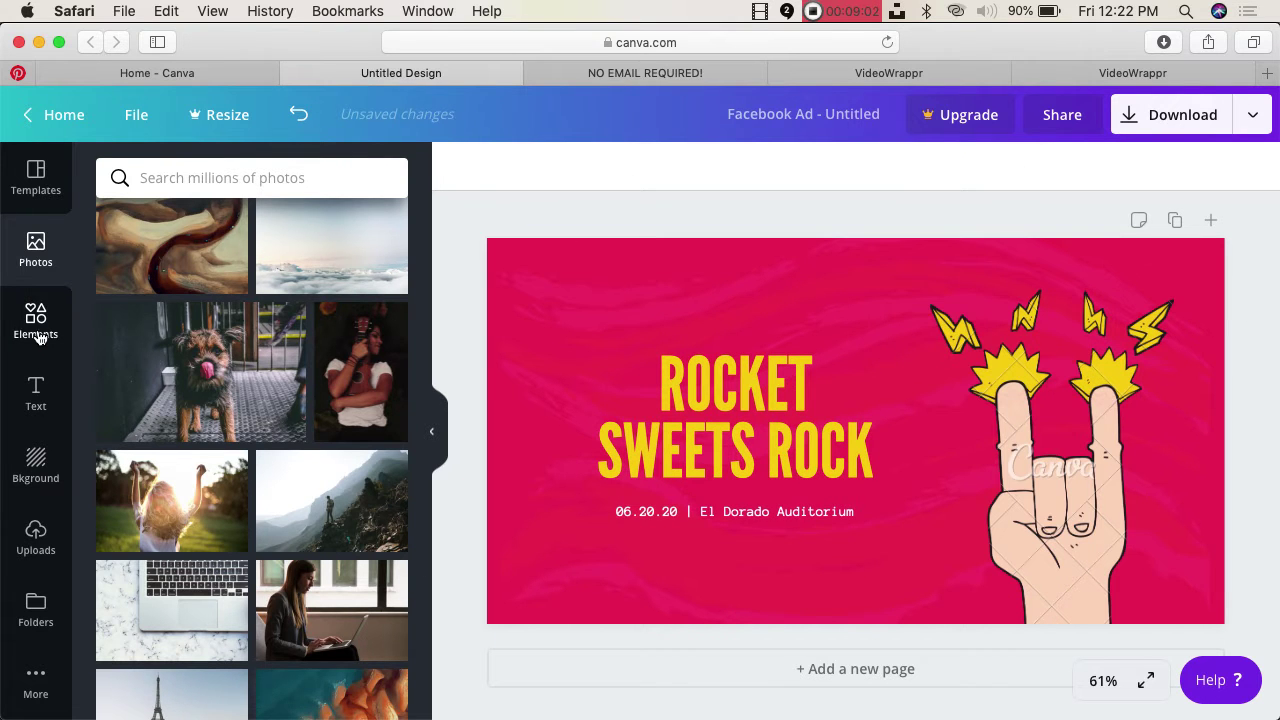
- Open the full collection of photo grids in the elements library
click(21, 330)
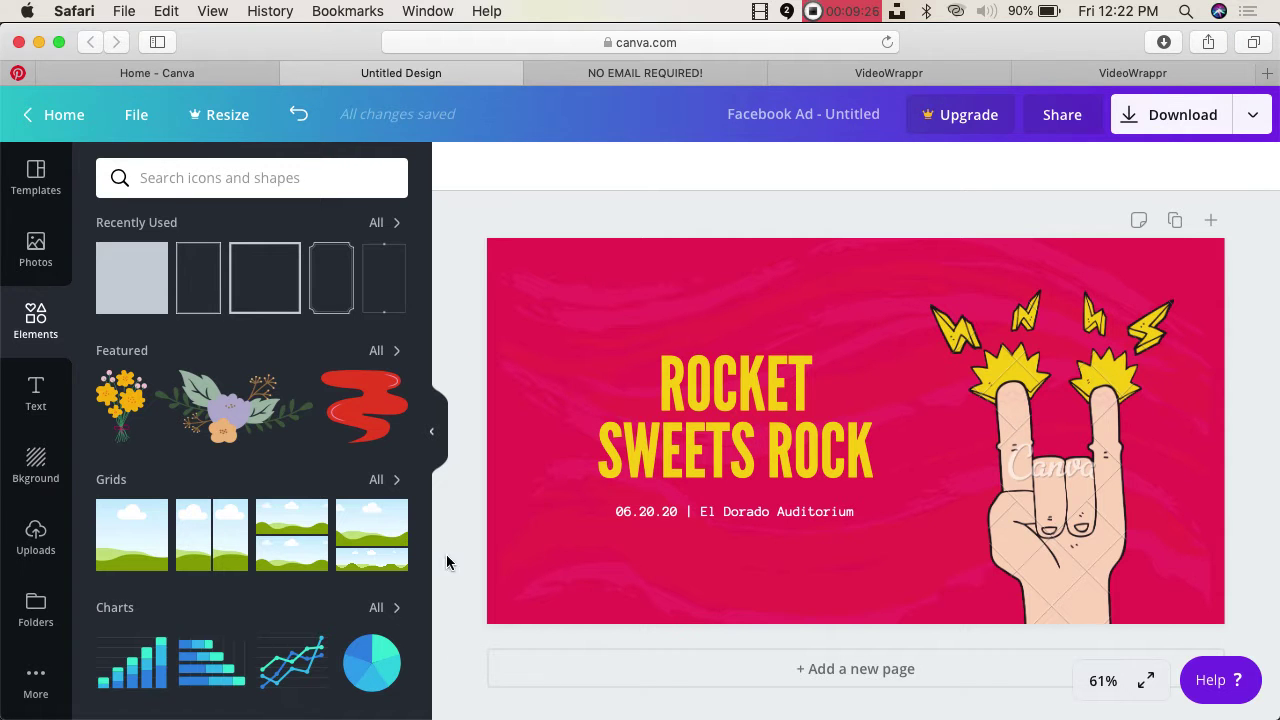
scroll(307, 562, down, 3)
scroll(307, 562, down, 1)
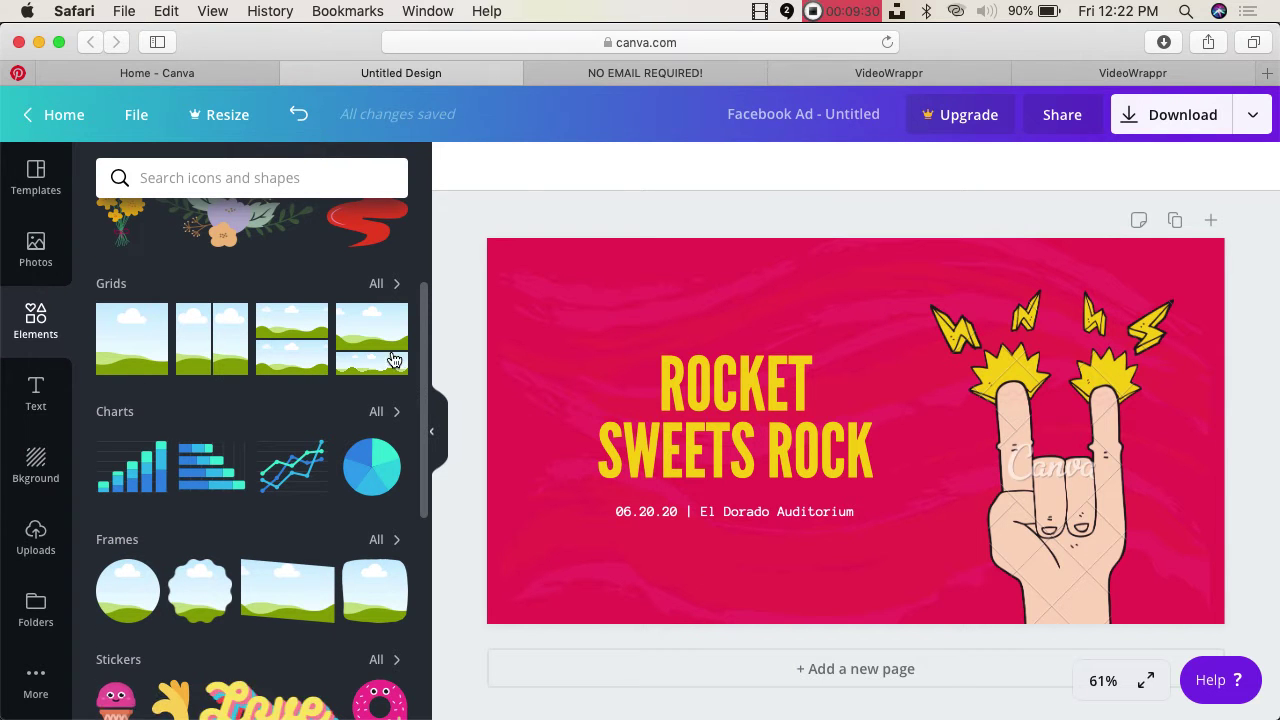
click(375, 284)
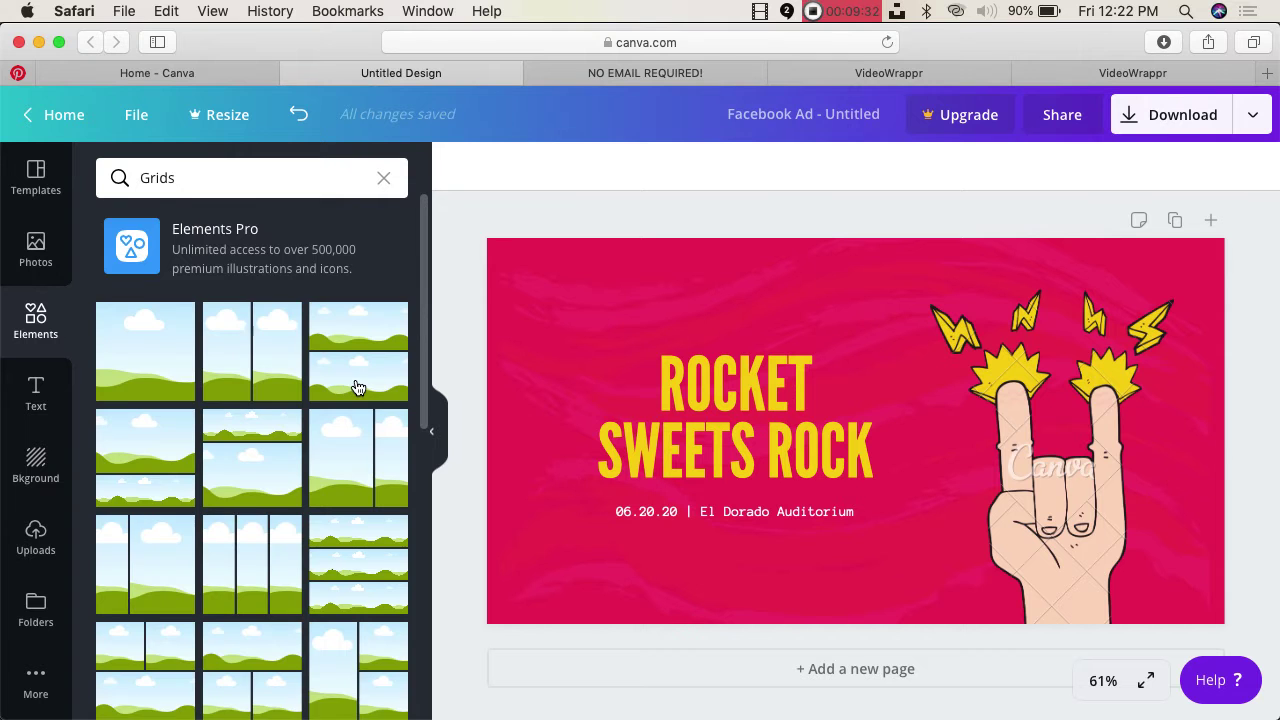
scroll(355, 385, down, 2)
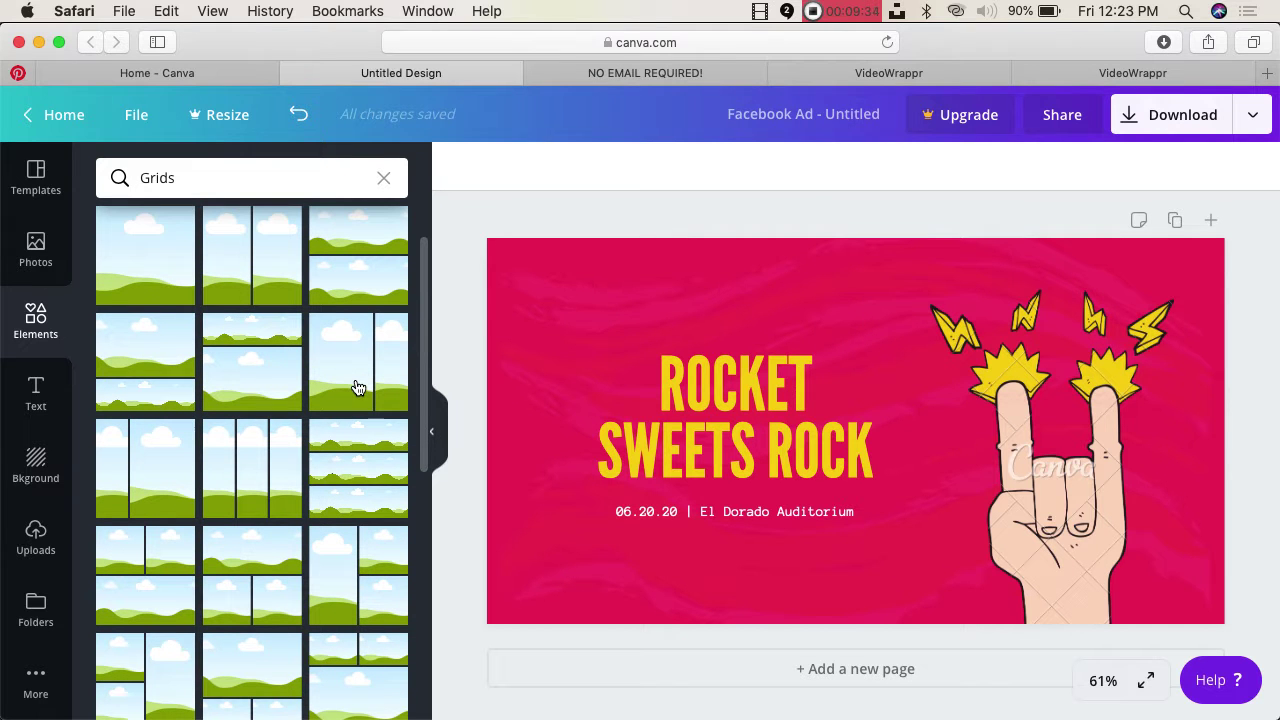
scroll(256, 477, down, 1)
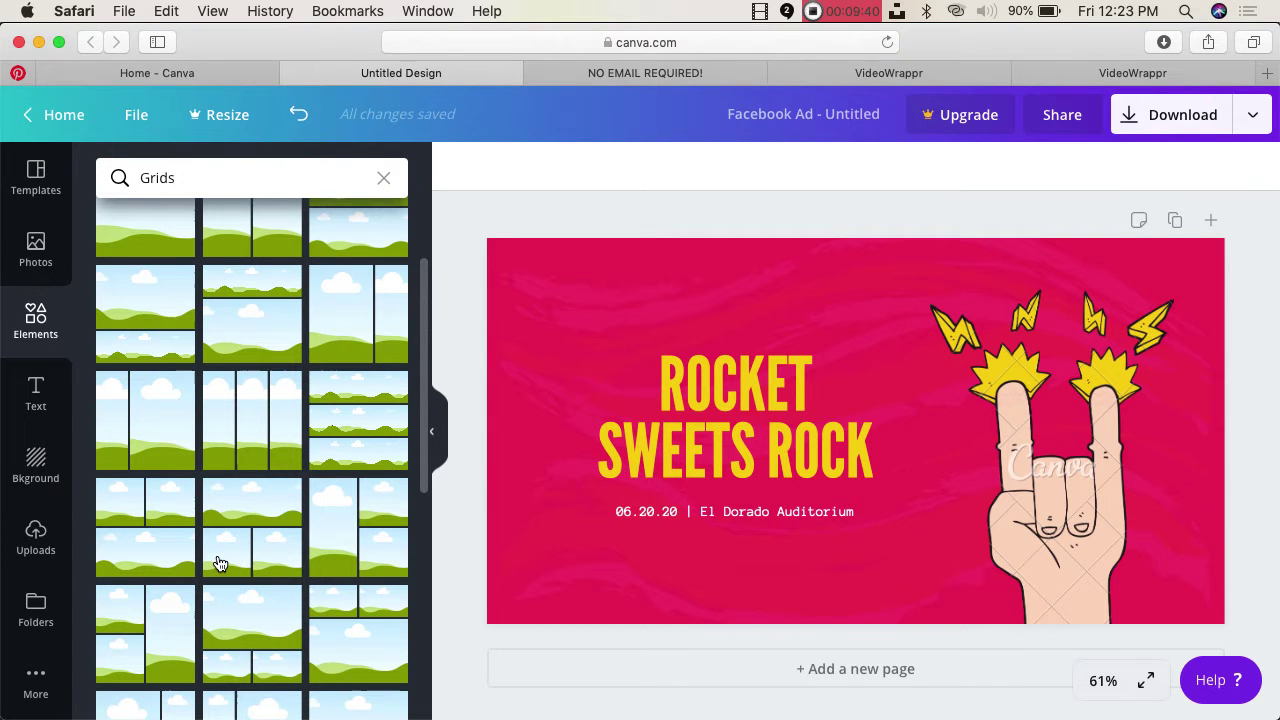
- Try the grid with one wide cell above two smaller cells on the red ad and undo it
click(217, 523)
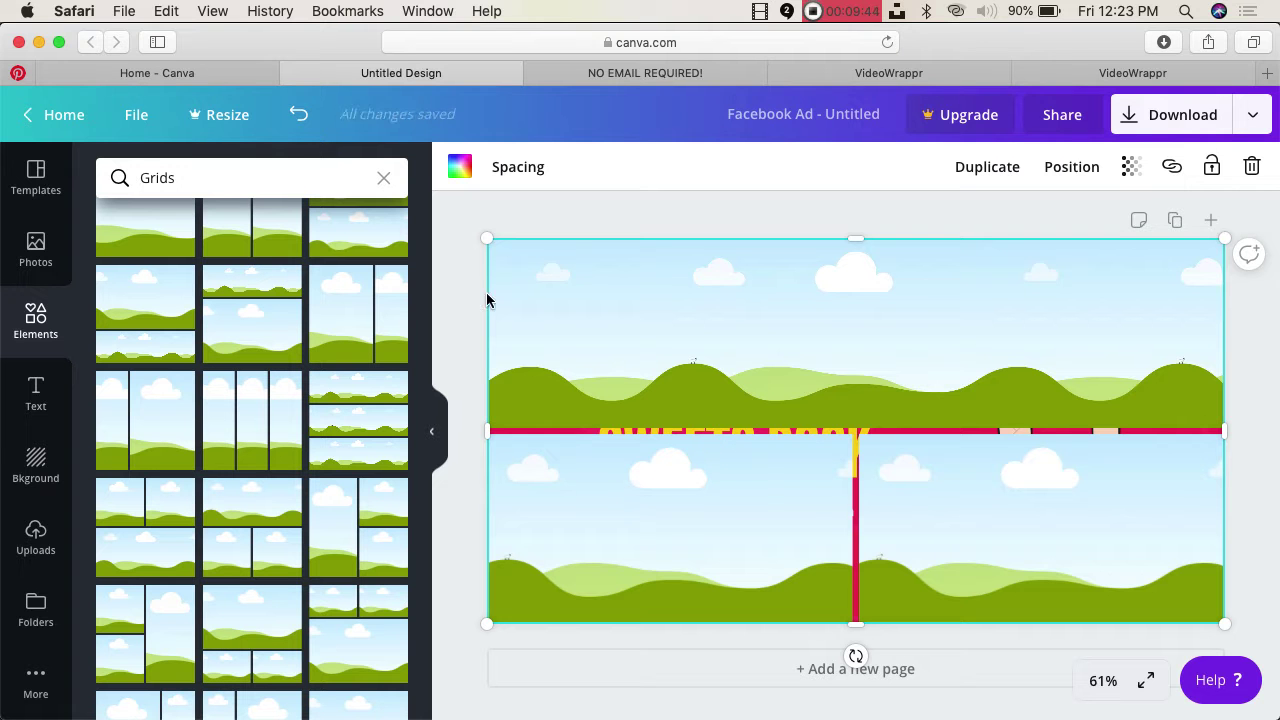
click(298, 114)
- Delete the swirl texture behind the ad's content and set the page background color to white
click(557, 273)
key(Delete)
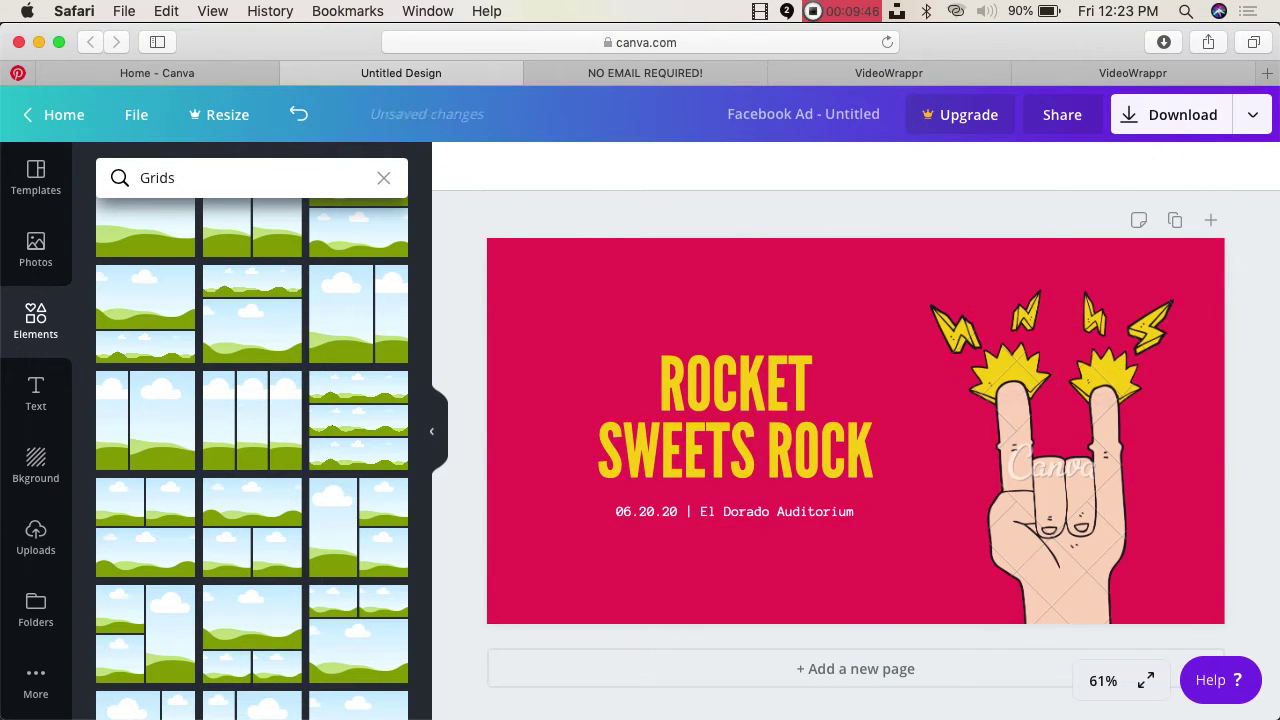
click(543, 246)
click(459, 166)
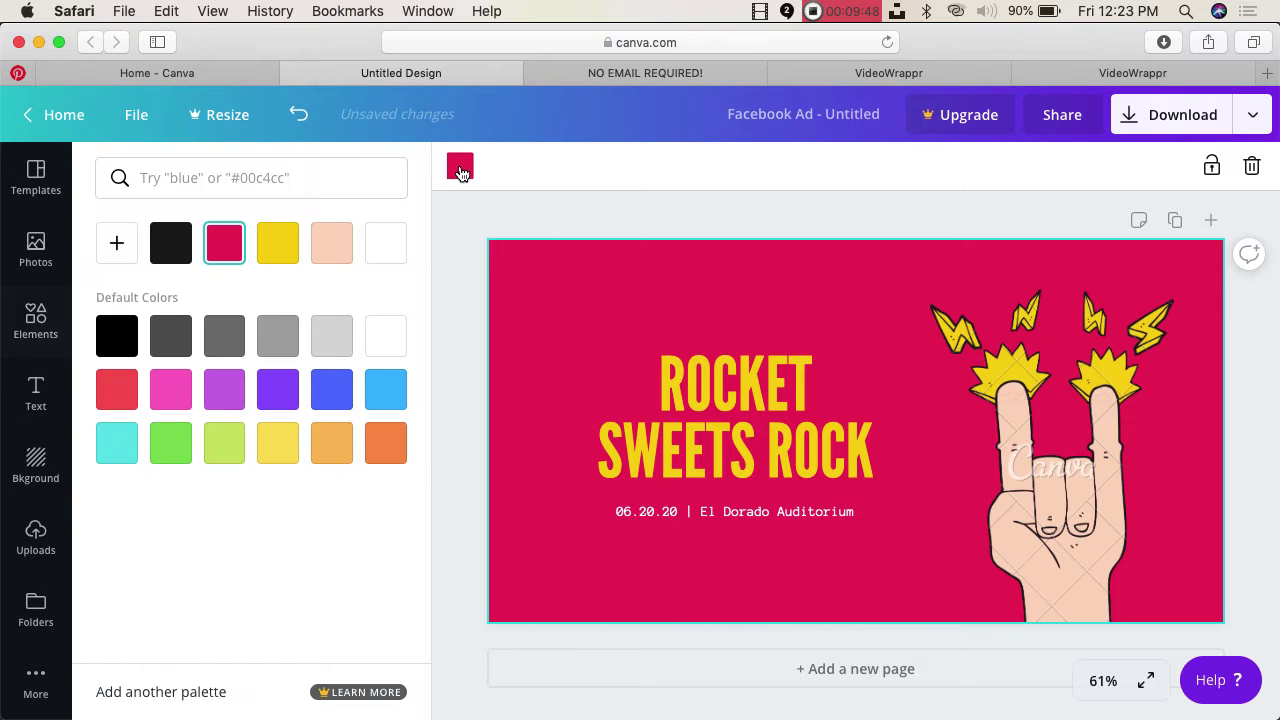
click(387, 341)
- Delete the Rocket Sweets Rock heading, the date line and the hand illustration from the page
click(690, 406)
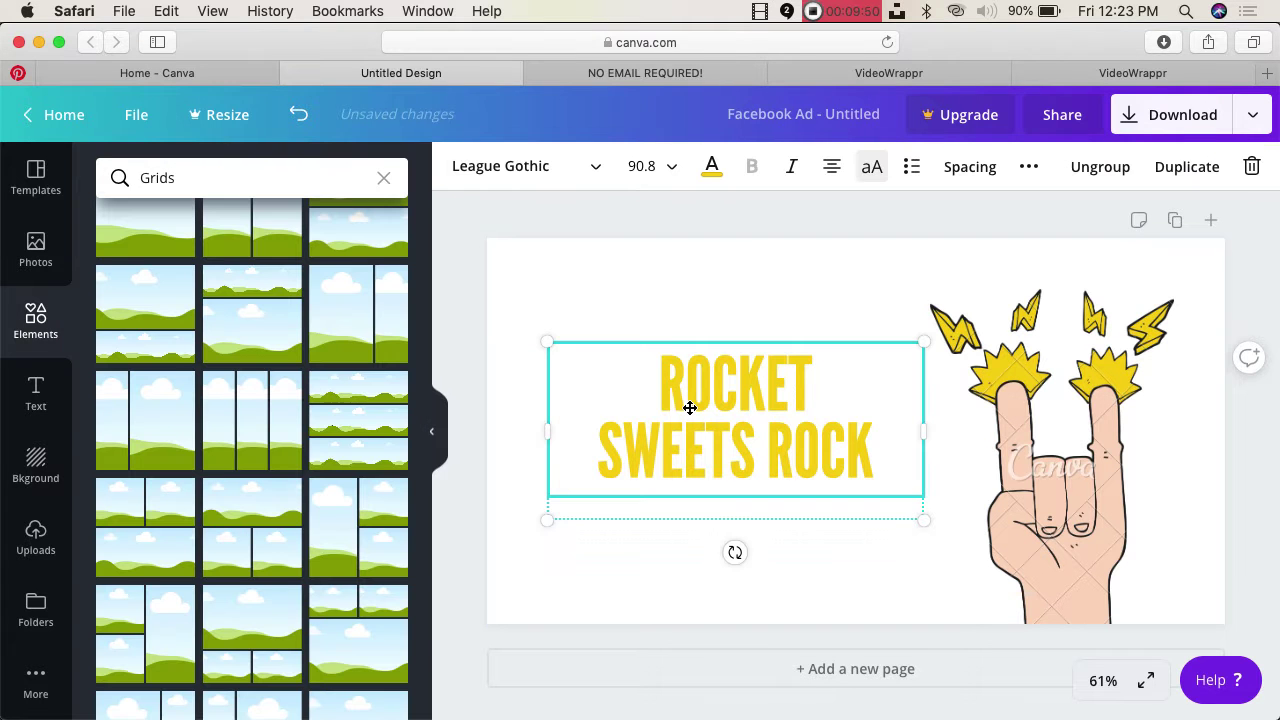
key(Delete)
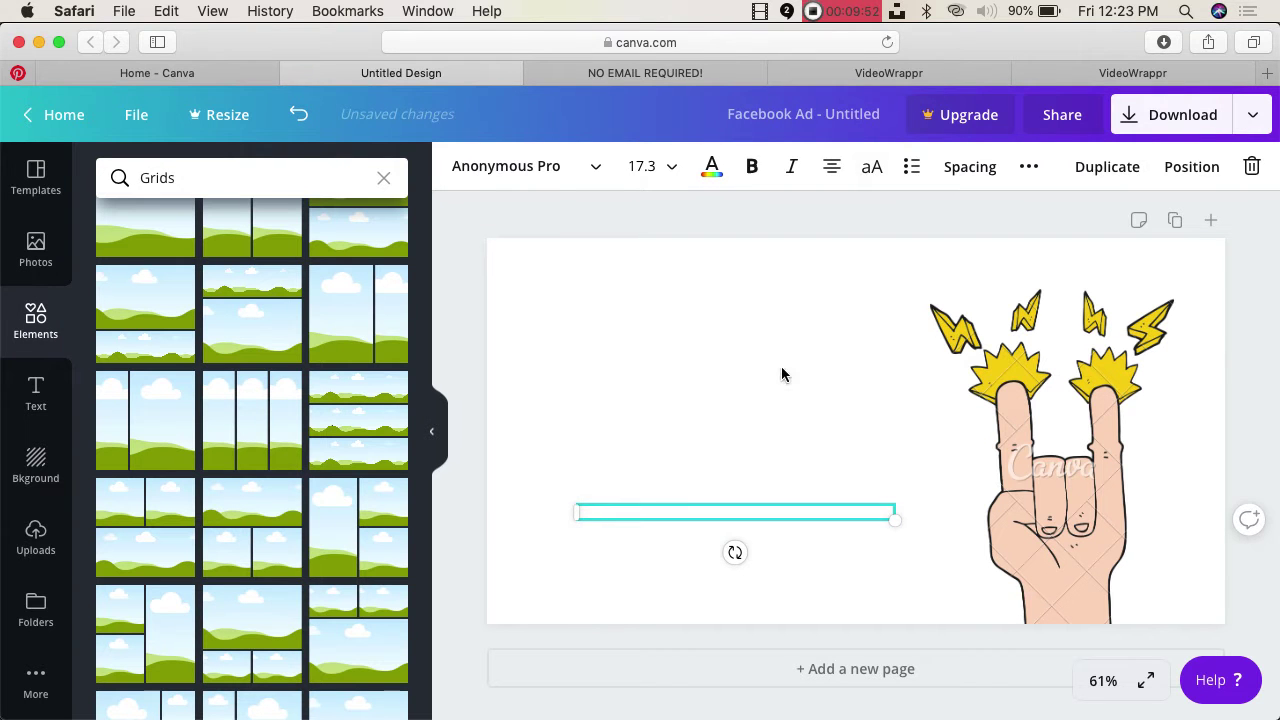
key(Delete)
click(1049, 363)
key(Delete)
click(737, 578)
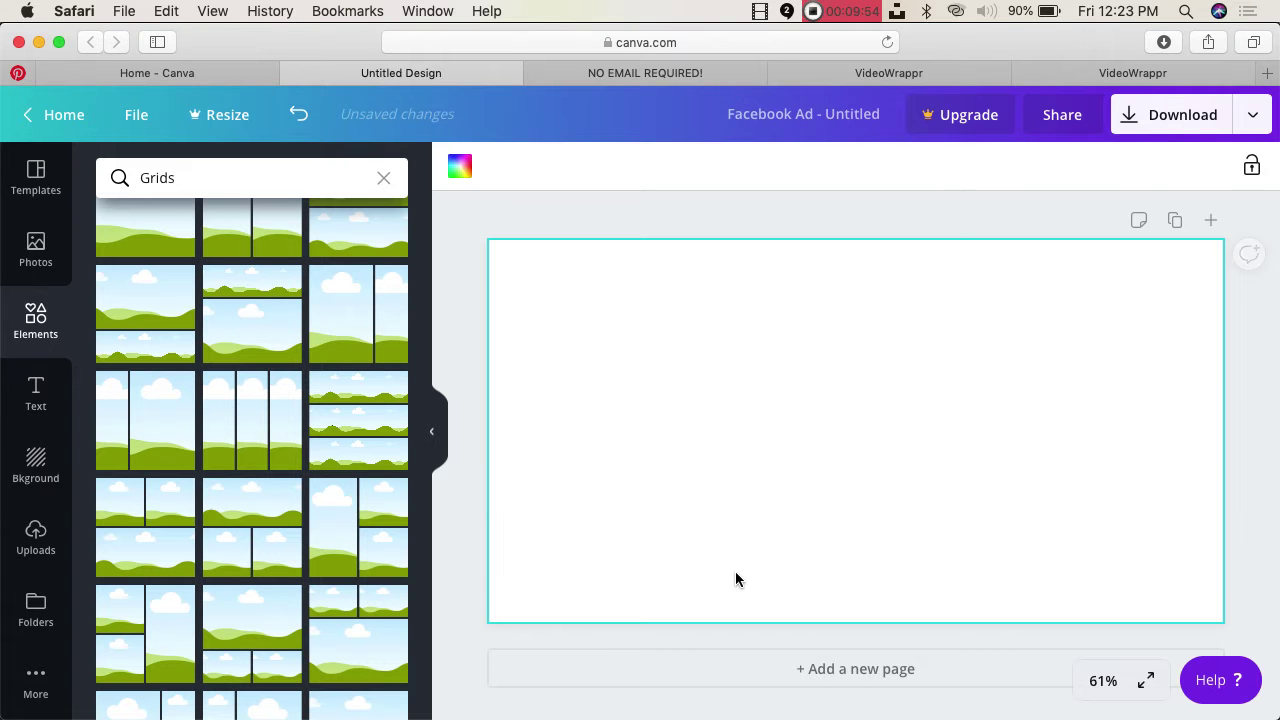
- Add the grid with one wide cell above two smaller cells to the blank page and show the uploaded images
click(270, 522)
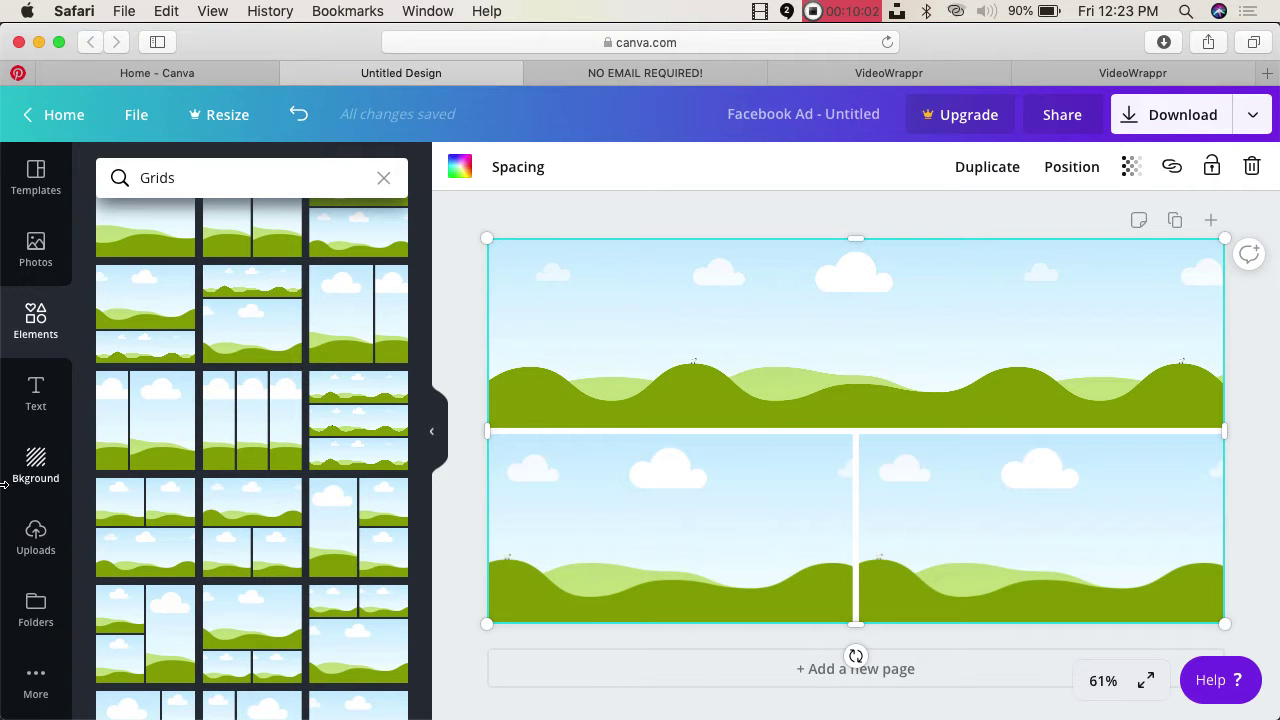
click(30, 540)
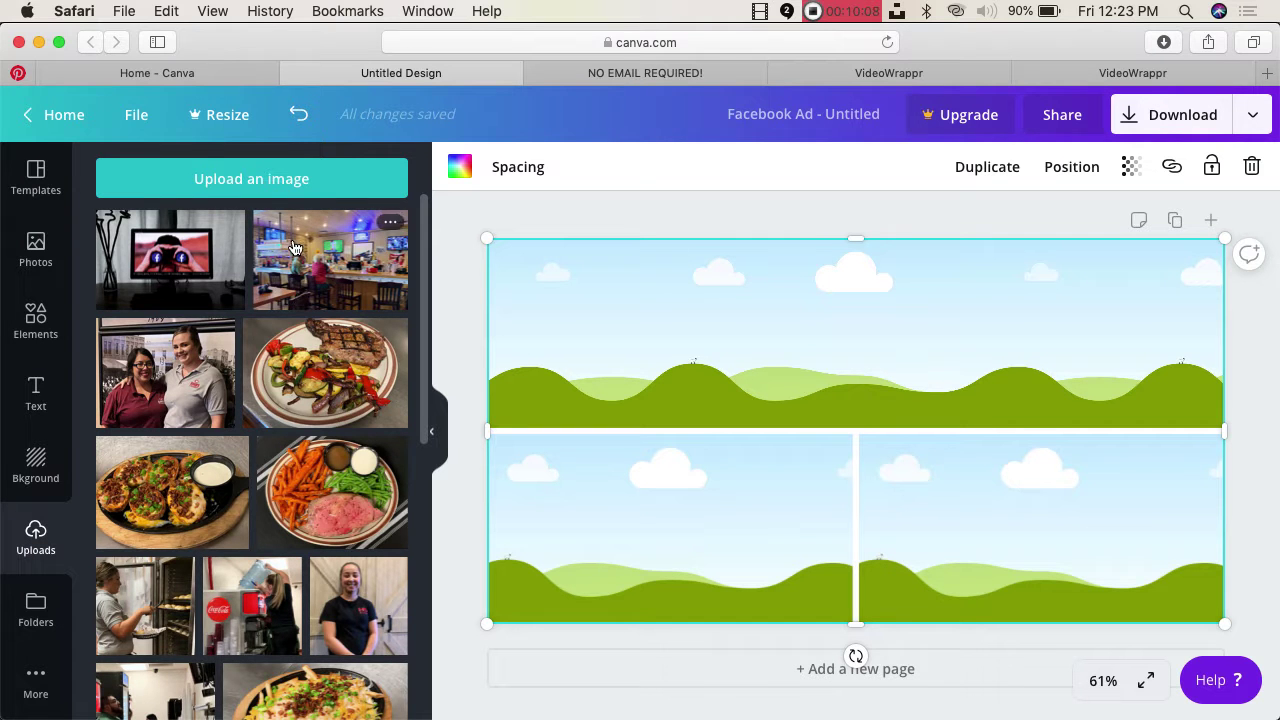
click(286, 184)
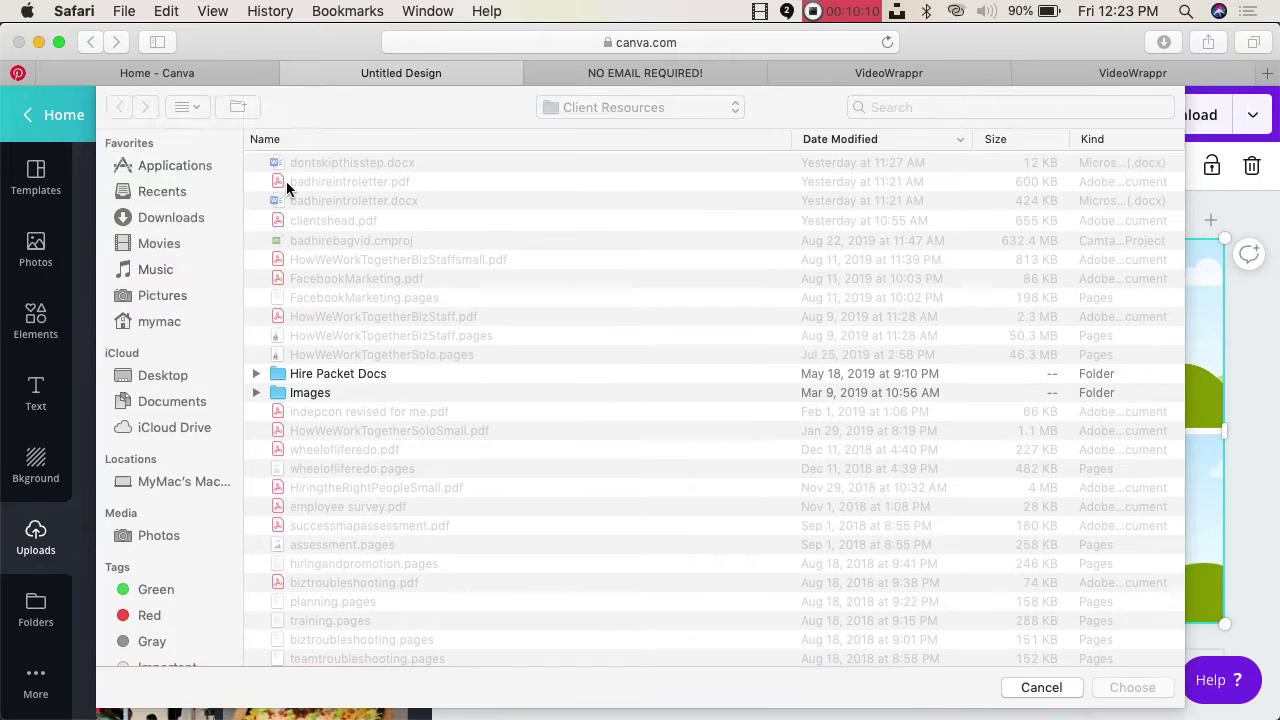
click(190, 217)
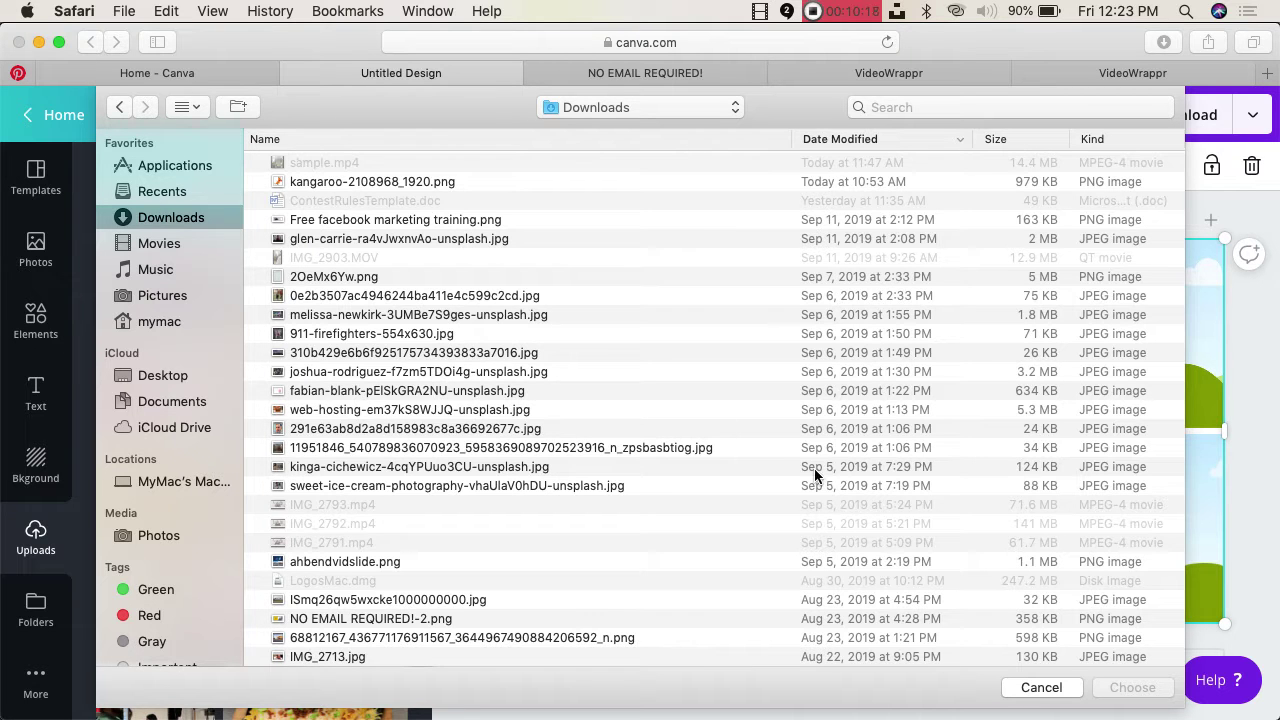
click(1040, 688)
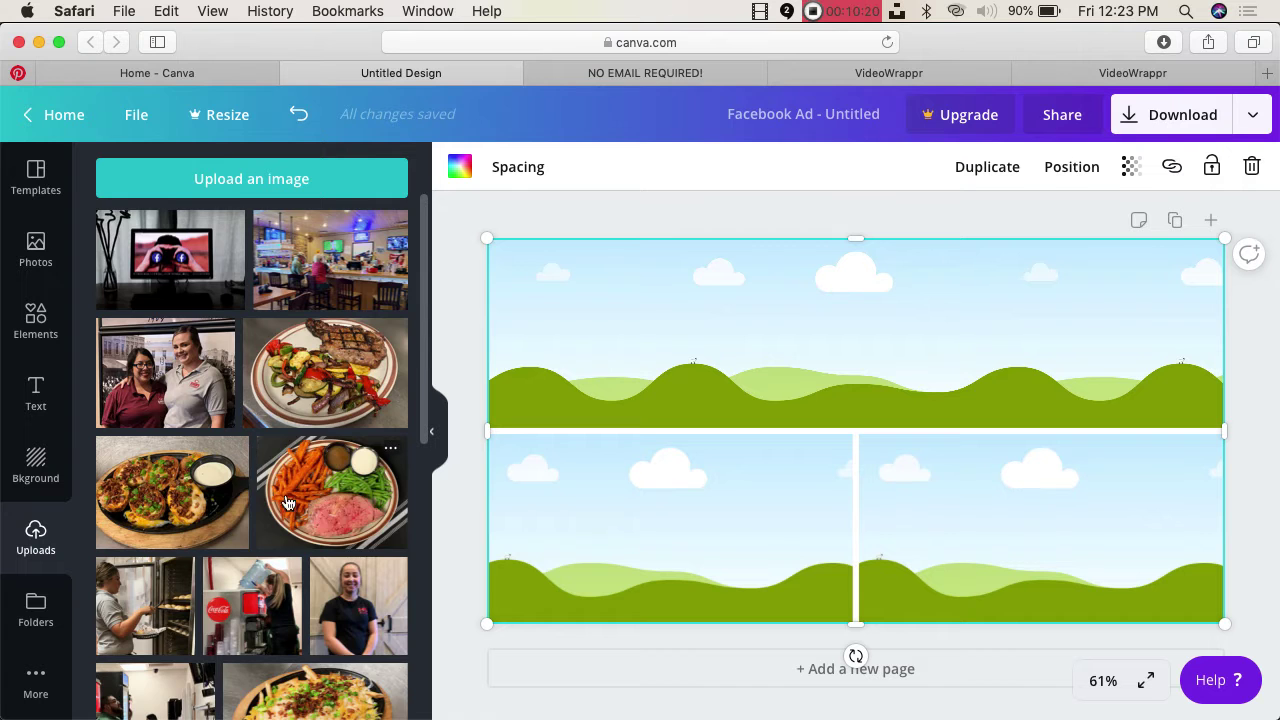
- Fill the grid's wide upper cell with the uploaded photo of hands on a laptop over a gray fur rug
scroll(287, 502, down, 5)
scroll(287, 502, down, 3)
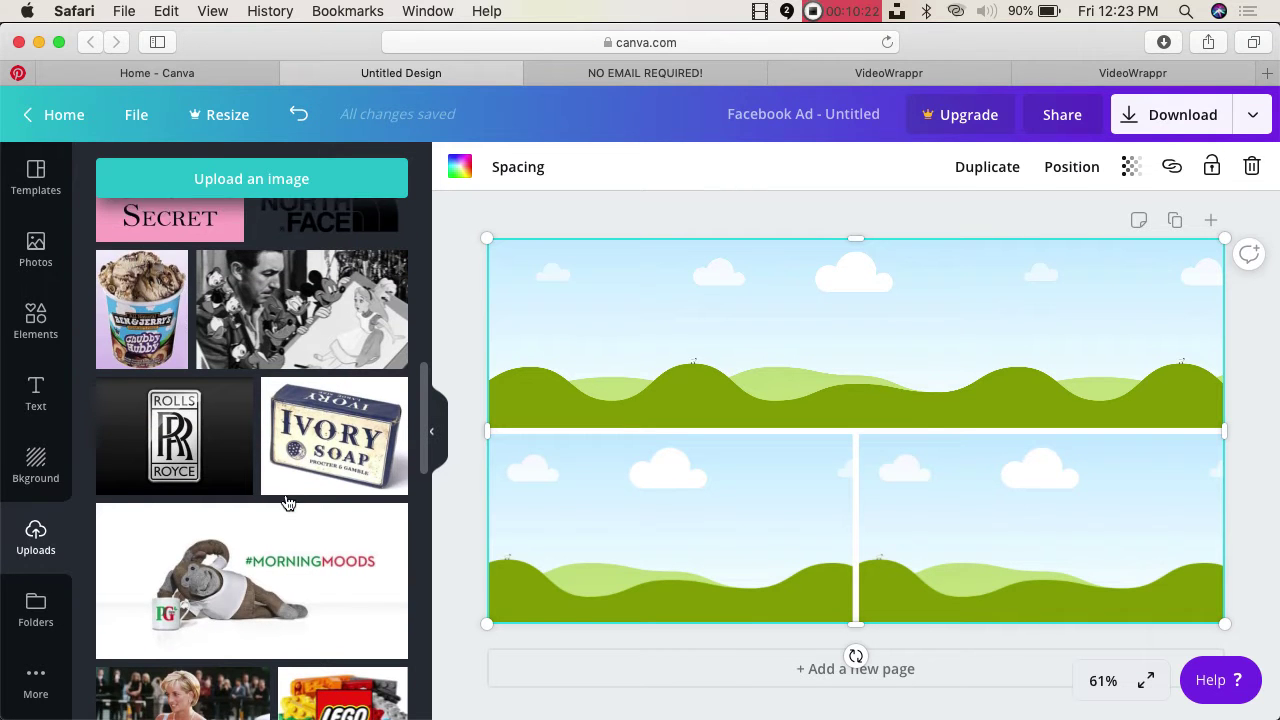
scroll(287, 502, down, 10)
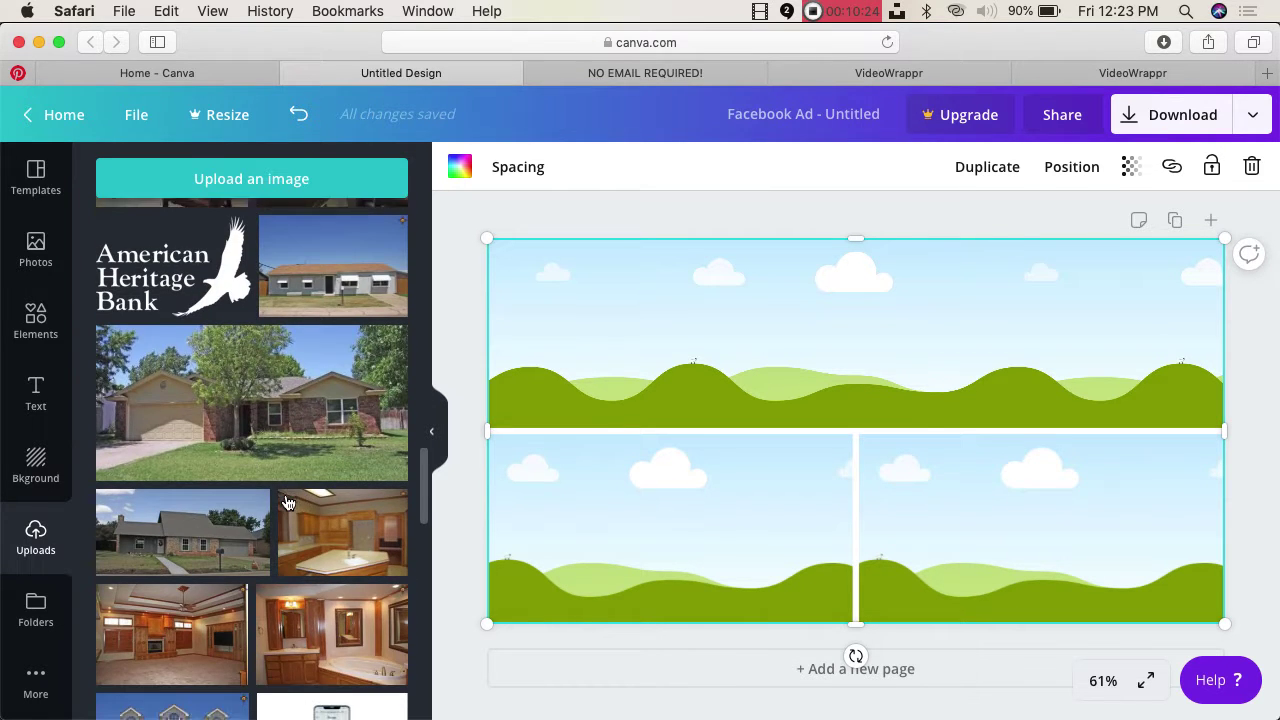
scroll(287, 502, down, 3)
scroll(316, 518, down, 3)
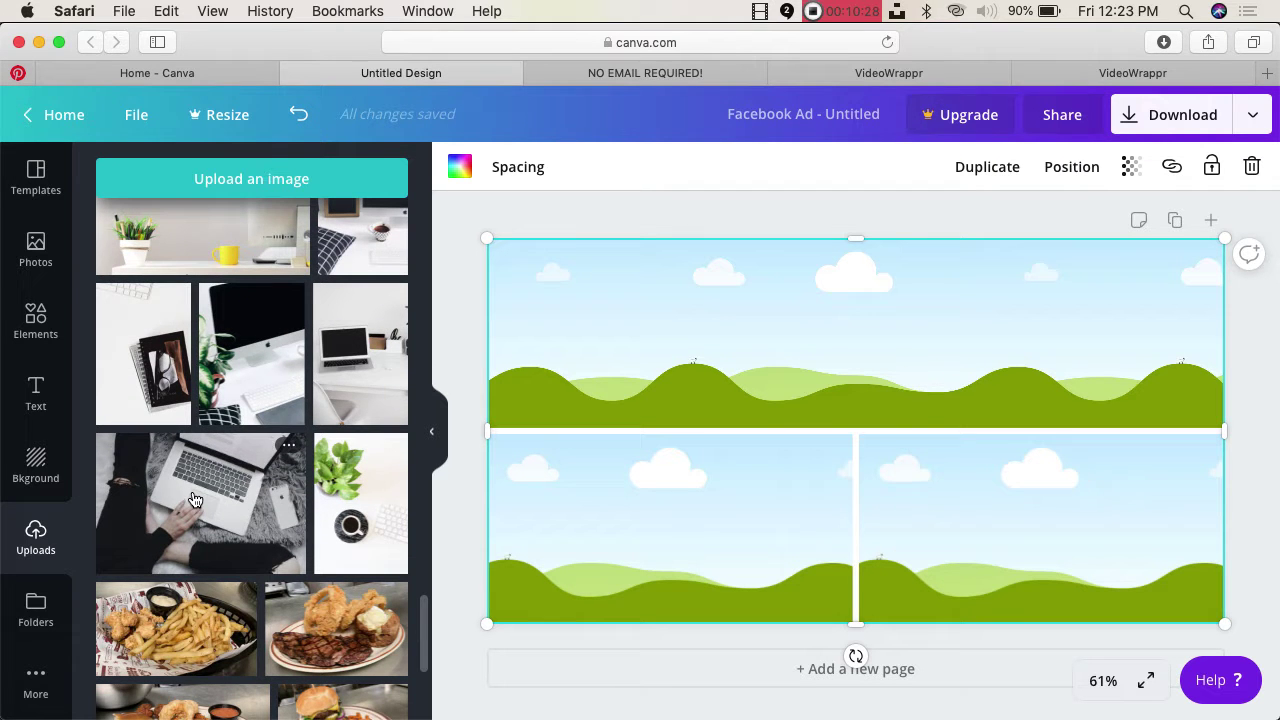
drag(198, 497, 546, 345)
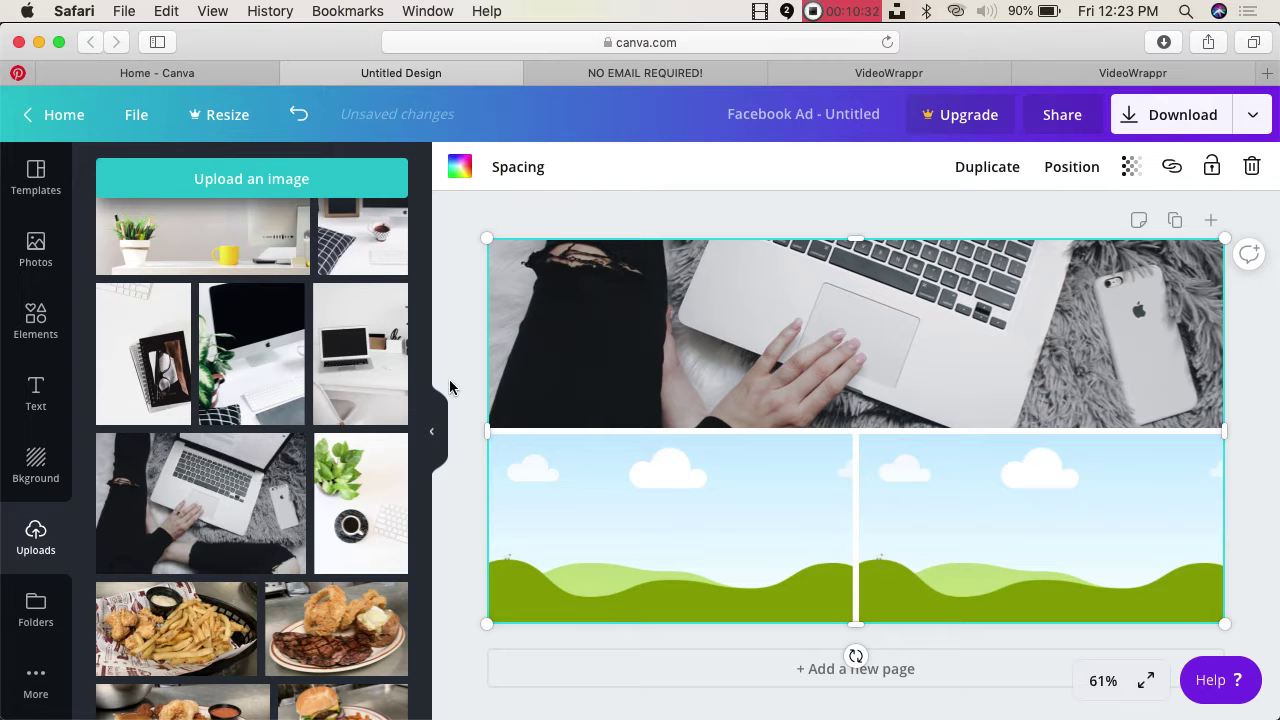
- Fill the lower-left grid cell with the yellow mug desk photo and the lower-right cell with the black-screen iMac and plant photo
scroll(268, 348, up, 2)
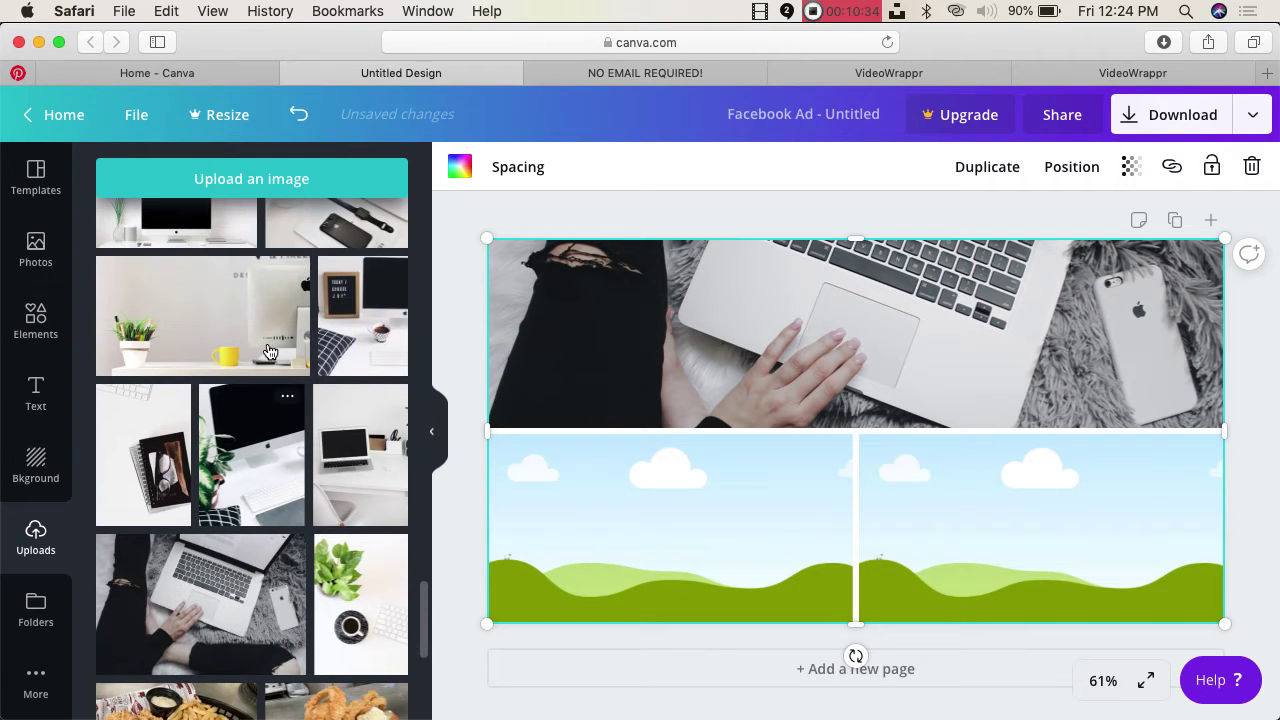
click(220, 335)
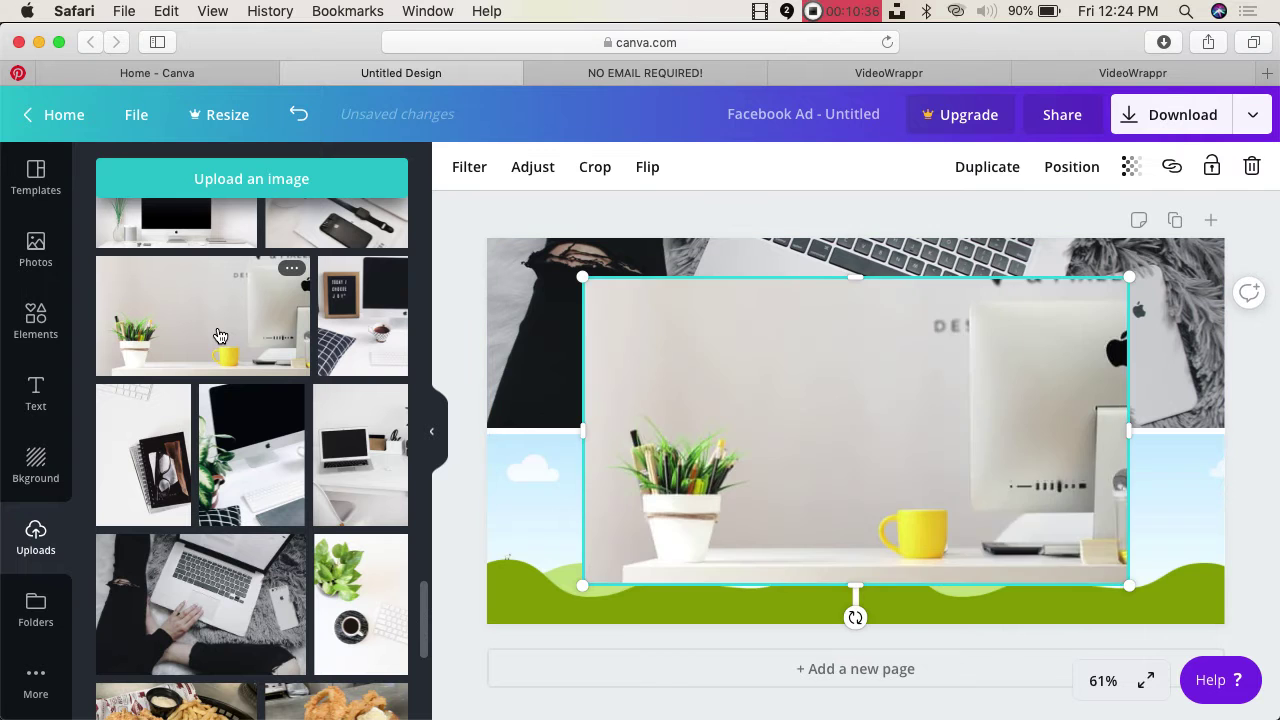
key(Delete)
drag(171, 297, 554, 470)
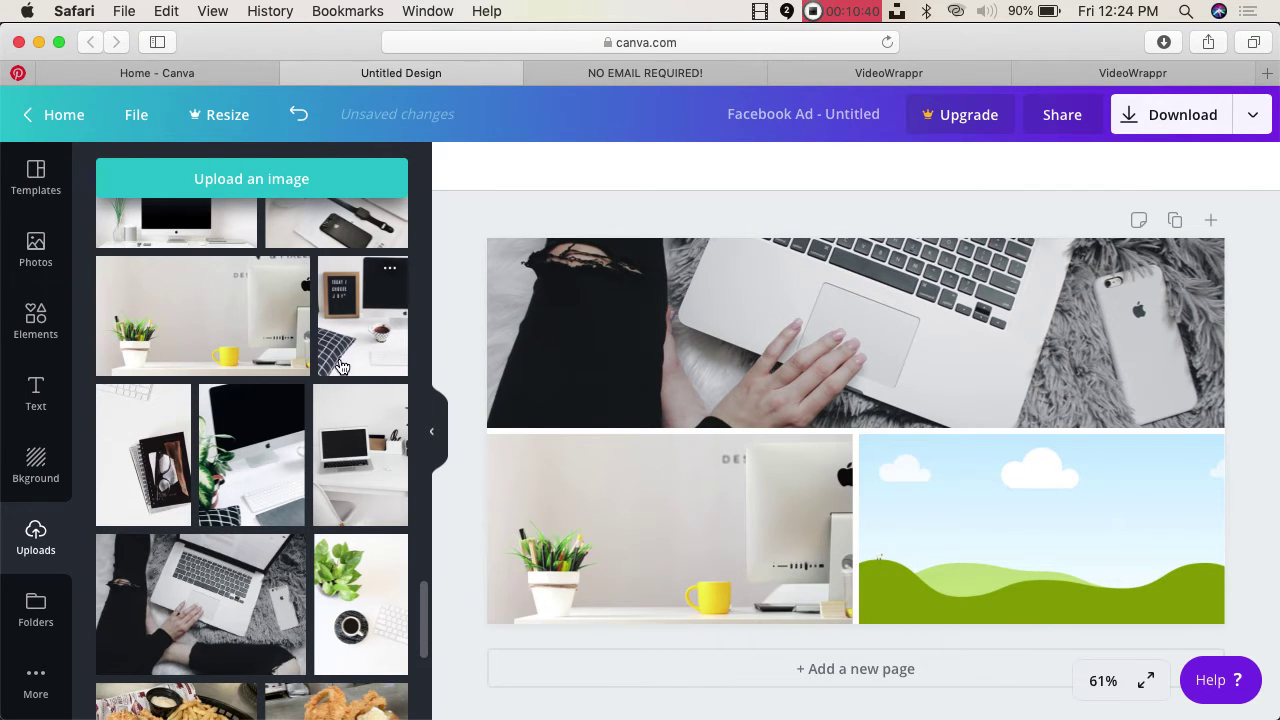
scroll(300, 290, up, 1)
drag(965, 529, 965, 529)
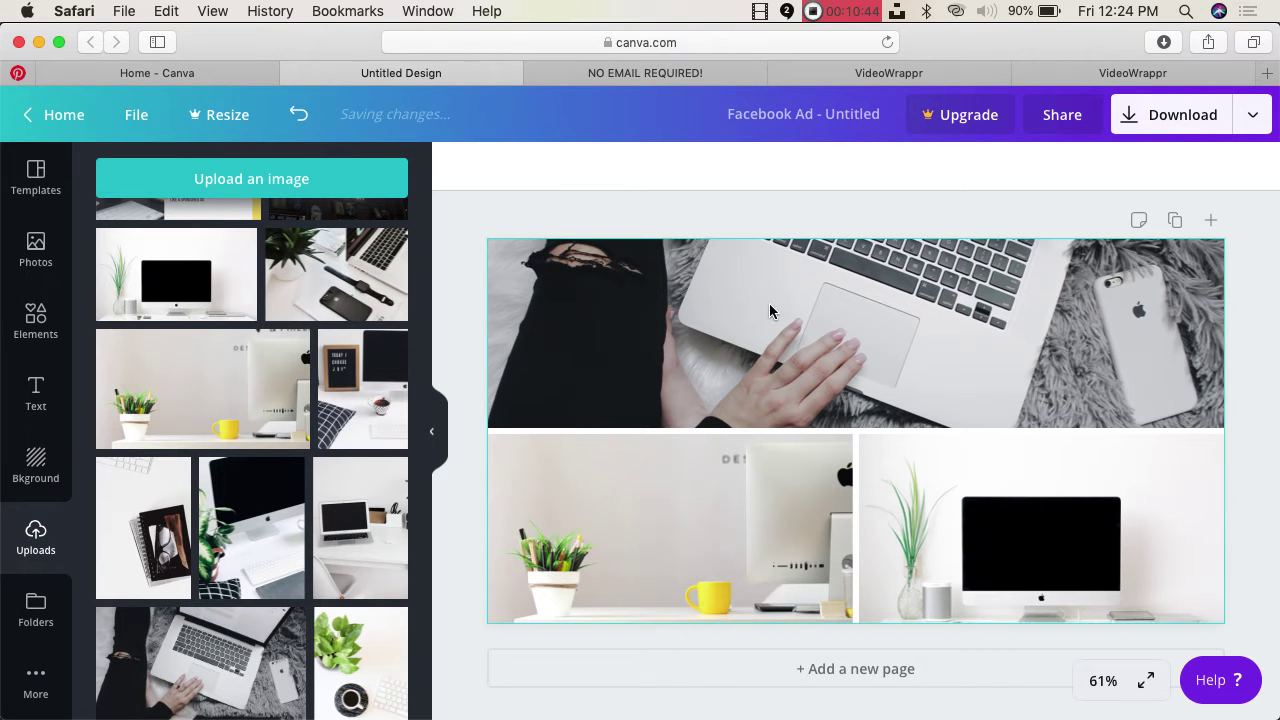
scroll(257, 600, down, 5)
scroll(257, 600, down, 5)
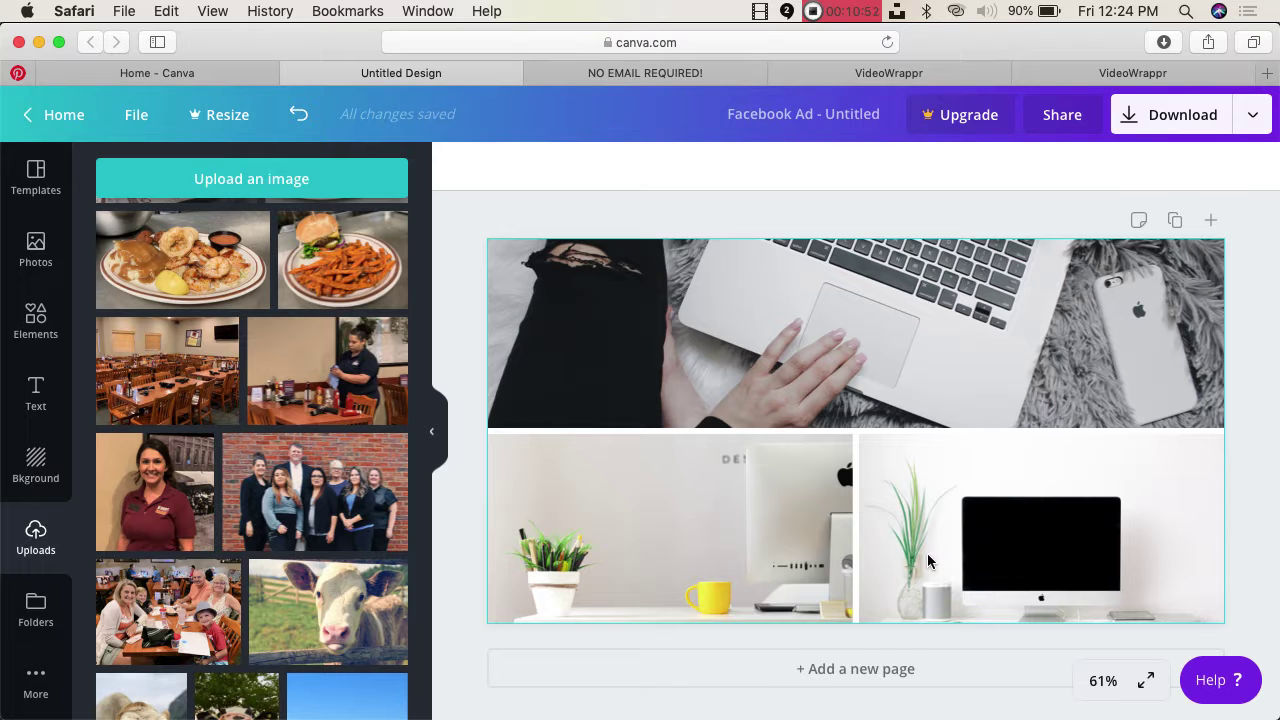
- Crop the yellow mug photo in the lower-left grid cell by enlarging it and shifting it up and to the left
click(700, 511)
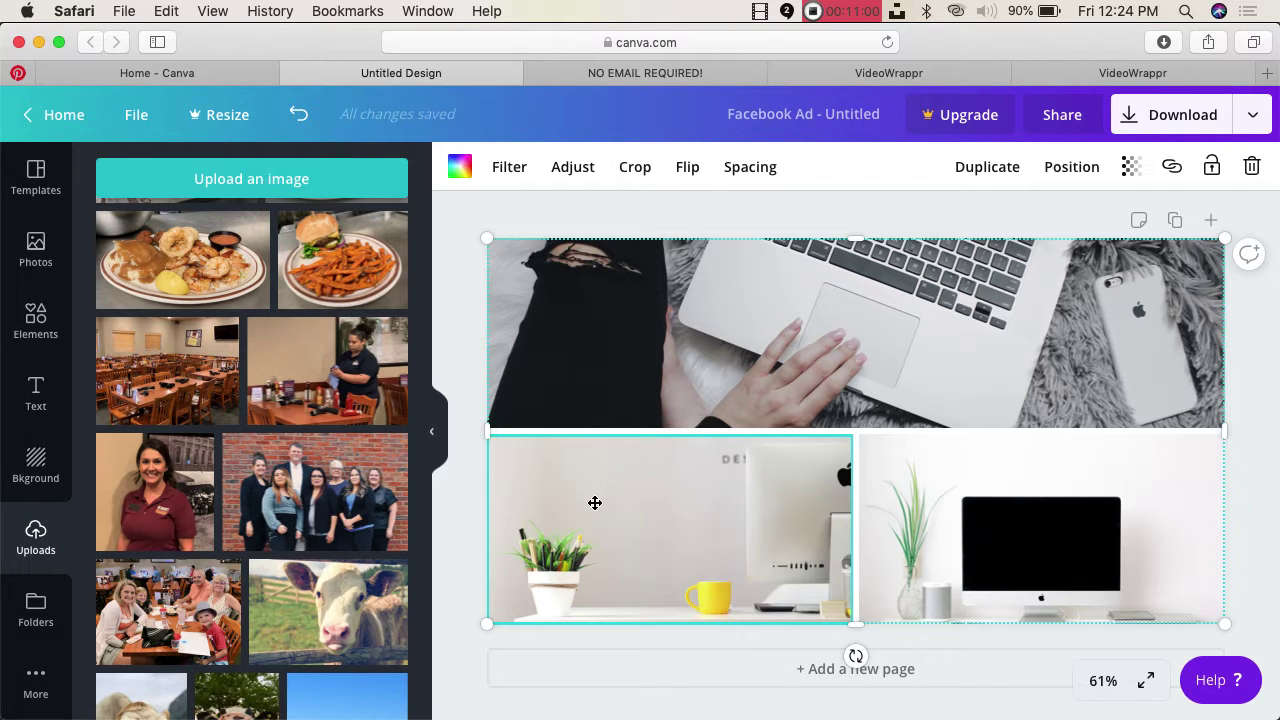
click(636, 177)
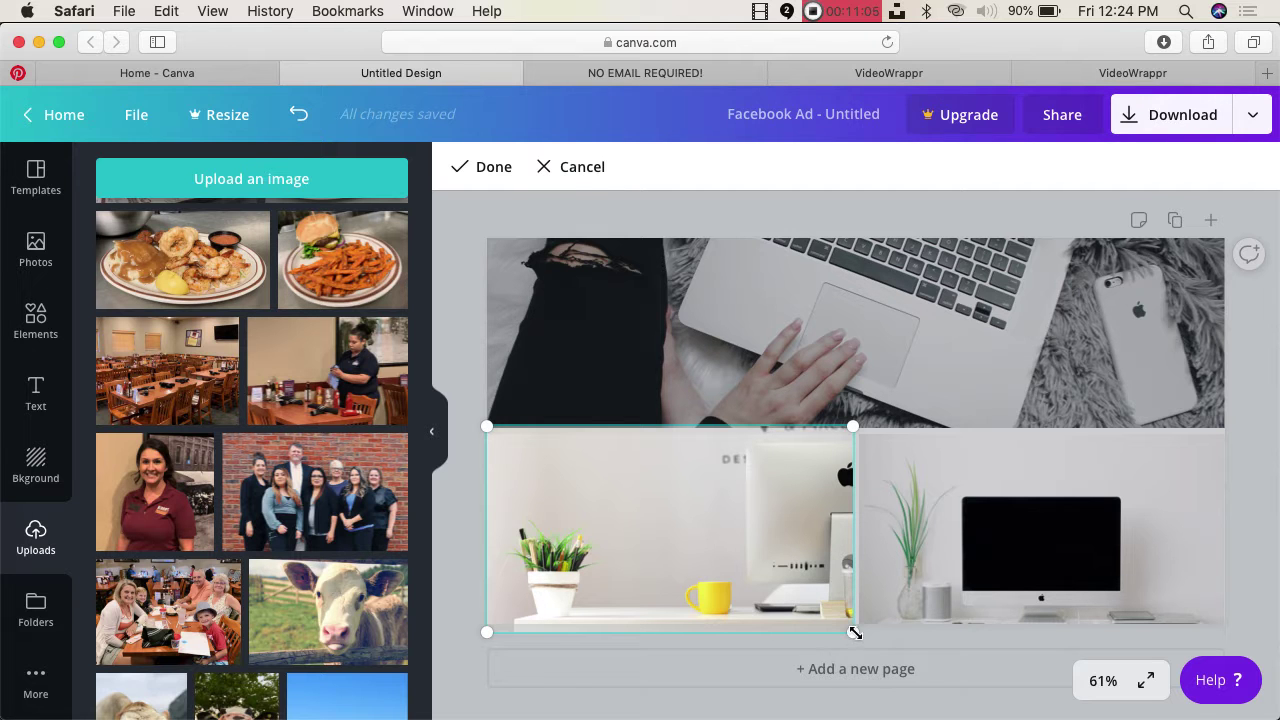
drag(854, 634, 928, 674)
drag(790, 527, 691, 461)
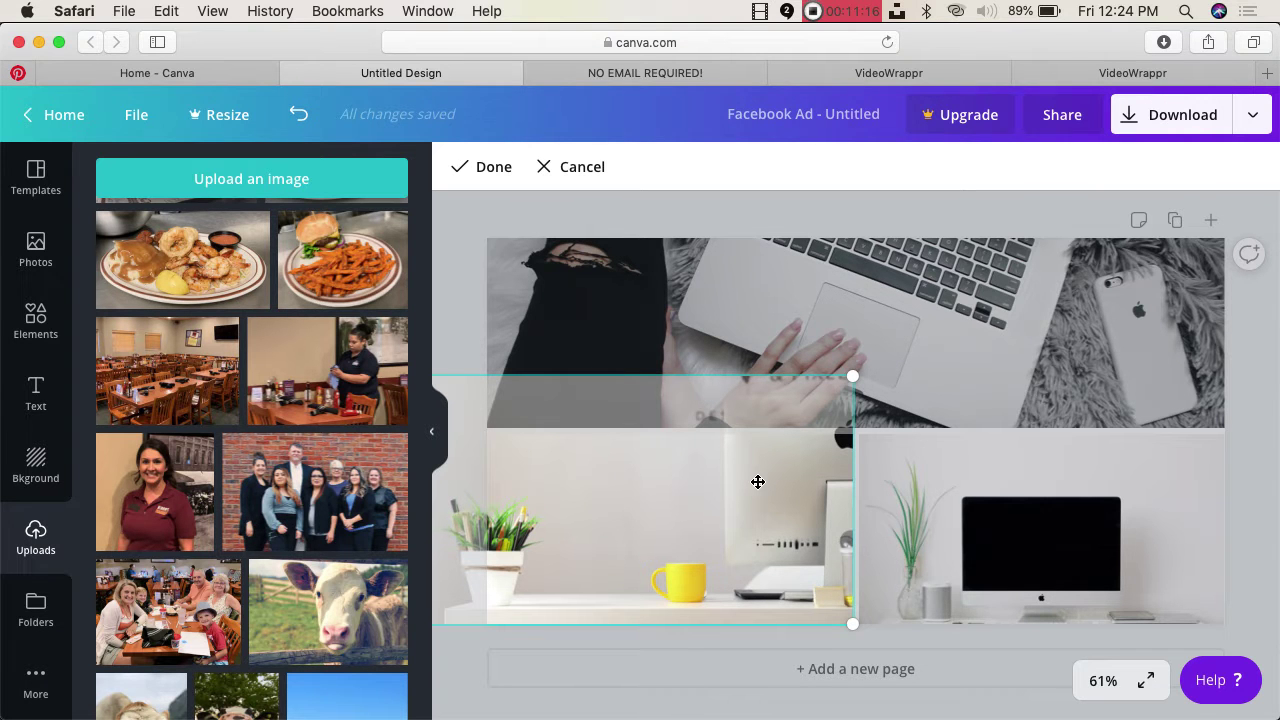
click(990, 544)
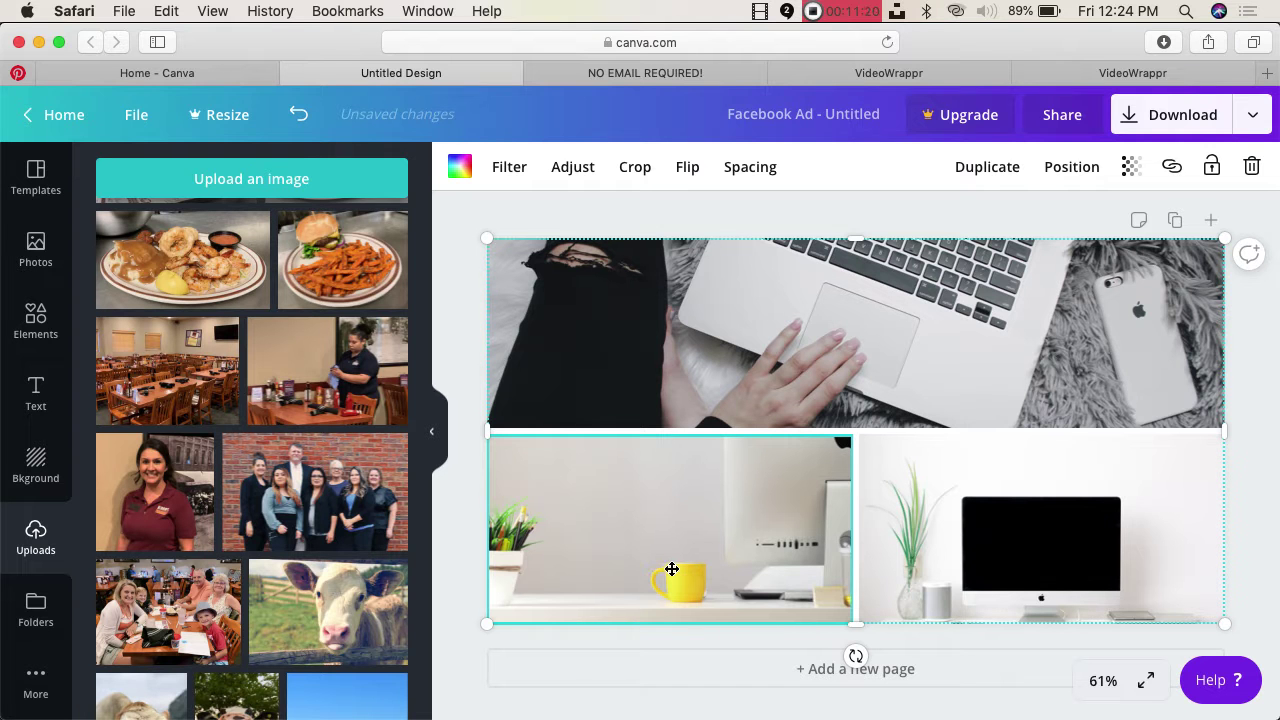
- Re-crop the yellow mug photo, shifting it right and shrinking it so the whole plant pot shows within its cell
click(636, 168)
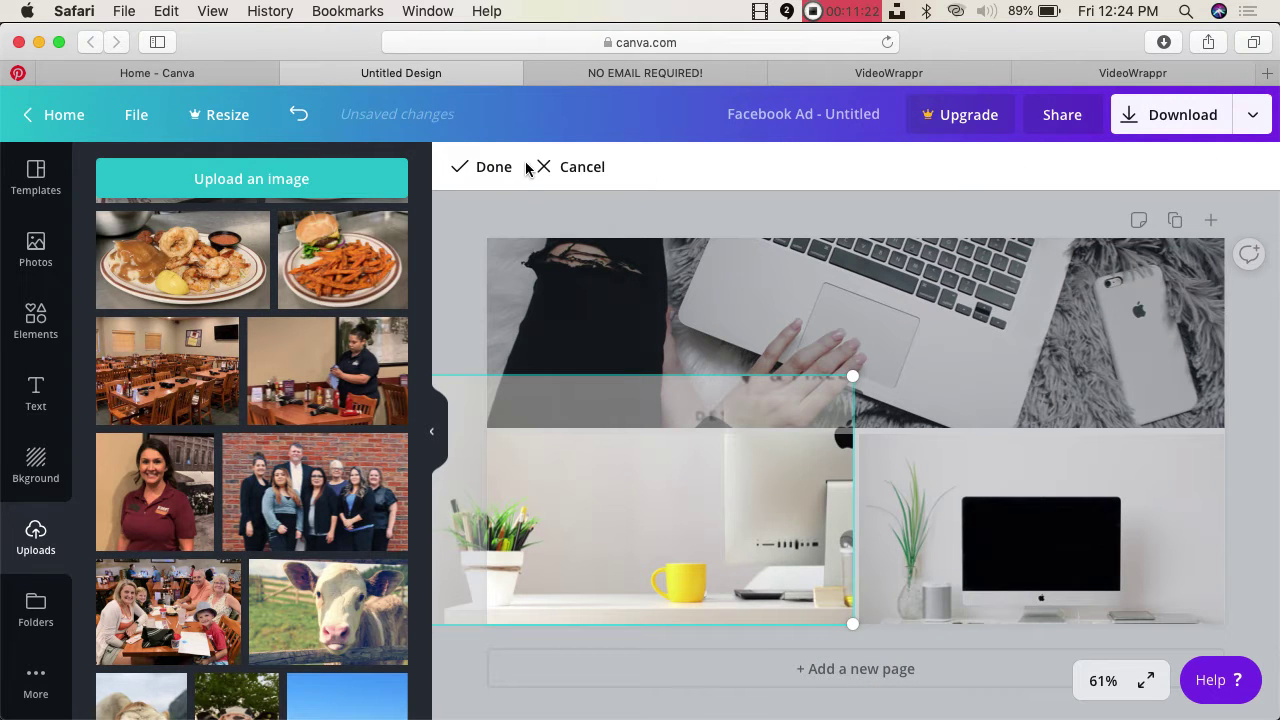
drag(607, 539, 697, 546)
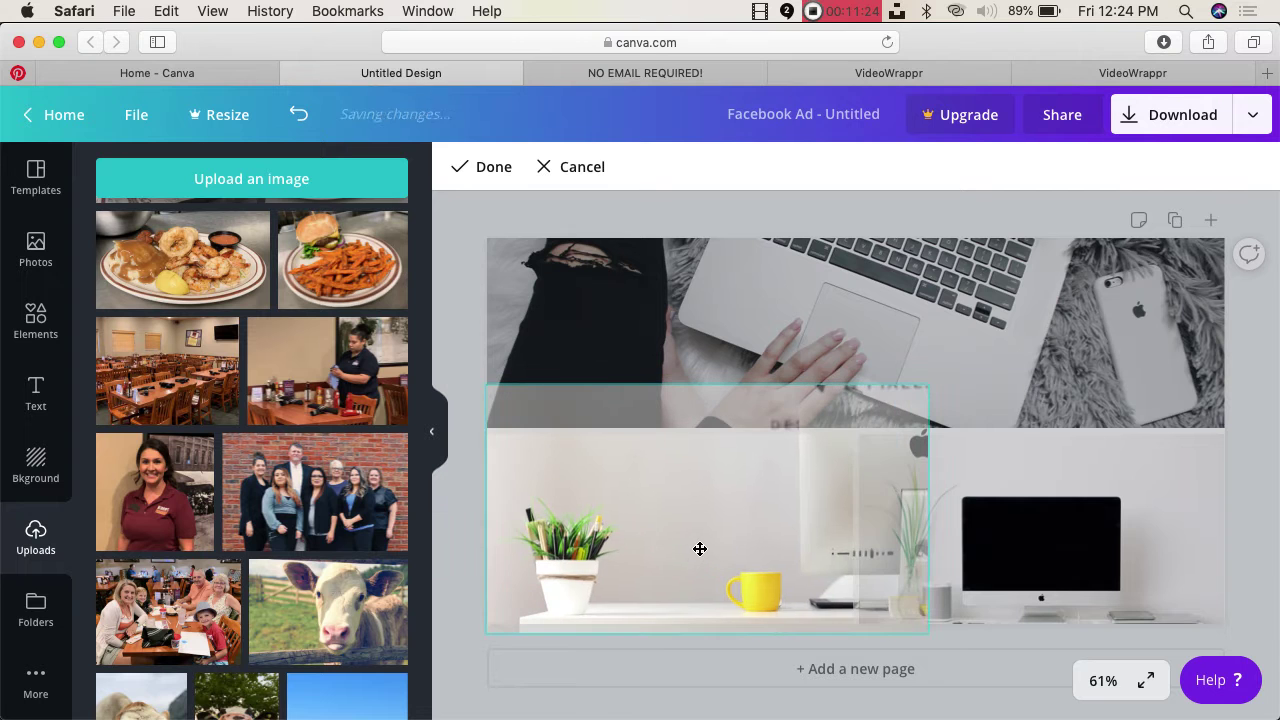
drag(923, 386, 860, 422)
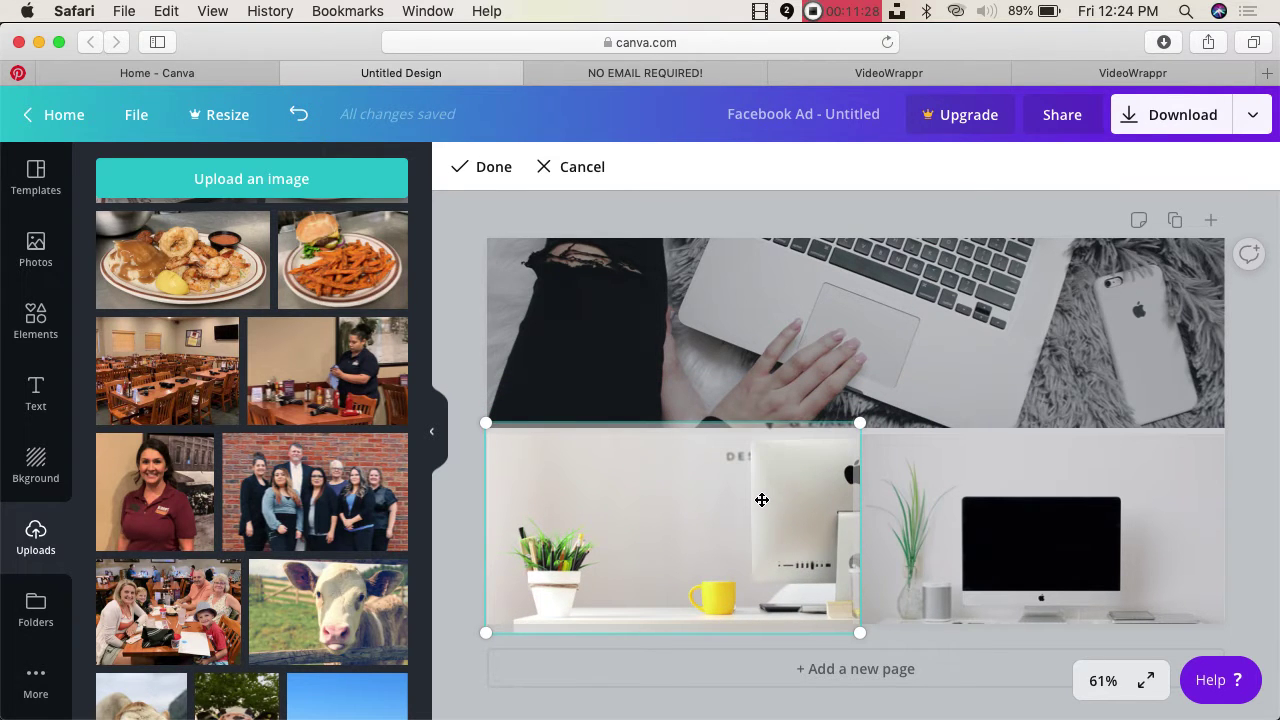
click(438, 313)
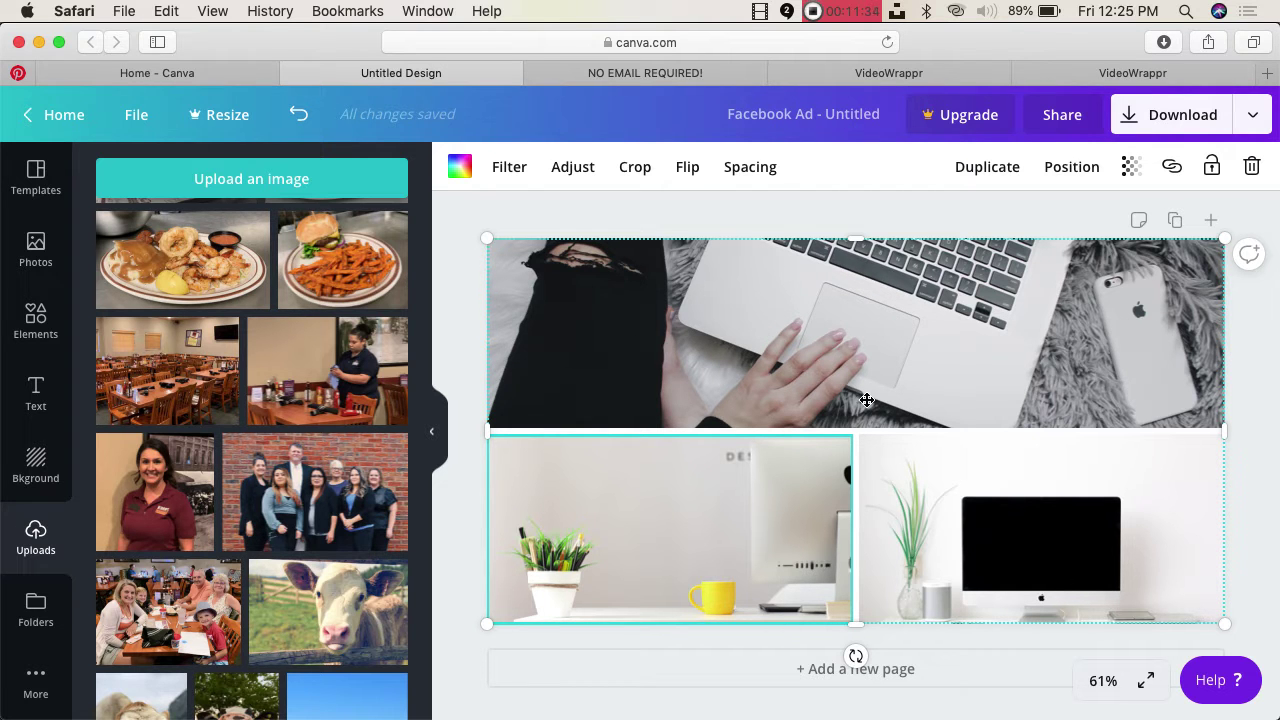
- Try the uploaded bank building photo in the grid's wide upper cell, and undo the replacement
scroll(390, 445, down, 5)
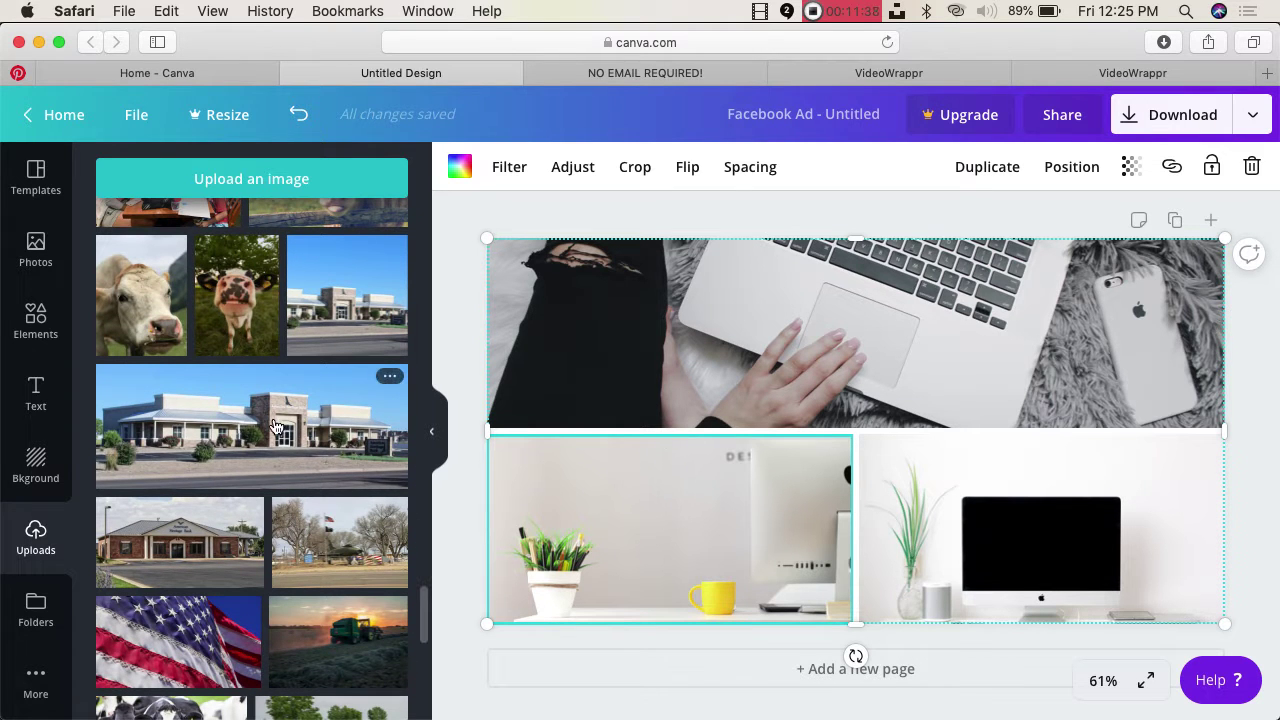
drag(276, 426, 1119, 326)
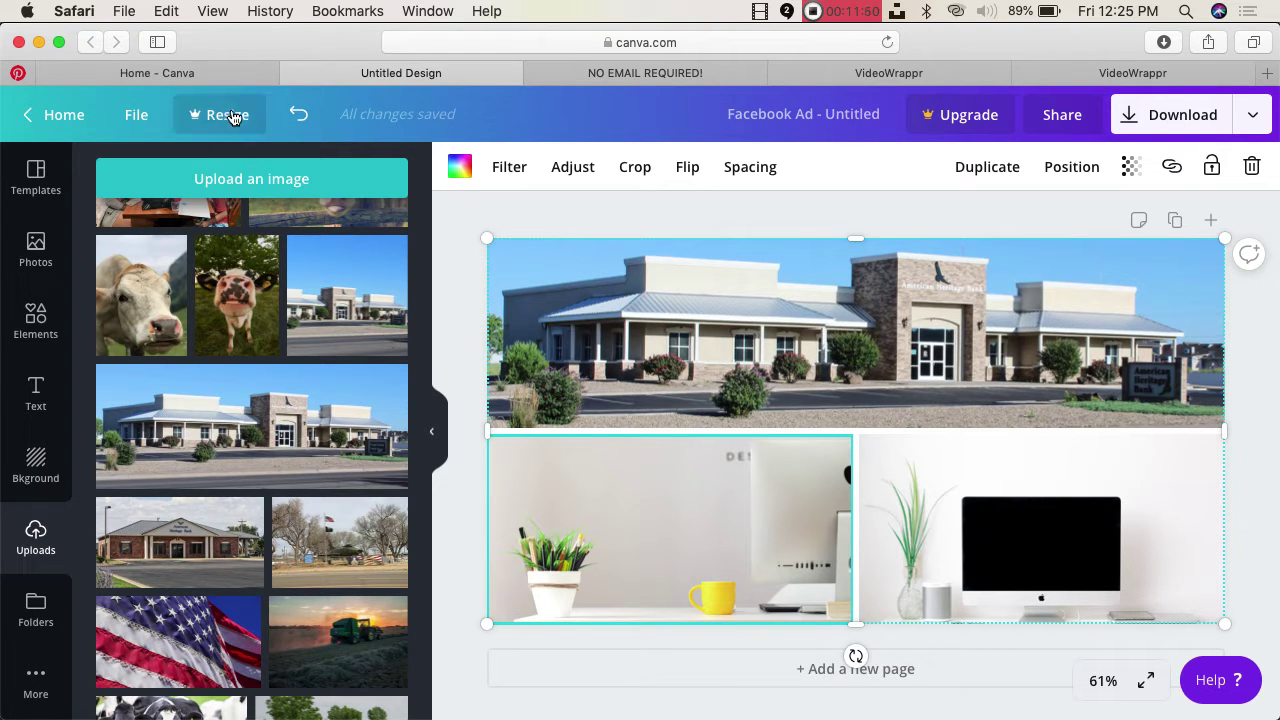
click(298, 114)
- Place the black-and-white cow photo in the wide upper cell and crop it, shifting it down to bring in the eyes and ear tags
scroll(253, 482, down, 10)
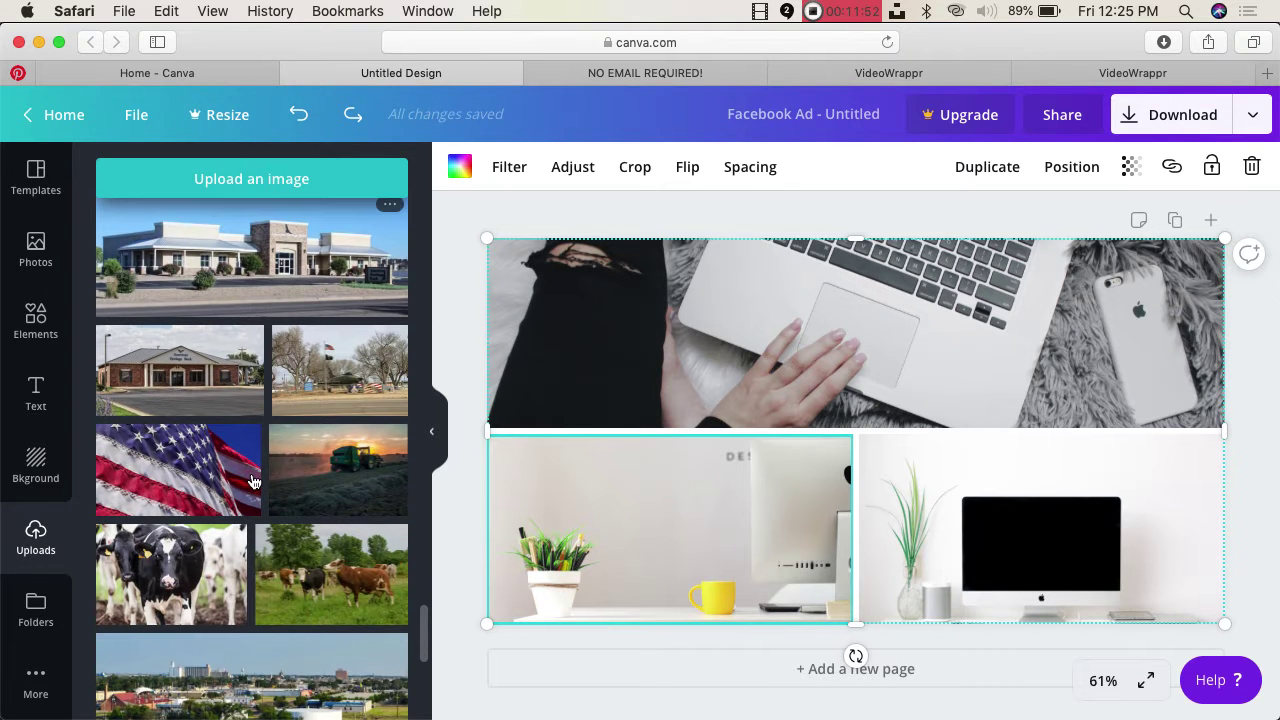
drag(185, 365, 596, 357)
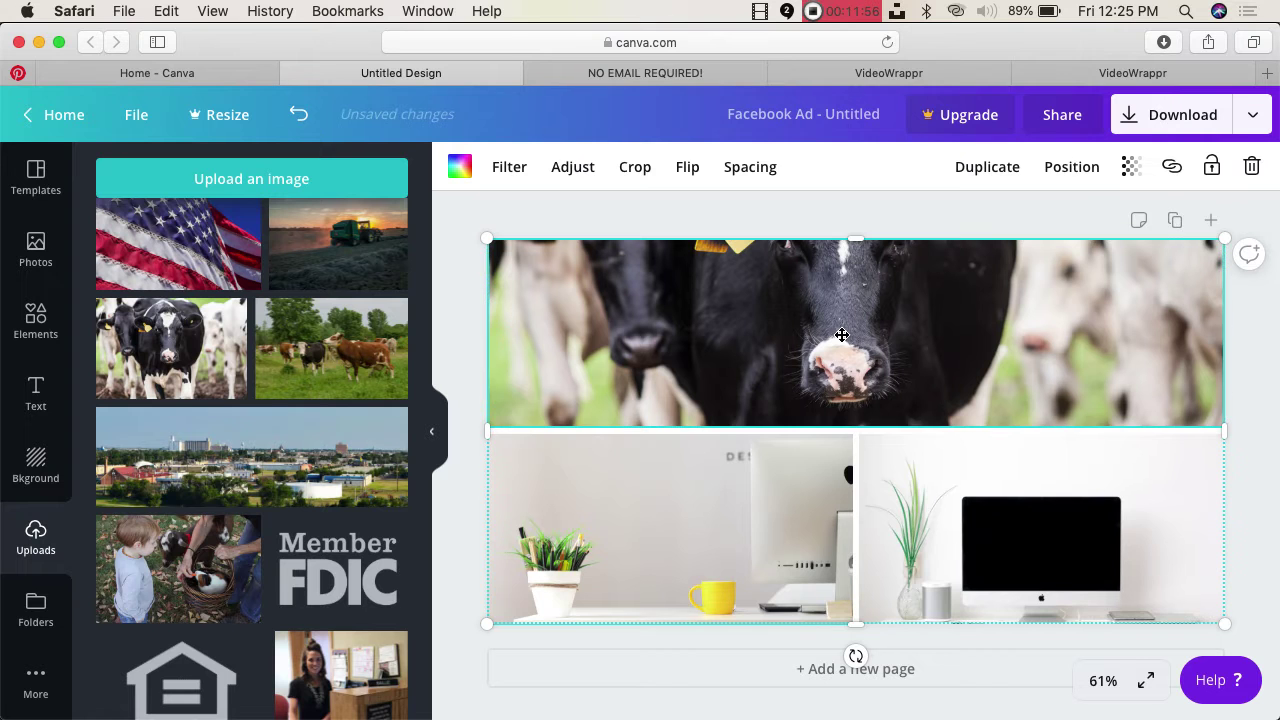
click(643, 168)
drag(800, 323, 803, 384)
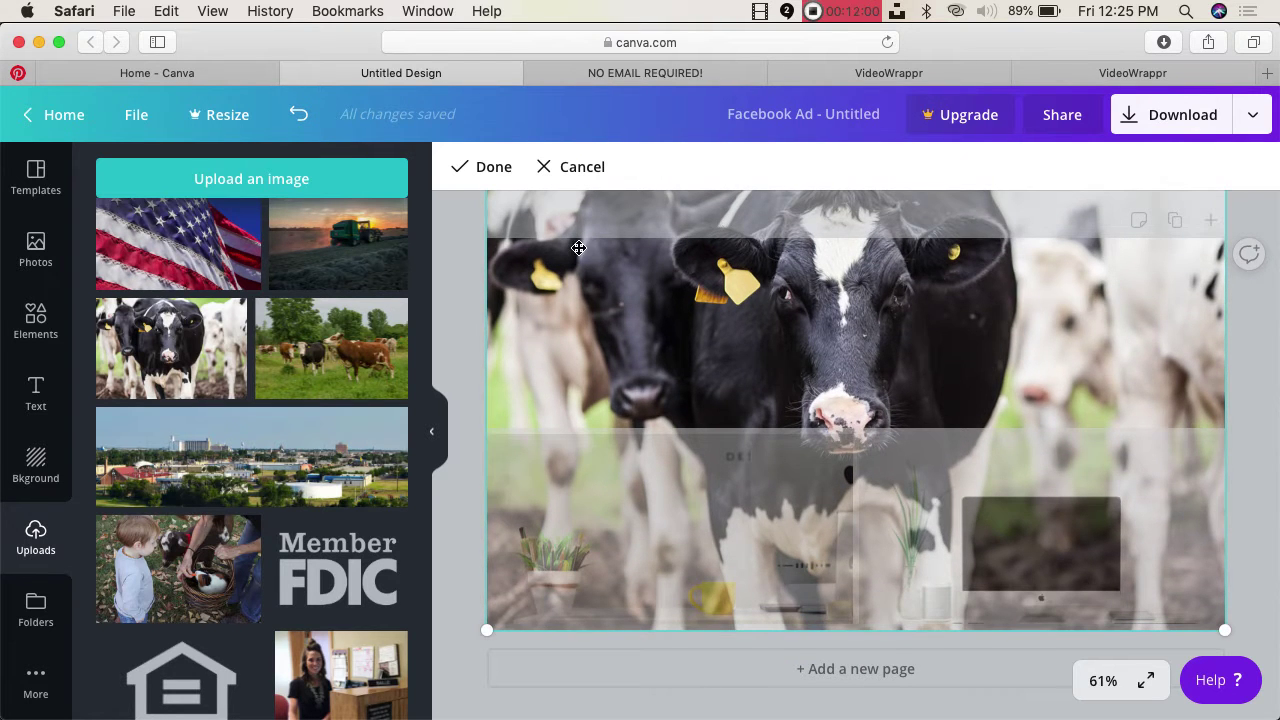
click(489, 172)
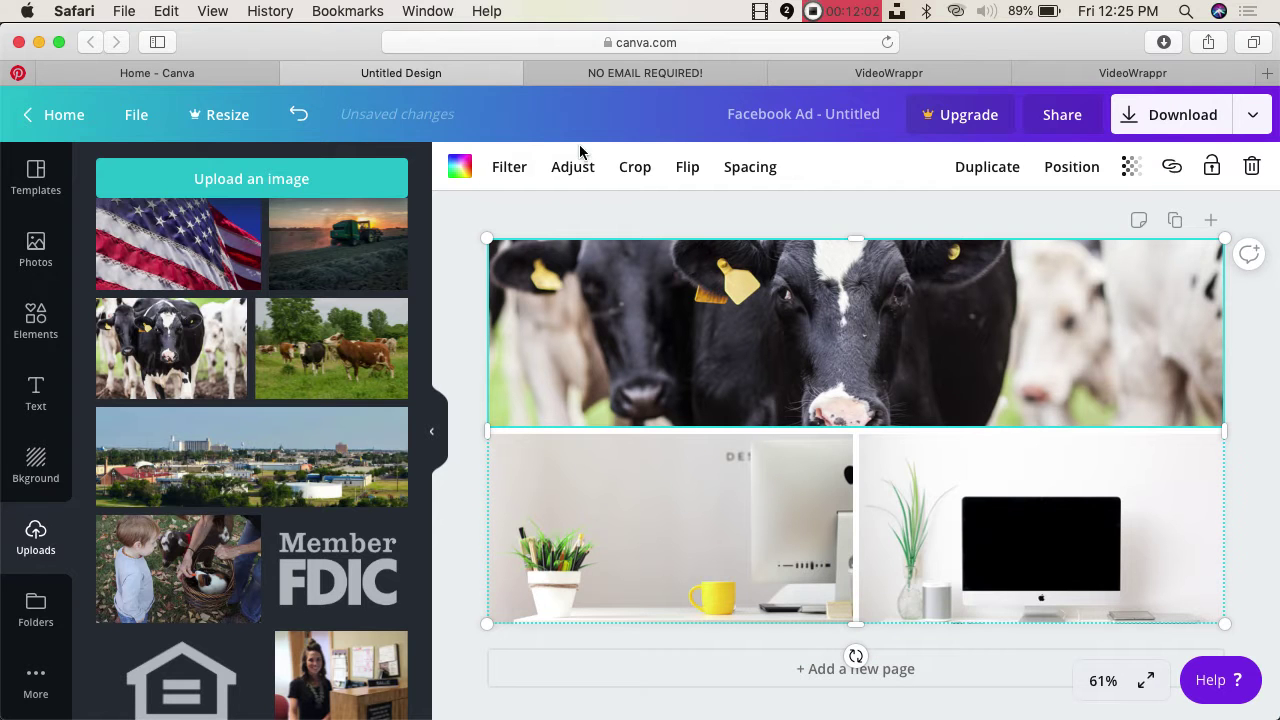
- Reopen and cancel the cow photo's crop, and undo both its crop and its placement in the upper cell
click(636, 176)
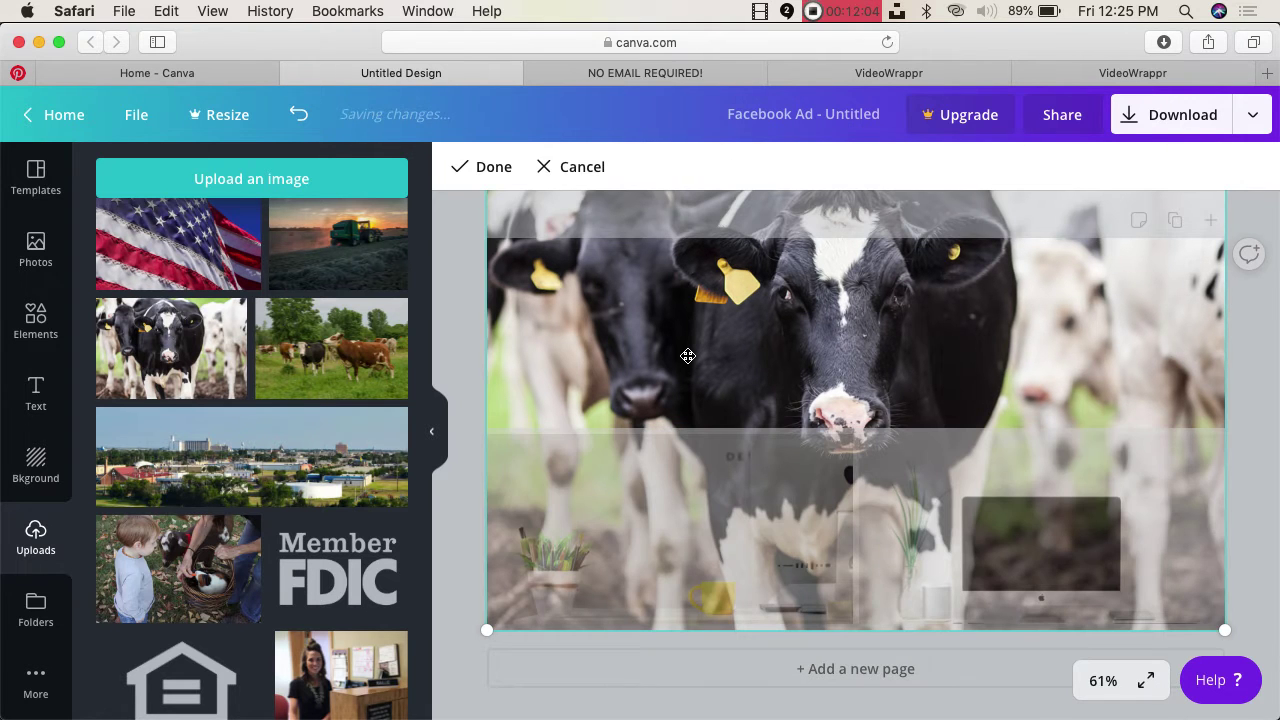
click(571, 172)
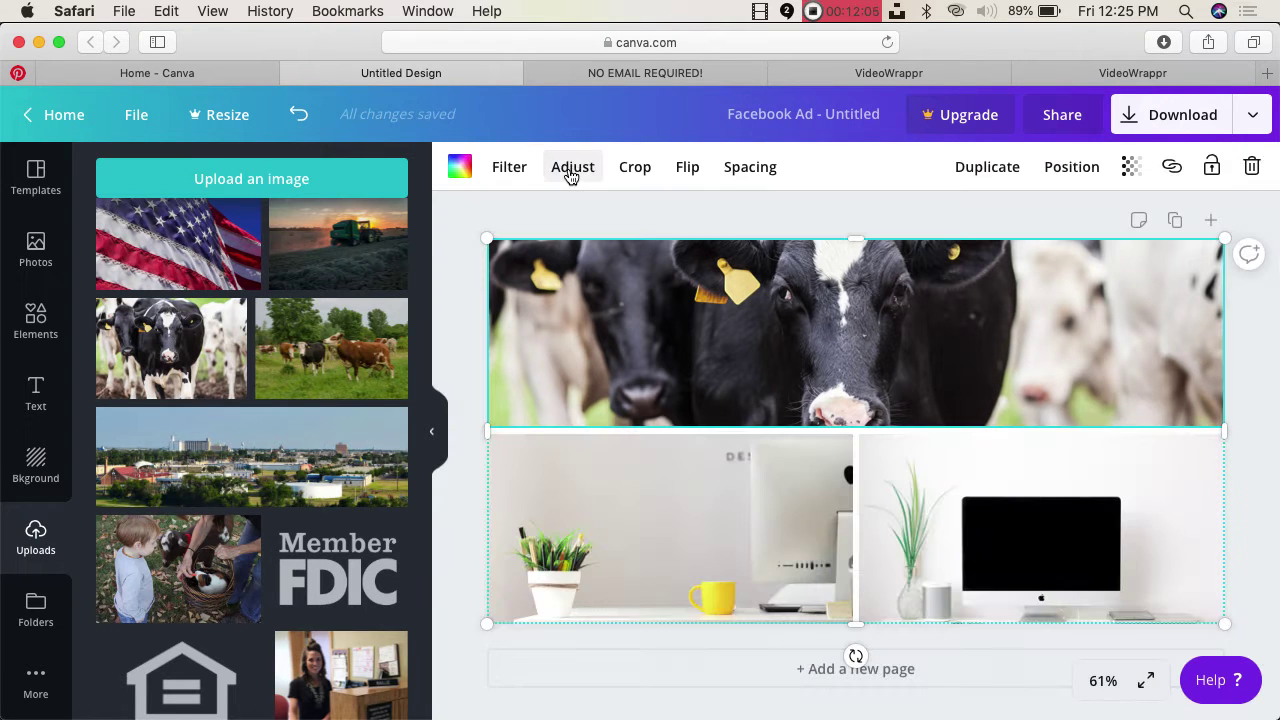
click(298, 116)
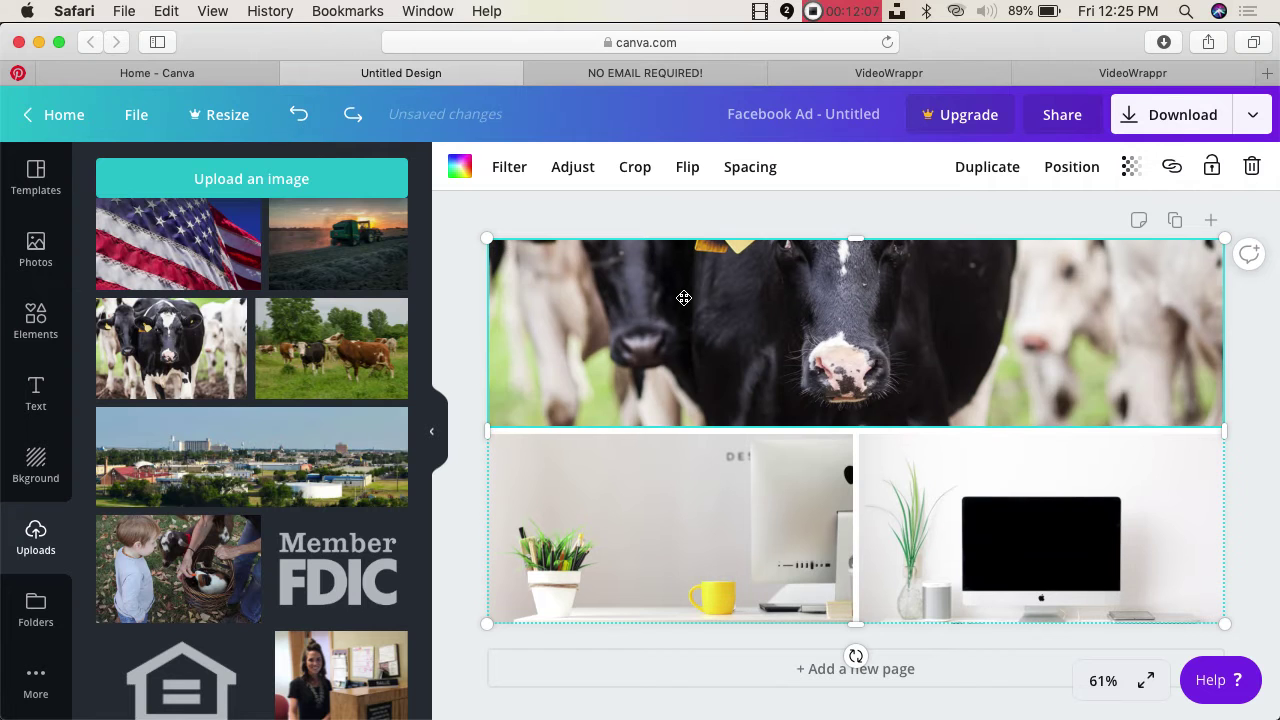
click(298, 114)
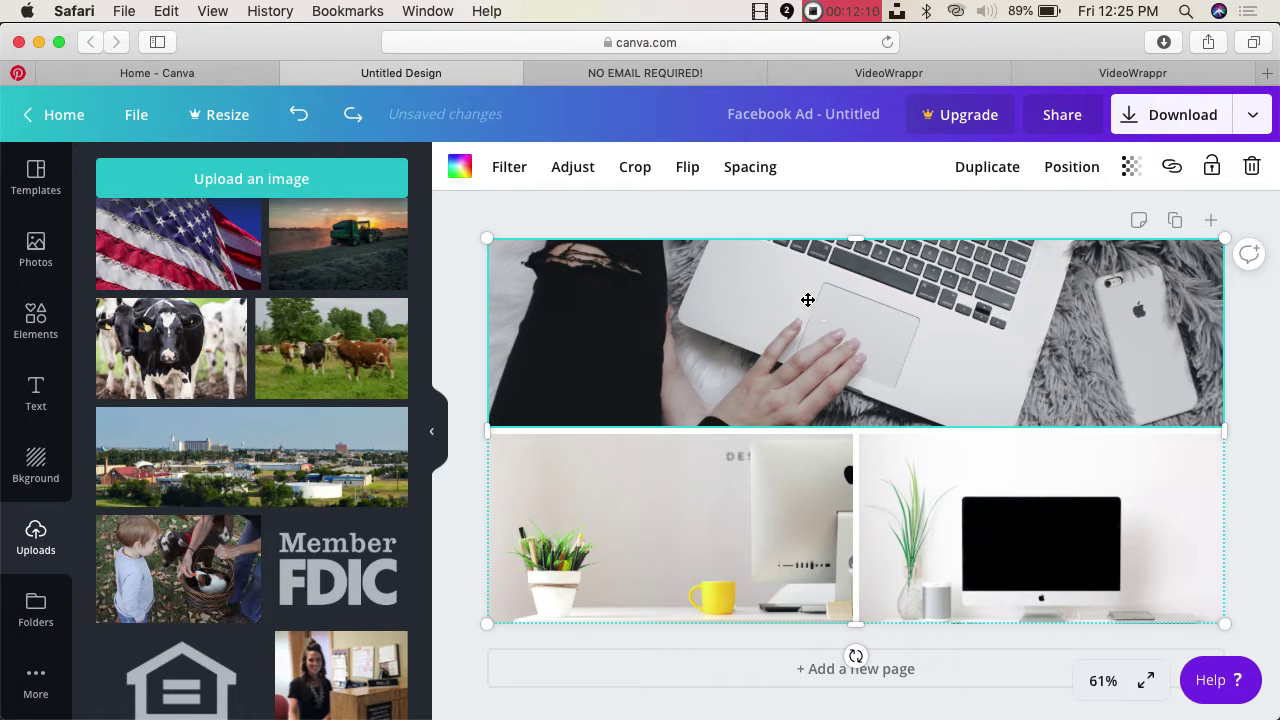
- Try flipping the laptop photo in the upper cell horizontally, and flip it back to its original orientation
click(687, 174)
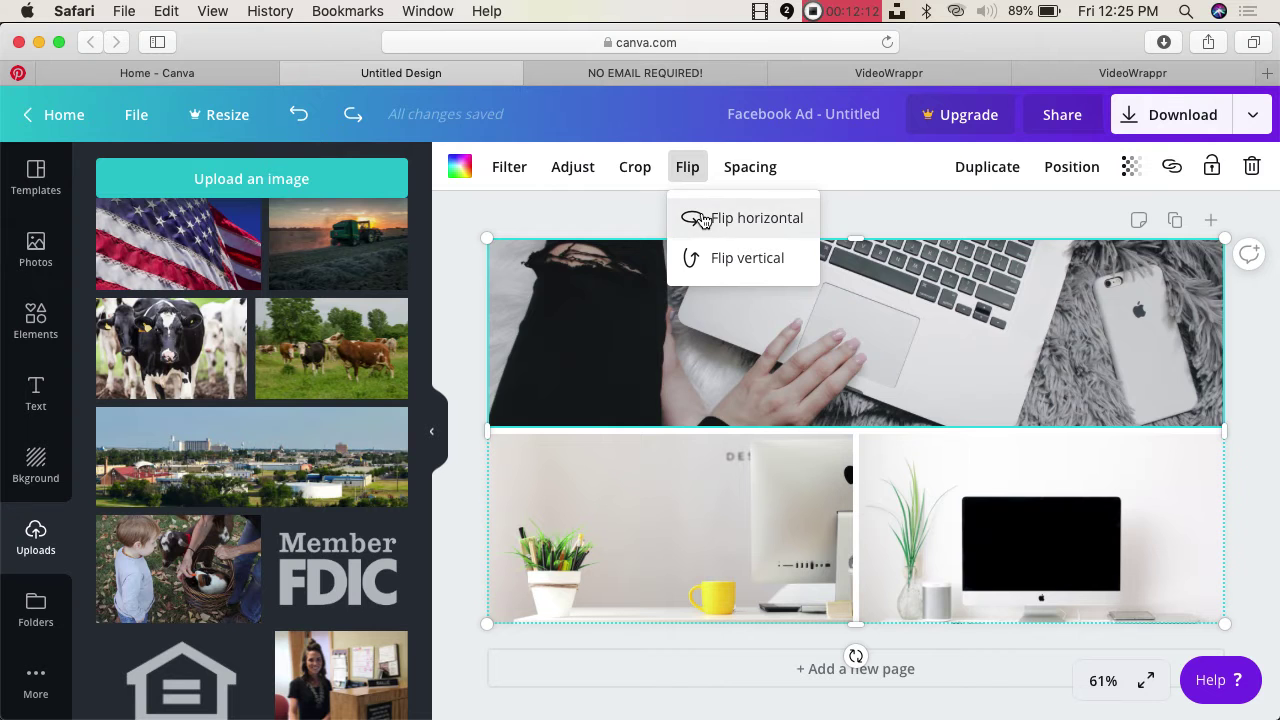
click(700, 218)
click(700, 218)
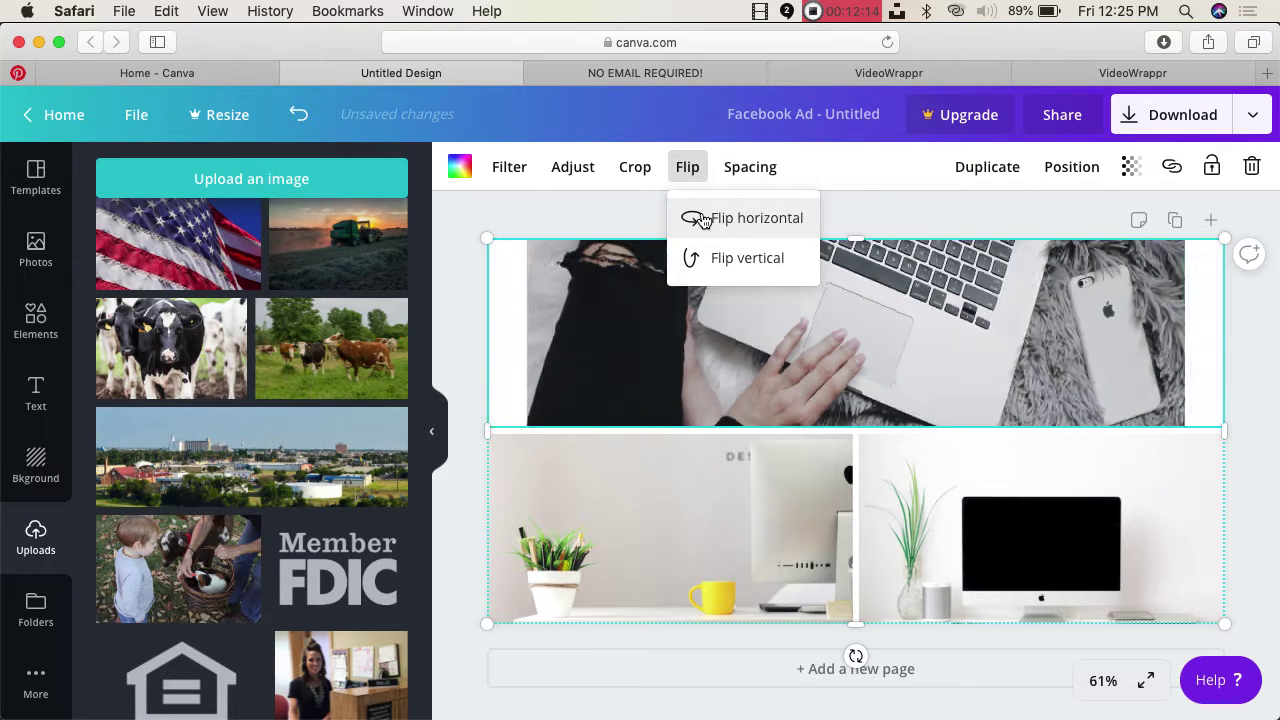
click(620, 217)
click(533, 243)
- View the filters for the upper laptop photo and set its brightness adjustment to 15
click(511, 167)
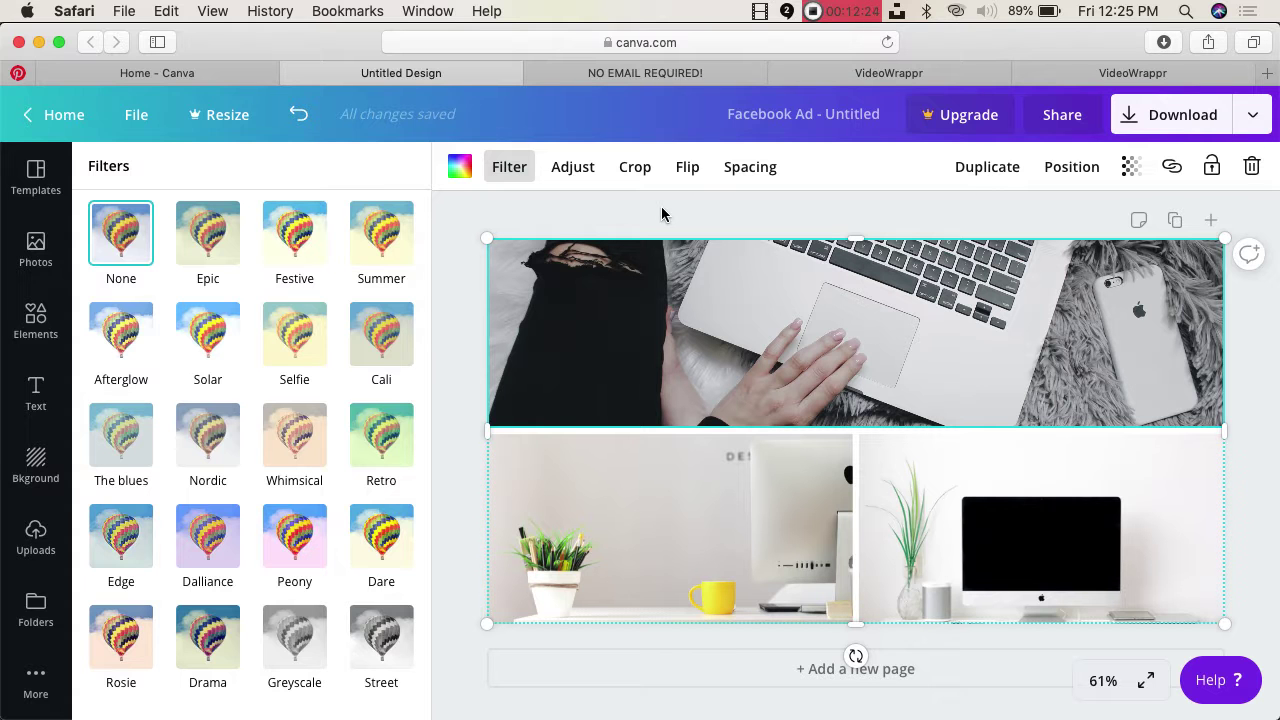
click(573, 166)
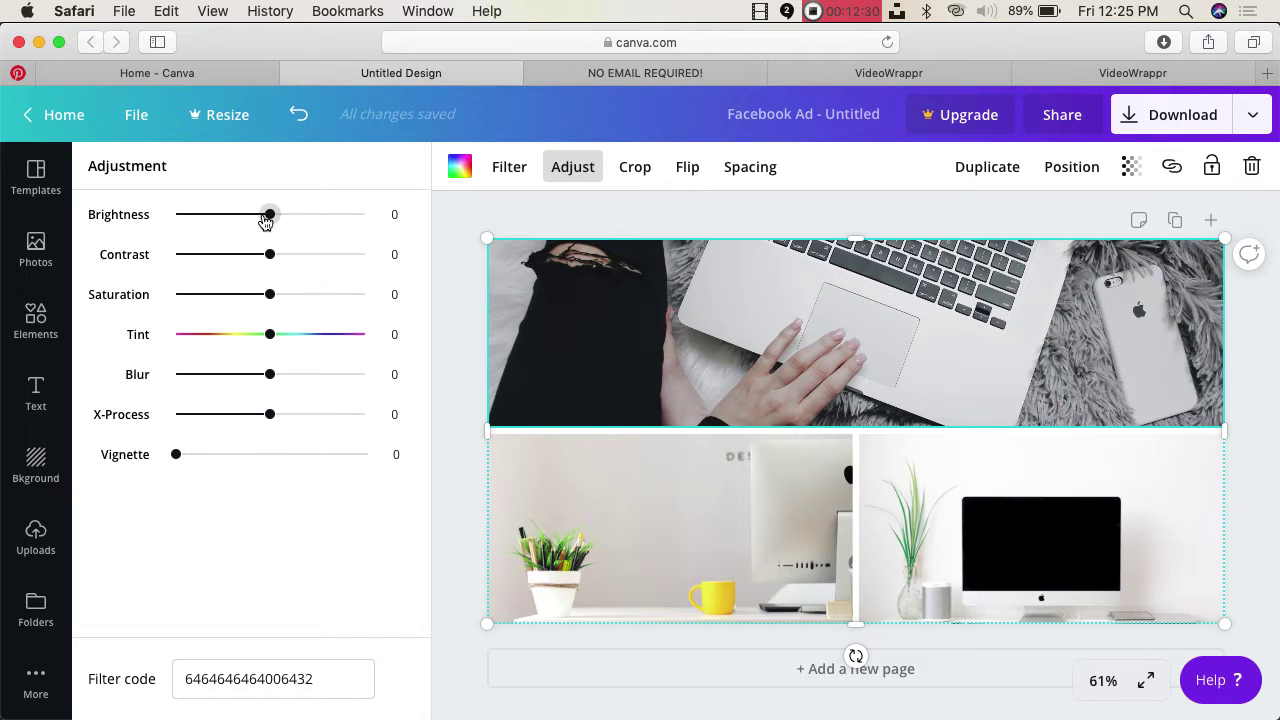
drag(277, 219, 287, 219)
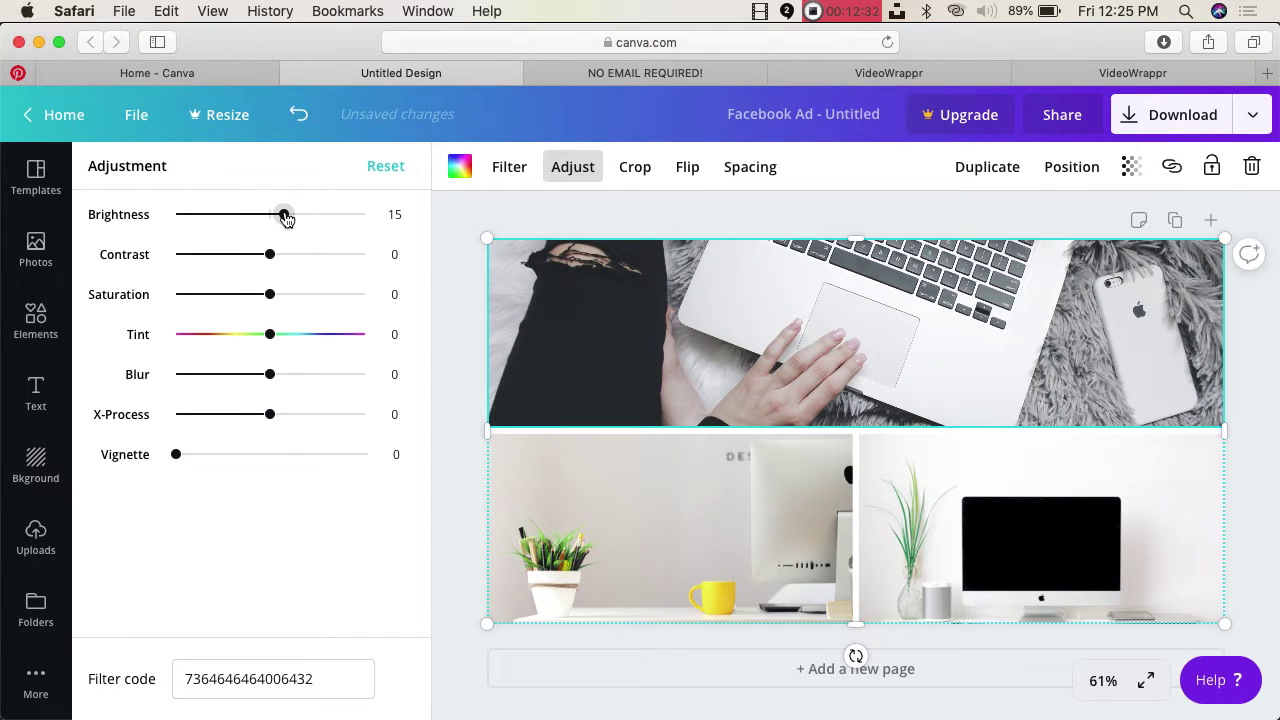
- Adjust the yellow mug photo in the lower-left cell to brightness 19 and contrast 10
click(737, 525)
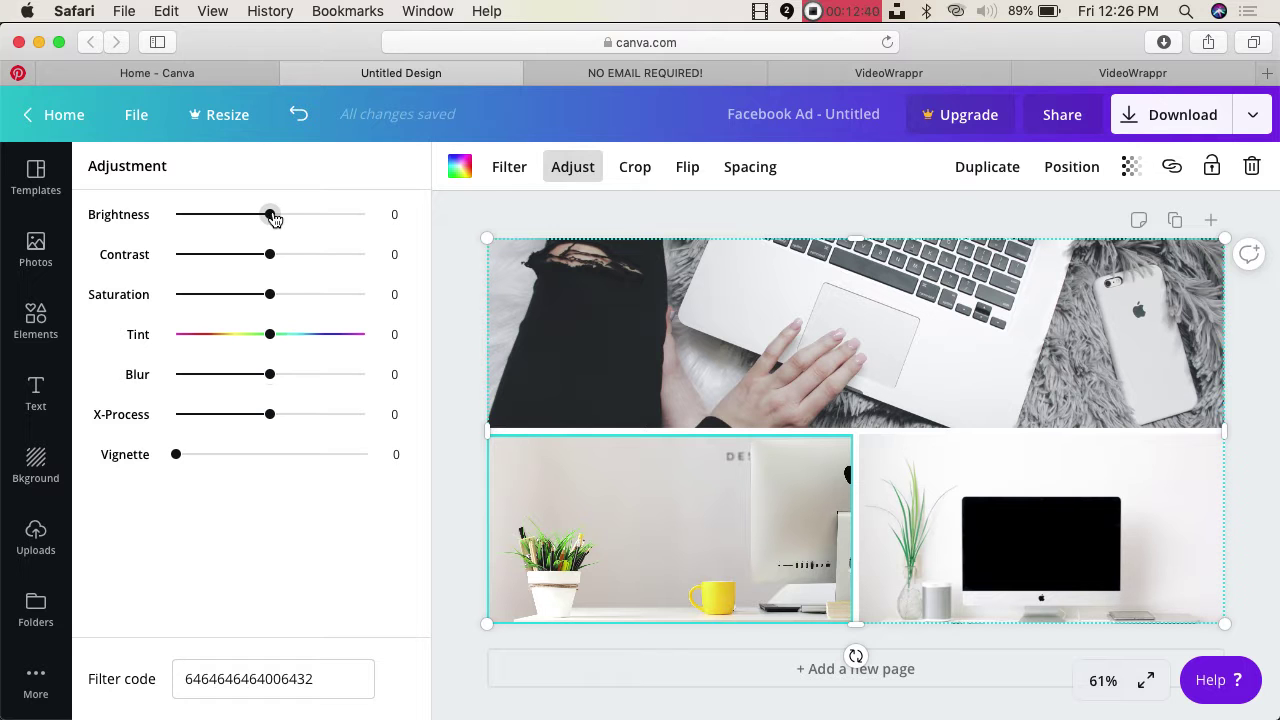
drag(282, 218, 287, 217)
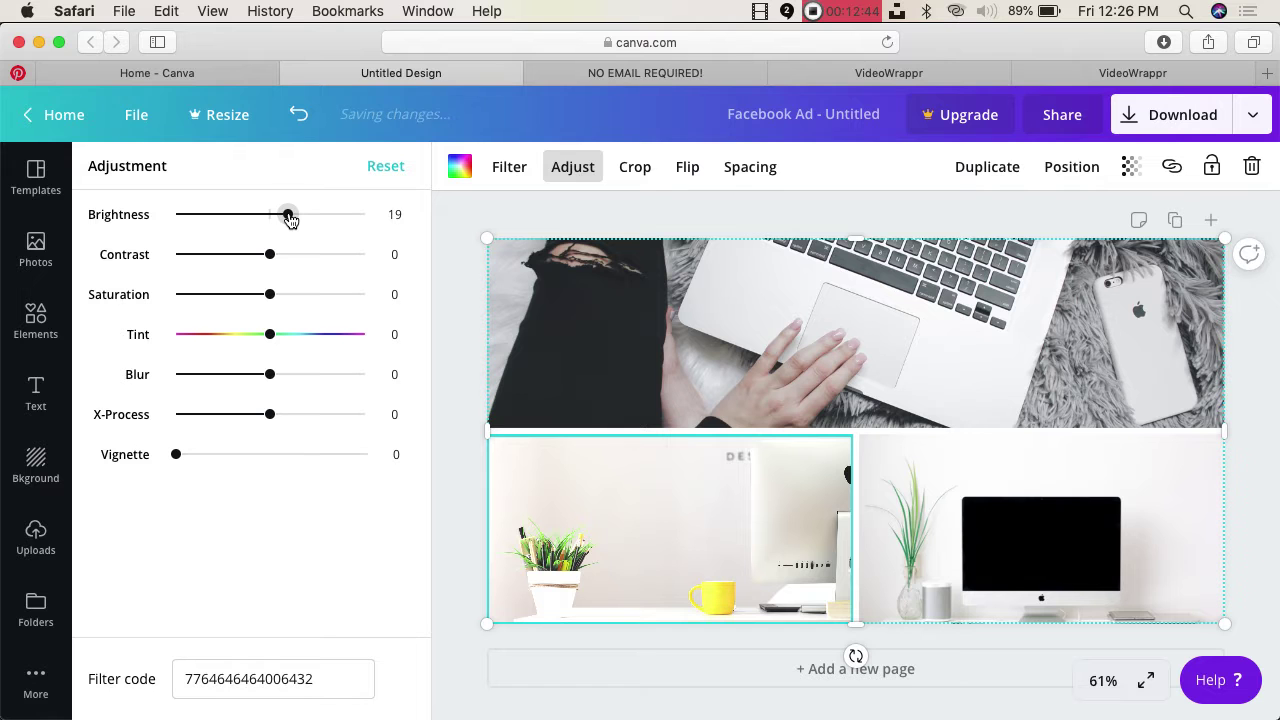
drag(270, 258, 282, 261)
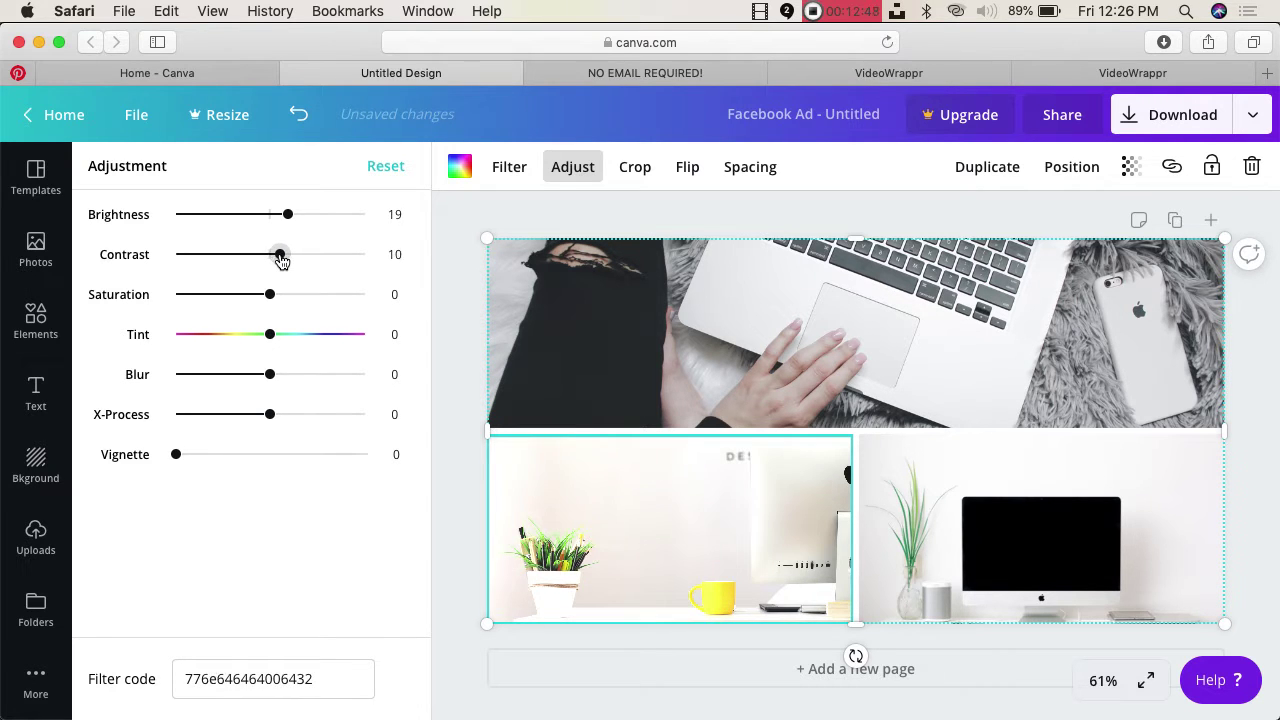
click(707, 203)
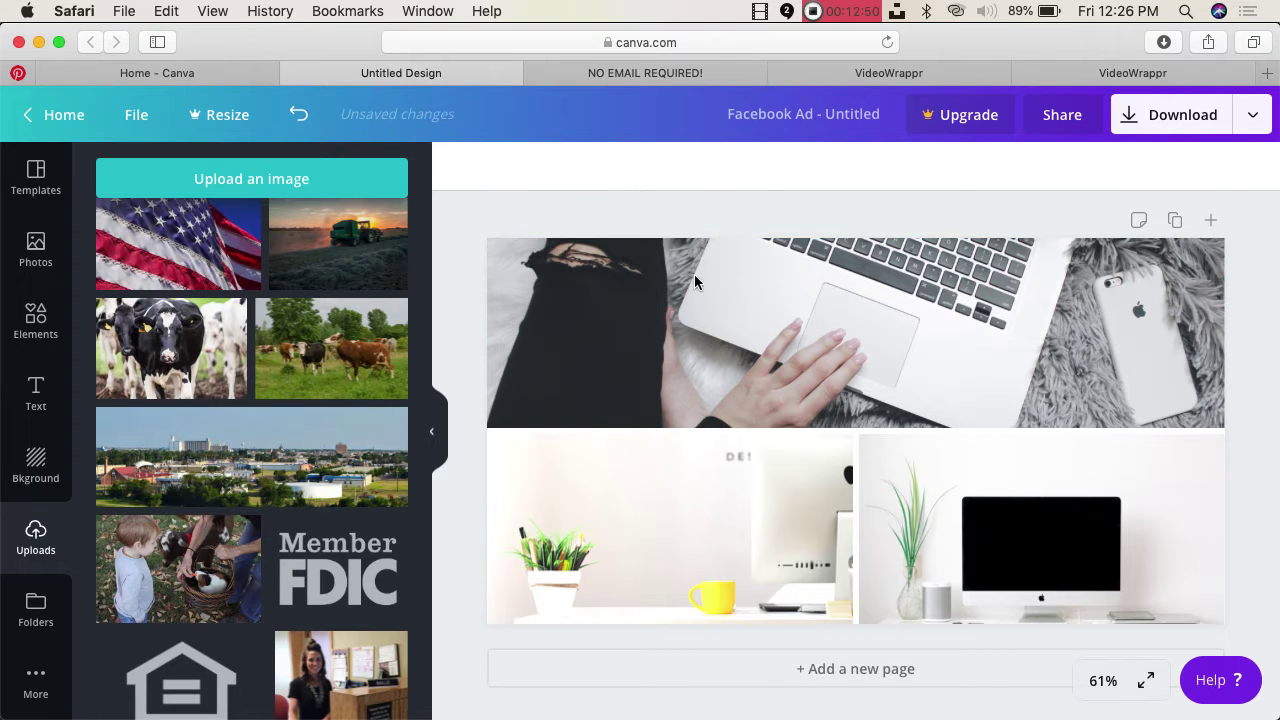
- Delete the laptop photo from the grid's wide upper cell, leaving the cell empty
click(643, 368)
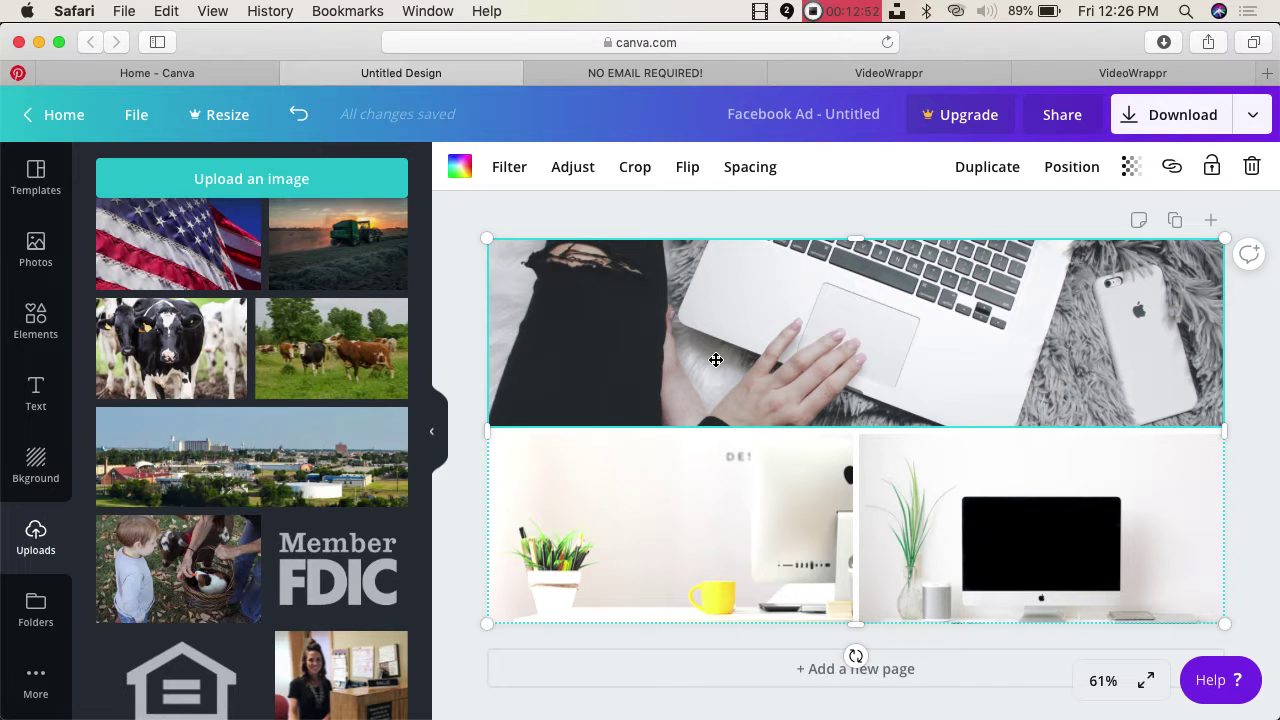
key(Delete)
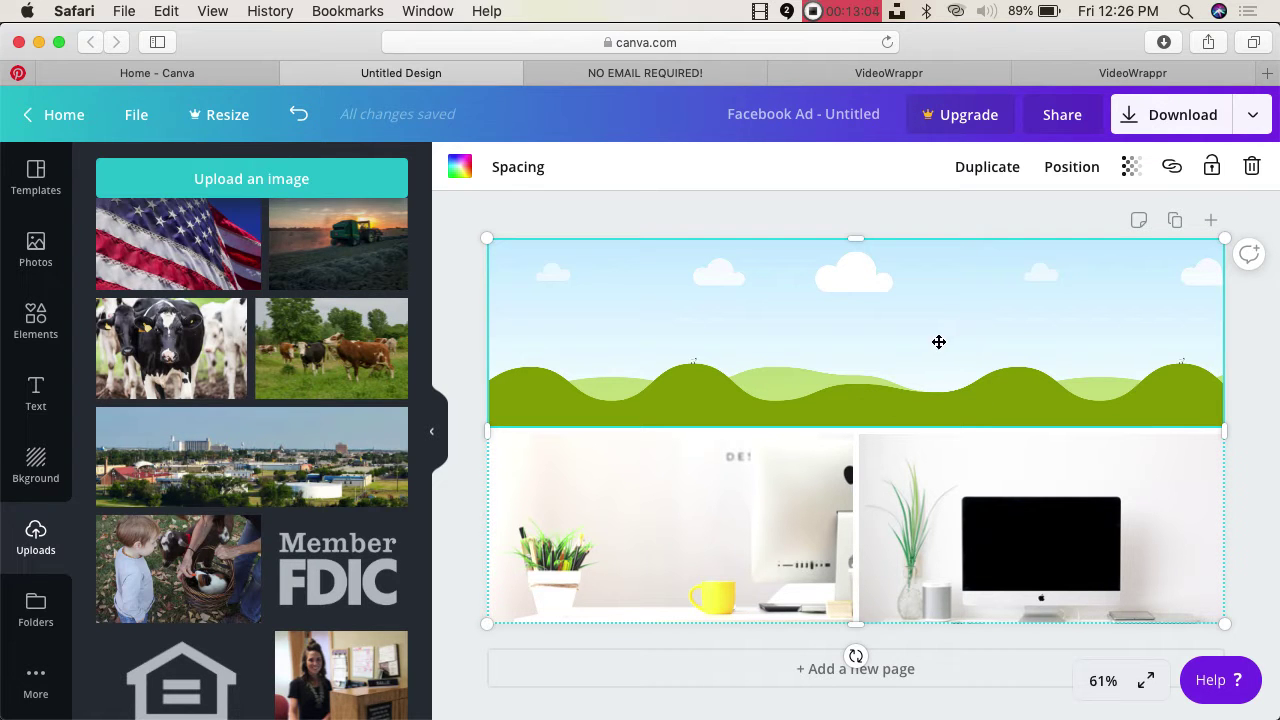
- Clear the Grids search in the elements library and add the solid square from the recently used elements to the design
click(30, 332)
scroll(255, 352, down, 1)
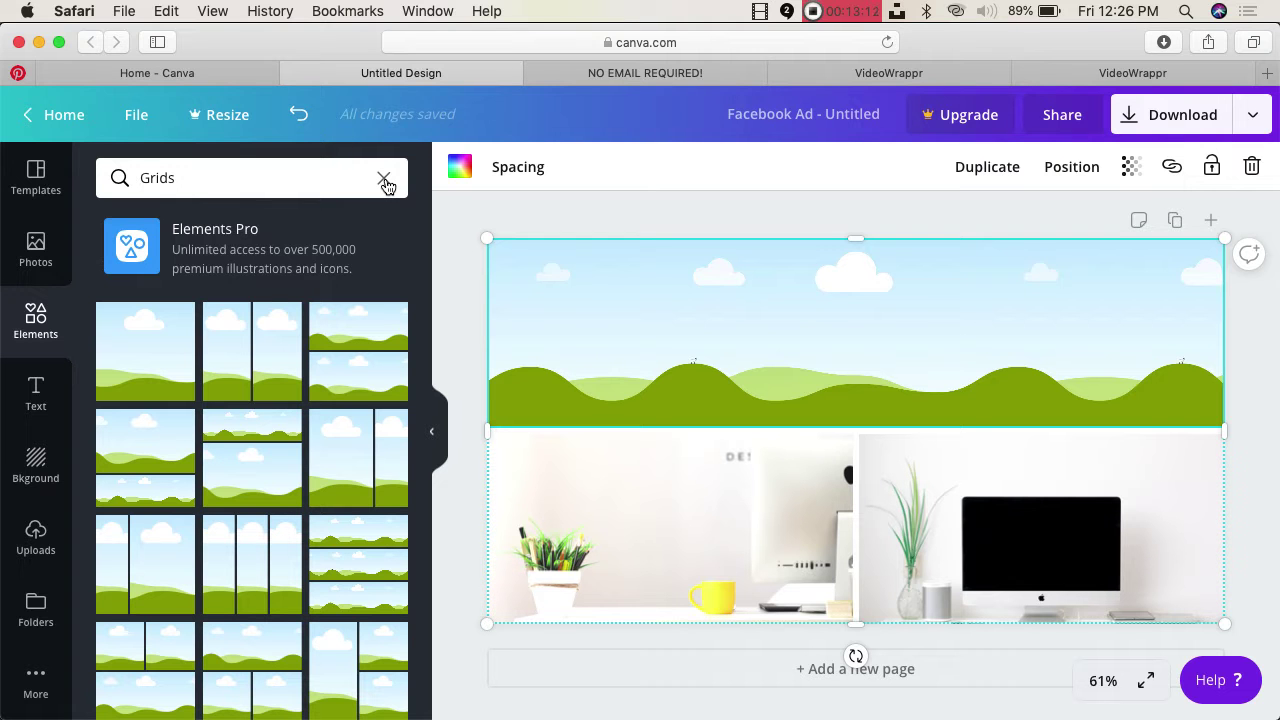
click(385, 180)
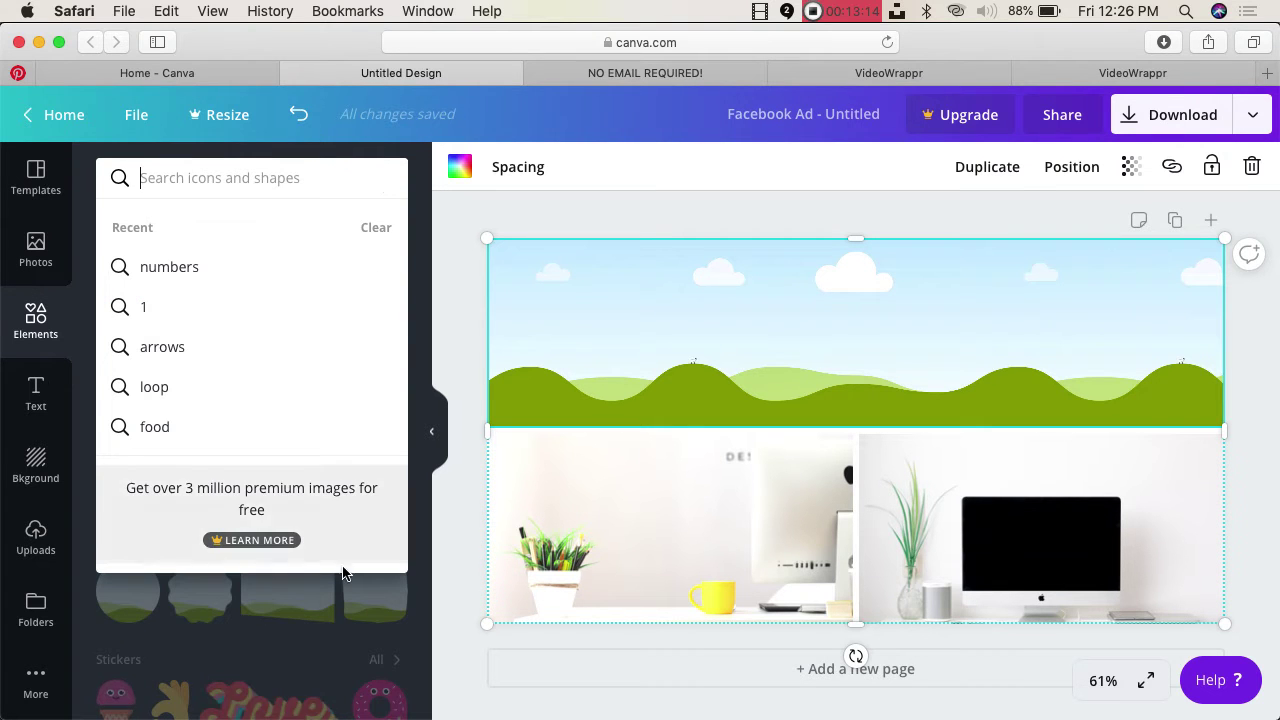
click(295, 638)
scroll(286, 420, down, 5)
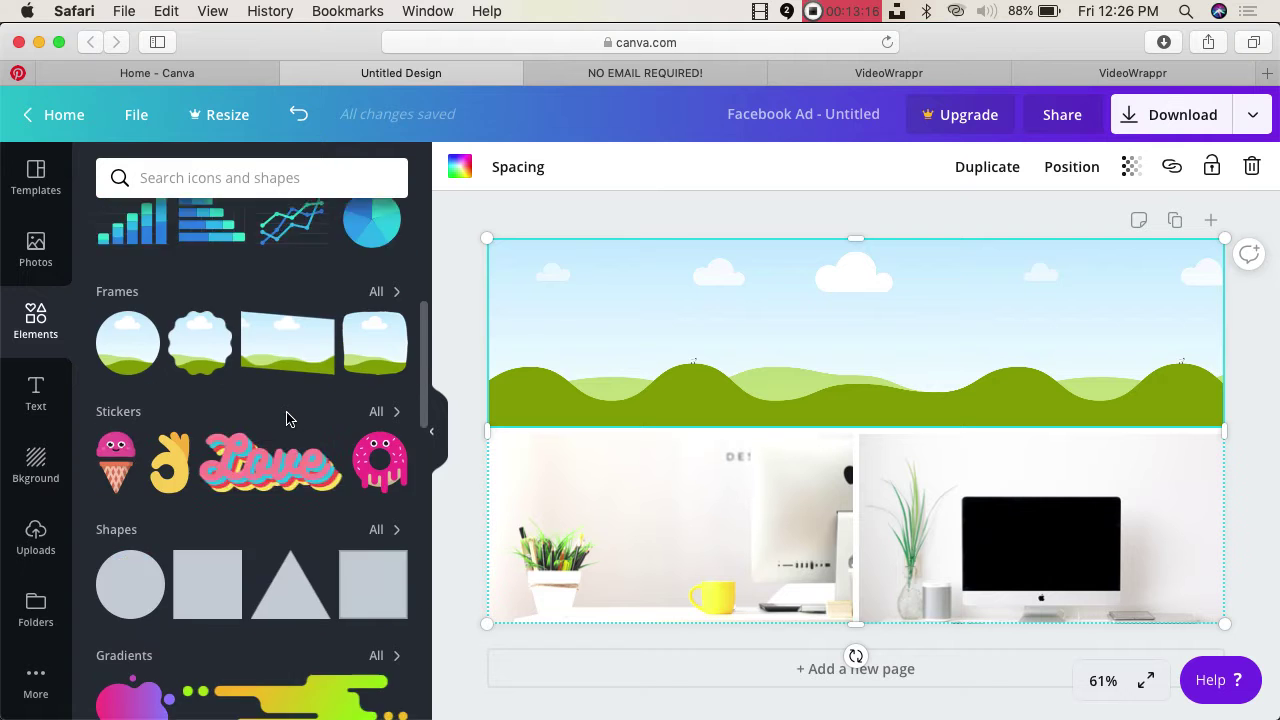
scroll(286, 420, up, 5)
scroll(287, 422, down, 5)
scroll(287, 420, up, 5)
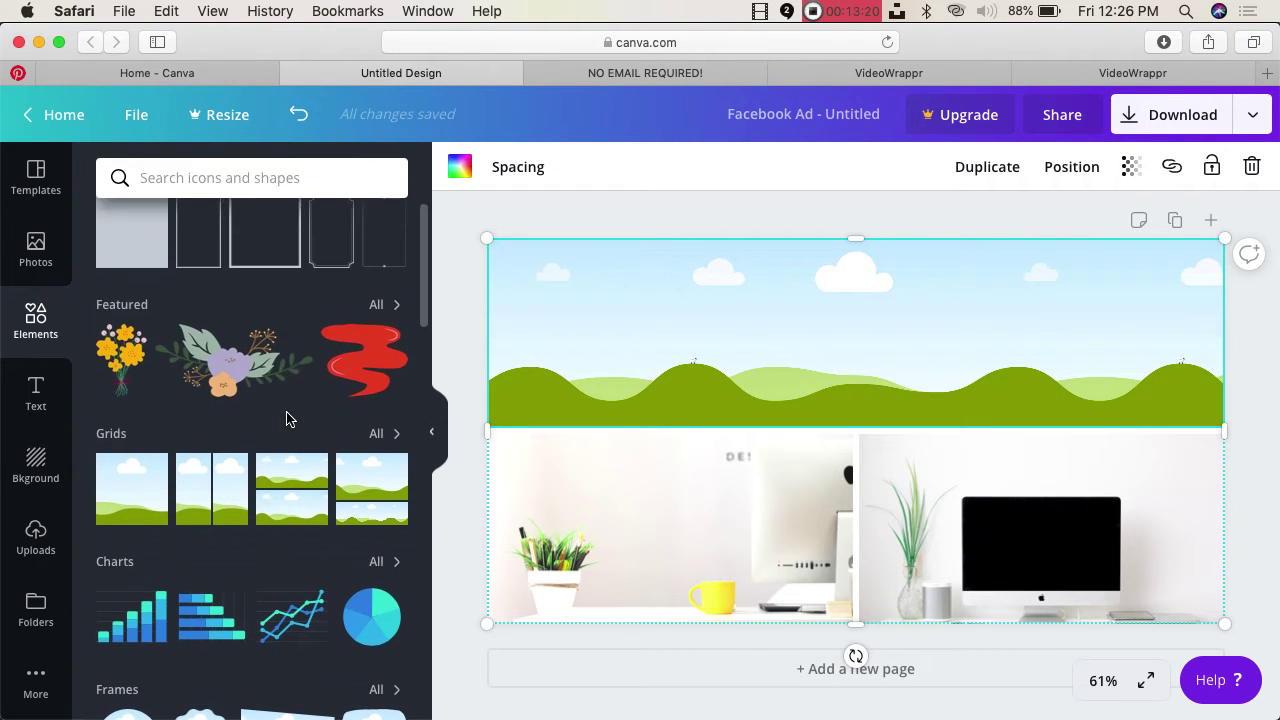
click(380, 222)
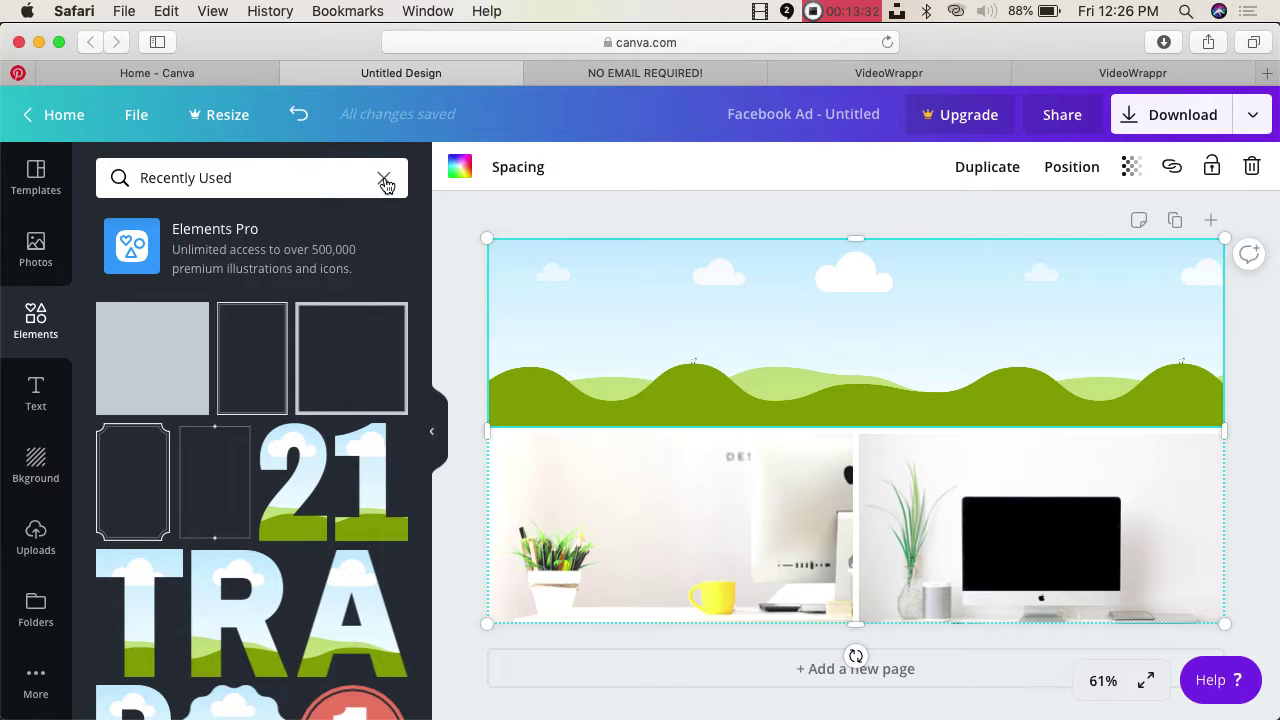
click(134, 369)
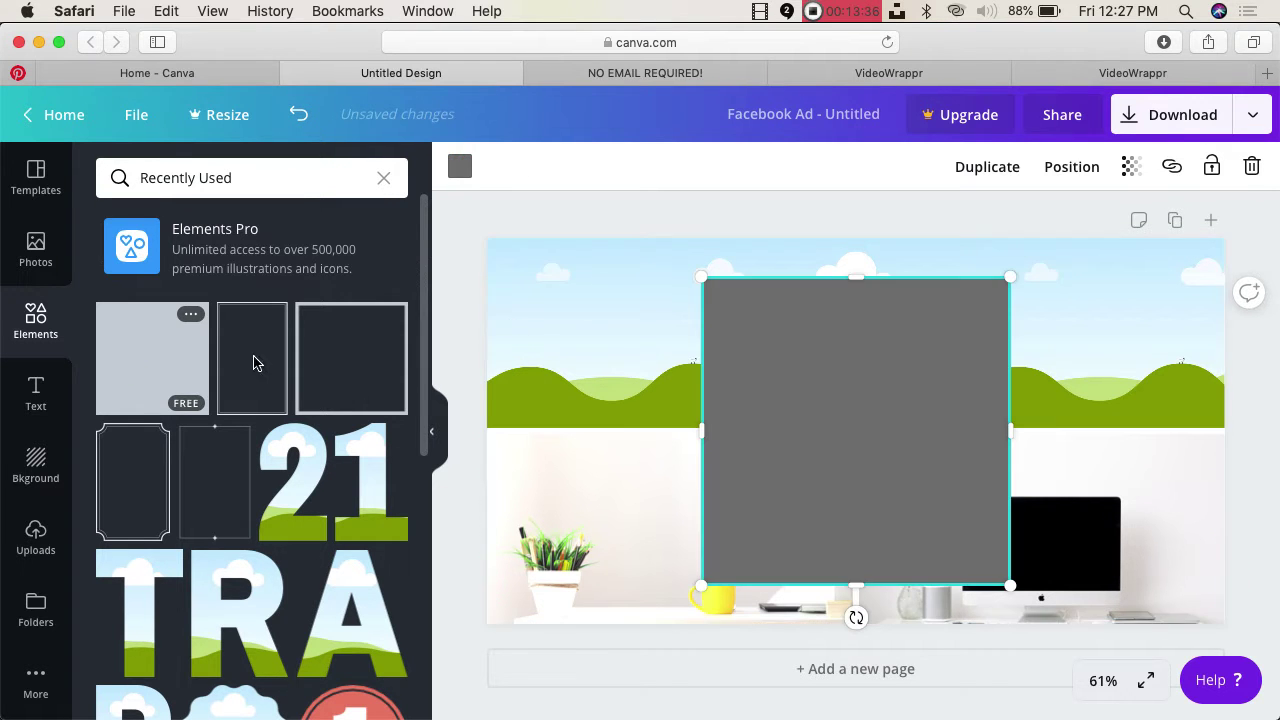
- Move and stretch the gray square into a full-width rectangle covering the grid's empty upper cell
drag(886, 403, 886, 366)
drag(854, 545, 855, 422)
drag(1009, 335, 1224, 326)
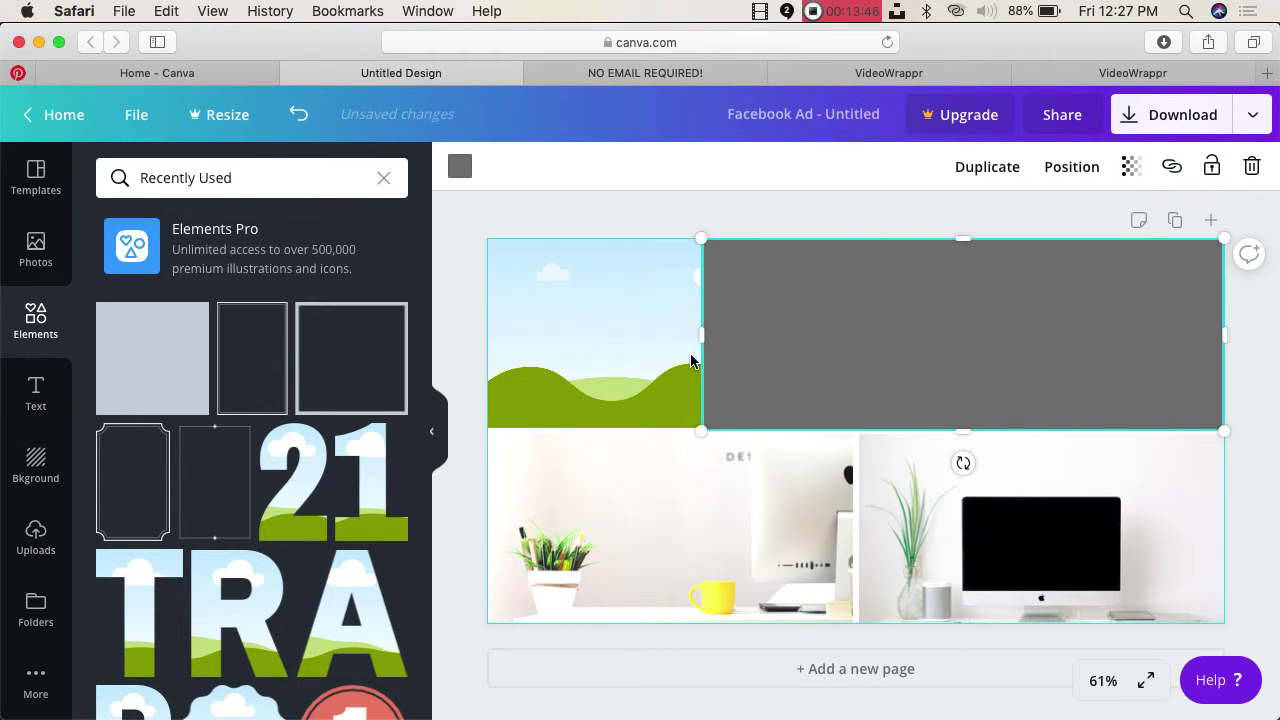
drag(701, 336, 486, 340)
- Recolor the rectangle yellow and fine-tune it to the custom color #f8e007
click(460, 166)
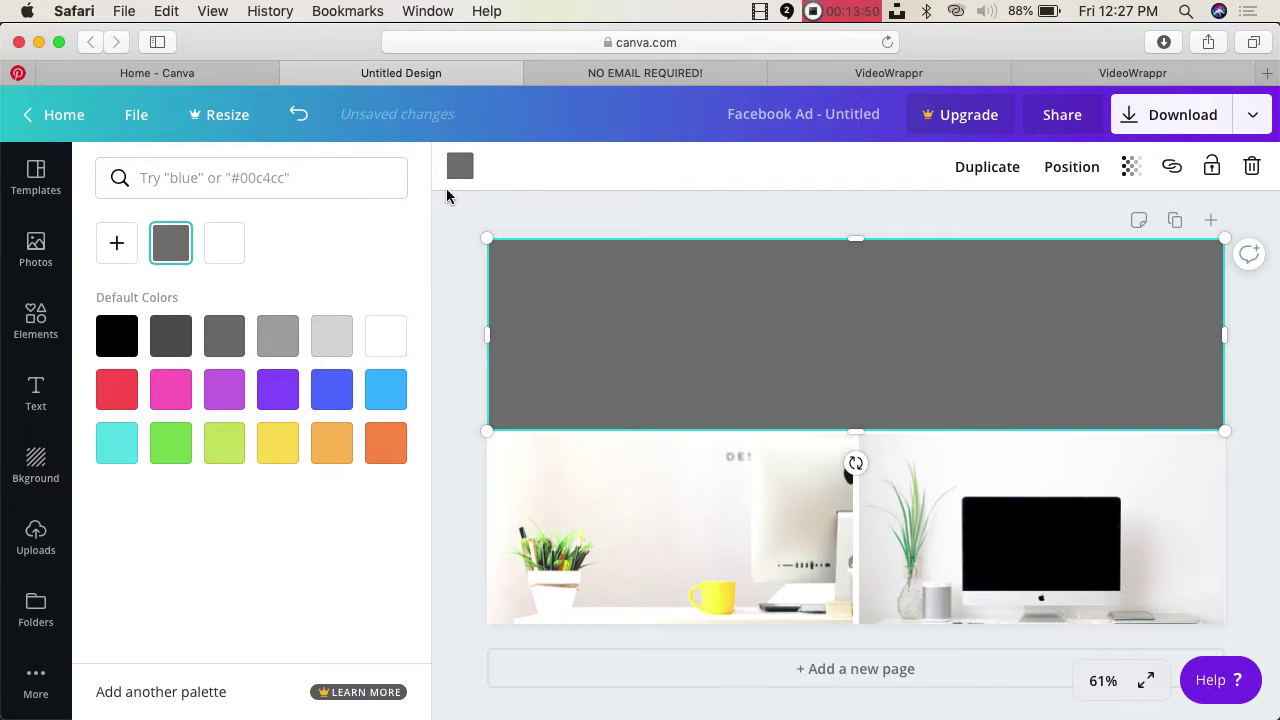
click(278, 447)
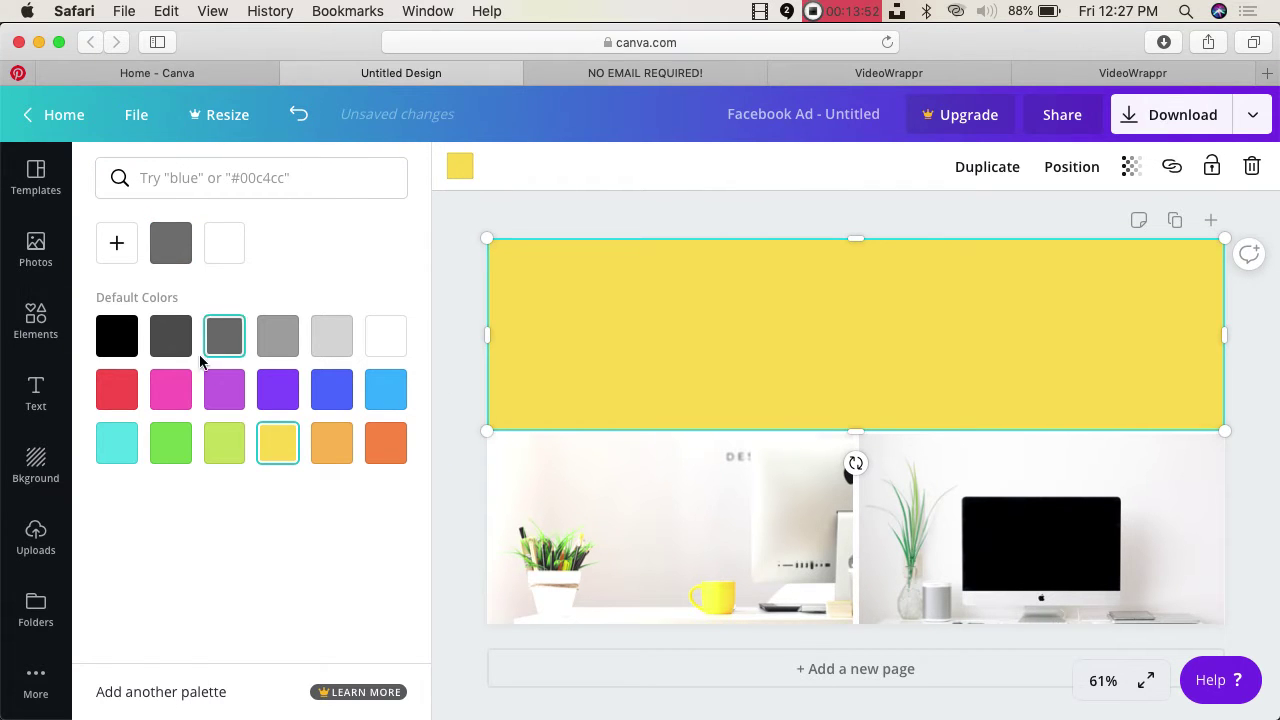
click(117, 250)
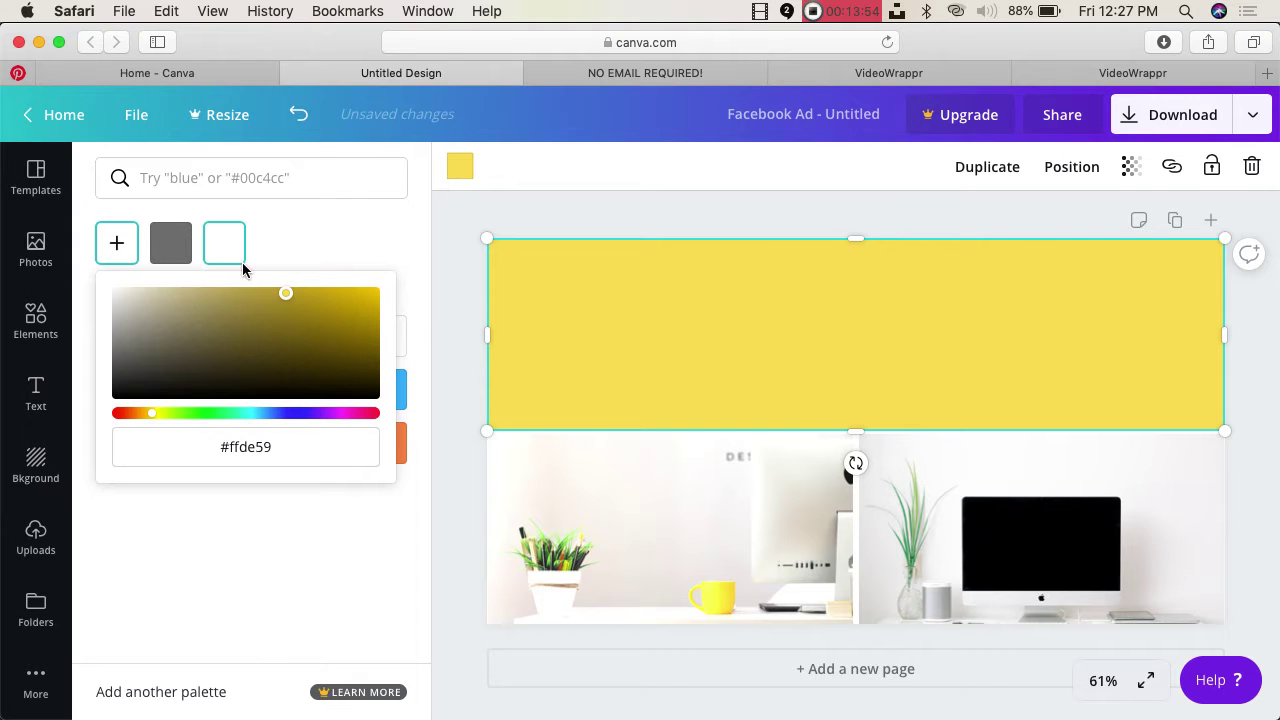
drag(286, 293, 371, 293)
mouse_move(150, 420)
mouse_down()
mouse_move(293, 416)
mouse_move(156, 415)
mouse_up()
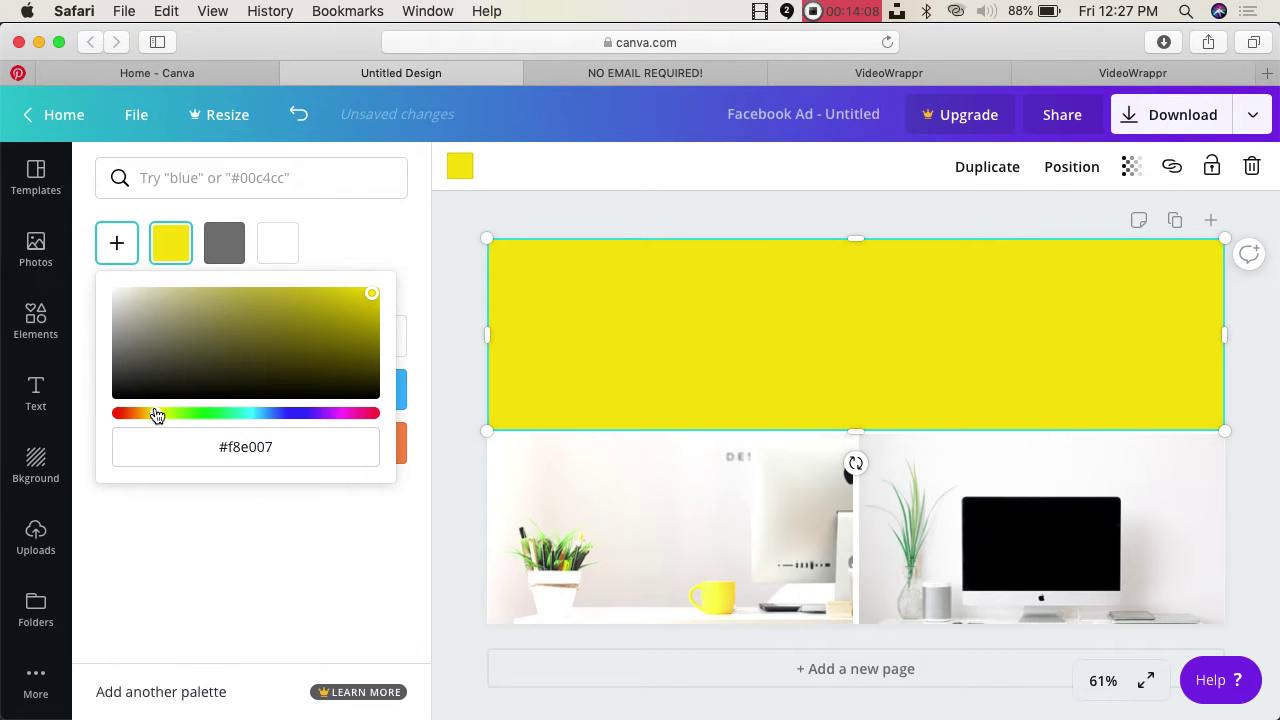
click(373, 231)
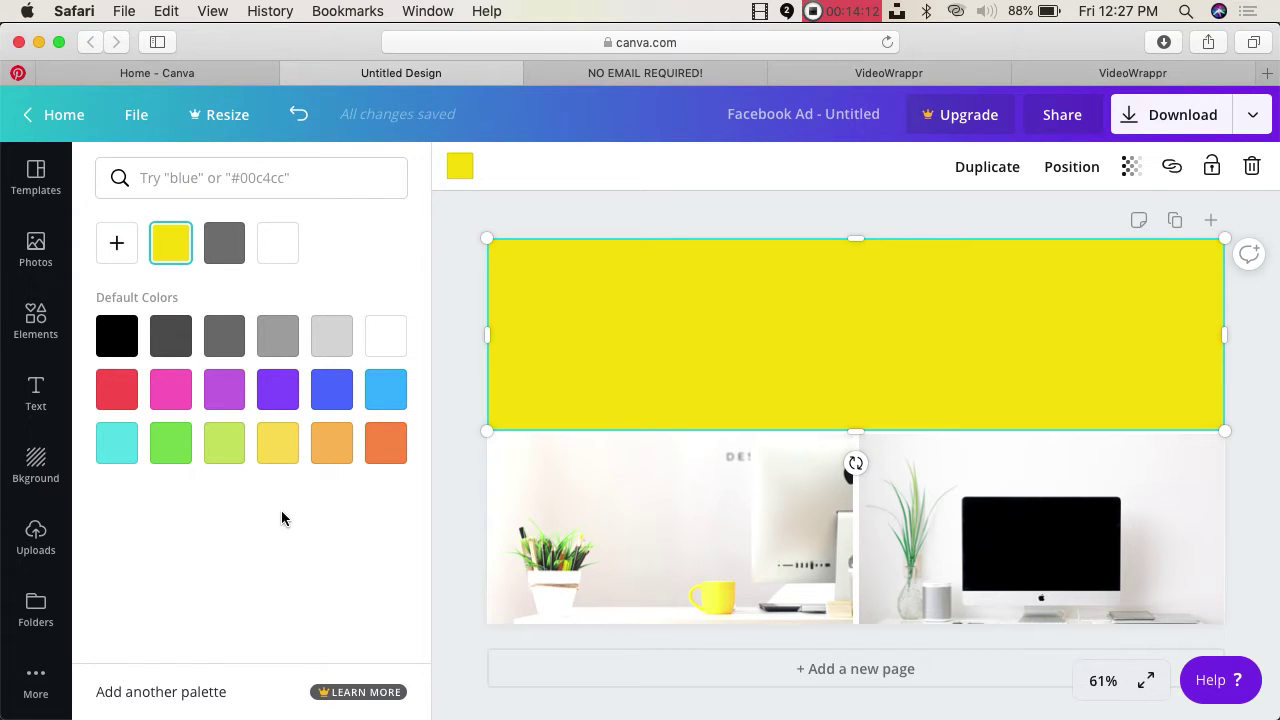
- Reopen and close the custom color picker, and recolor the rectangle with the default light blue
click(116, 243)
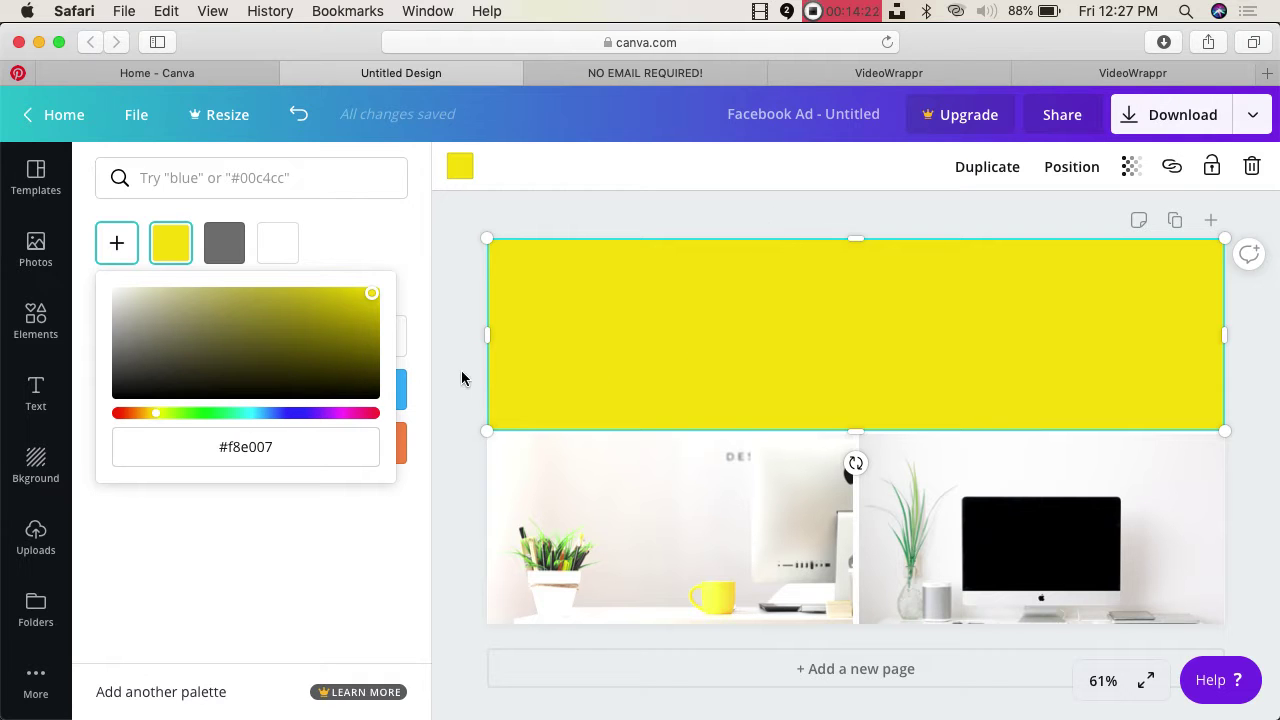
click(329, 582)
click(391, 393)
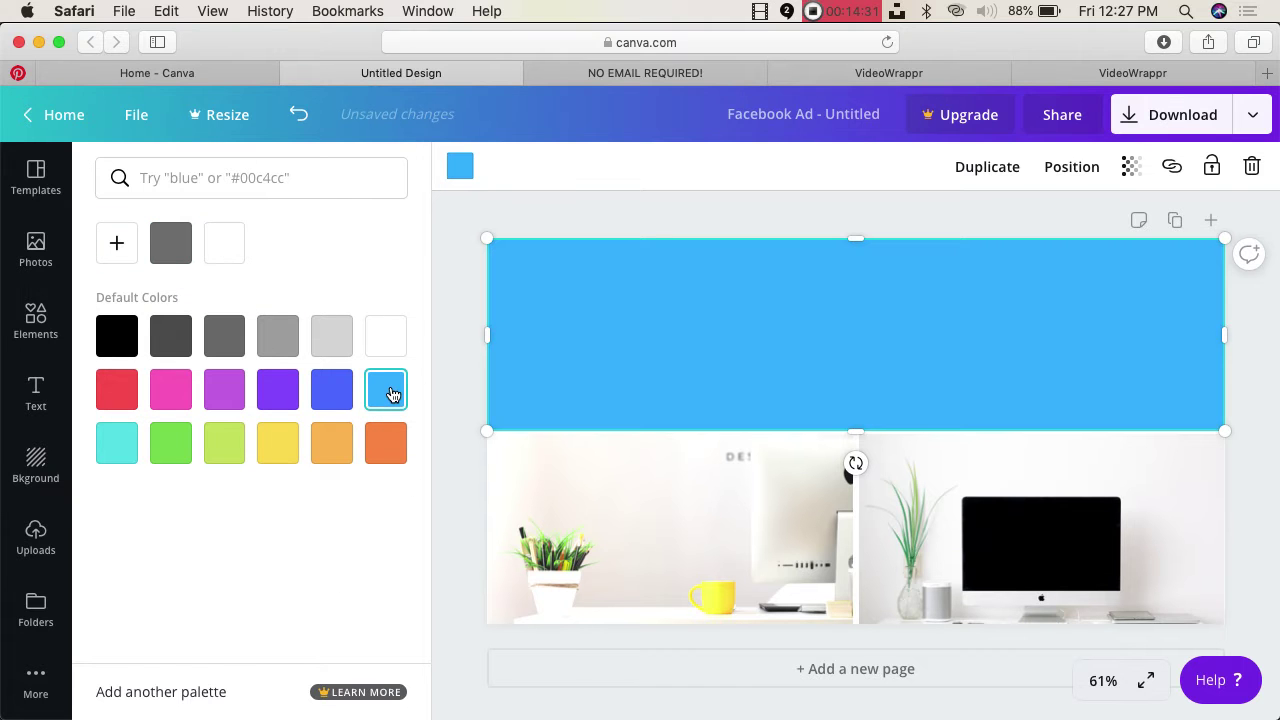
- Add the black "salad" heading-and-description text combination from the text designs and center it on the blue rectangle
click(463, 512)
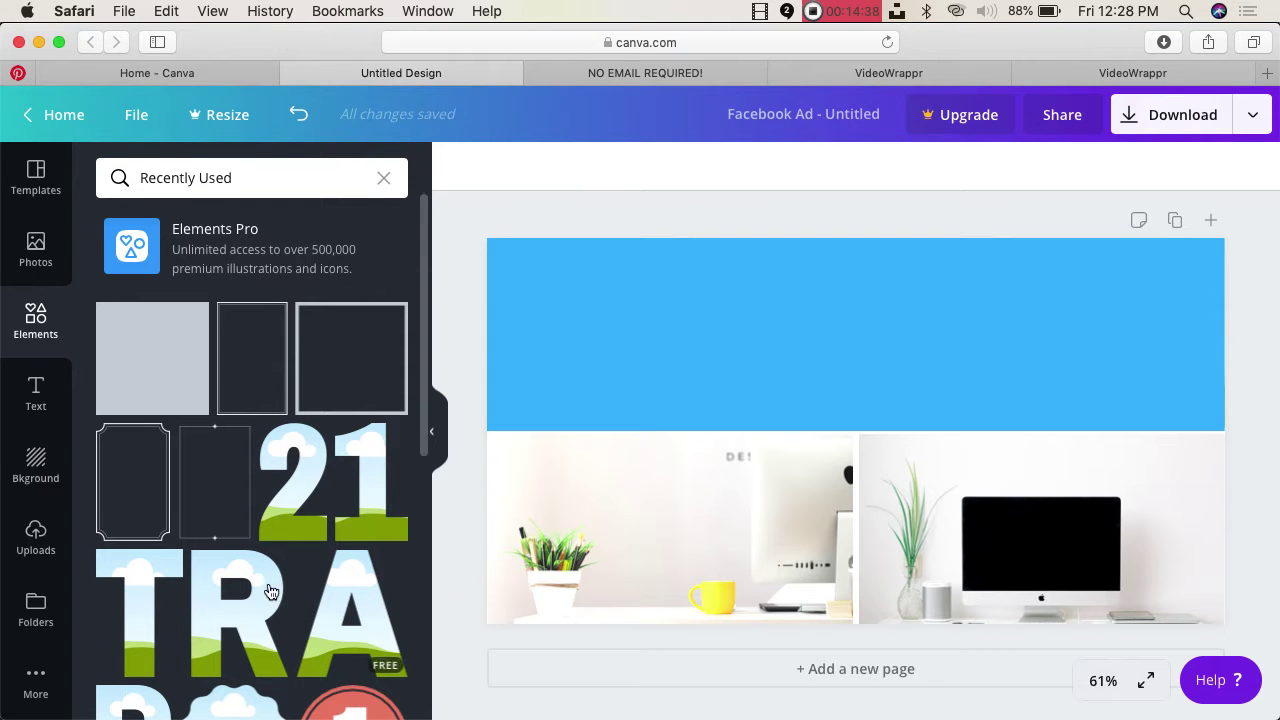
click(36, 408)
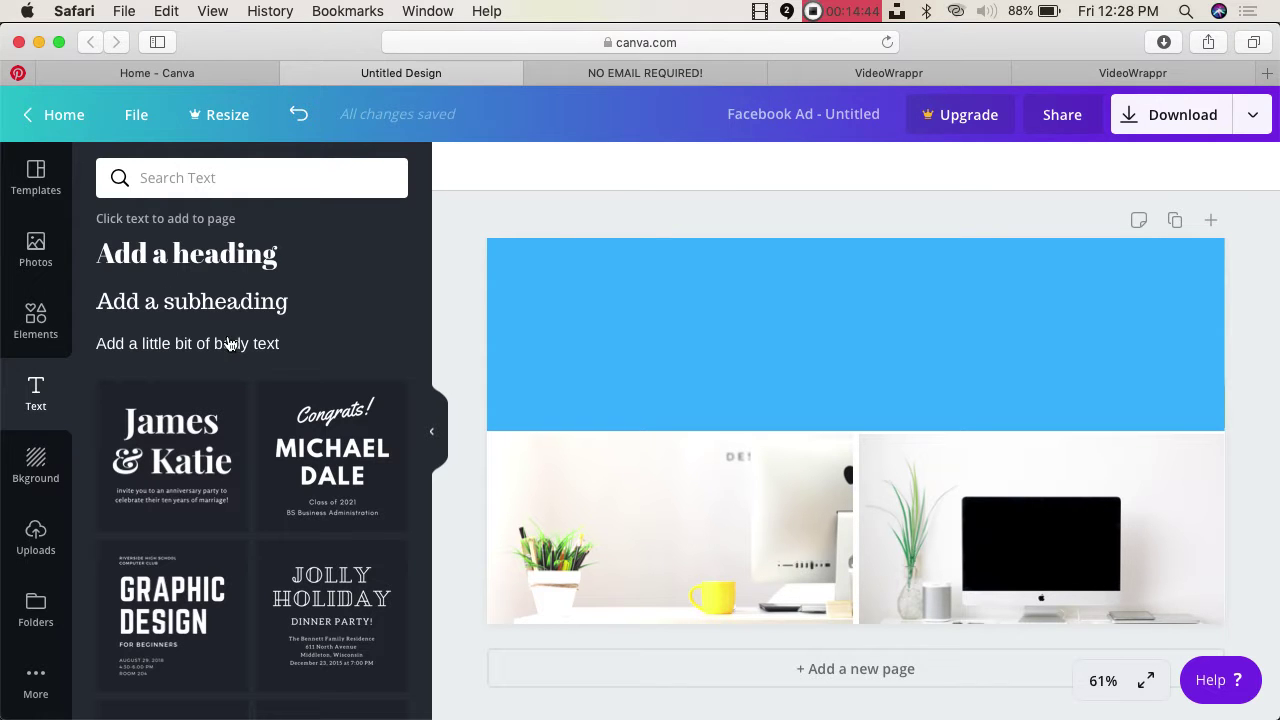
scroll(296, 486, down, 10)
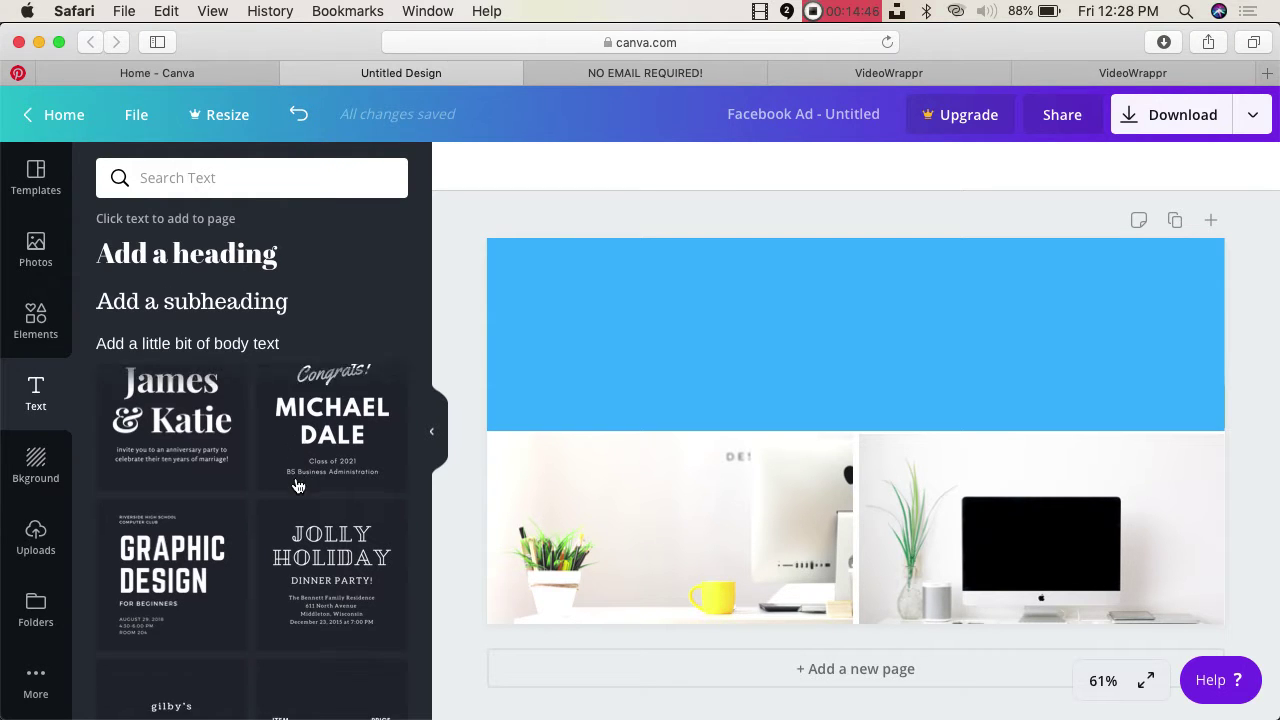
scroll(296, 486, down, 10)
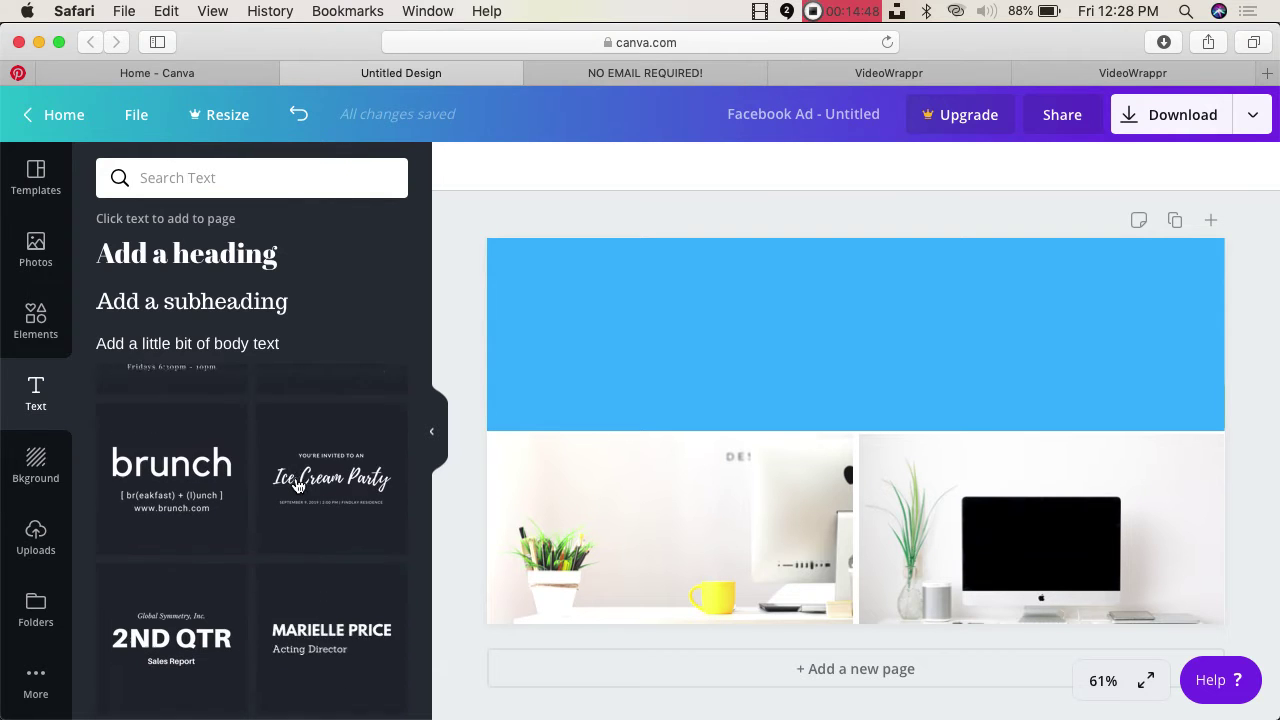
scroll(296, 486, down, 10)
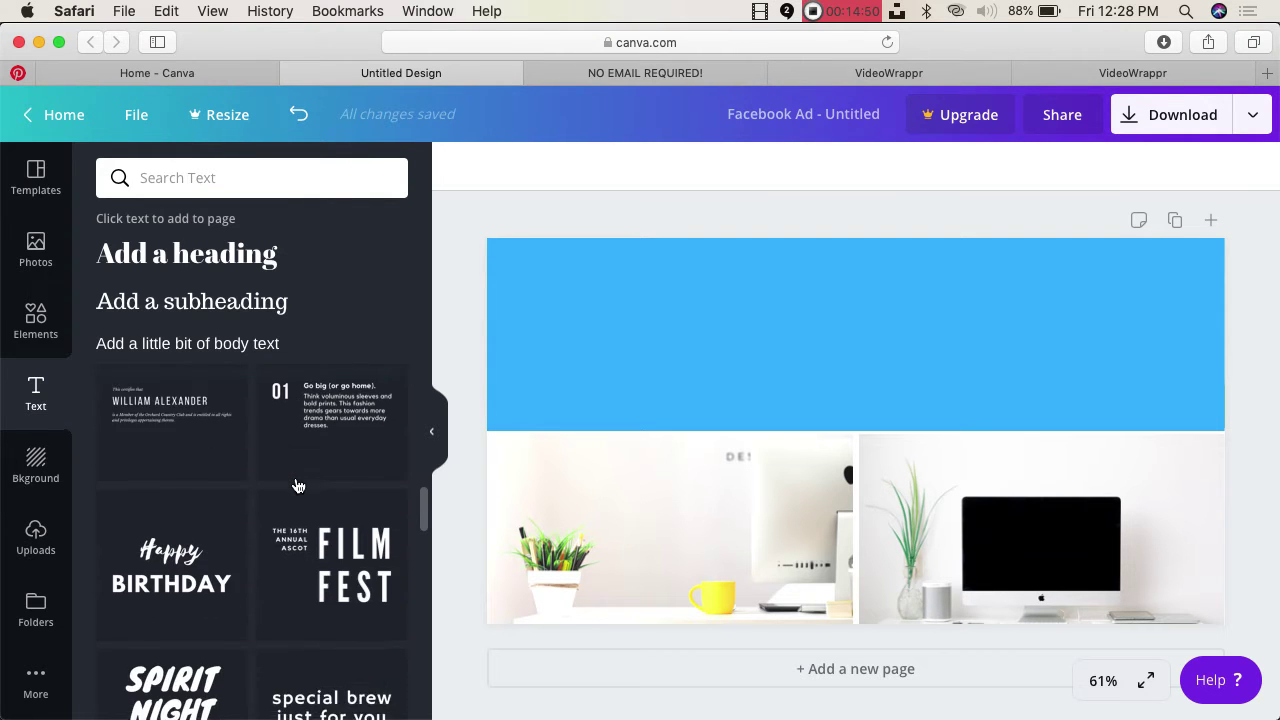
scroll(296, 486, down, 8)
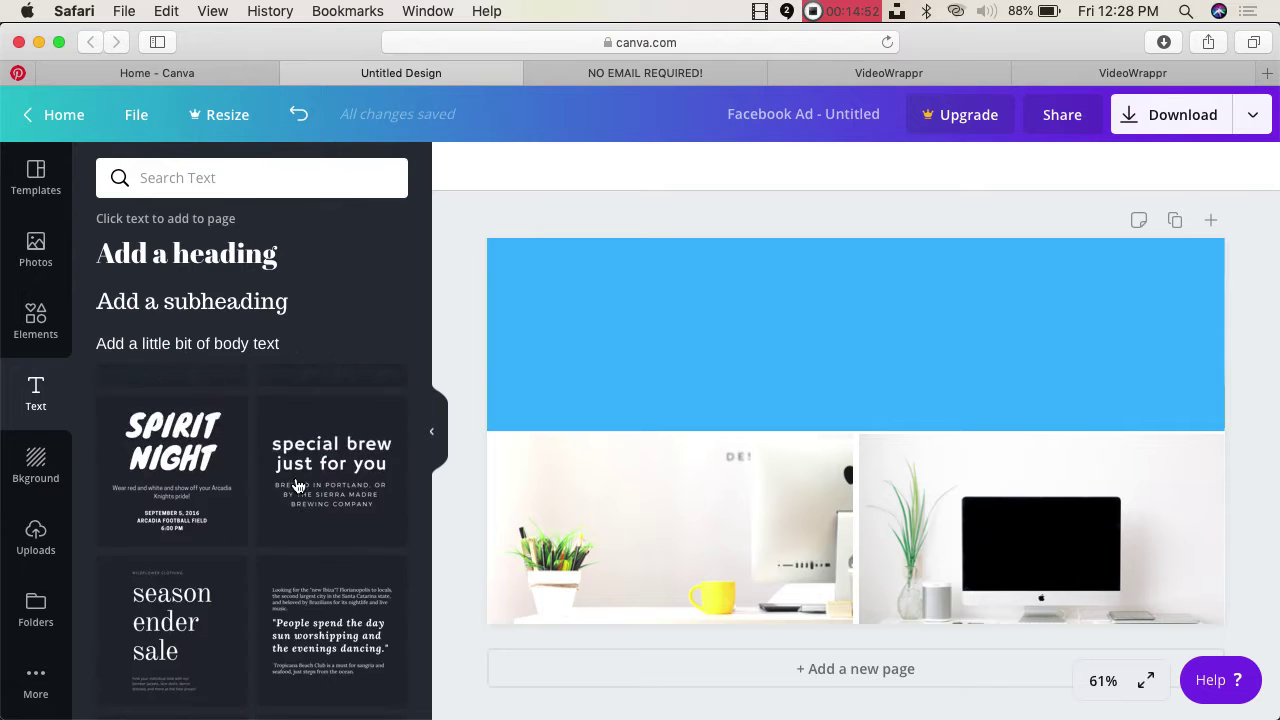
scroll(296, 486, down, 5)
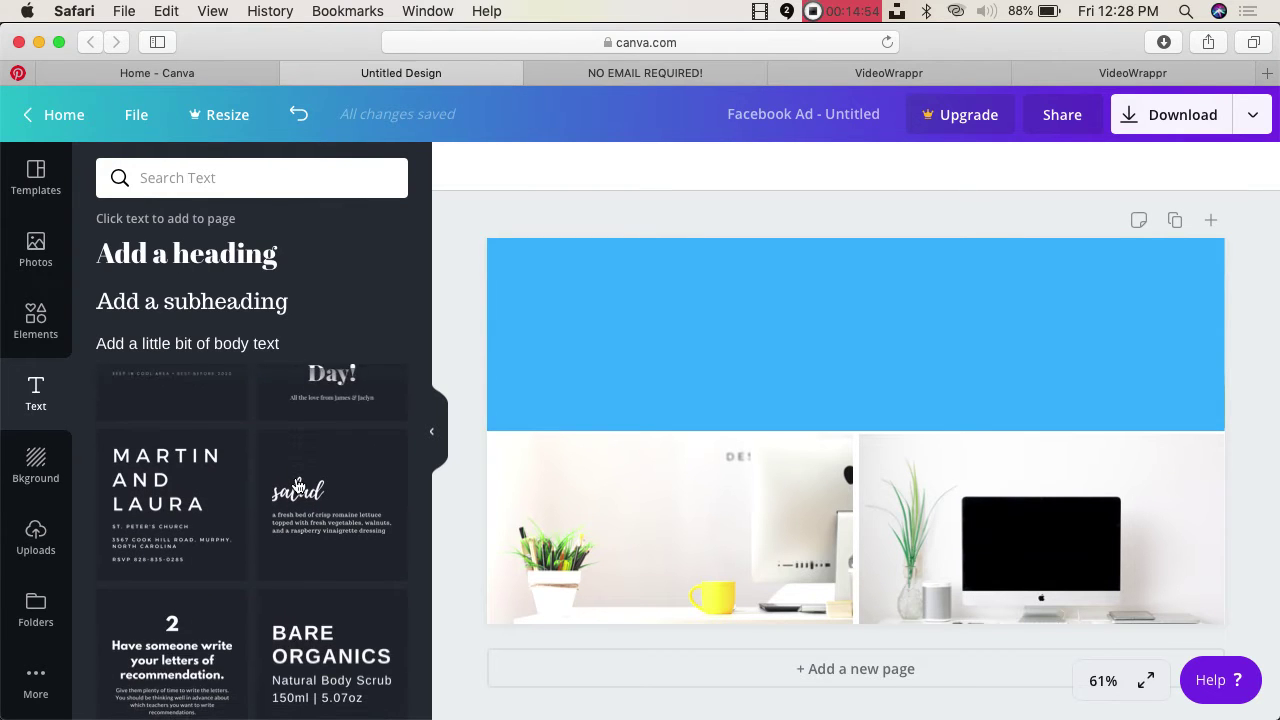
scroll(305, 486, up, 3)
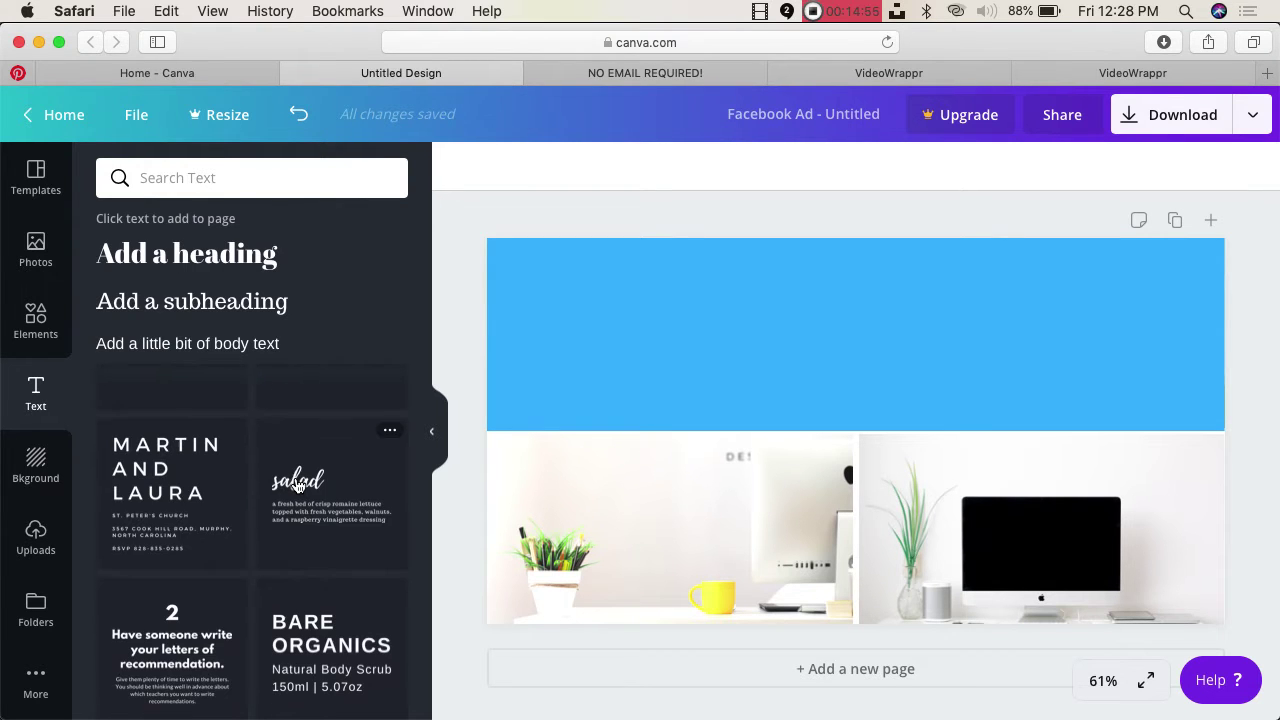
click(333, 520)
drag(815, 452, 820, 357)
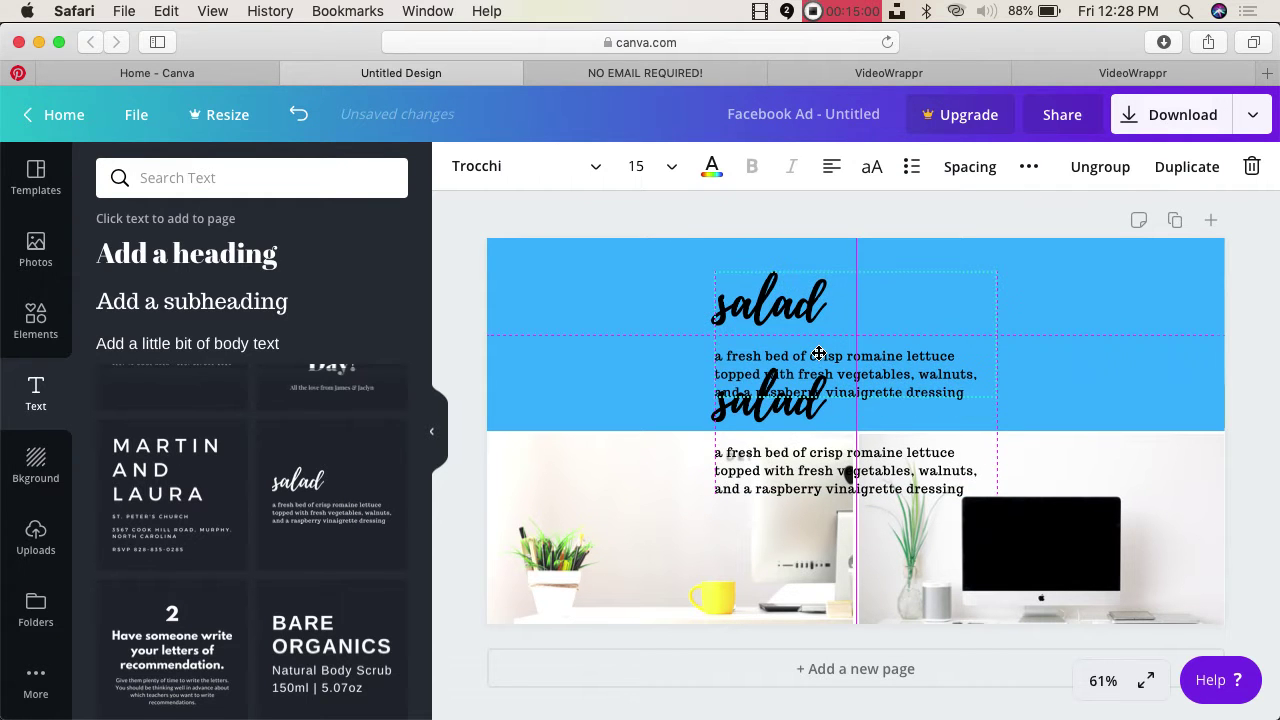
- Delete the extra copy of the salad heading and description that overlaps the lower photos
click(633, 207)
click(816, 504)
click(886, 453)
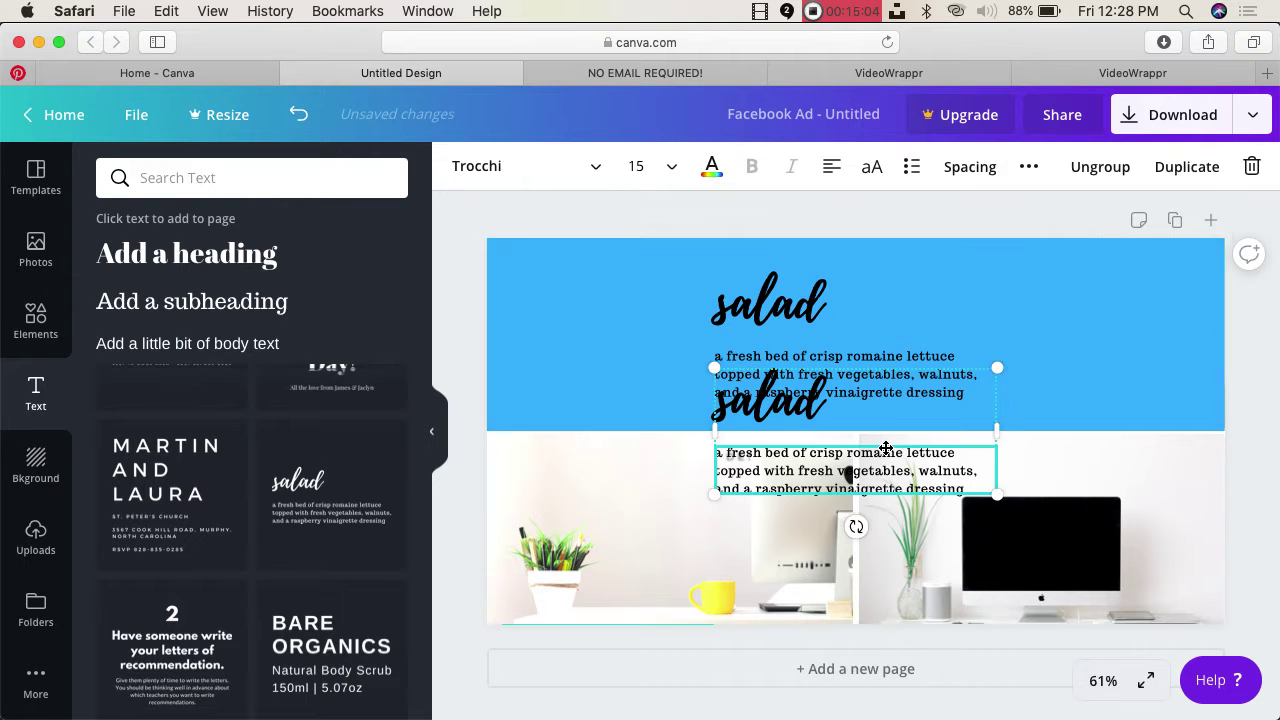
key(Delete)
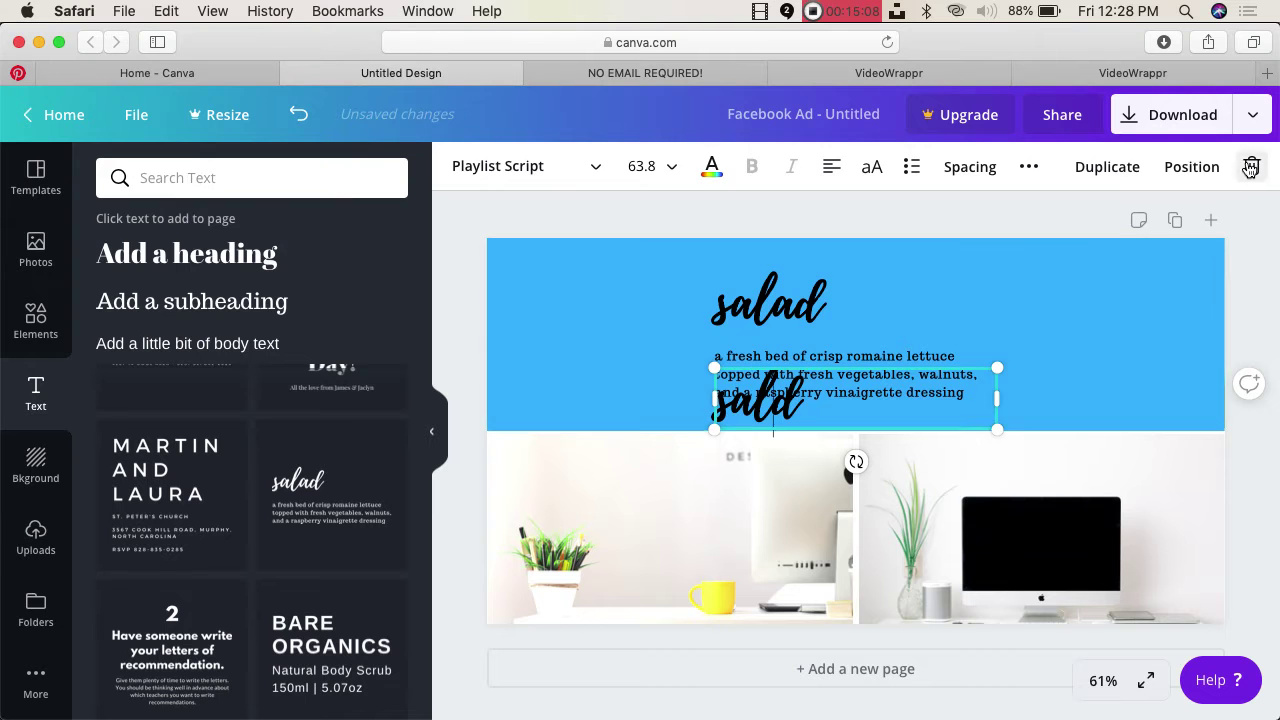
key(Delete)
- Ungroup the salad heading and its description into separate text boxes and deselect them
click(778, 307)
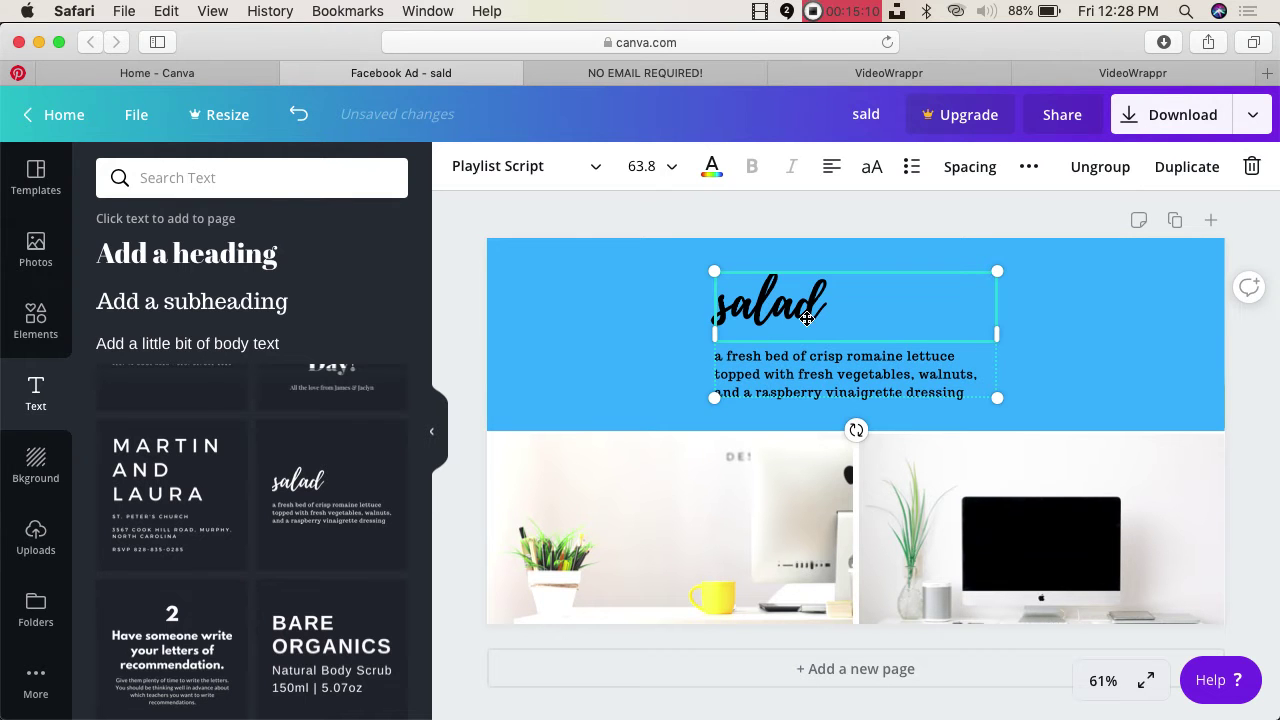
click(829, 392)
click(832, 298)
click(828, 378)
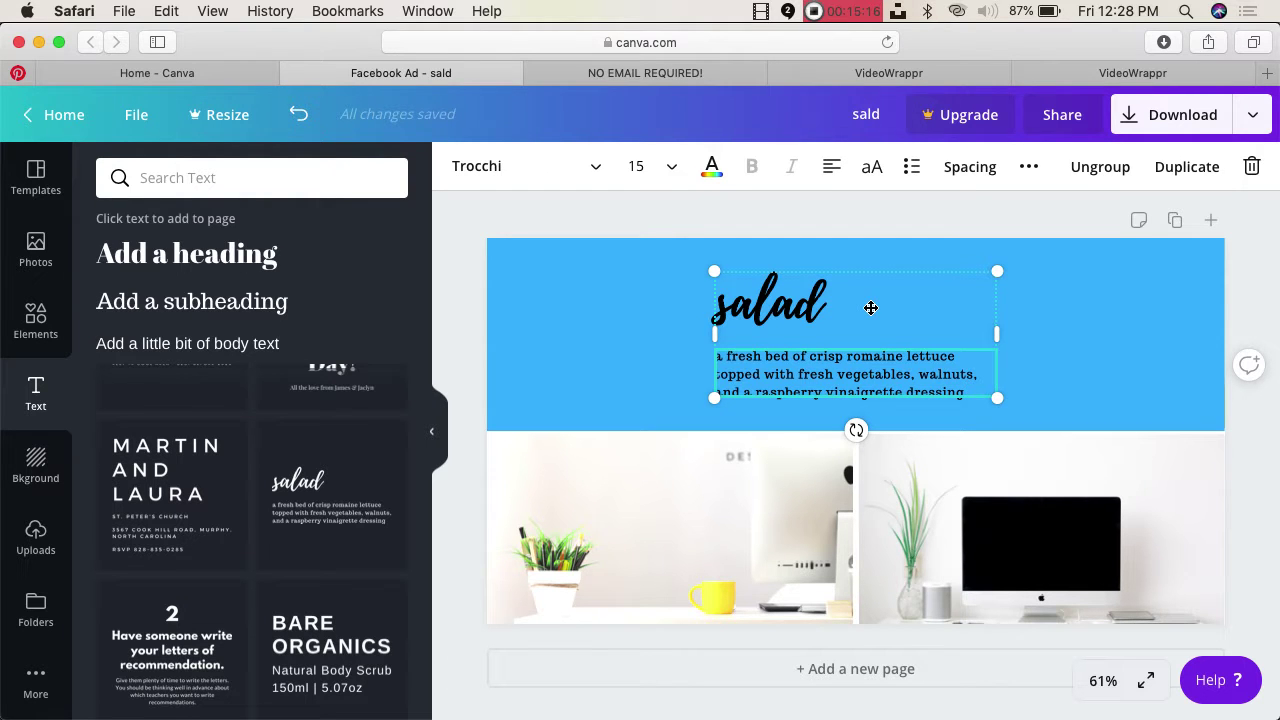
click(1100, 168)
click(1041, 281)
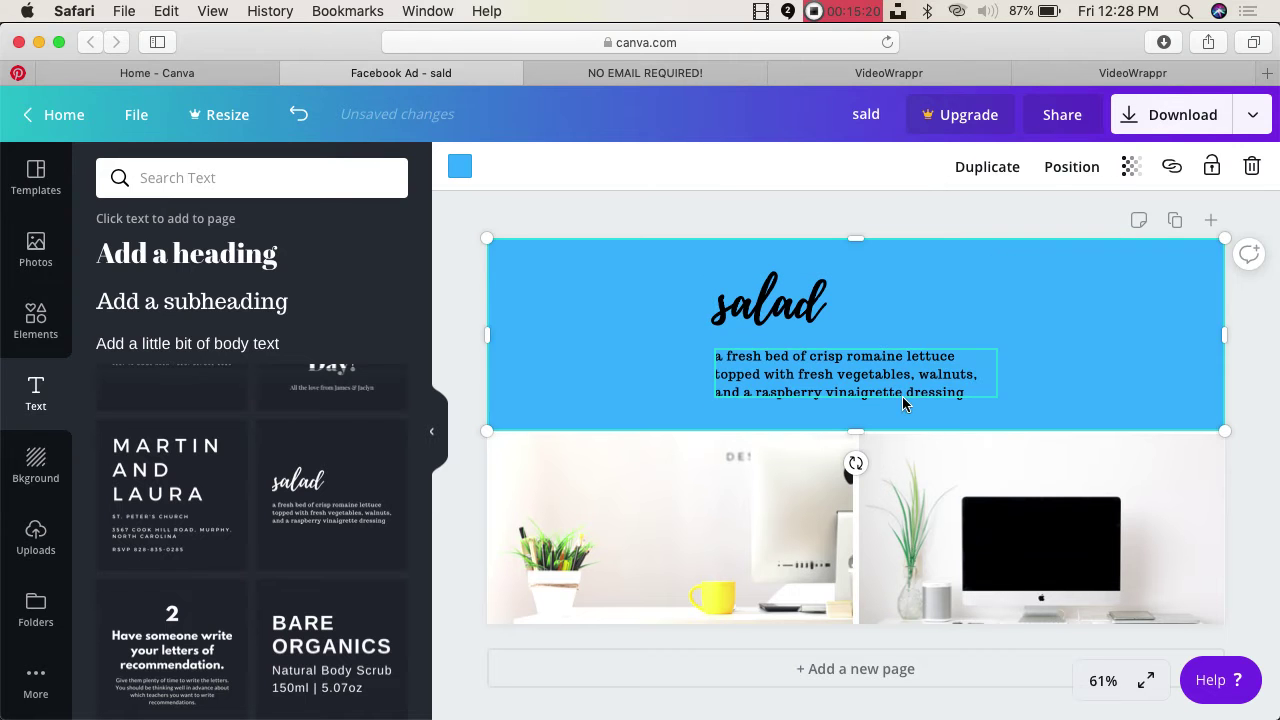
- Select both the salad description and heading and group them together again
click(903, 396)
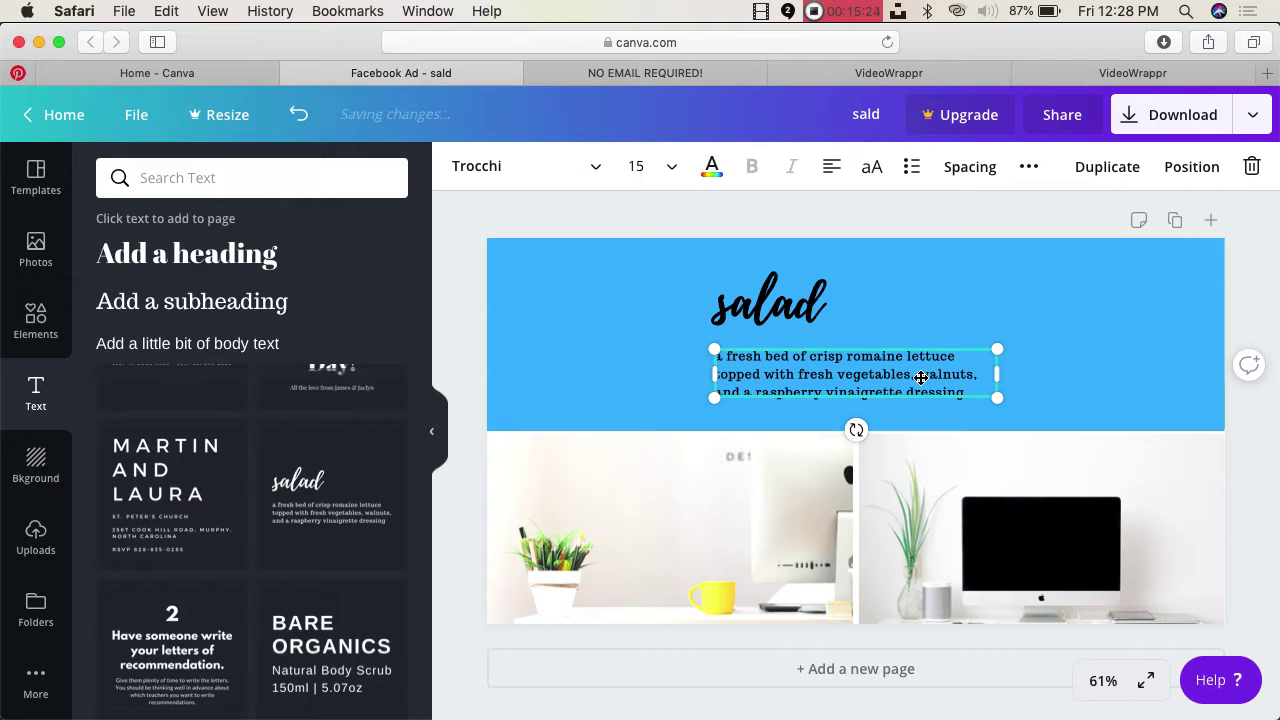
shift+click(842, 319)
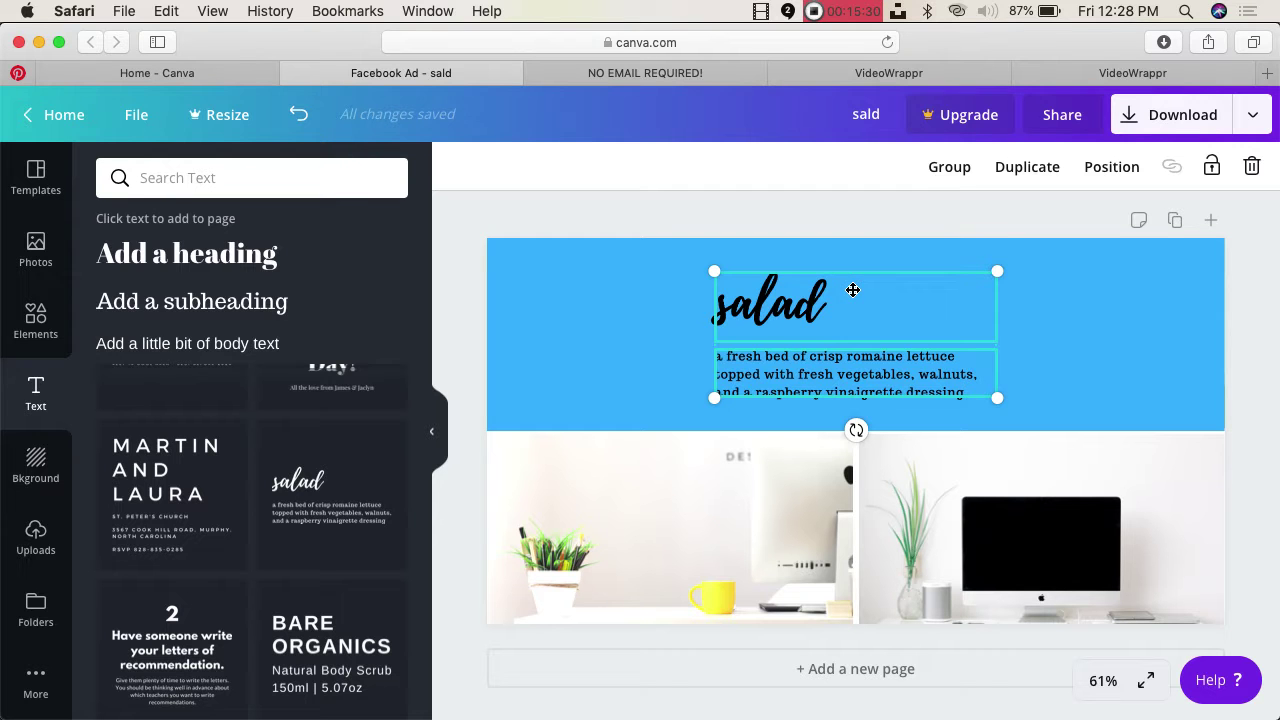
click(950, 168)
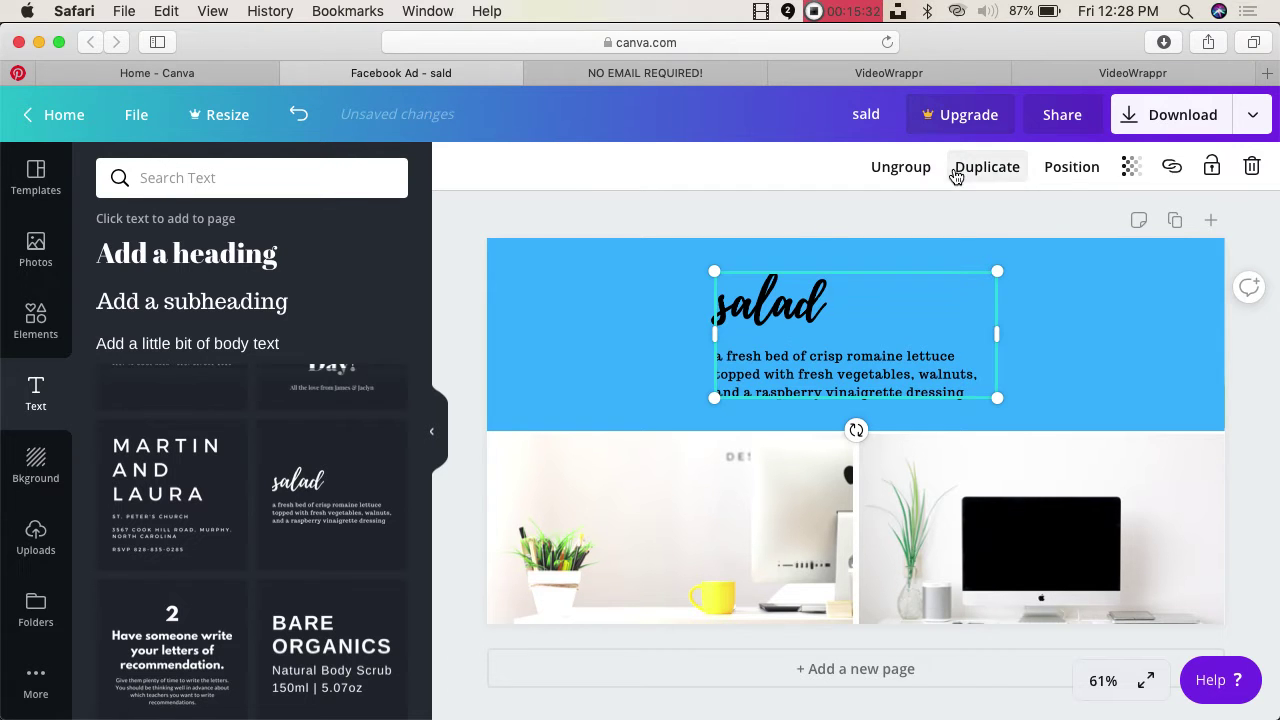
- Change the salad heading's font to Bebas Neue
click(832, 318)
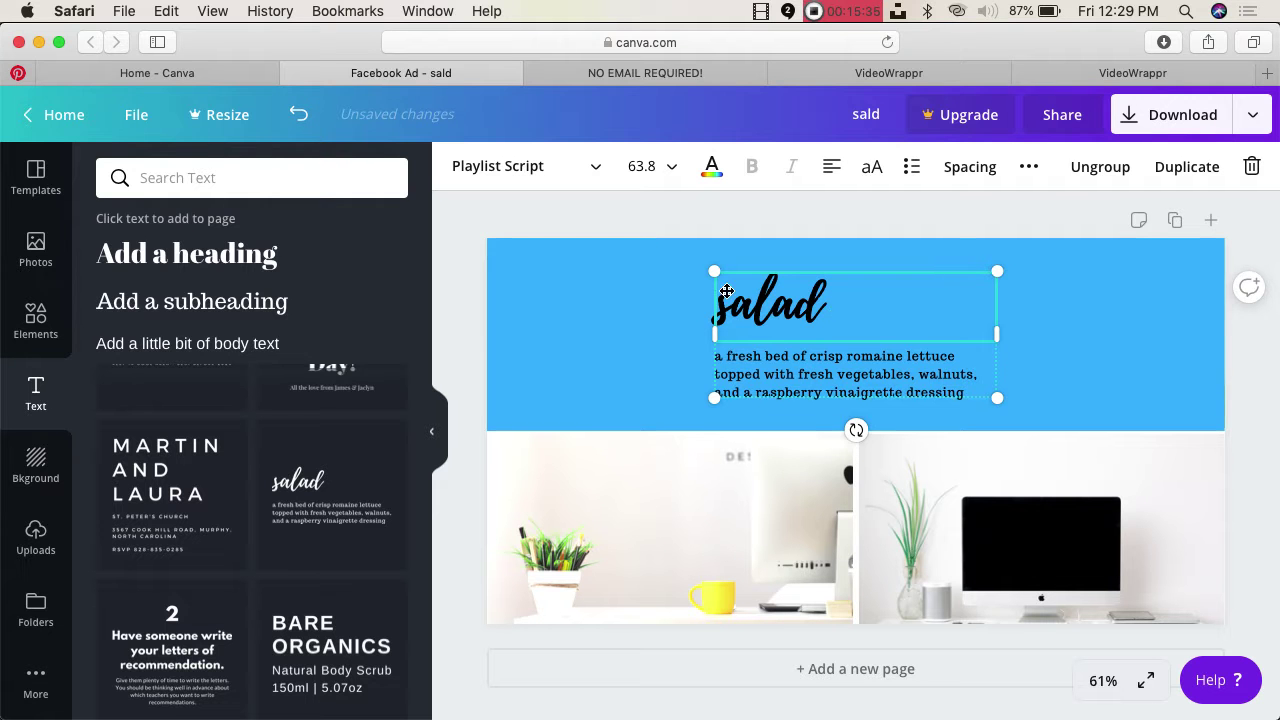
click(600, 167)
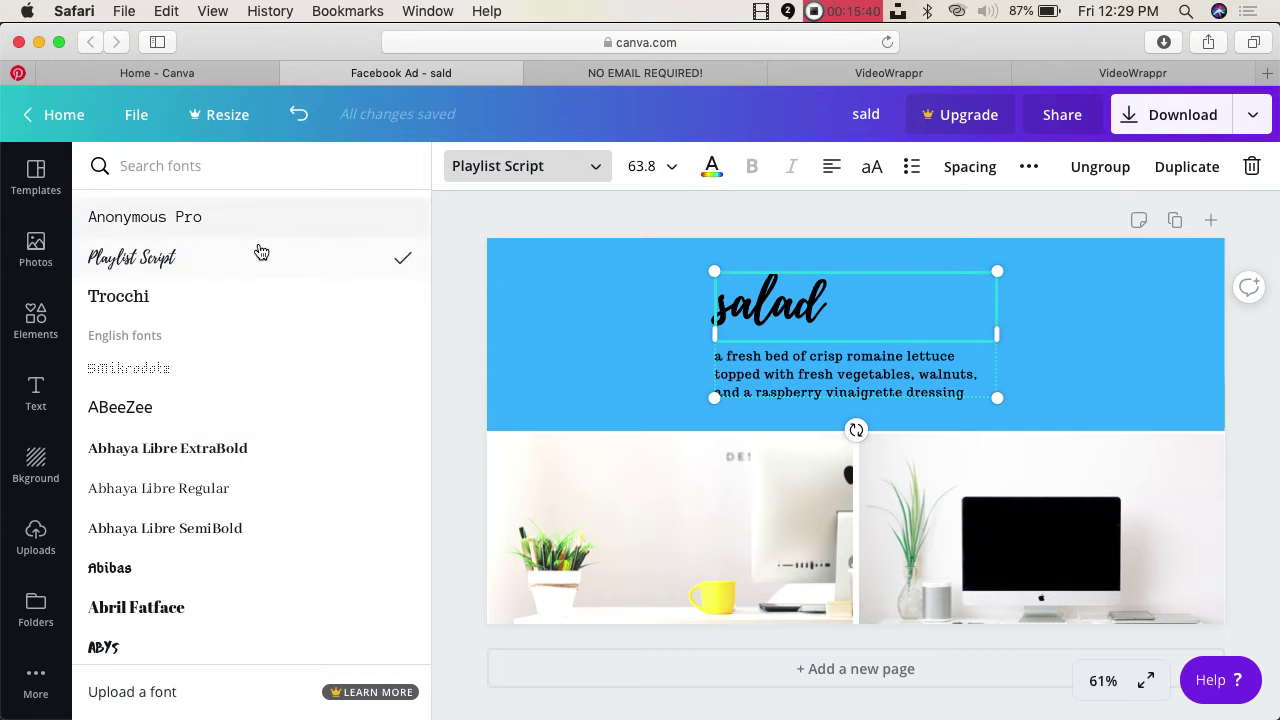
scroll(269, 406, down, 20)
scroll(269, 406, down, 20)
scroll(269, 406, down, 15)
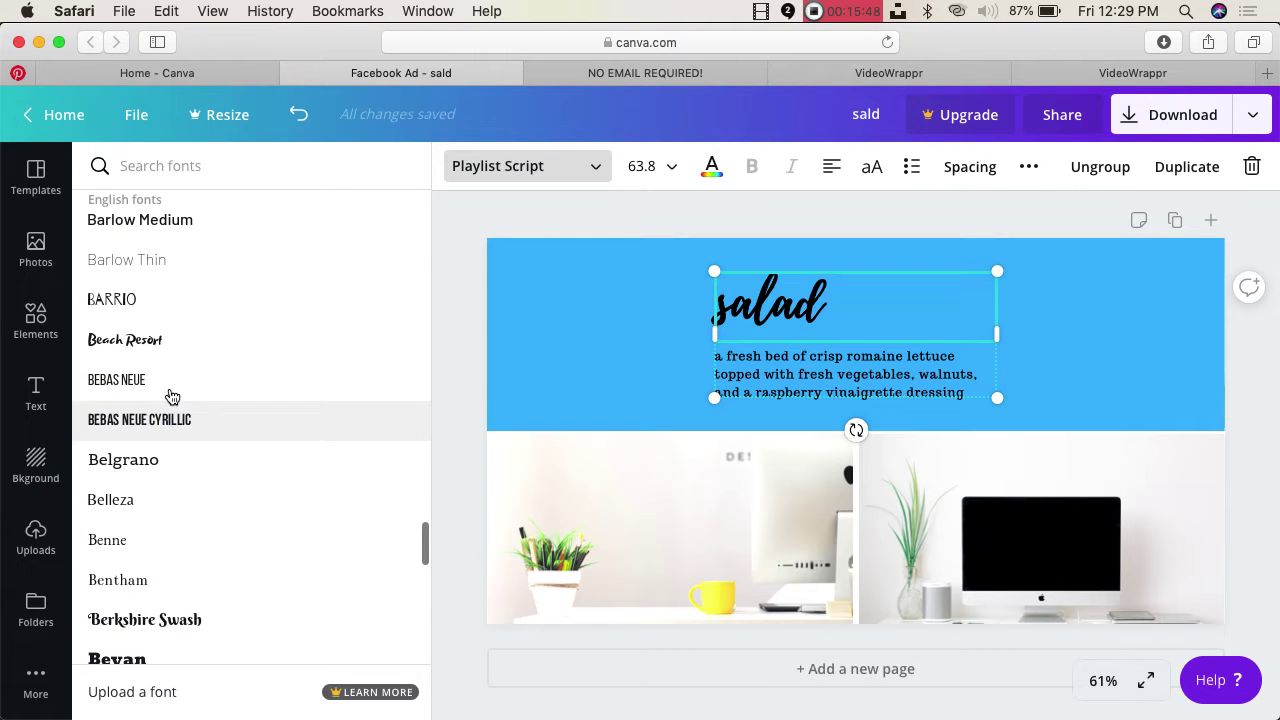
click(160, 378)
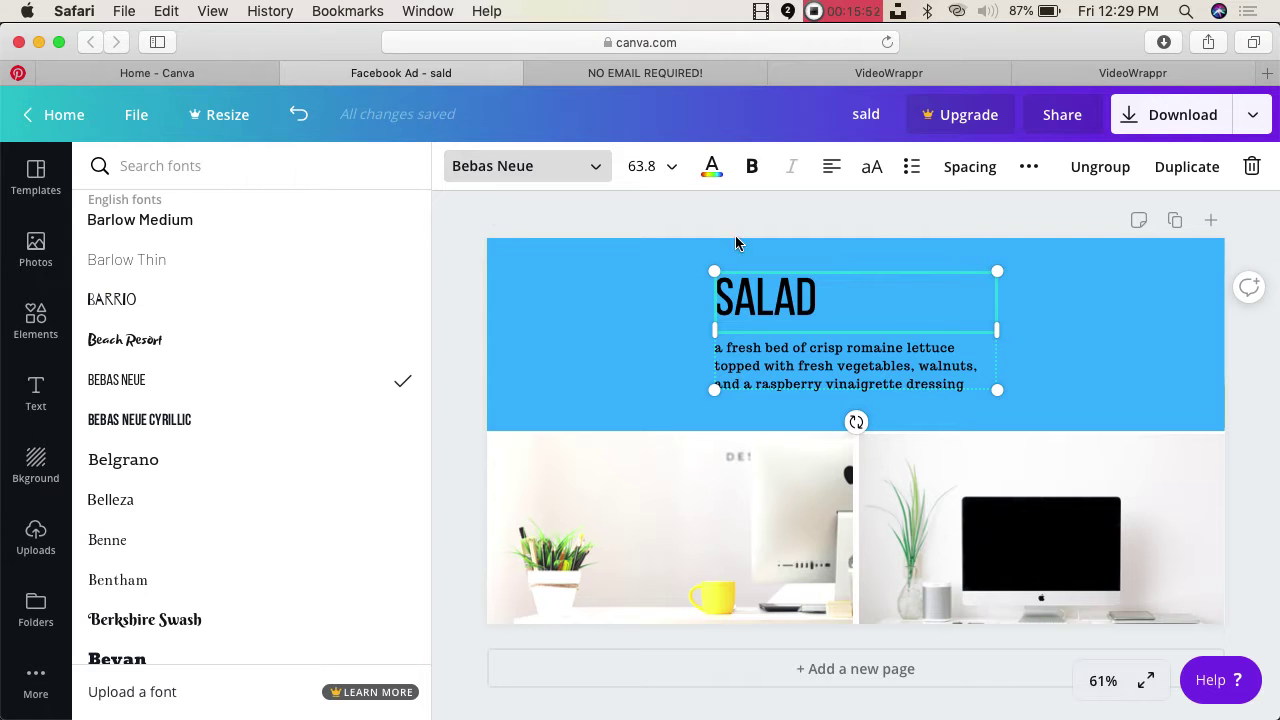
- Replace the salad heading text with "FACEBOOK MARKETING TRAINING"
click(843, 307)
text(FACEB)
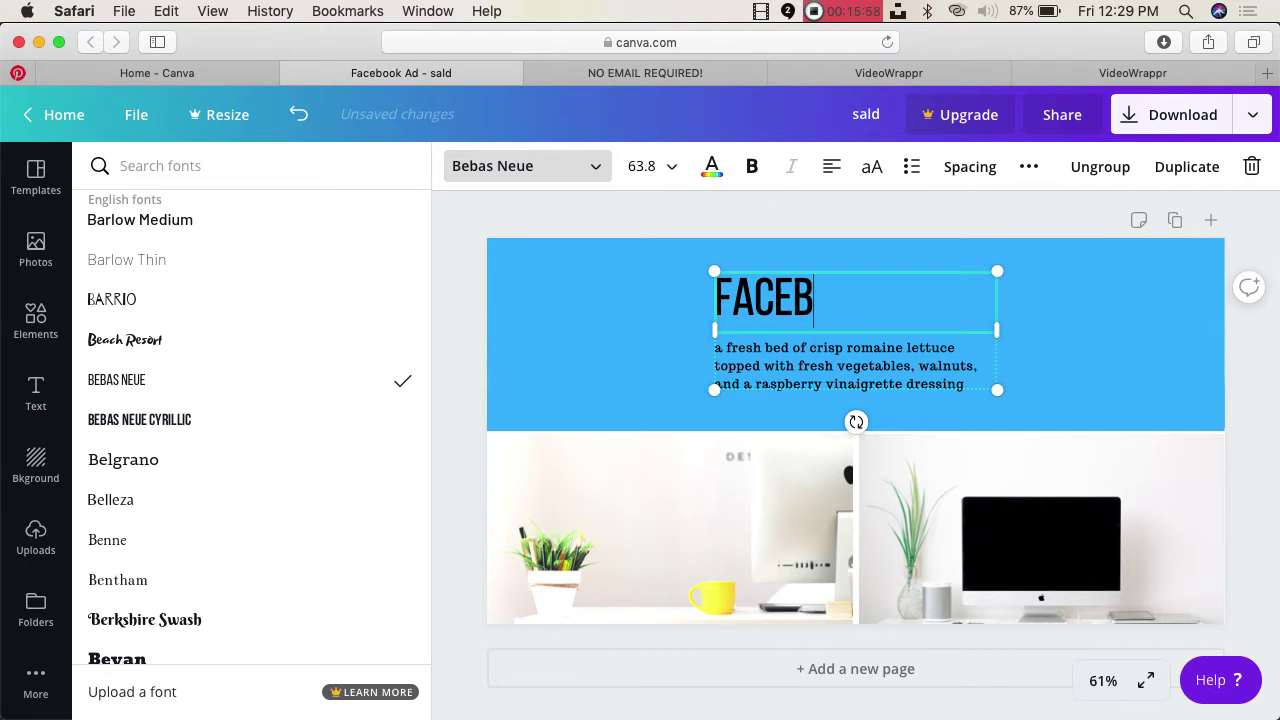
text(OOK MARKETING TRAINING)
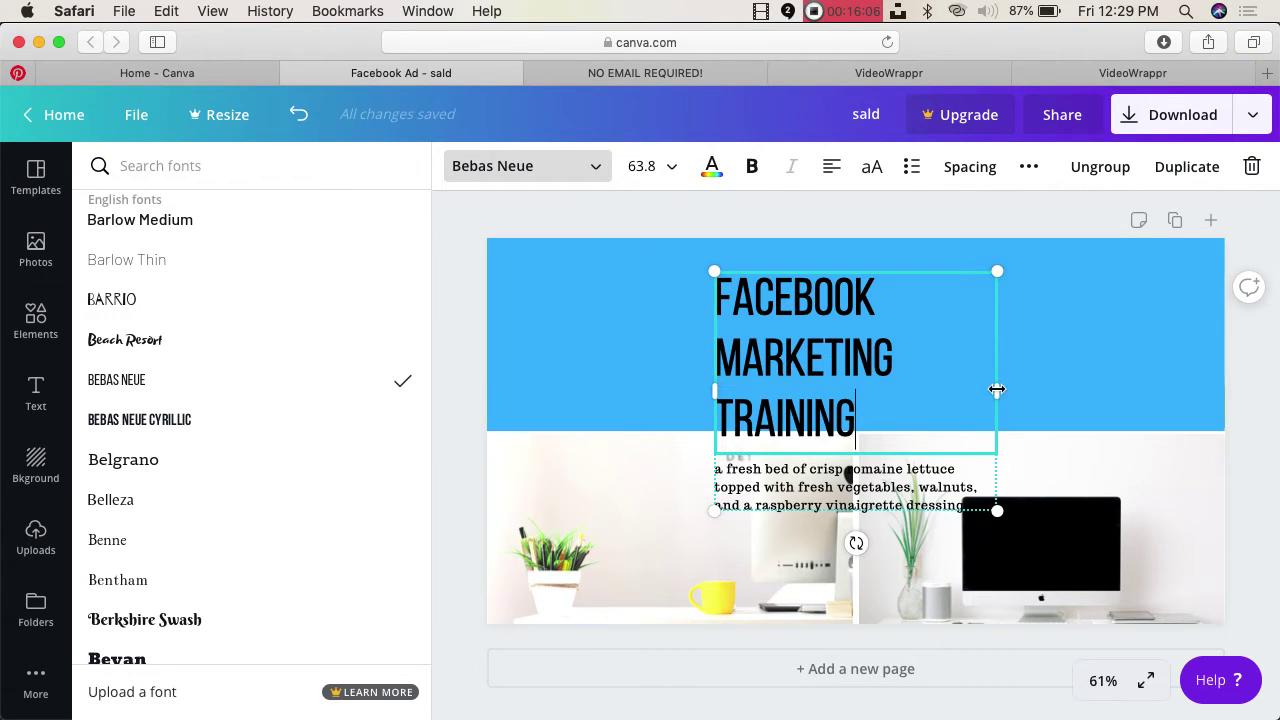
- Widen the text group on both sides and break the heading so that TRAINING sits on a second line
drag(997, 389, 1135, 375)
drag(711, 353, 609, 346)
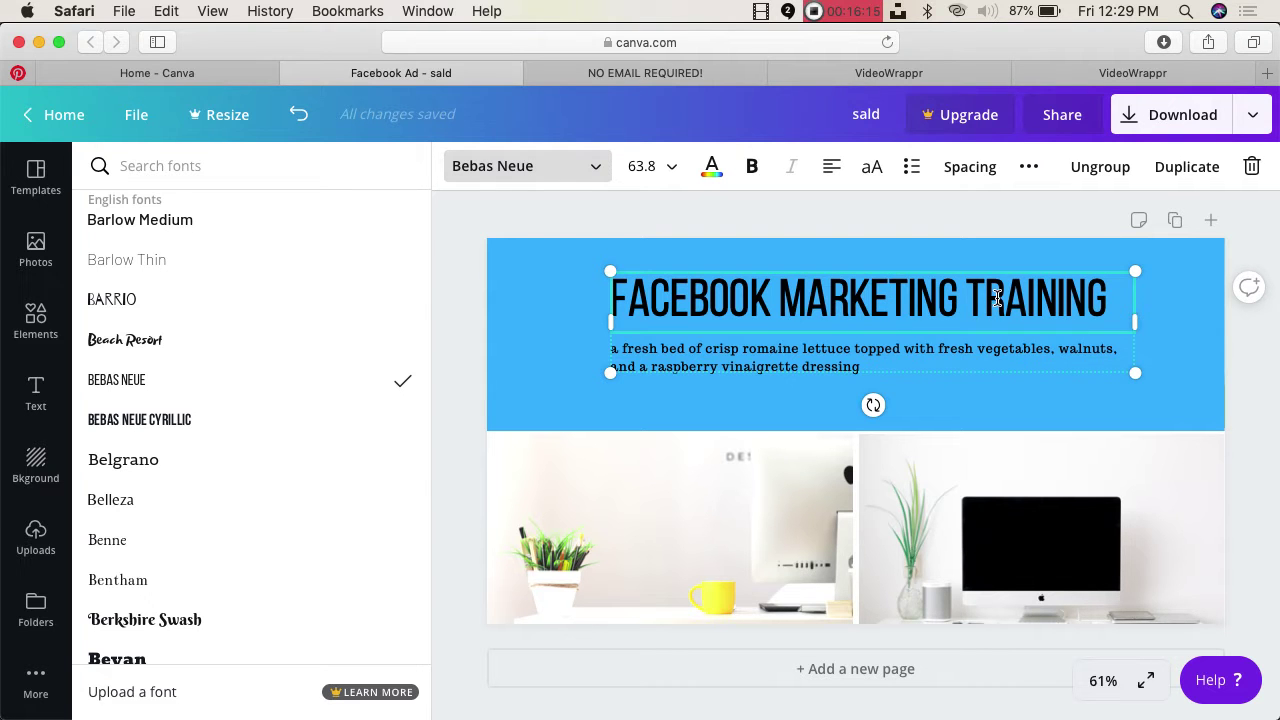
key(Return)
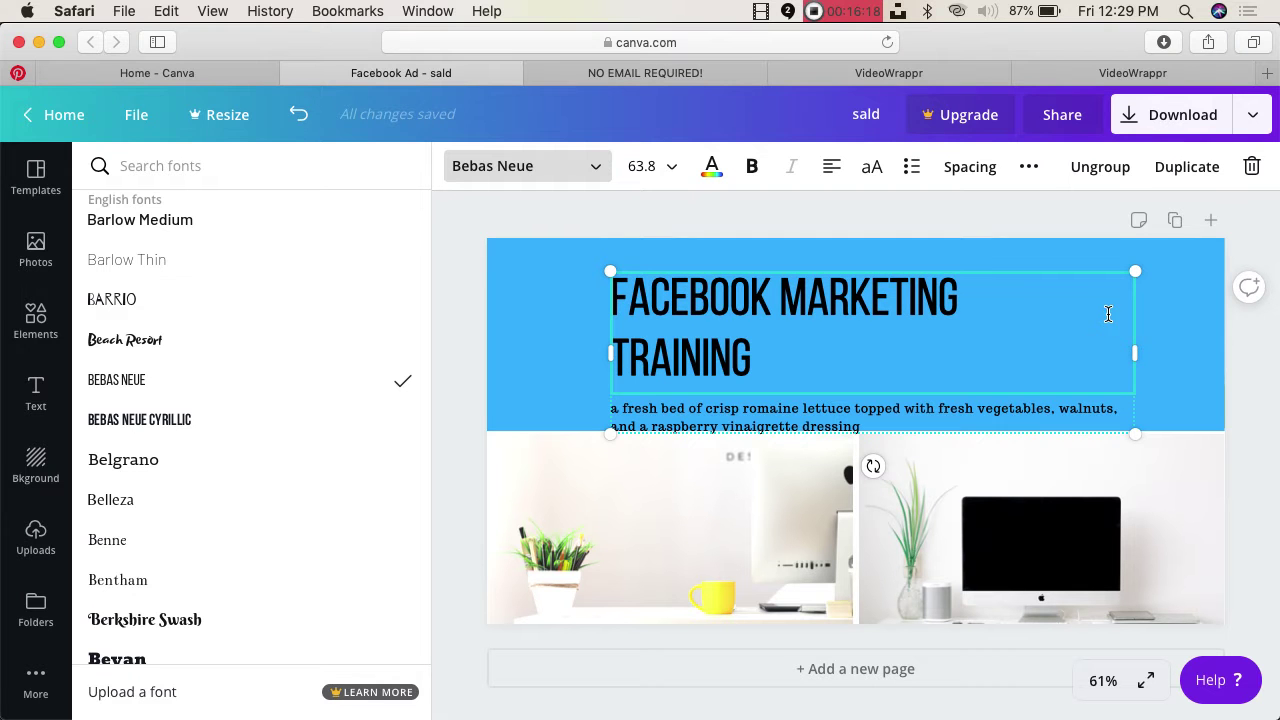
- Narrow the text group to fit the heading and center it on the blue rectangle
drag(1131, 353, 988, 355)
click(1087, 353)
drag(757, 351, 810, 323)
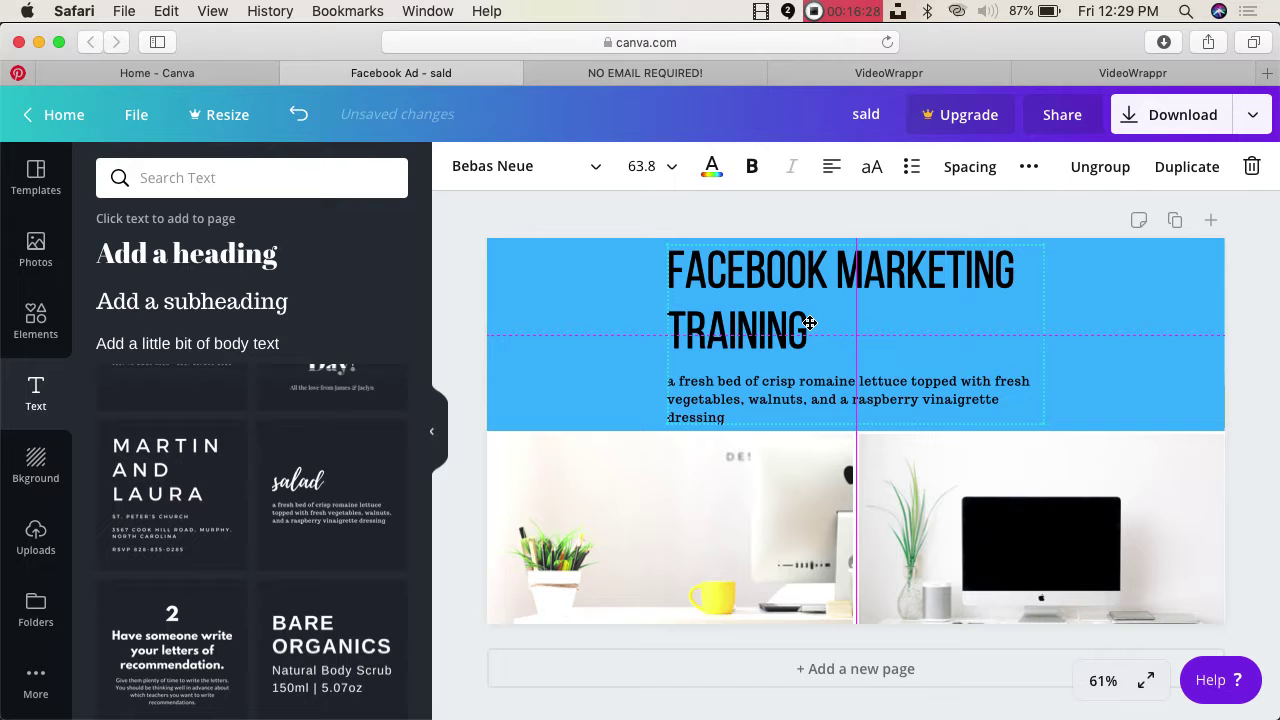
drag(810, 323, 810, 323)
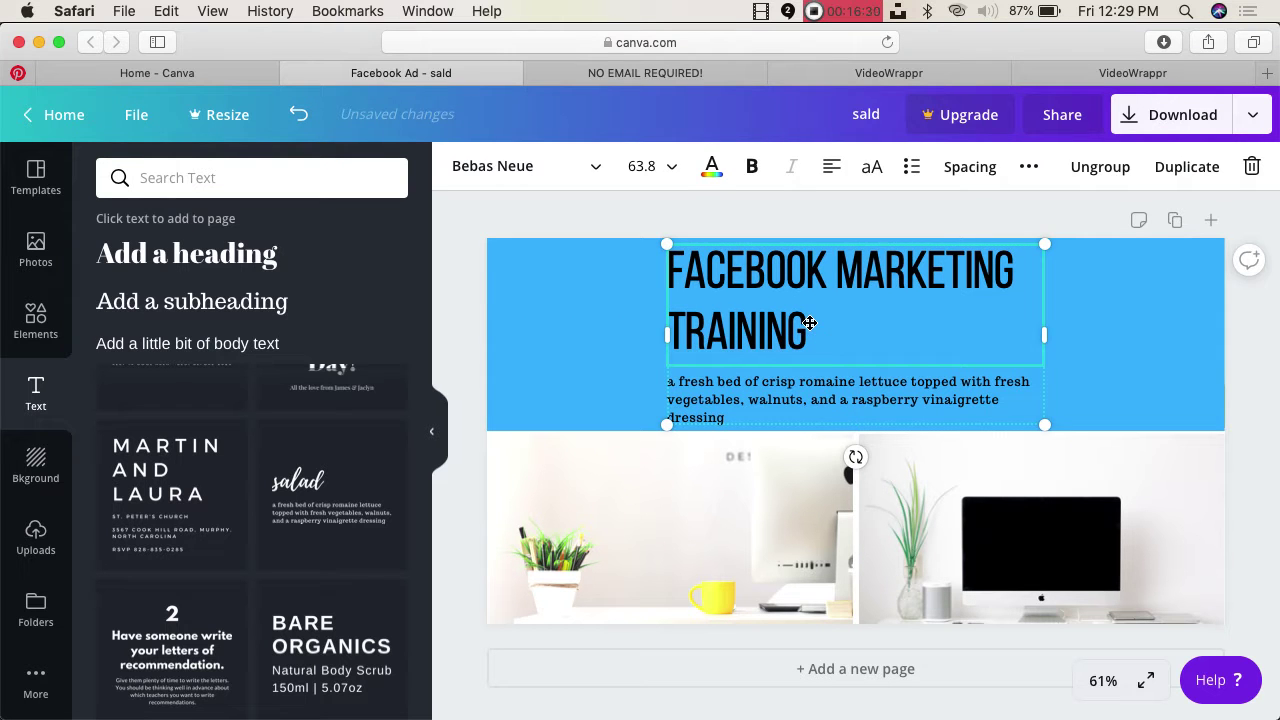
click(935, 216)
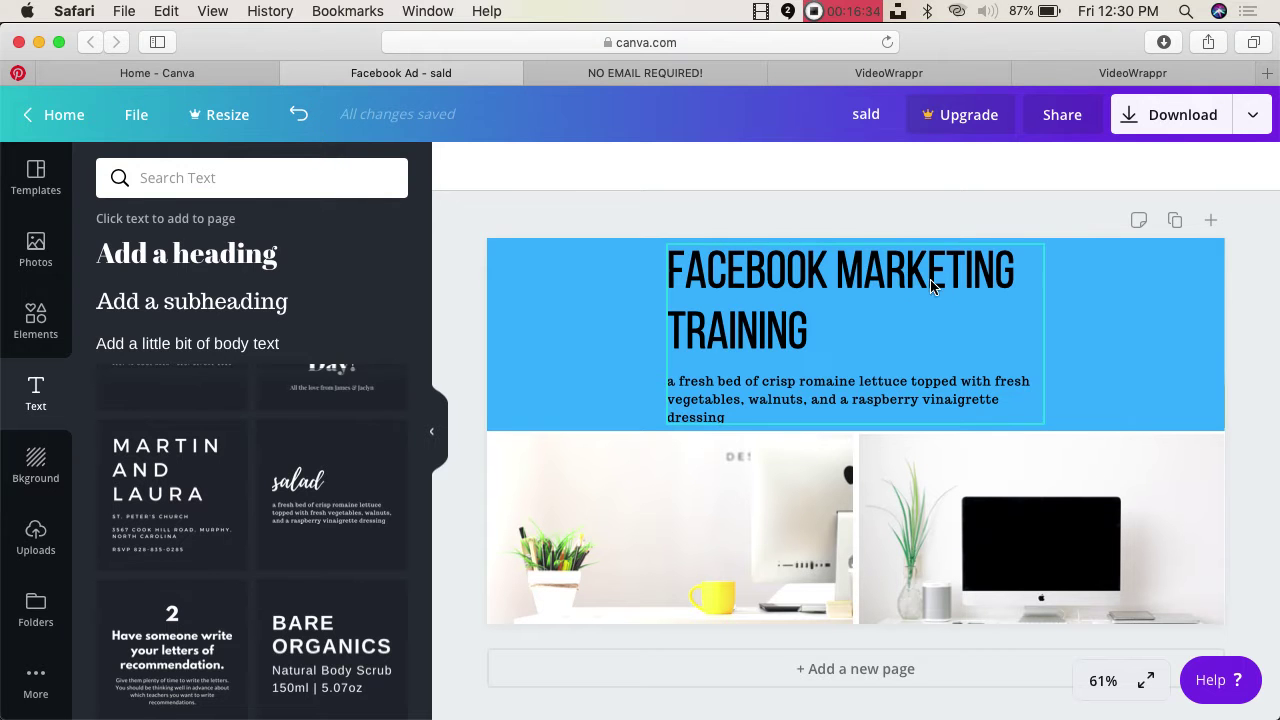
- Remove the word MARKETING from the heading, leaving FACEBOOK and TRAINING on two lines
double_click(826, 350)
click(850, 266)
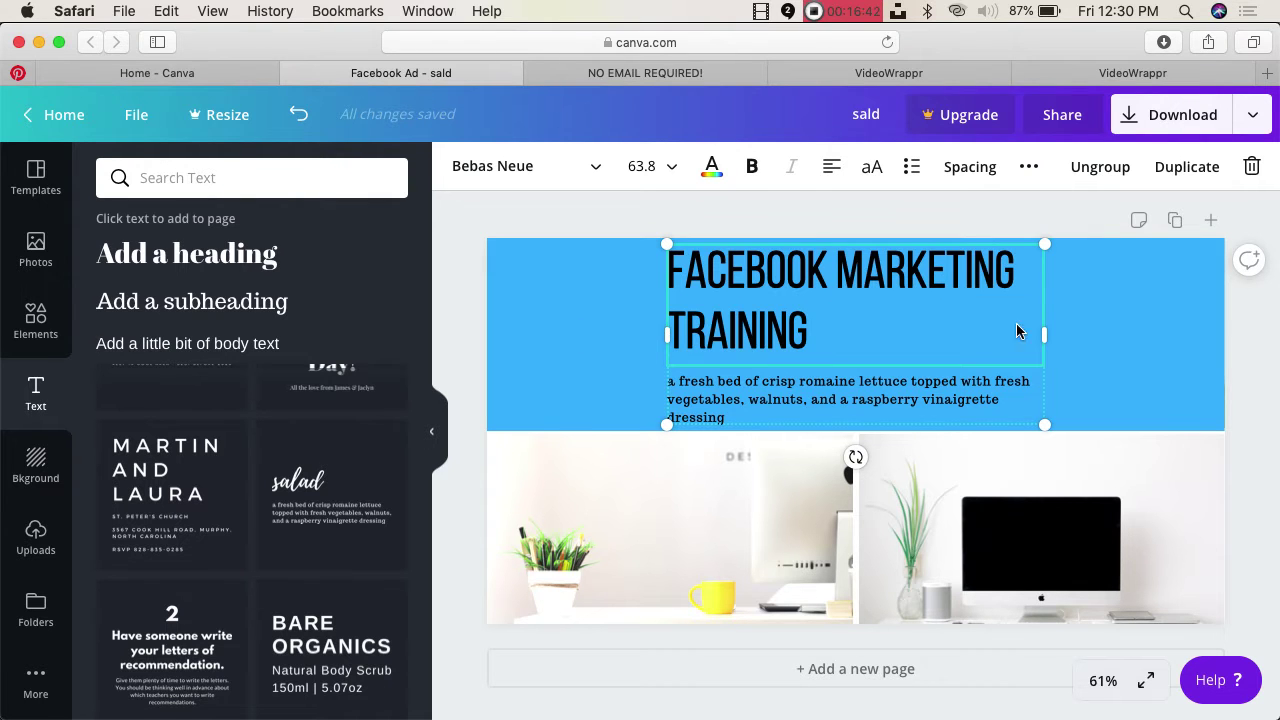
drag(1011, 269, 932, 269)
key(BackSpace)
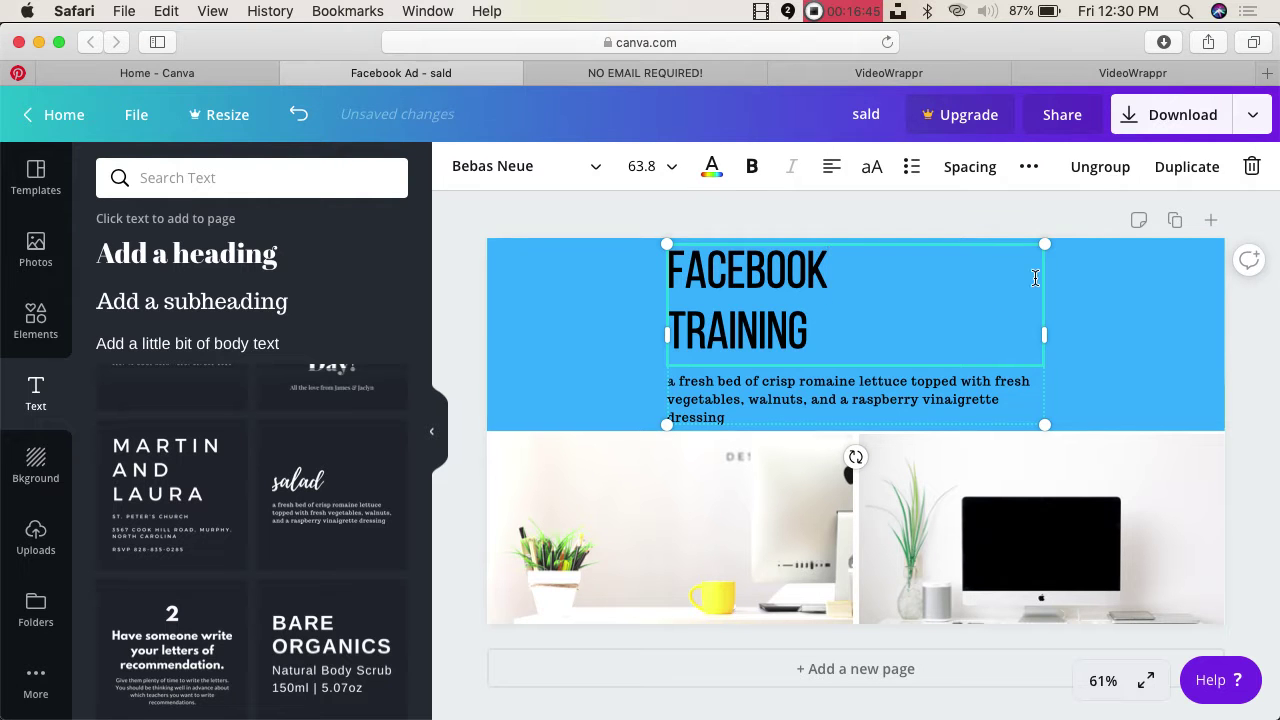
- Center-align the two-line FACEBOOK TRAINING heading within its text box
click(1106, 311)
click(810, 349)
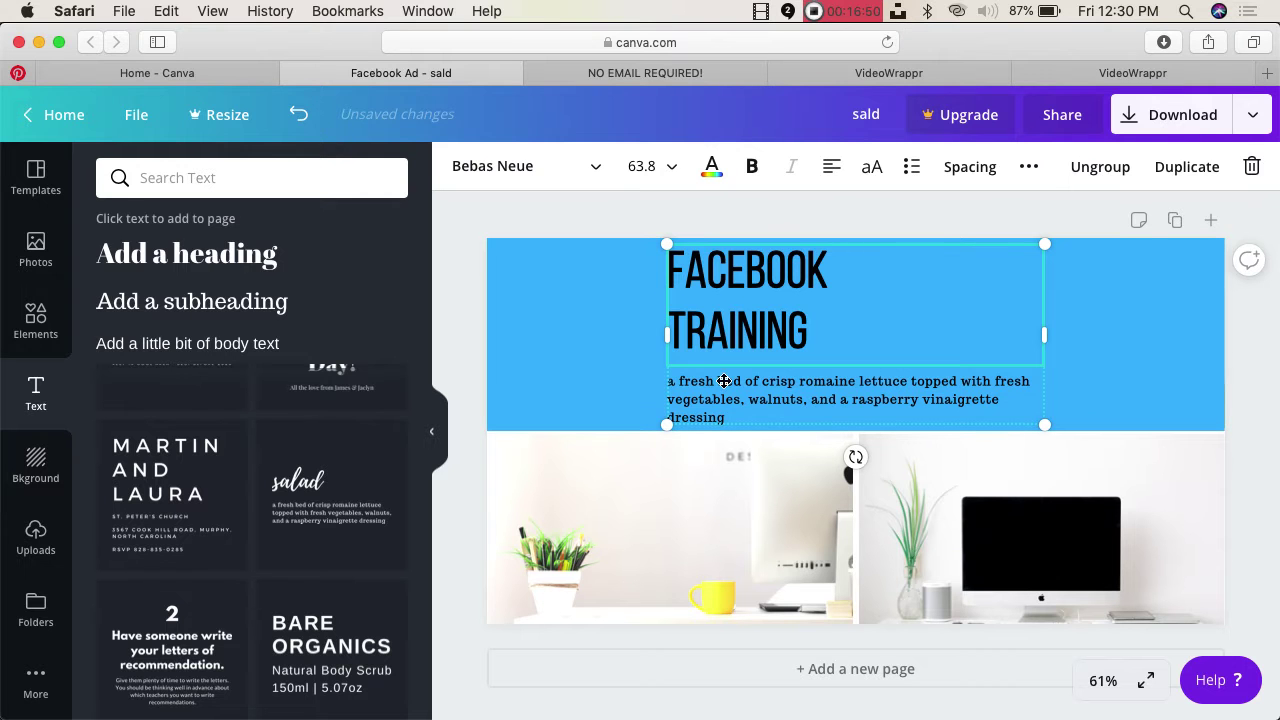
click(832, 173)
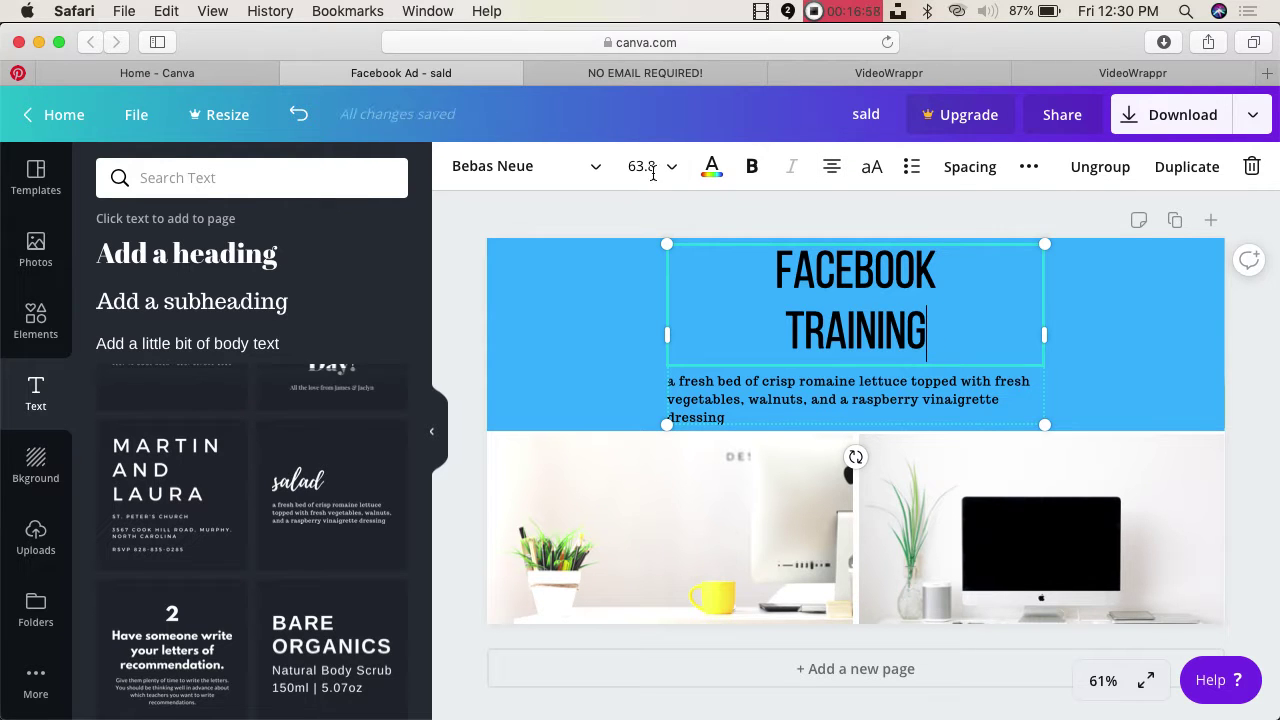
- Look through the preset font sizes for the FACEBOOK TRAINING heading and close the list without choosing one
click(923, 330)
drag(928, 333, 824, 297)
click(677, 177)
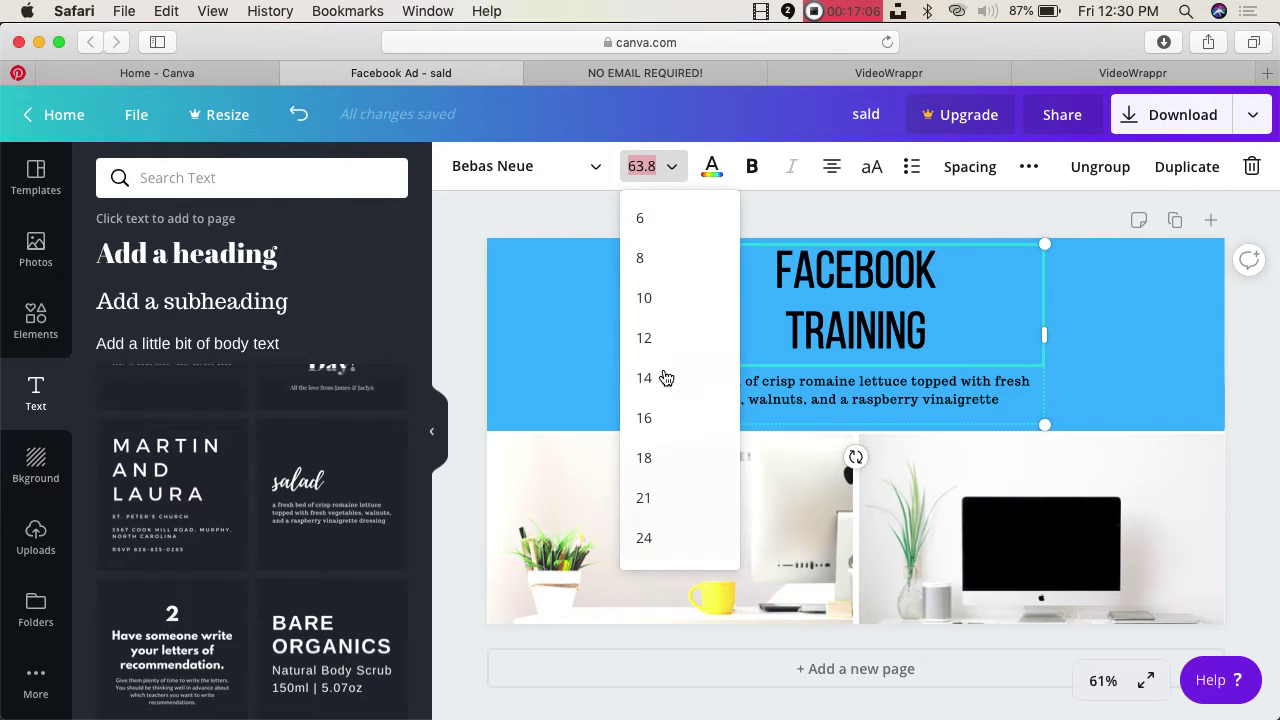
scroll(658, 544, down, 5)
scroll(658, 544, up, 1)
scroll(658, 544, up, 3)
click(523, 209)
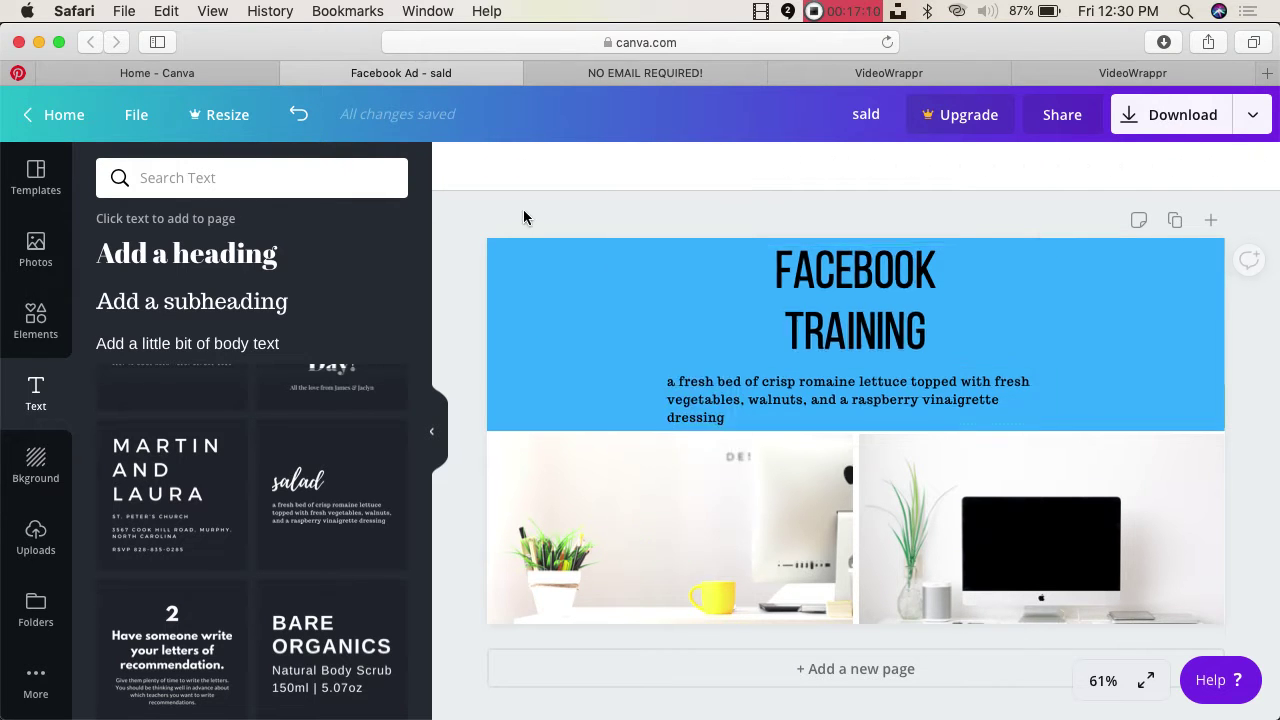
click(929, 316)
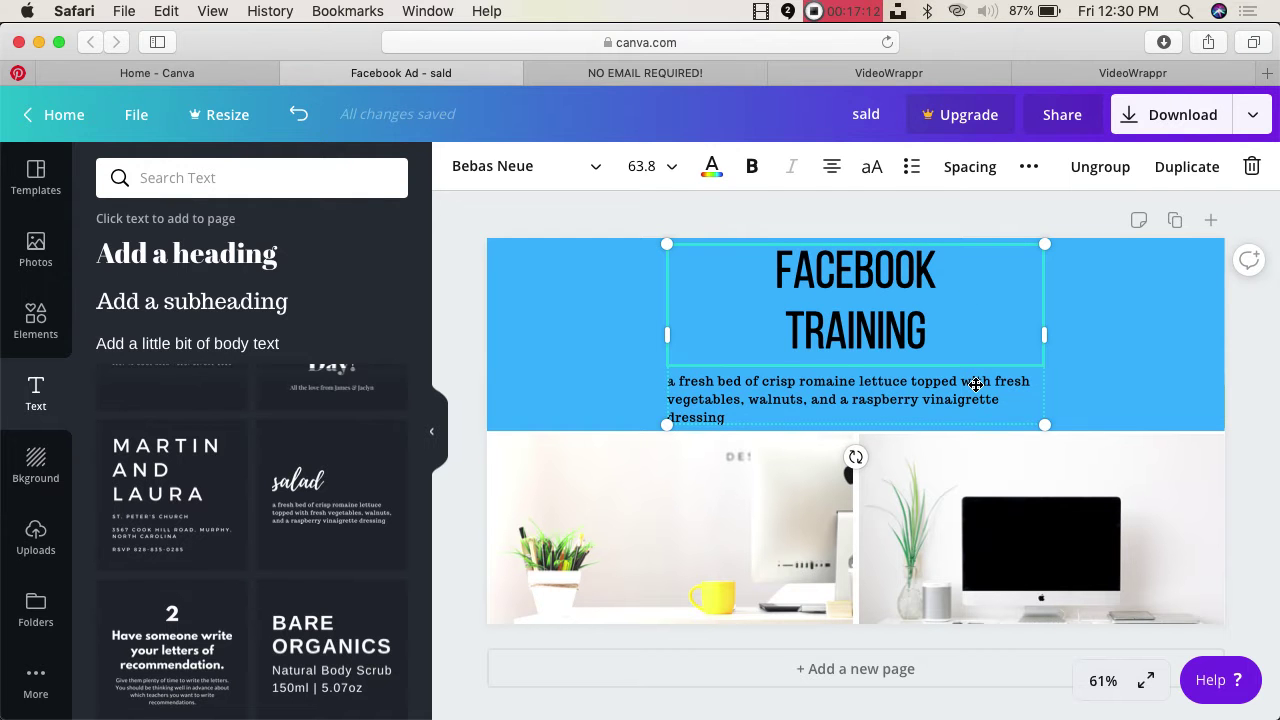
- Shrink the heading and body text group slightly and recenter it on the blue rectangle
drag(1045, 425, 1006, 417)
click(897, 369)
drag(897, 369, 913, 372)
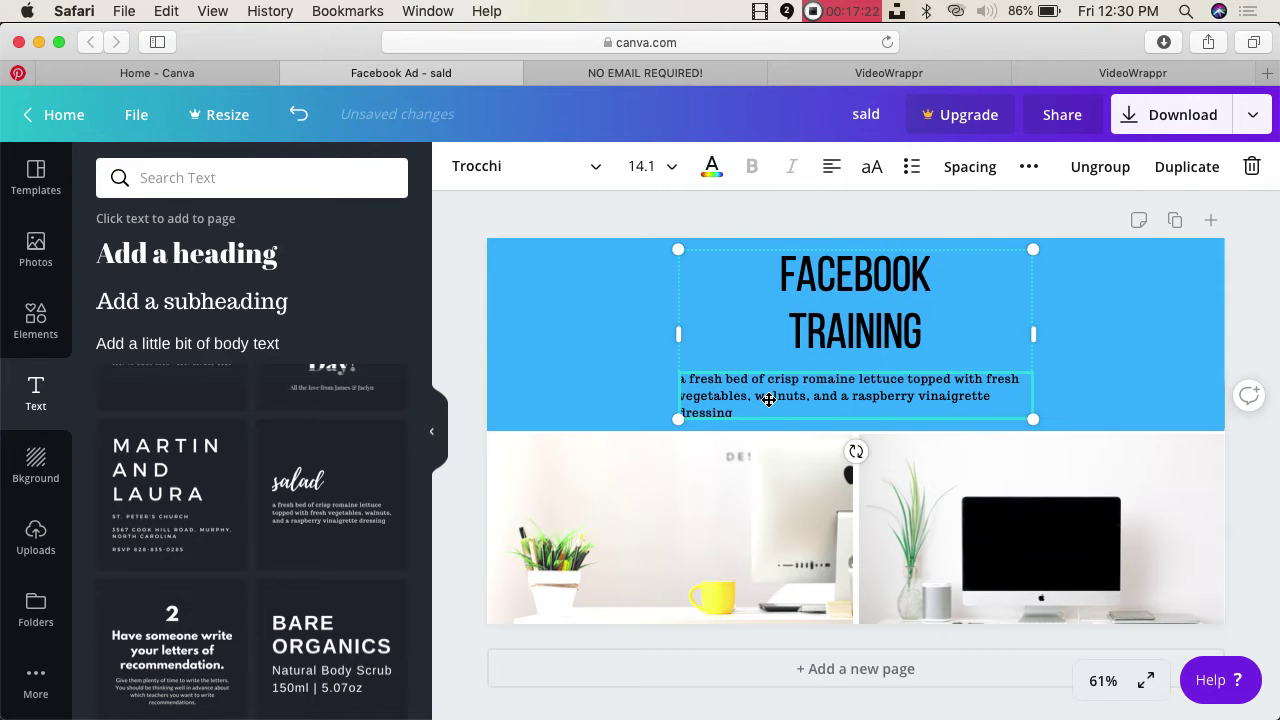
- Replace the placeholder body text with "An awesome Chamber of Commerce event sponsored by US Bank"
triple_click(682, 379)
text(A)
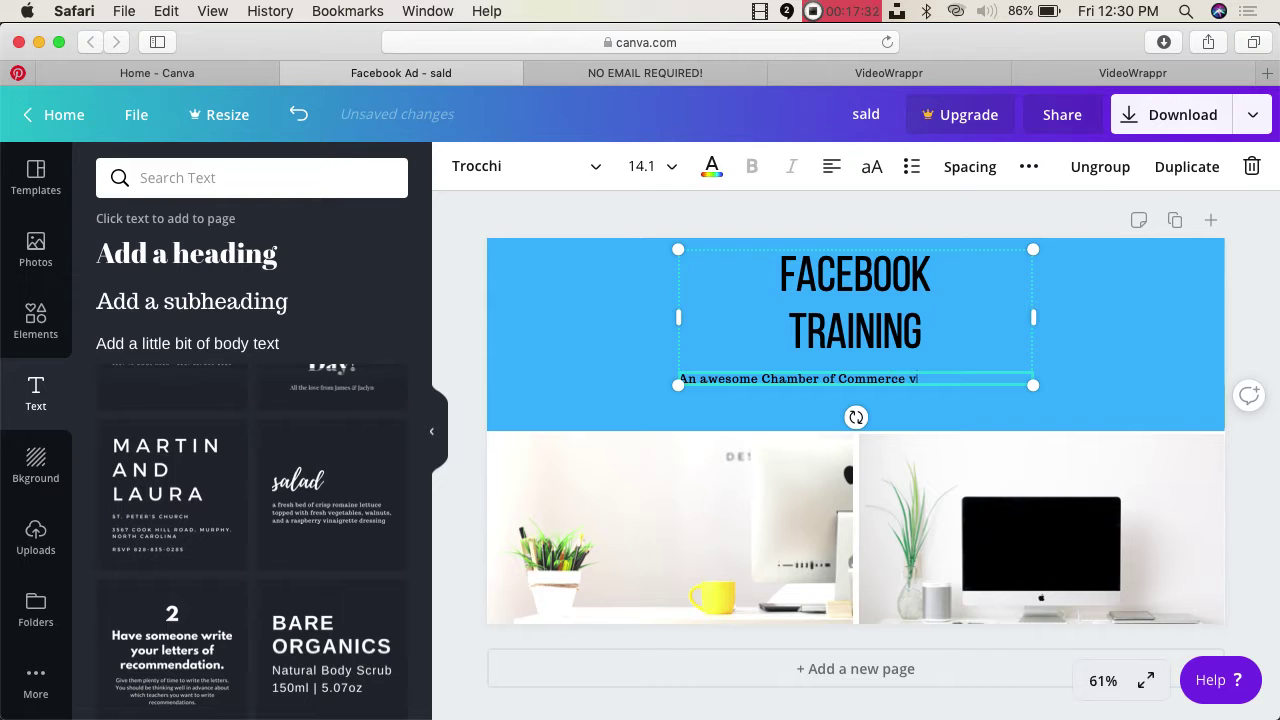
key(BackSpace)
key(BackSpace)
key(BackSpace)
key(BackSpace)
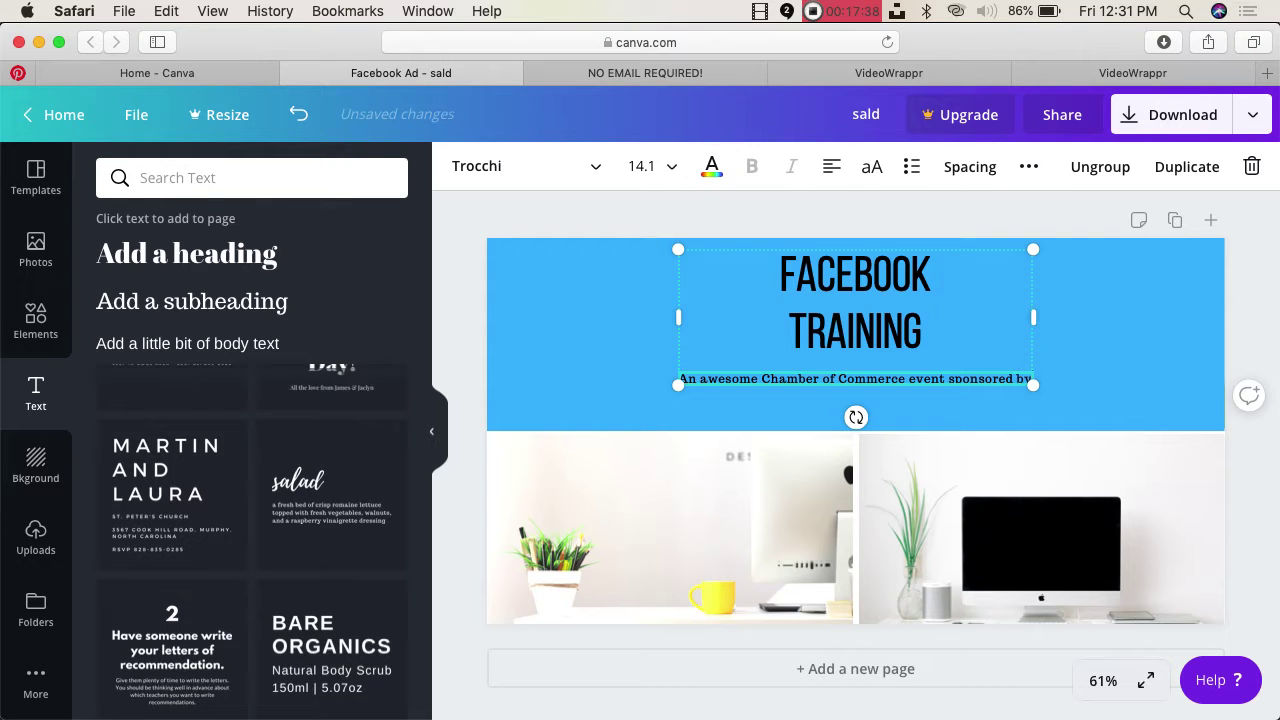
text(by)
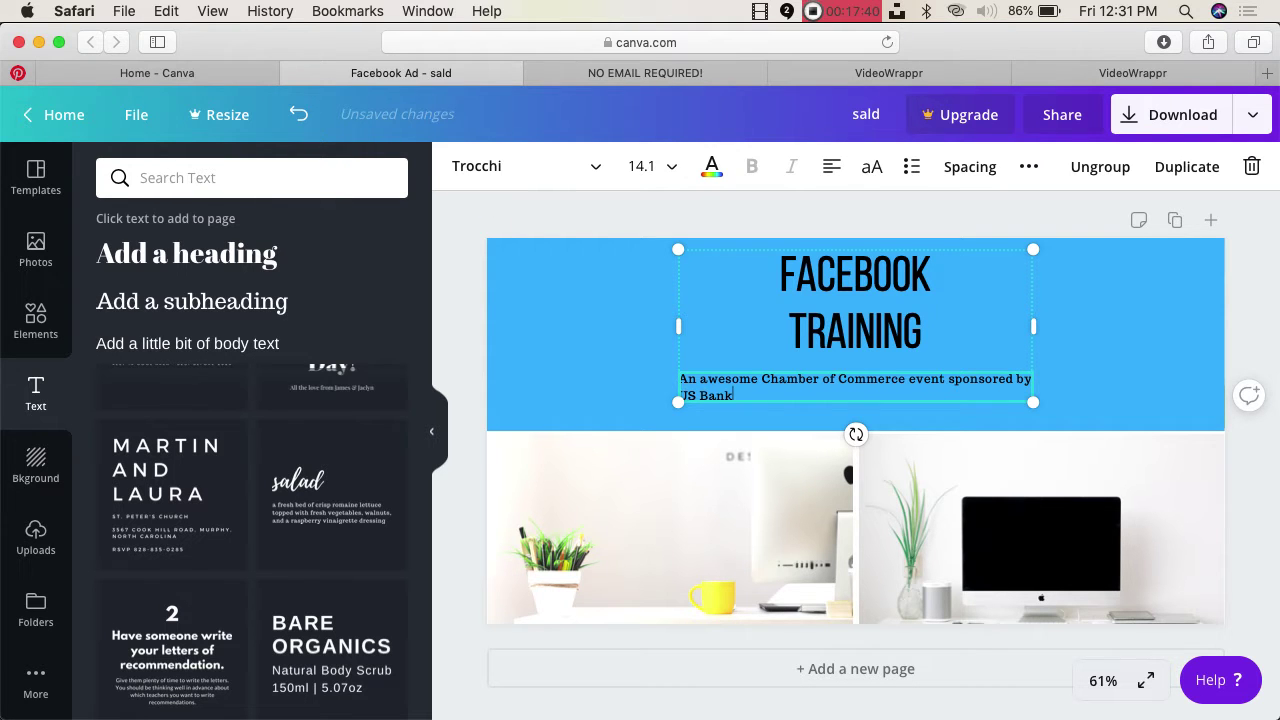
- Edit the body text to read "An awesome Chamber of Commerce event. Lunch sponsored by US Bank."
click(949, 380)
text(. Lunch)
click(916, 397)
text(.)
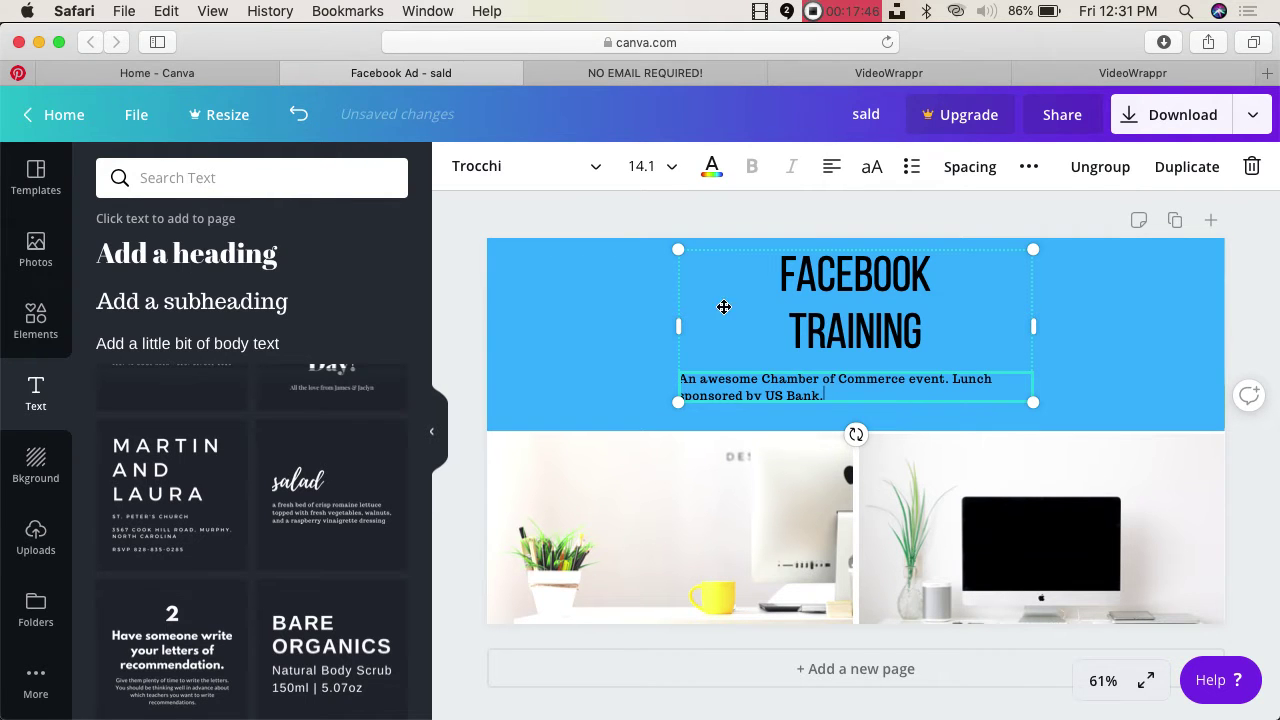
- Left-align the FACEBOOK TRAINING heading and move the text group to the left side of the blue rectangle
click(582, 213)
click(818, 322)
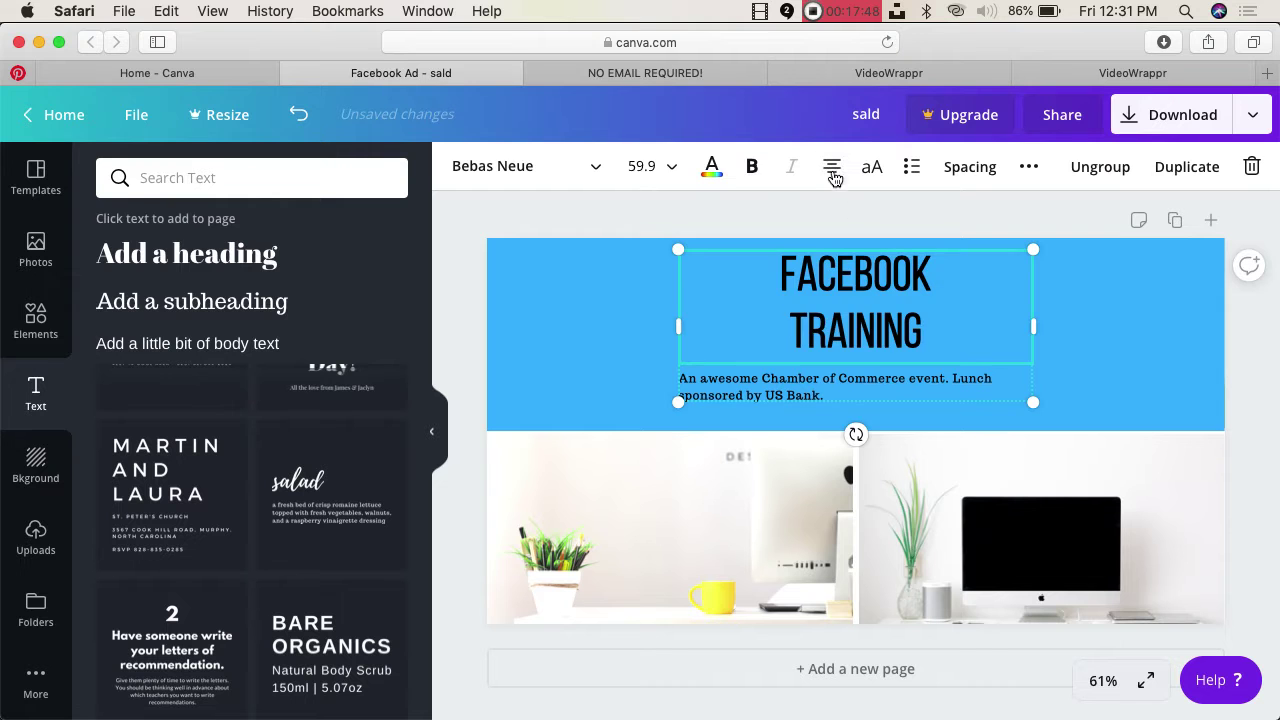
click(831, 166)
drag(855, 303, 680, 309)
click(766, 214)
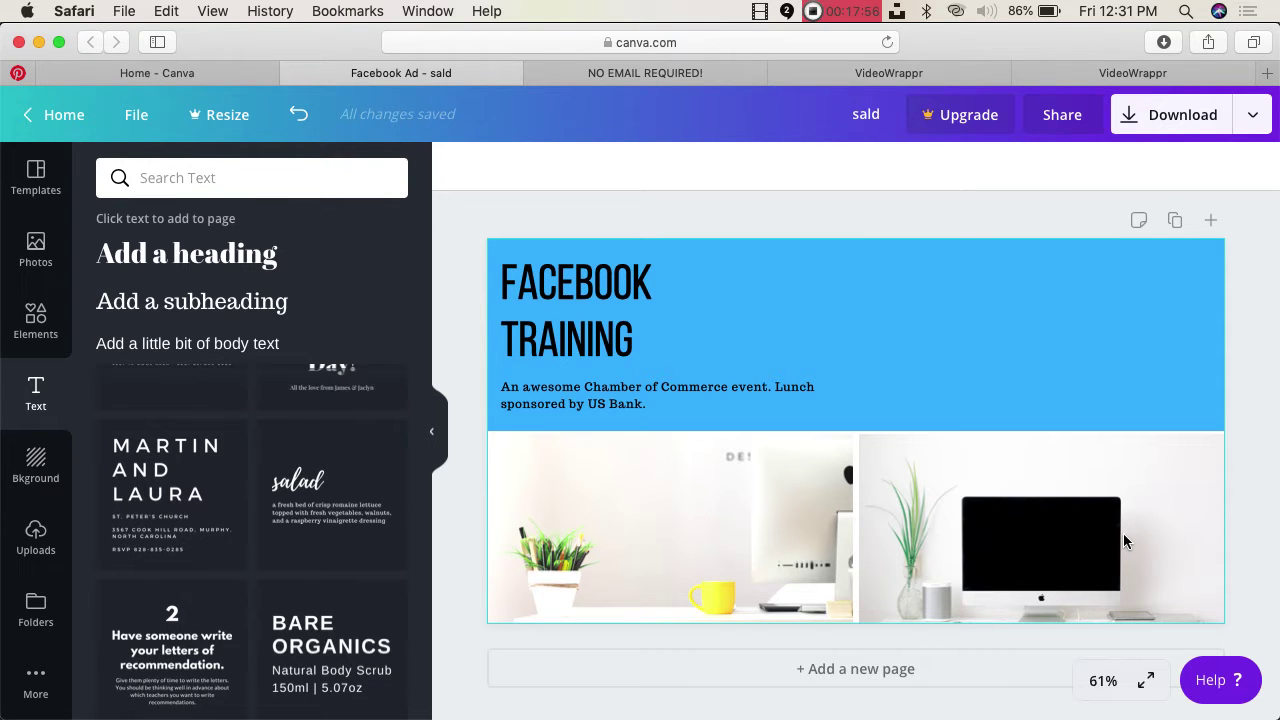
- Change the font of the body text below the heading to Abhaya Libre Regular
click(874, 362)
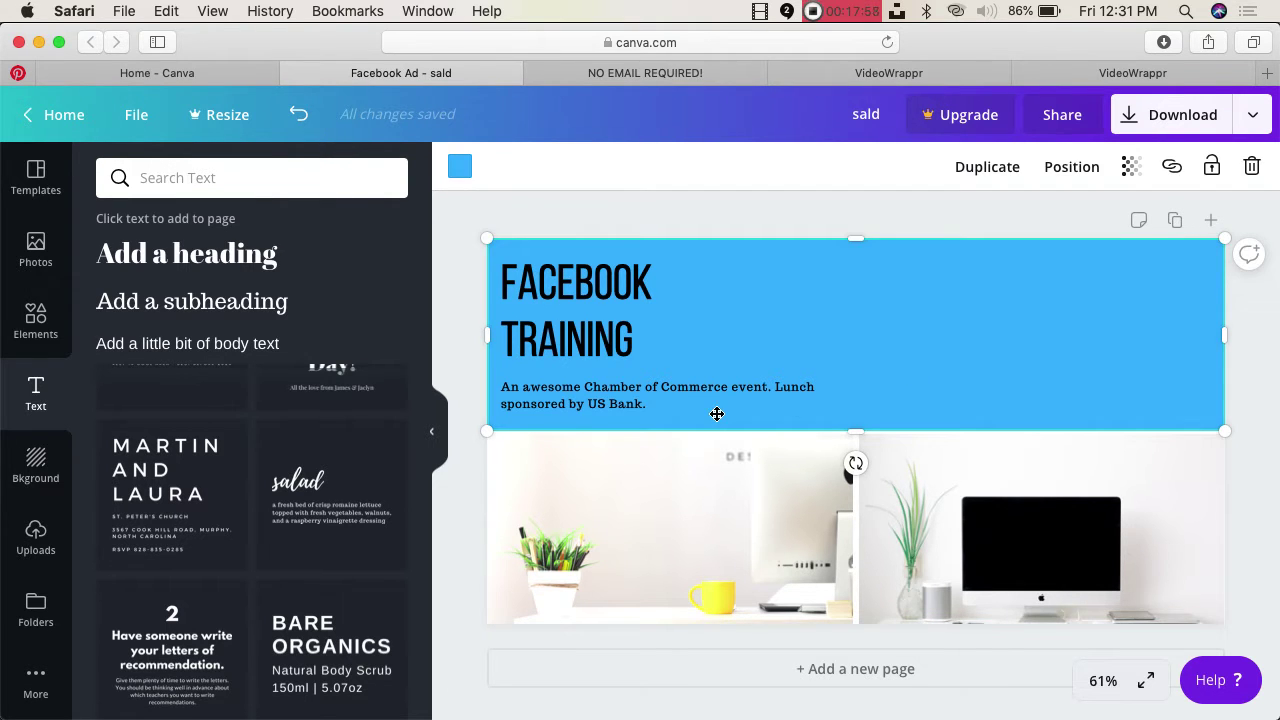
click(662, 406)
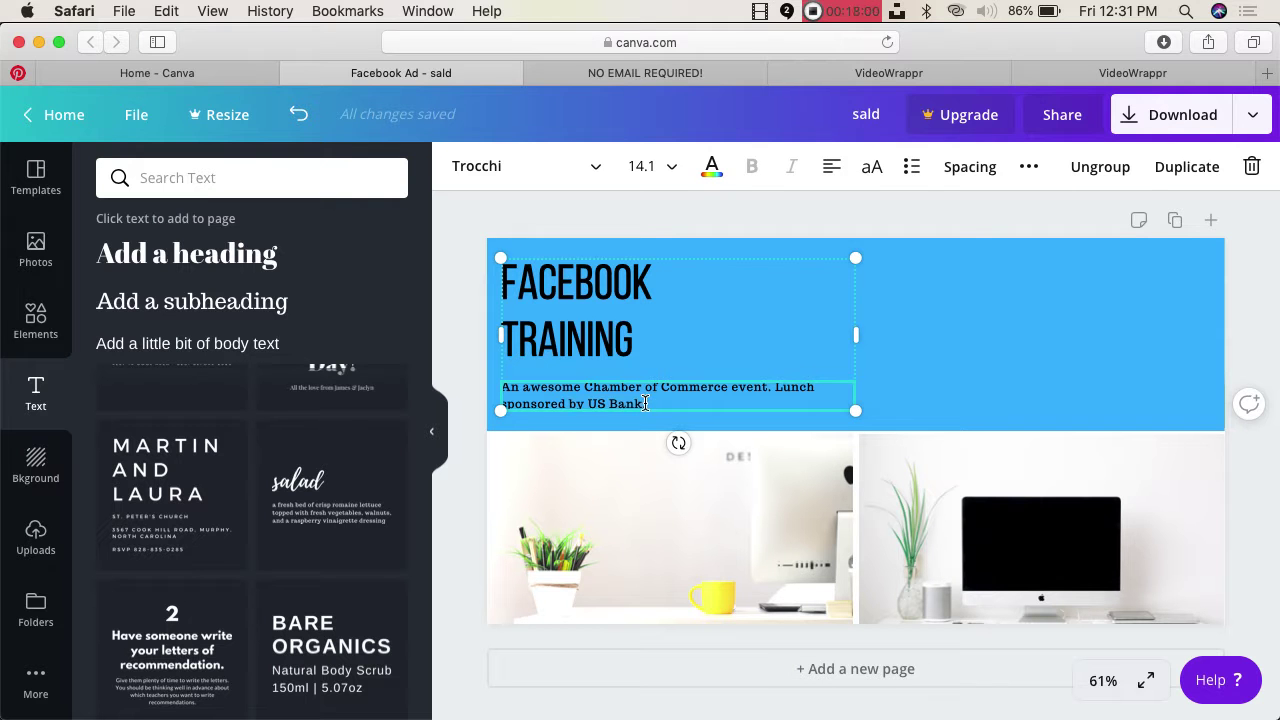
drag(645, 403, 503, 388)
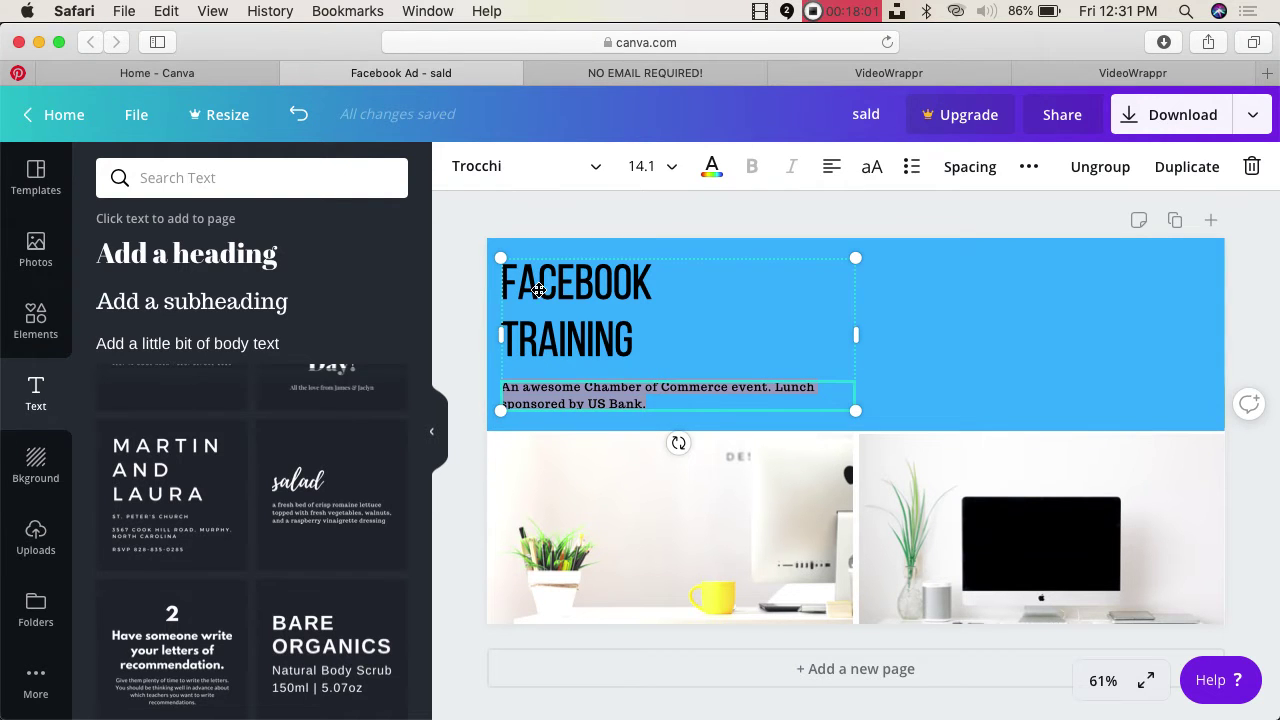
click(586, 168)
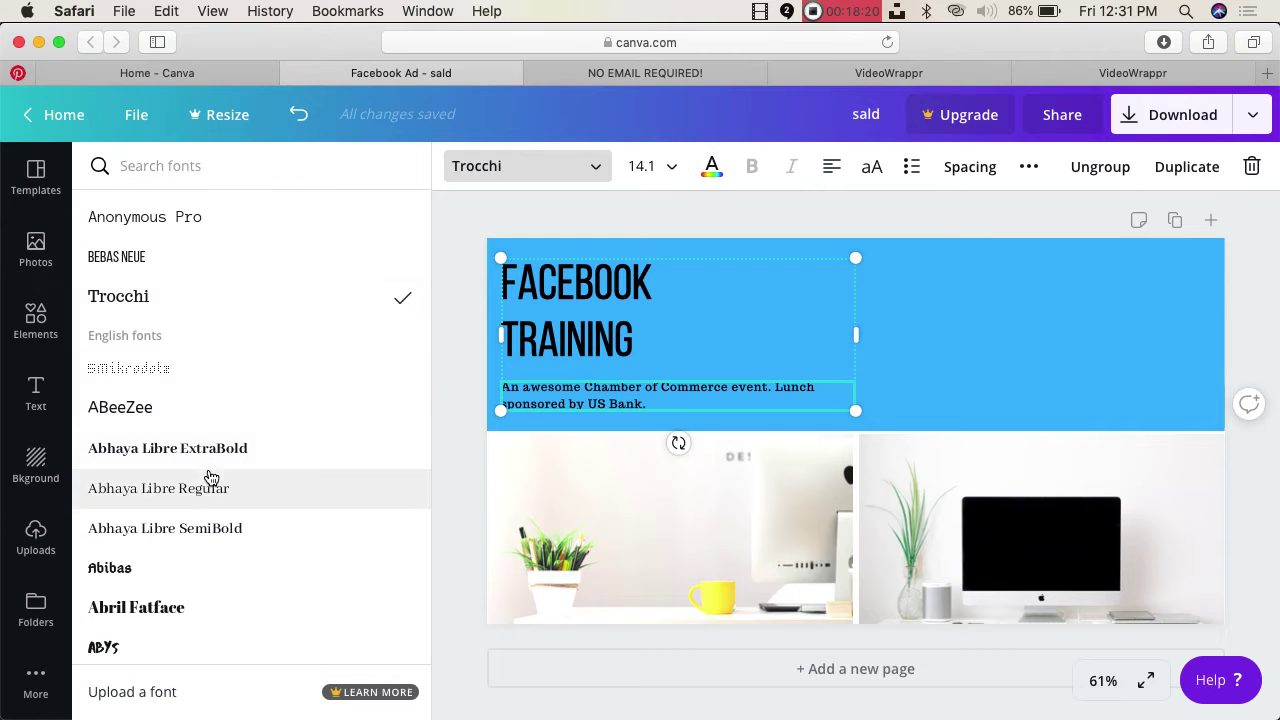
scroll(236, 536, down, 3)
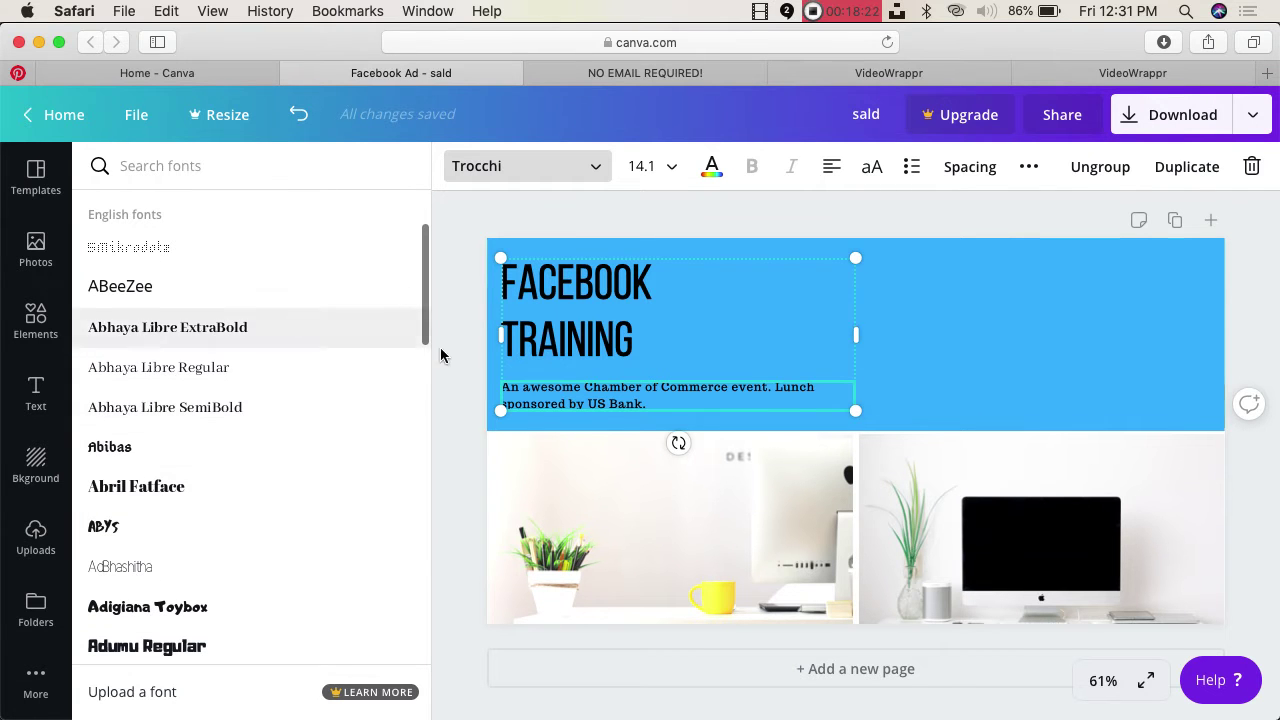
click(210, 369)
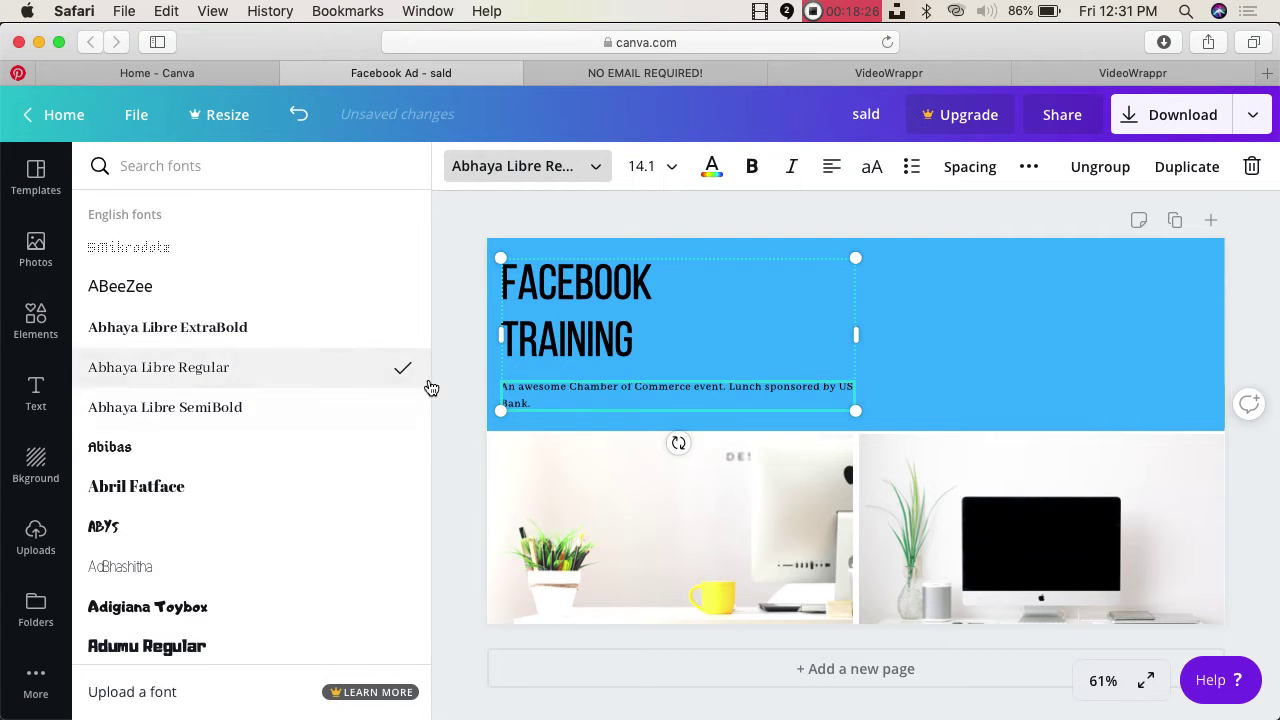
- Set the body text's font size to 18
click(642, 404)
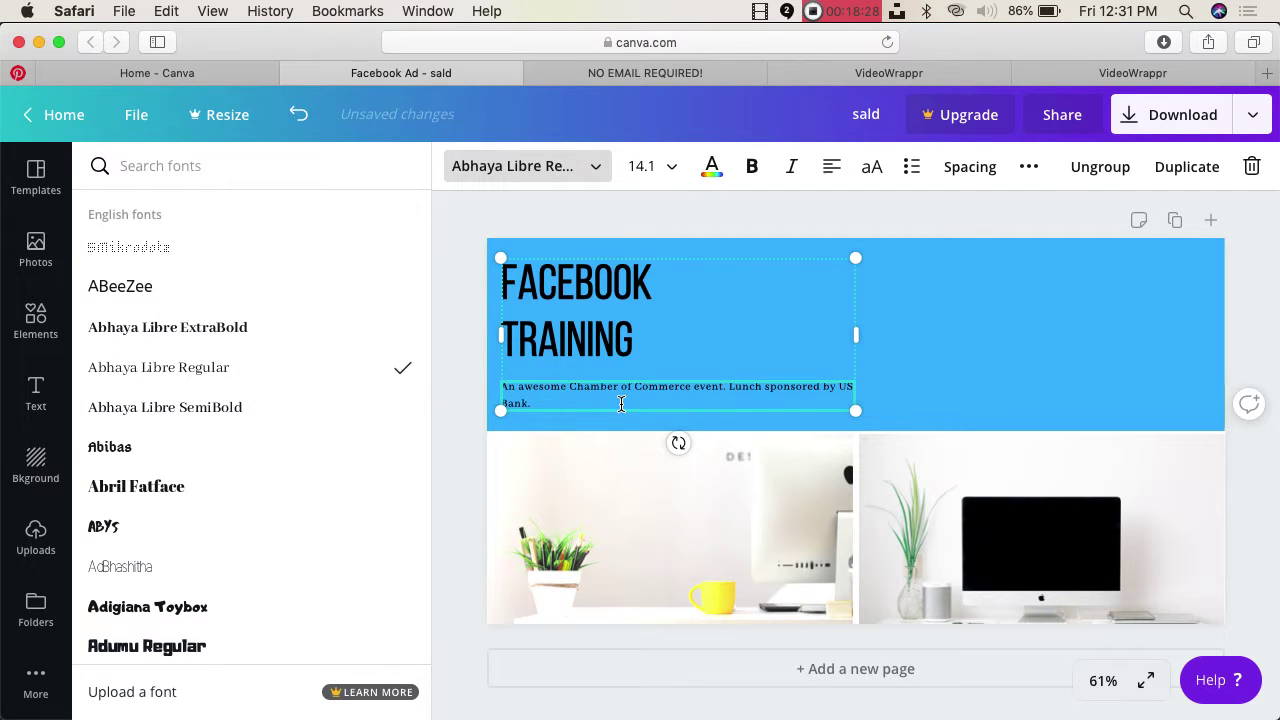
shift+click(499, 386)
click(678, 165)
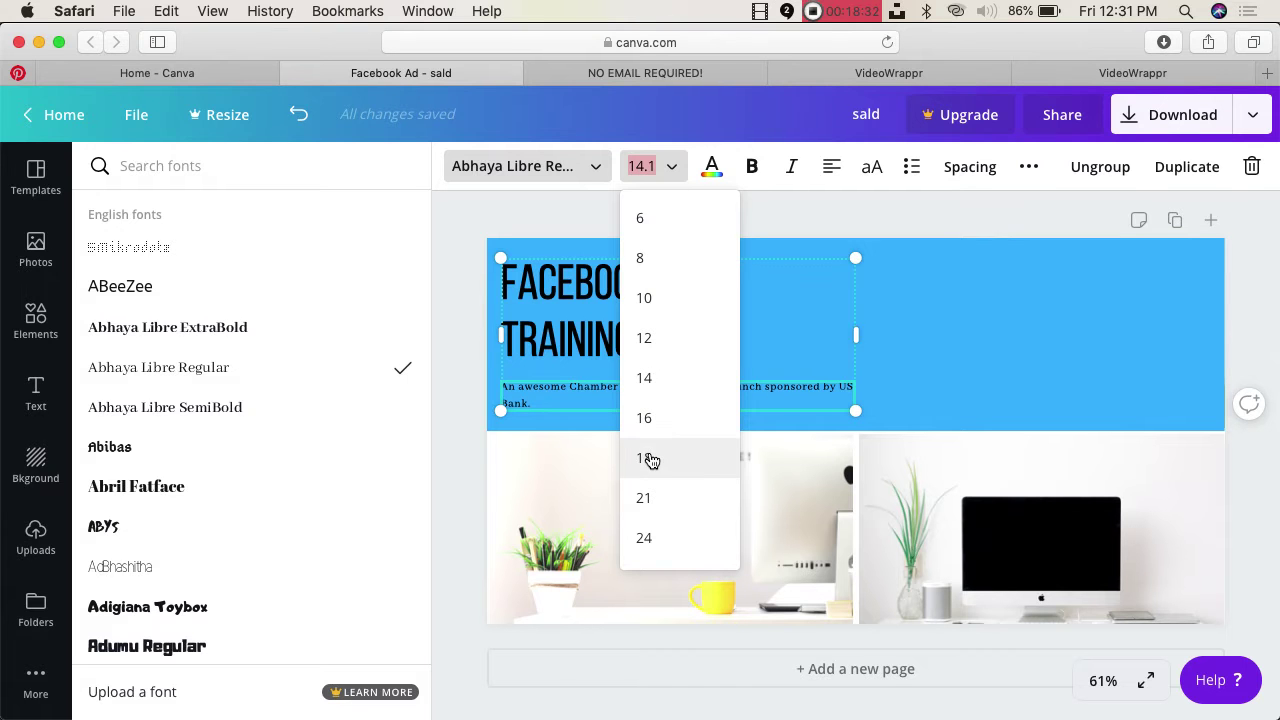
click(648, 459)
click(1261, 289)
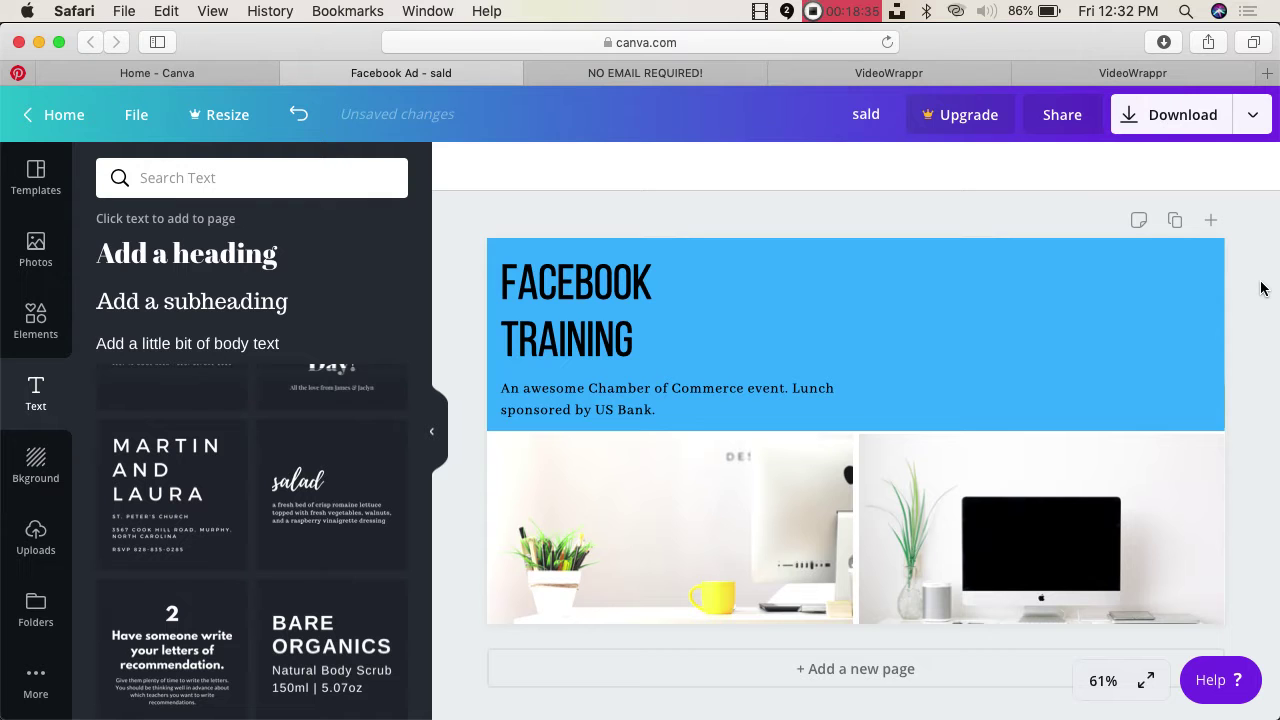
- Recolor the FACEBOOK TRAINING heading and the body text below it white
click(647, 320)
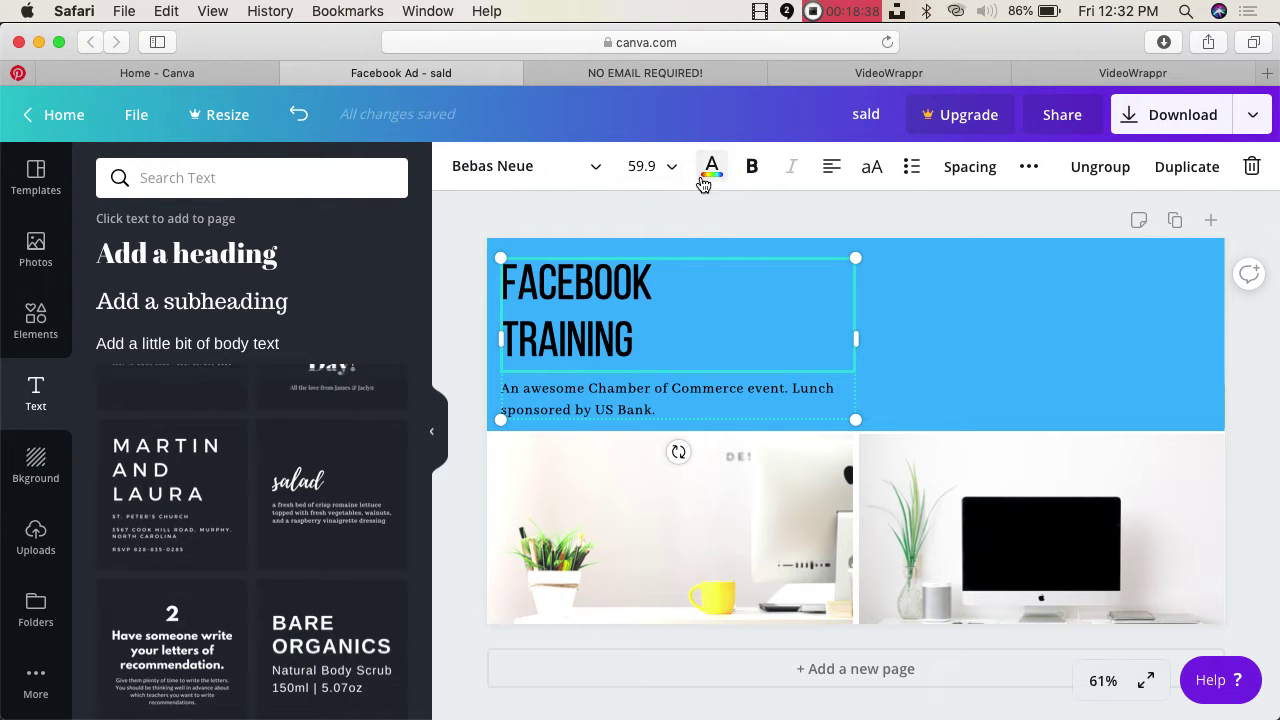
click(705, 180)
click(386, 352)
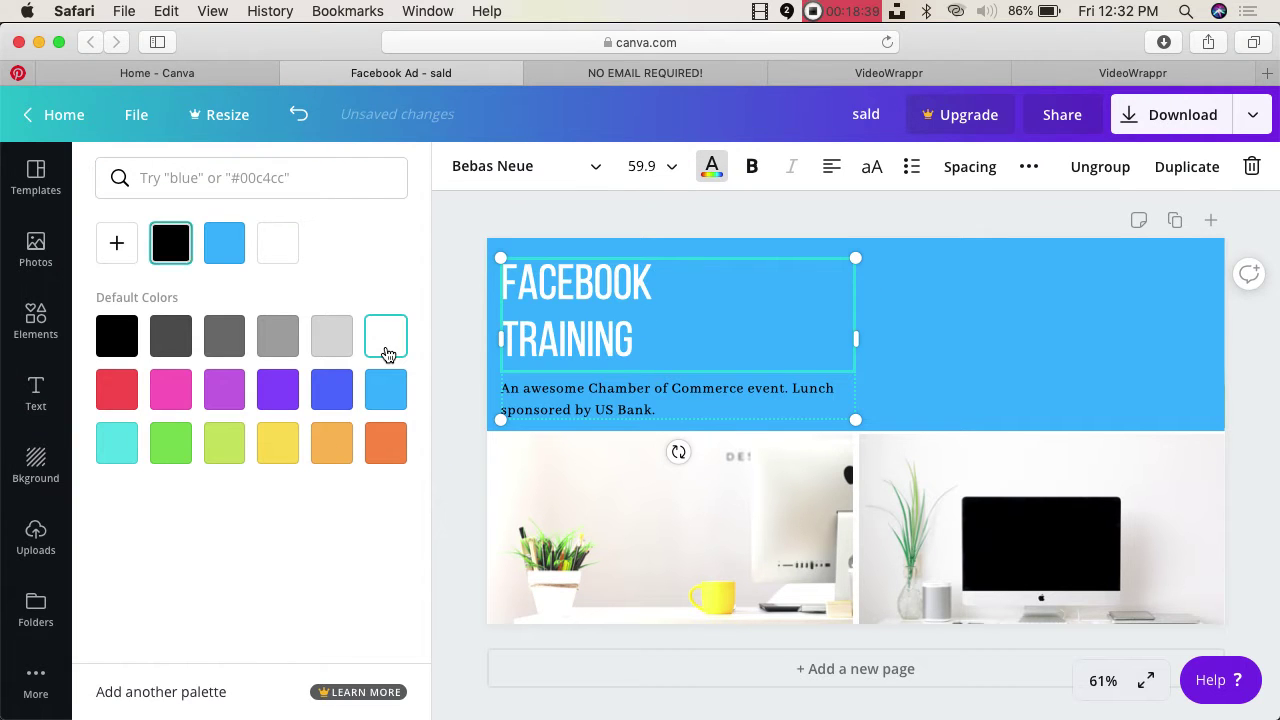
click(564, 397)
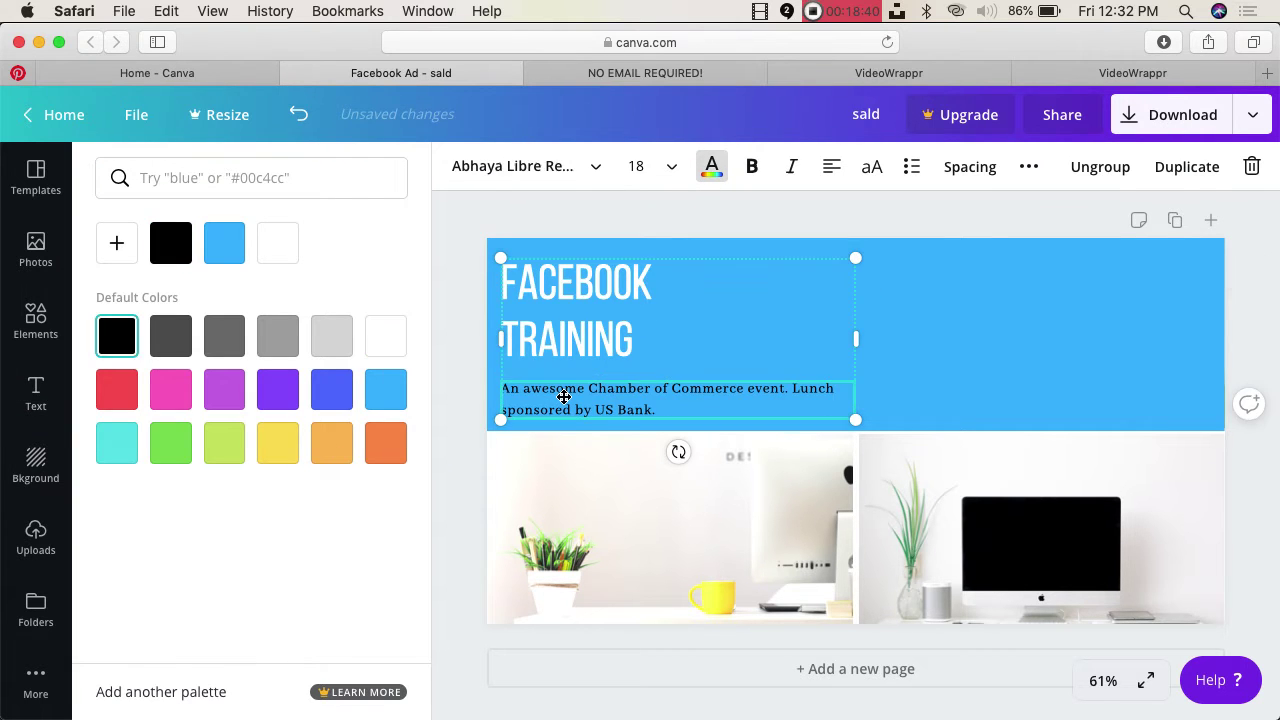
click(168, 346)
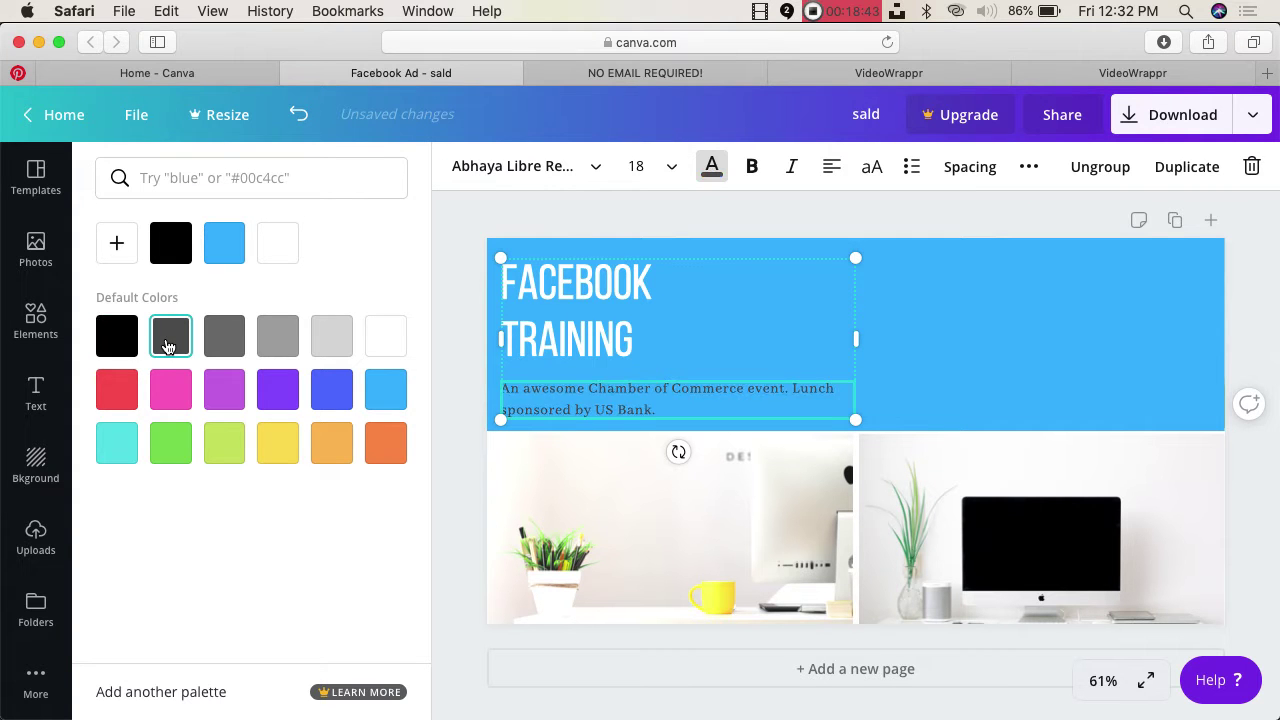
click(385, 338)
click(457, 285)
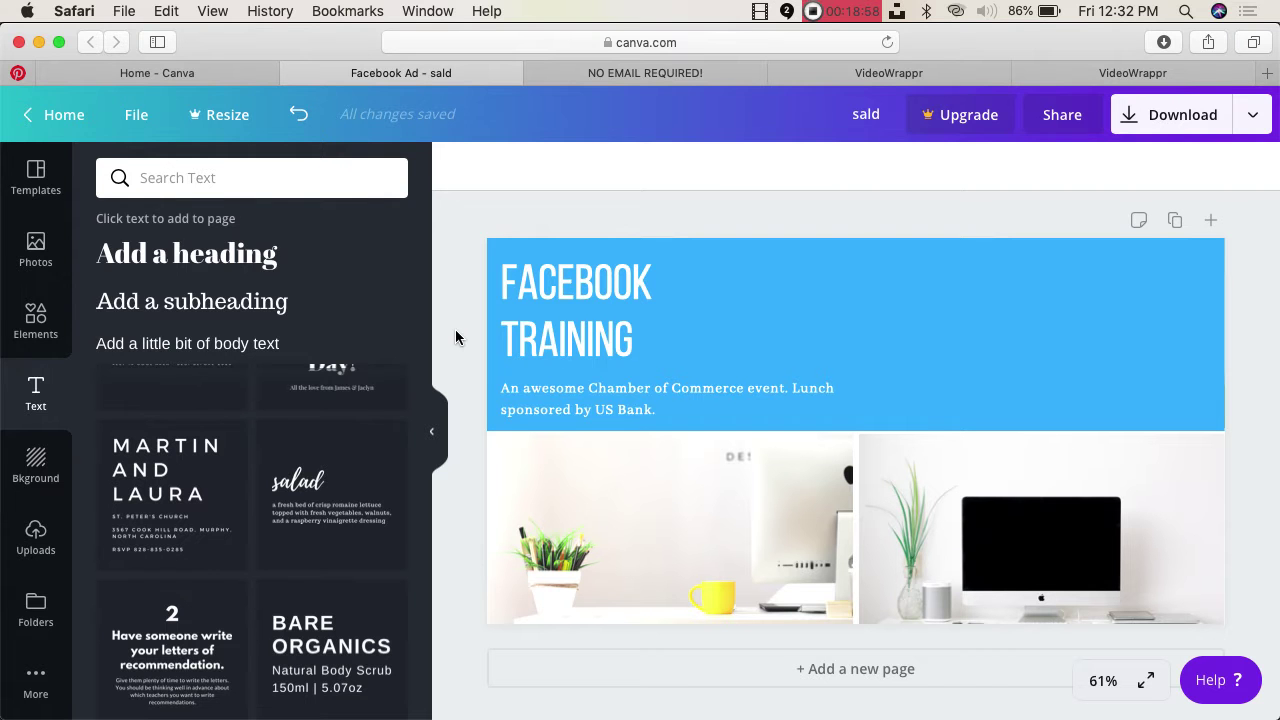
- Change the color of both the heading and the body text back to black
click(517, 348)
click(711, 166)
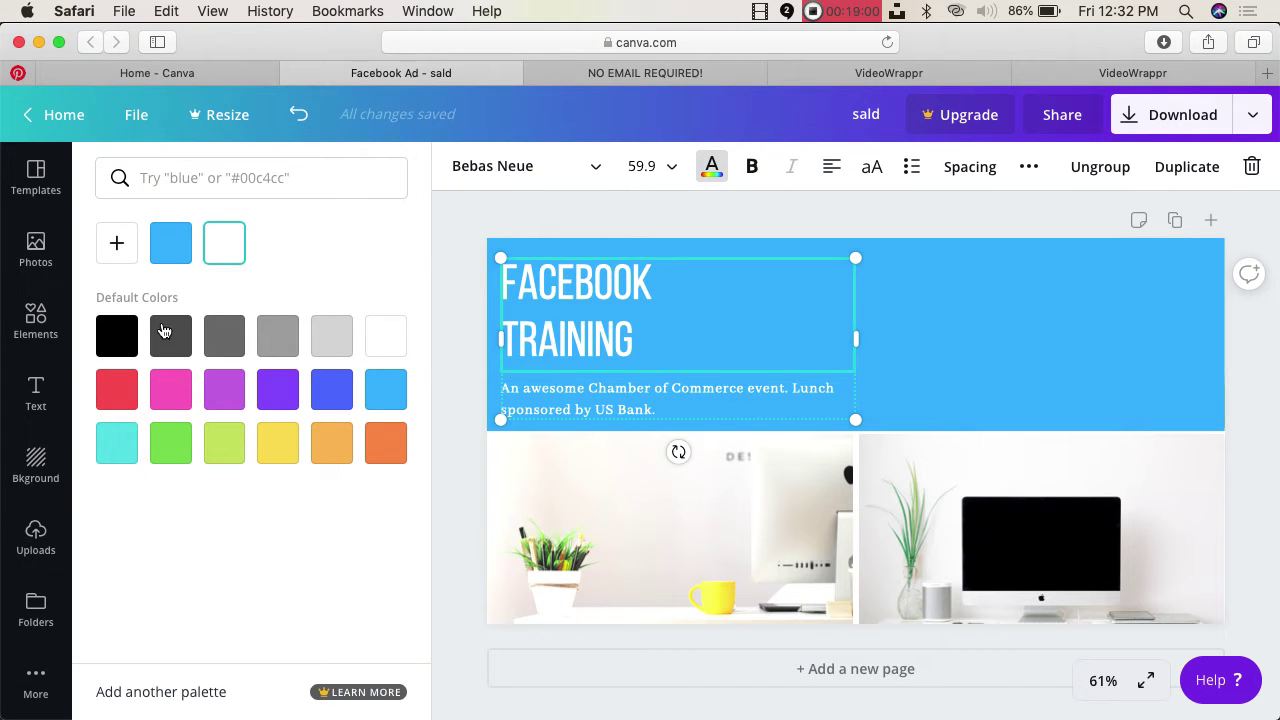
click(118, 337)
click(588, 398)
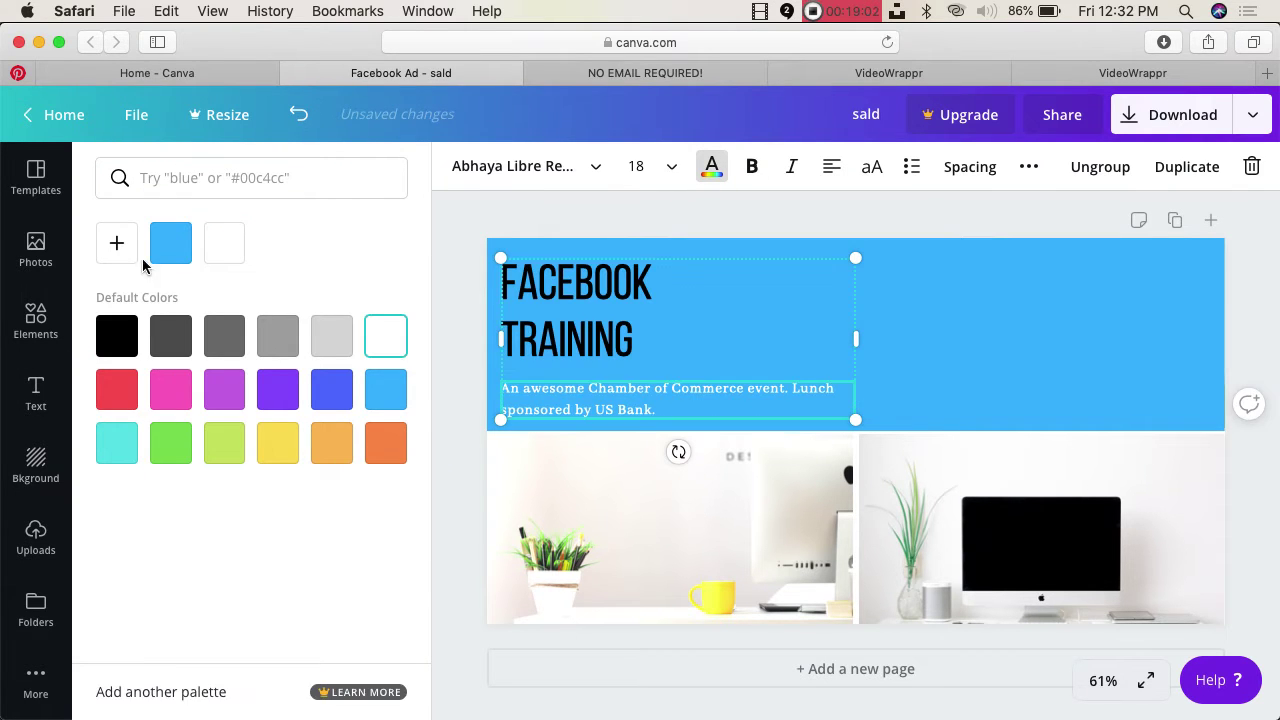
click(122, 336)
click(469, 221)
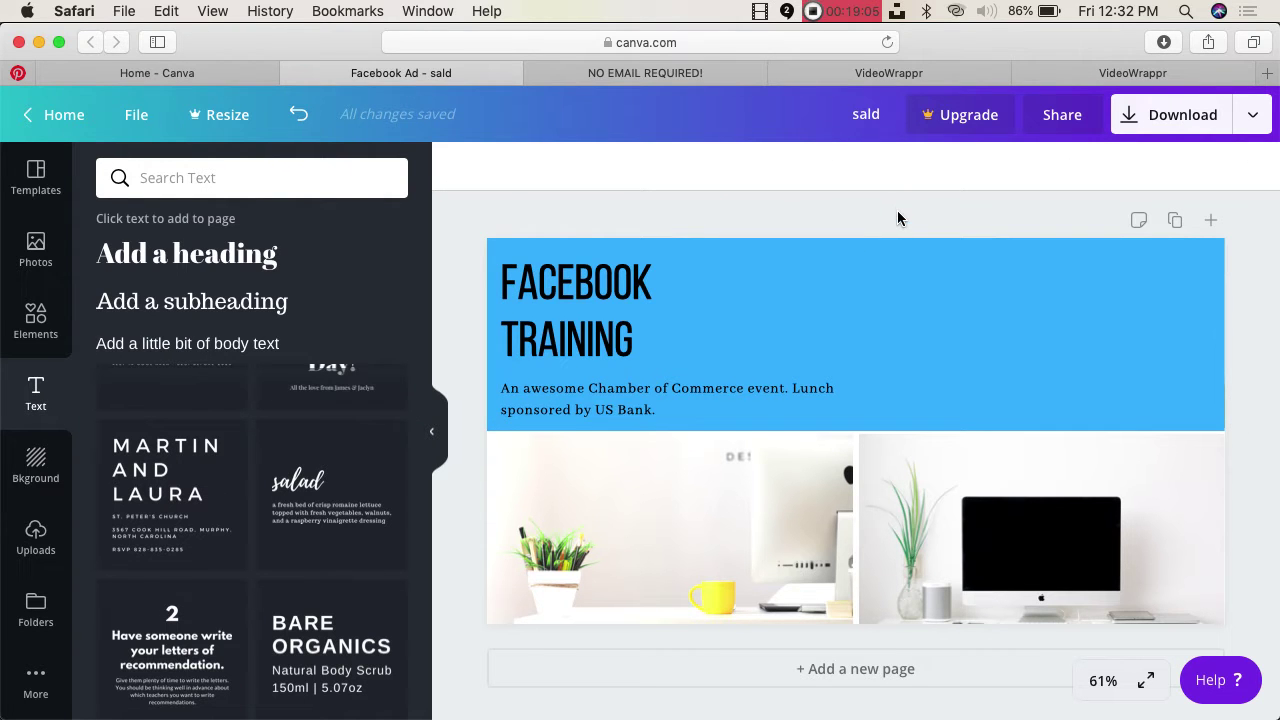
- Set the body text's font size to 24 and shift the text group slightly upward within the blue rectangle
click(670, 413)
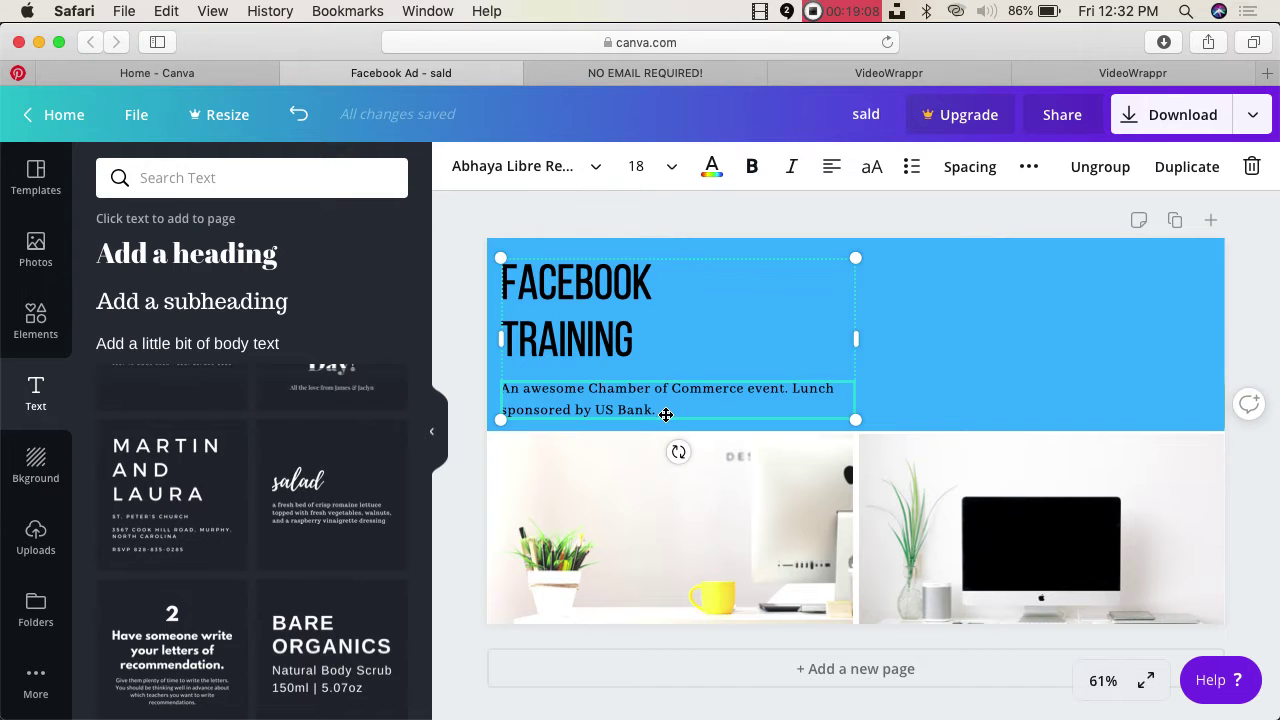
drag(657, 412, 480, 385)
click(672, 166)
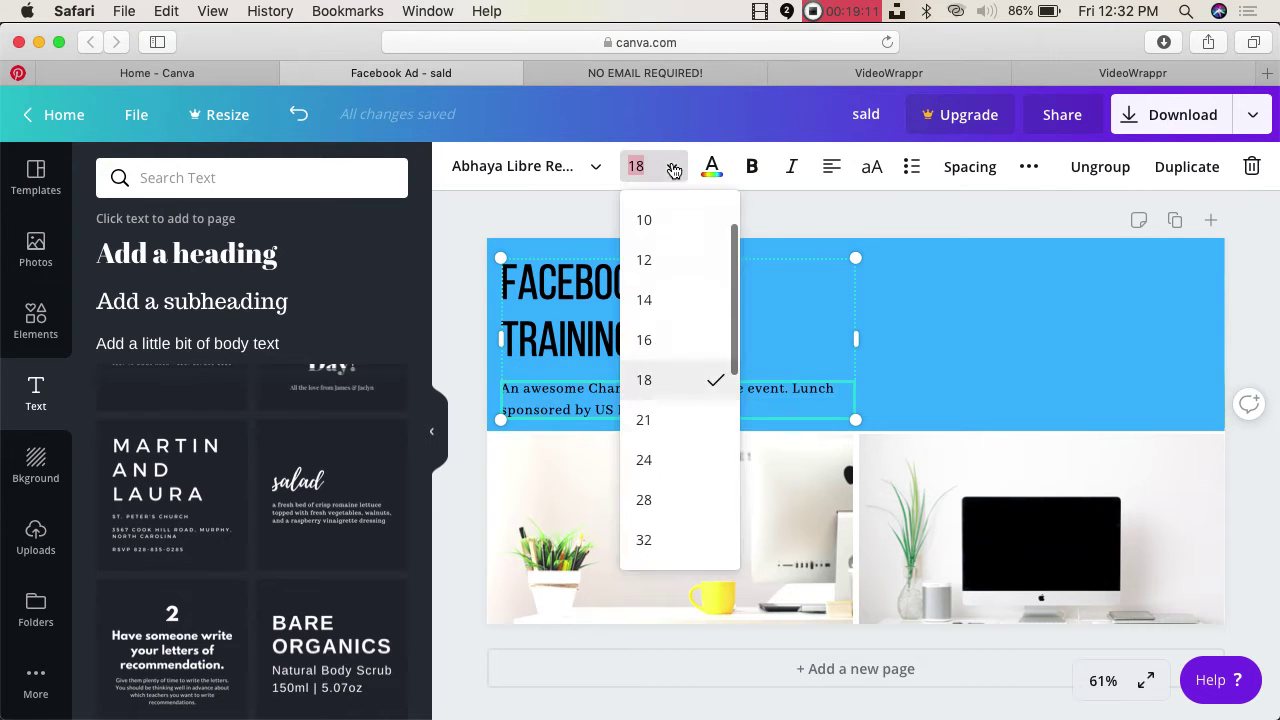
click(648, 460)
click(1056, 231)
drag(817, 344, 803, 340)
click(988, 208)
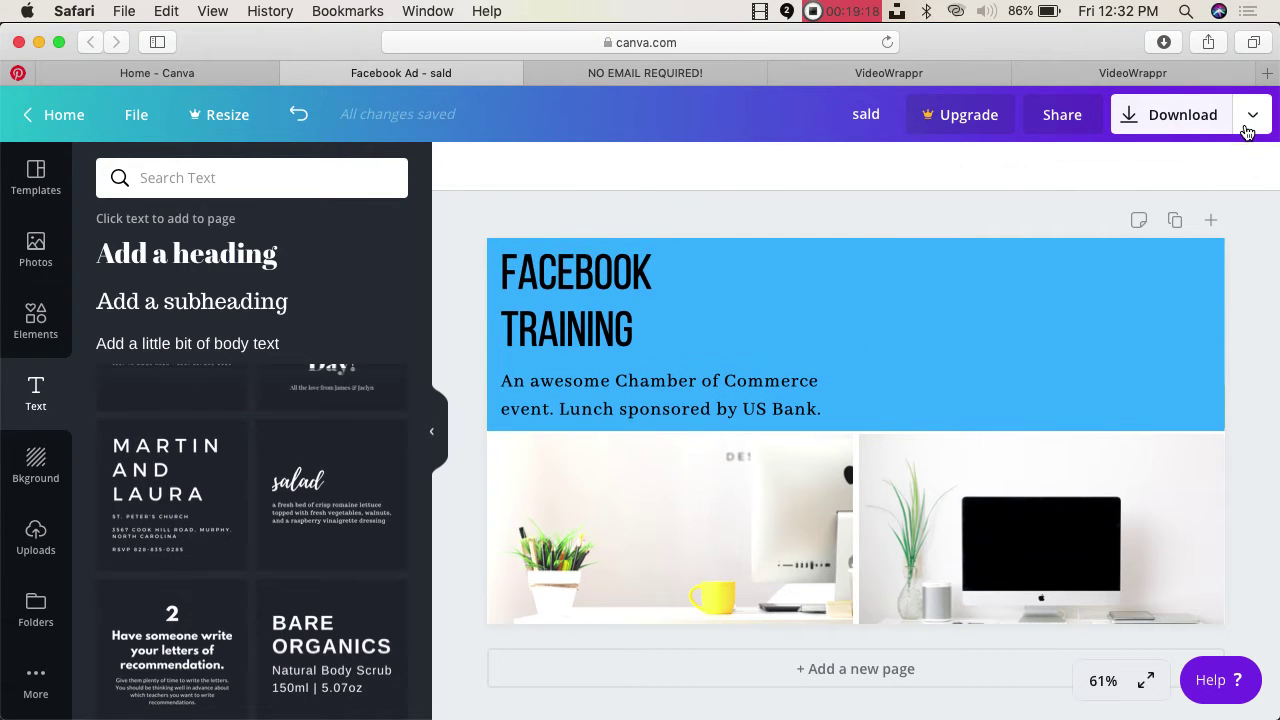
- Download the finished ad design as a PNG file
click(1191, 126)
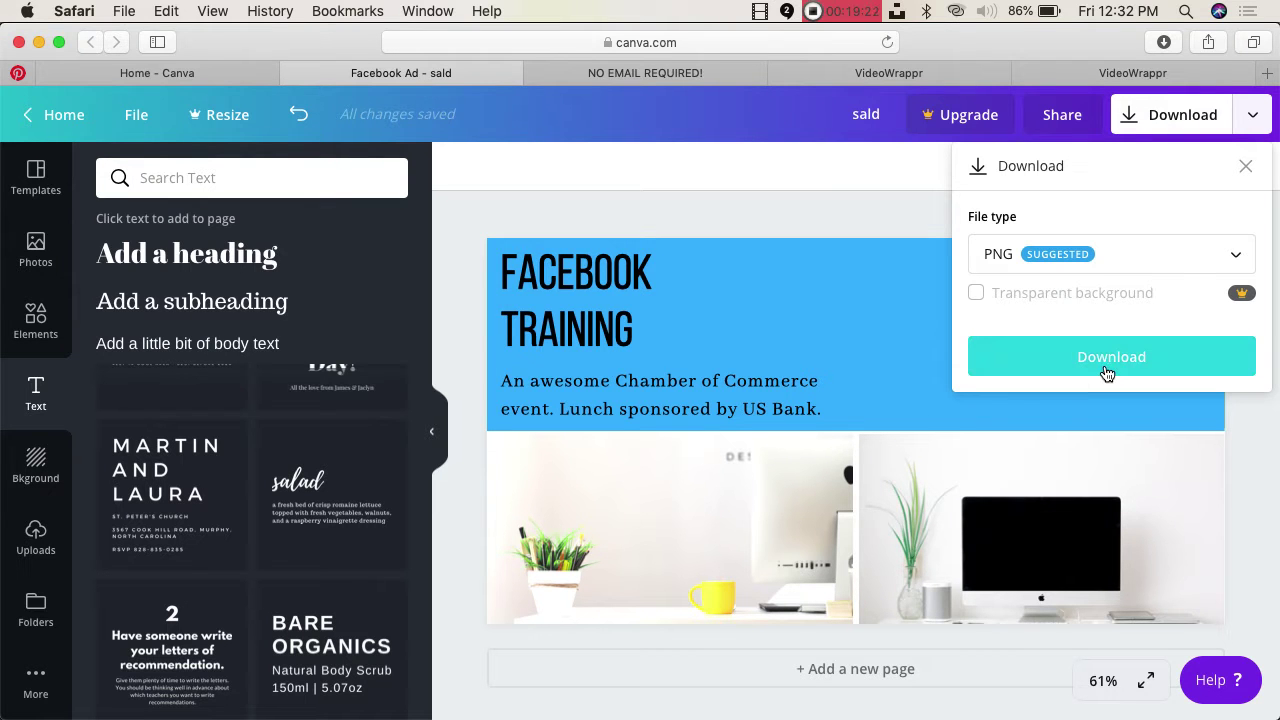
click(1106, 373)
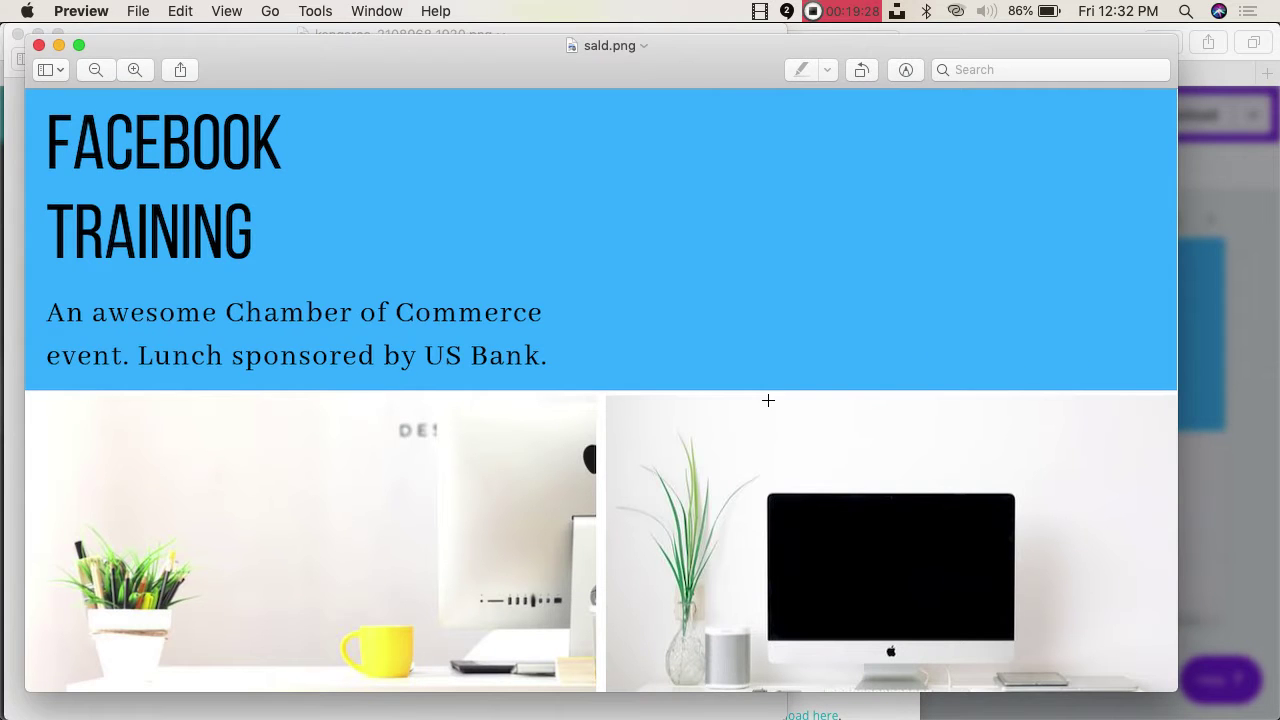
- Open Facebook's Text Overlay Tool at facebook.com/ads/tools/text_overlay in a new Safari tab
click(1266, 80)
click(1266, 78)
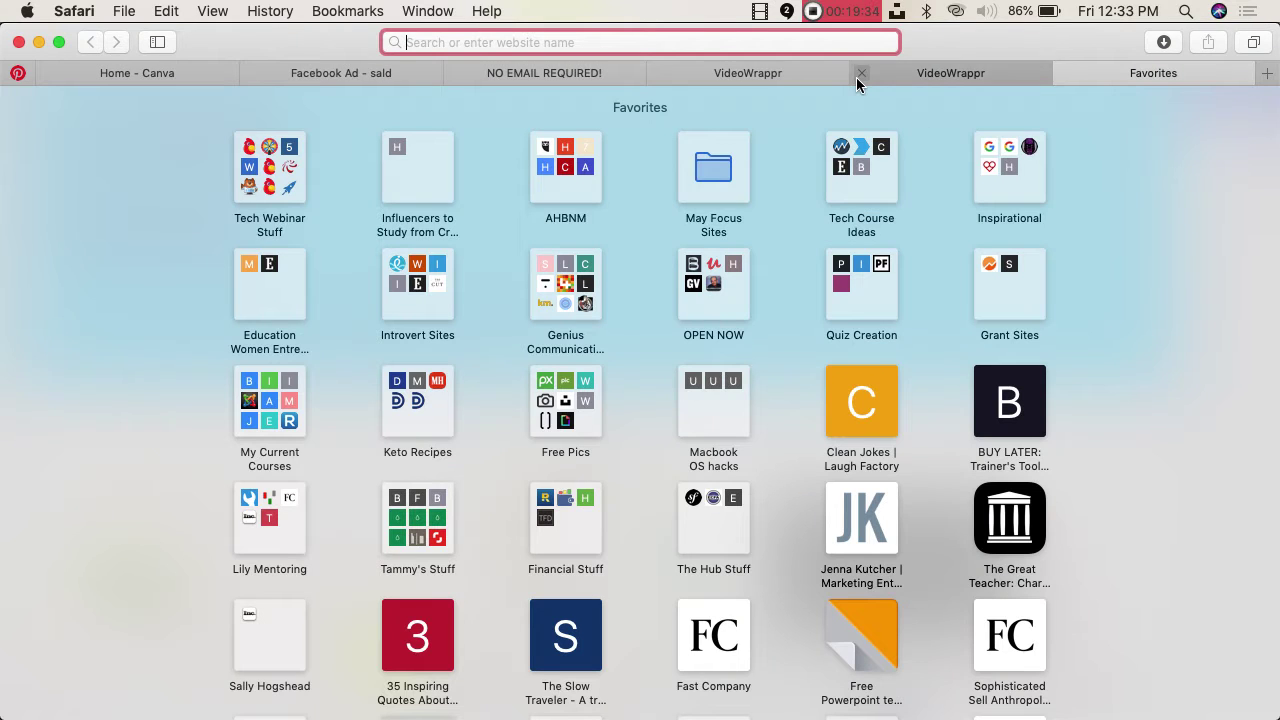
text(face)
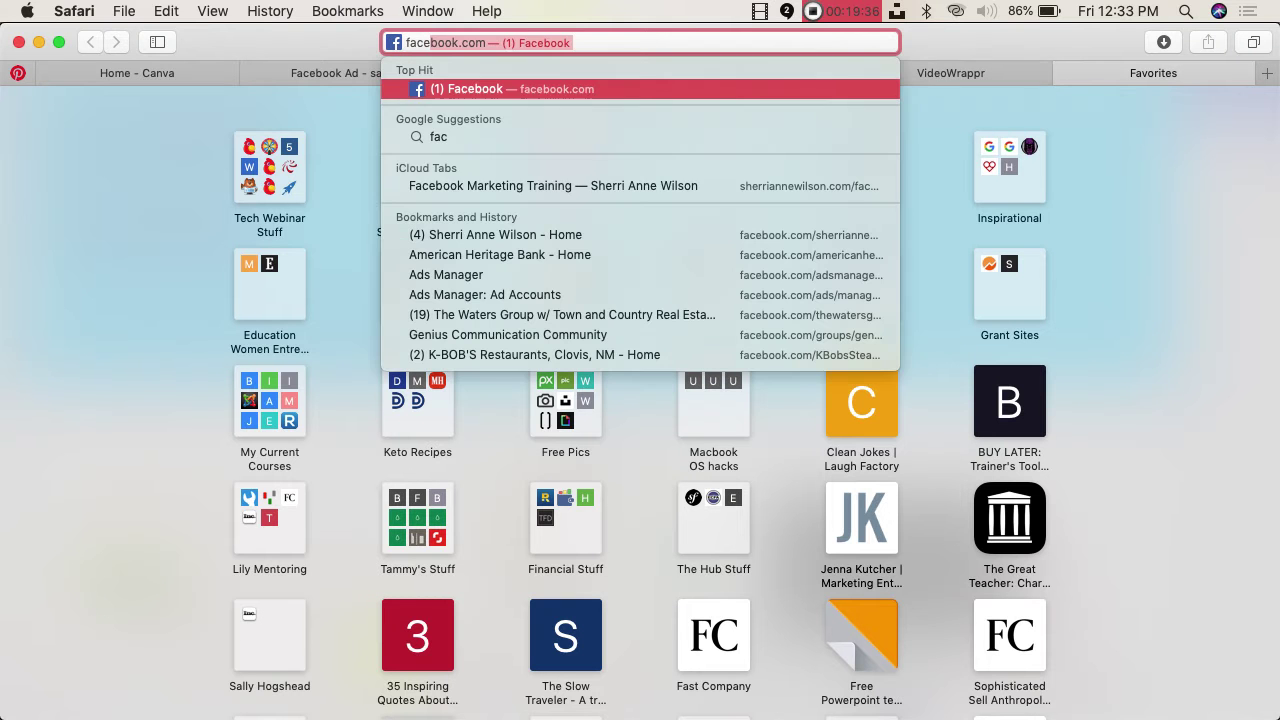
text(book.com/)
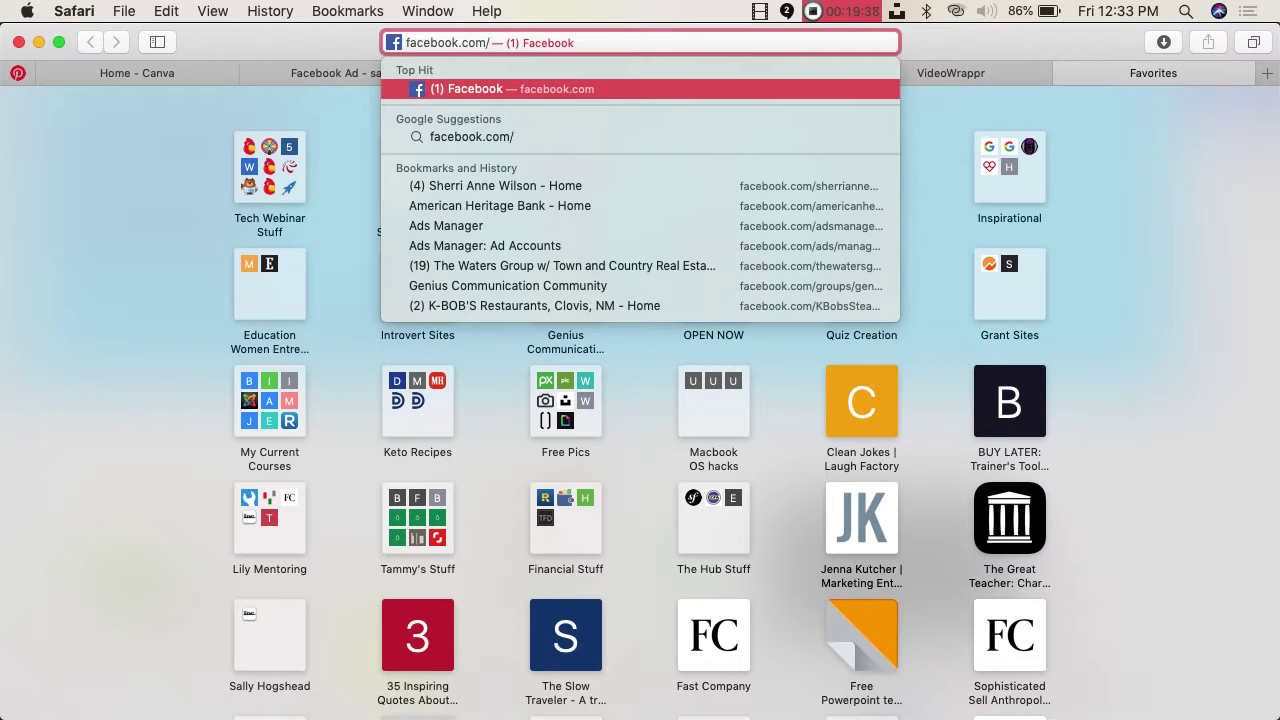
text(ads/tools/)
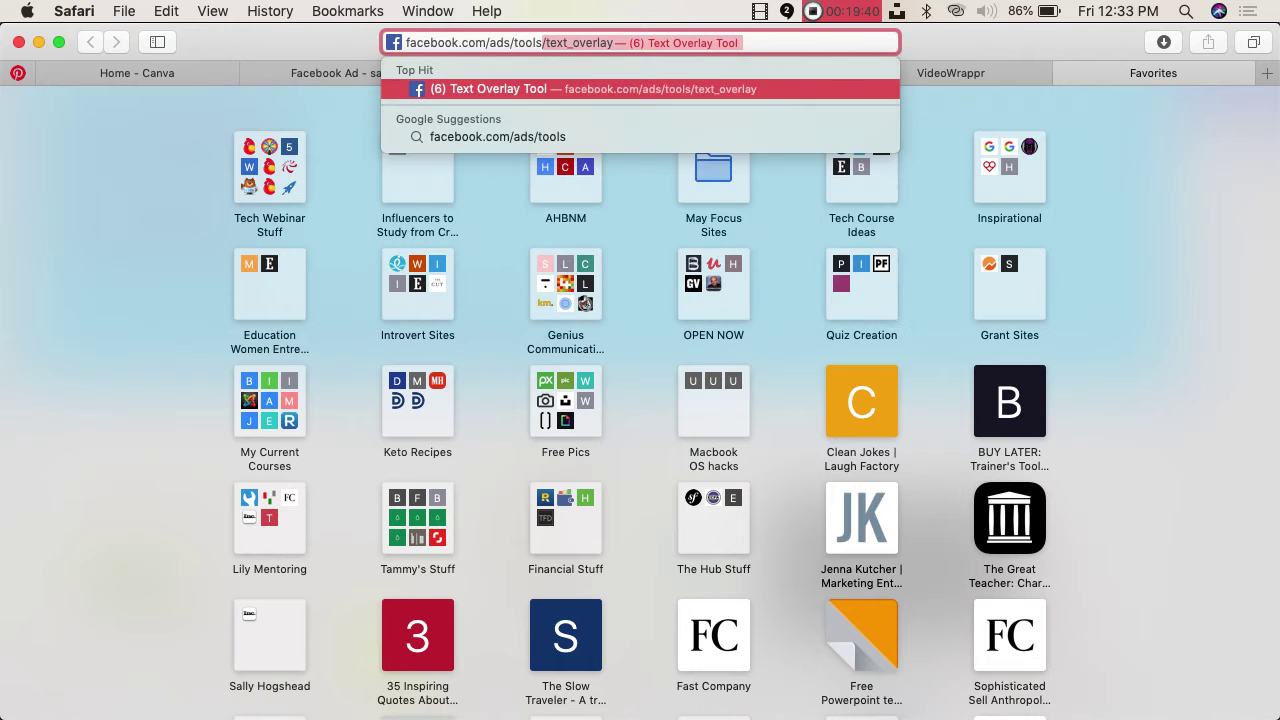
text(text_overlay)
key(Return)
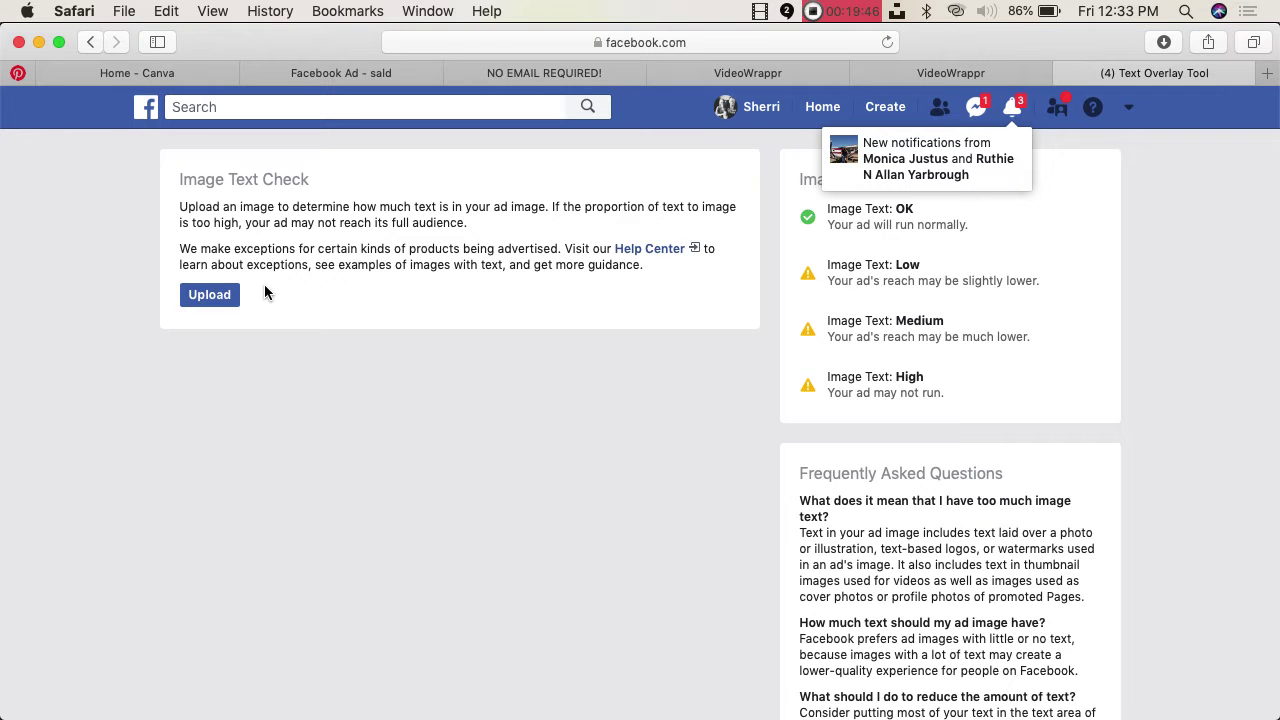
- Upload sald.png from the Downloads folder to the Image Text Check
click(213, 305)
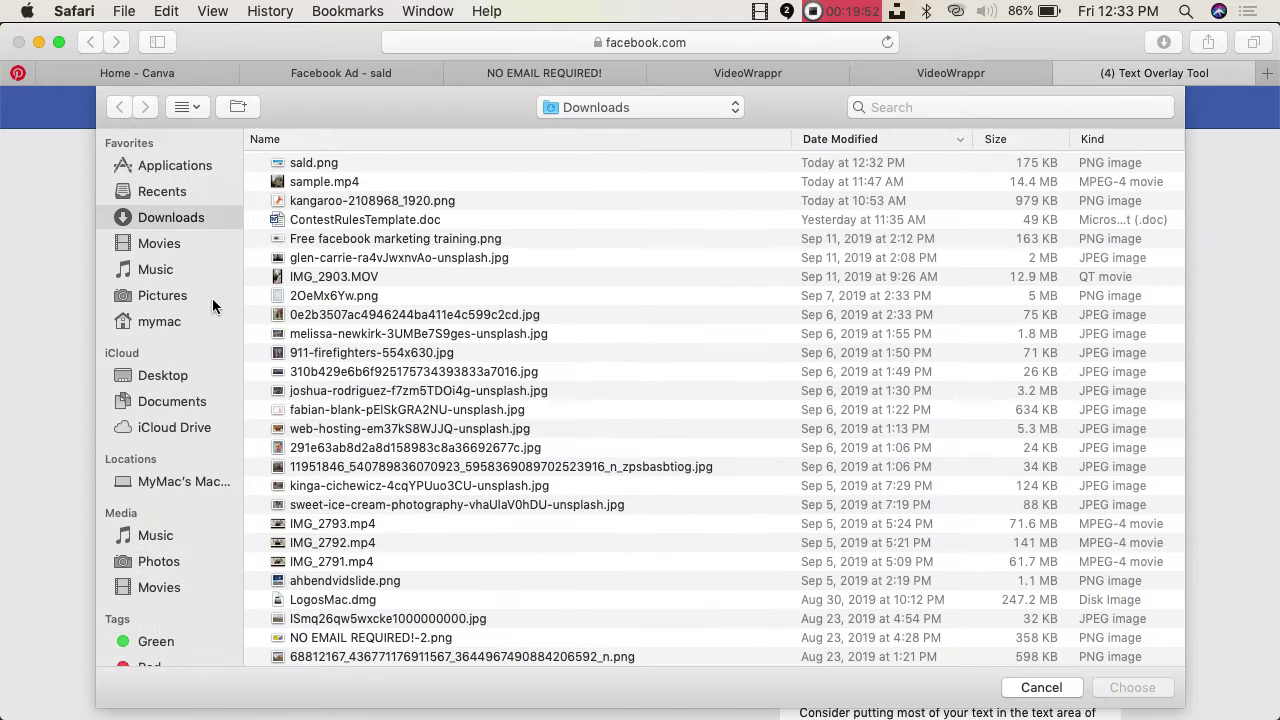
click(314, 165)
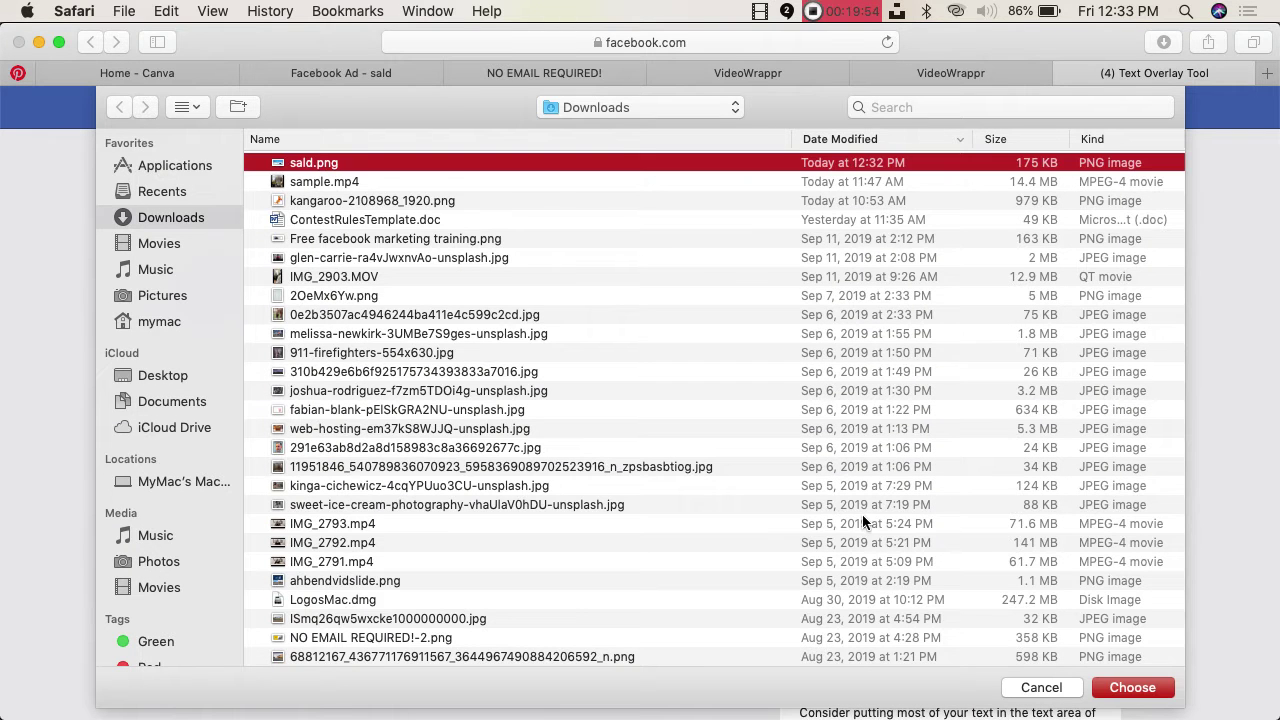
click(1133, 688)
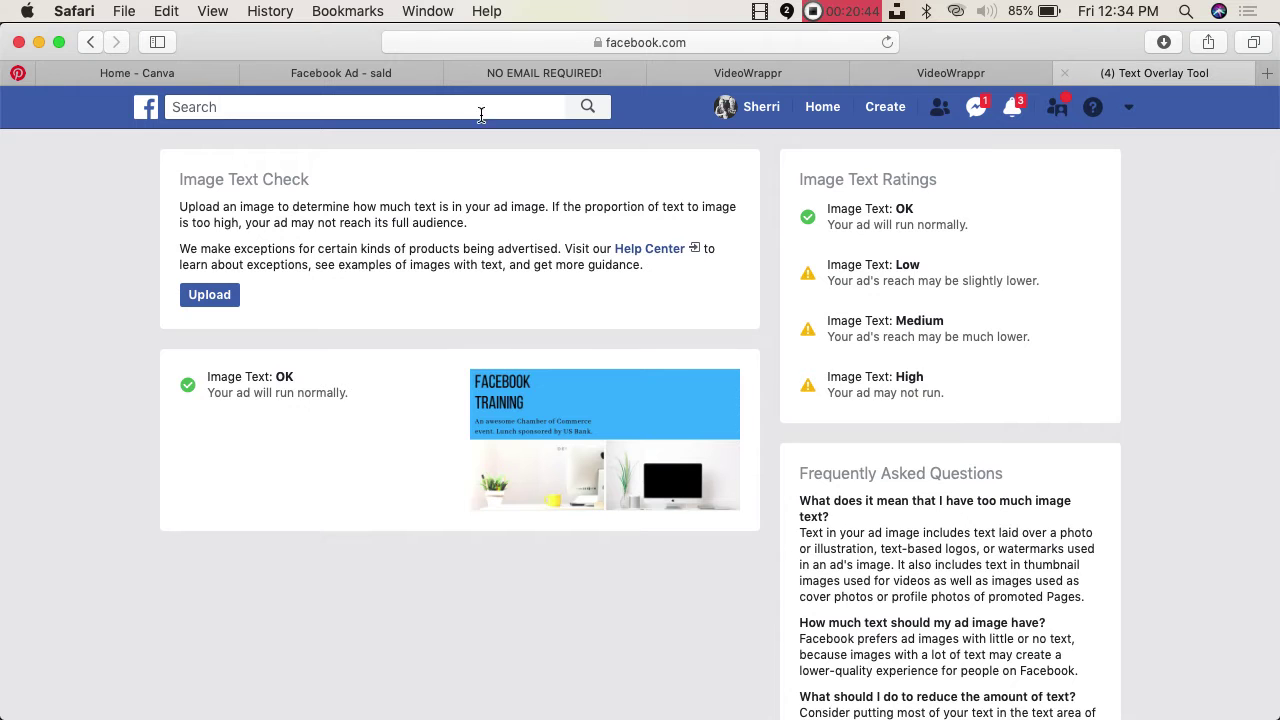
- Return to the Canva home page, browse the existing designs and open the "Free facebook marketing training" design
click(158, 75)
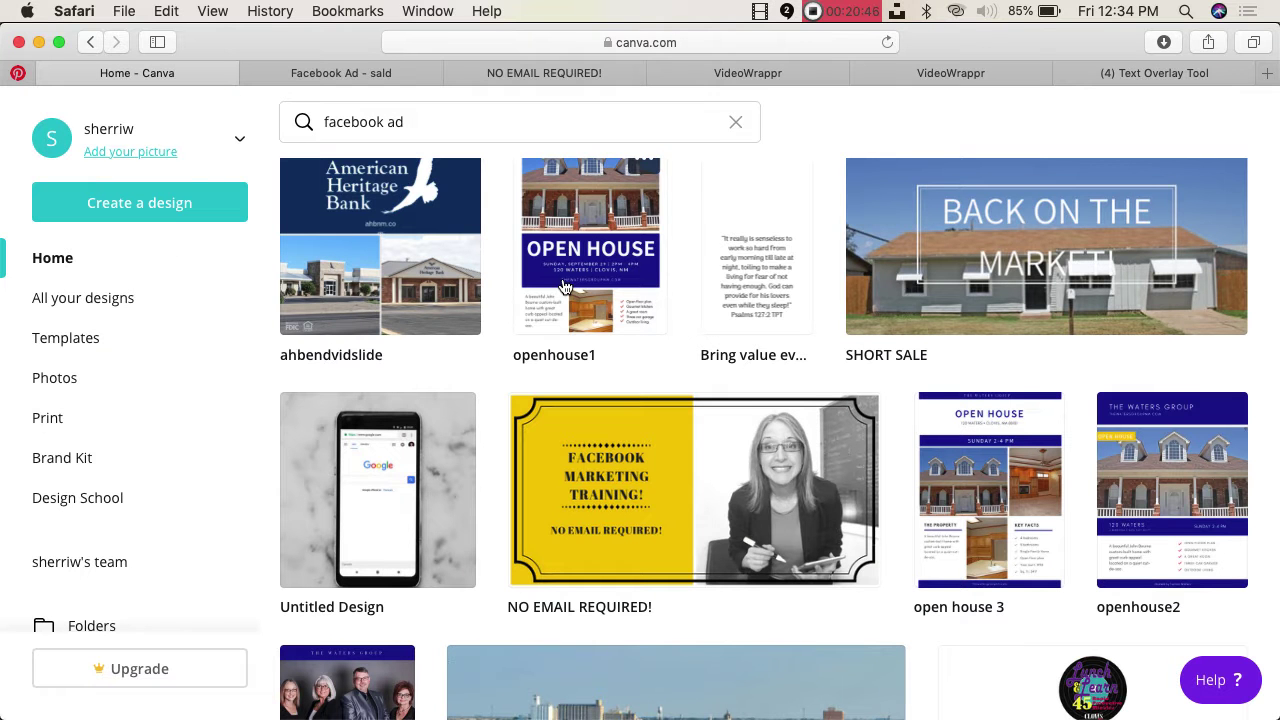
scroll(565, 287, down, 2)
scroll(700, 450, down, 5)
scroll(704, 464, down, 2)
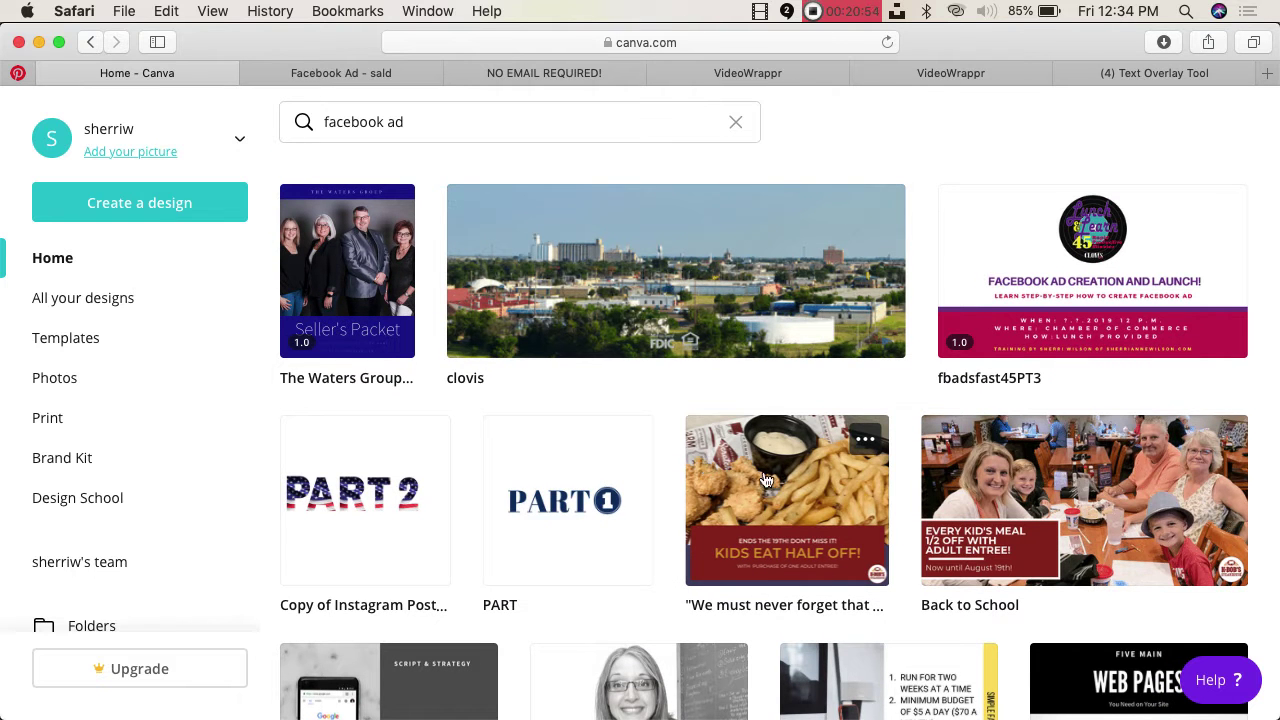
scroll(796, 500, up, 6)
scroll(796, 500, up, 10)
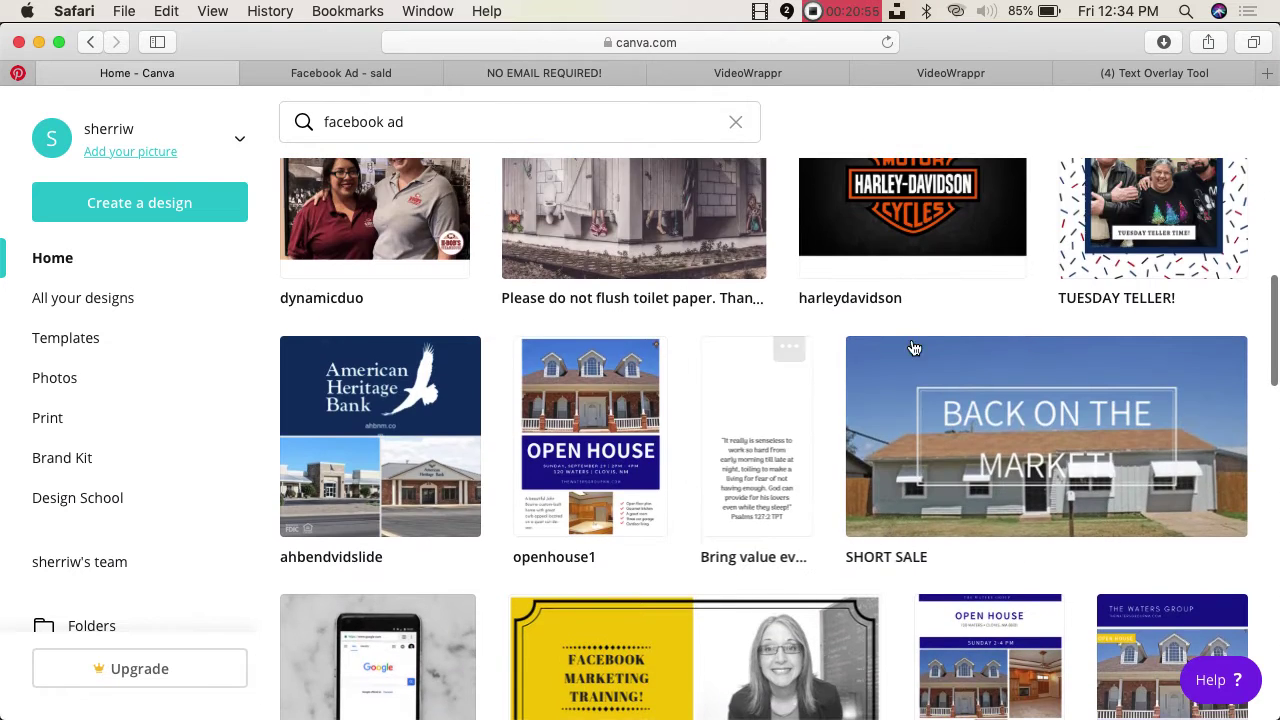
scroll(740, 483, down, 3)
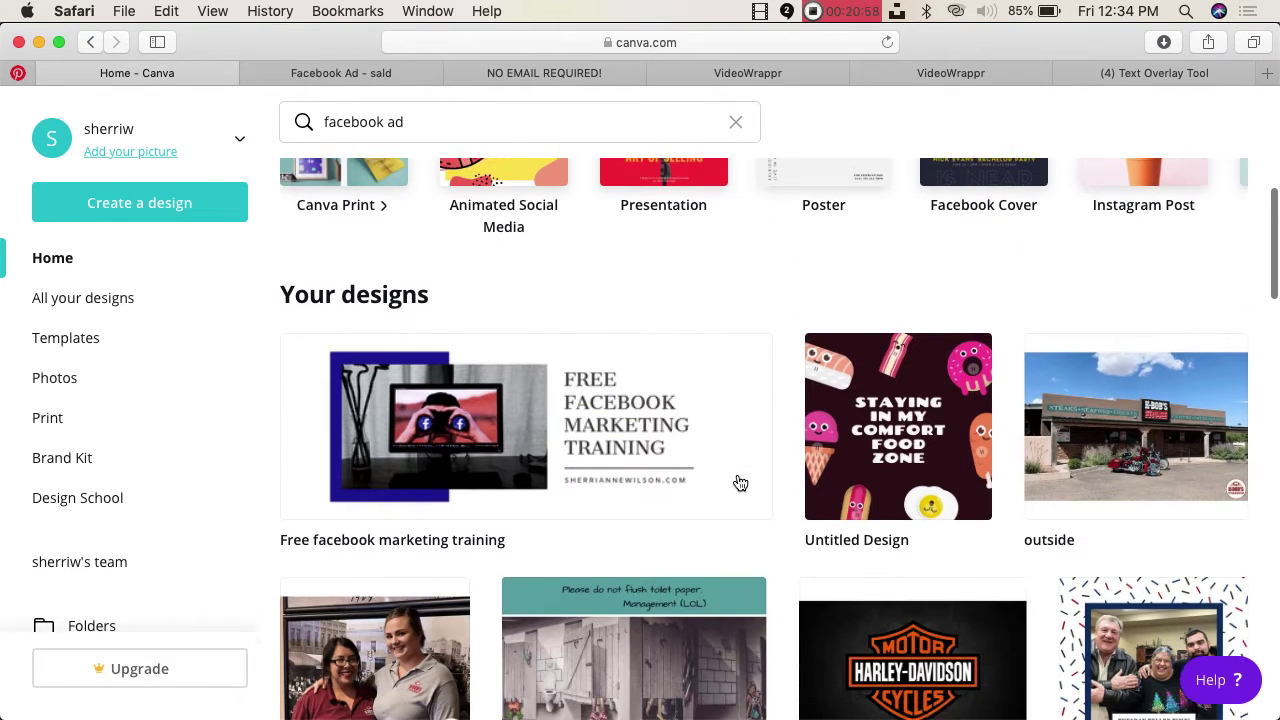
click(612, 448)
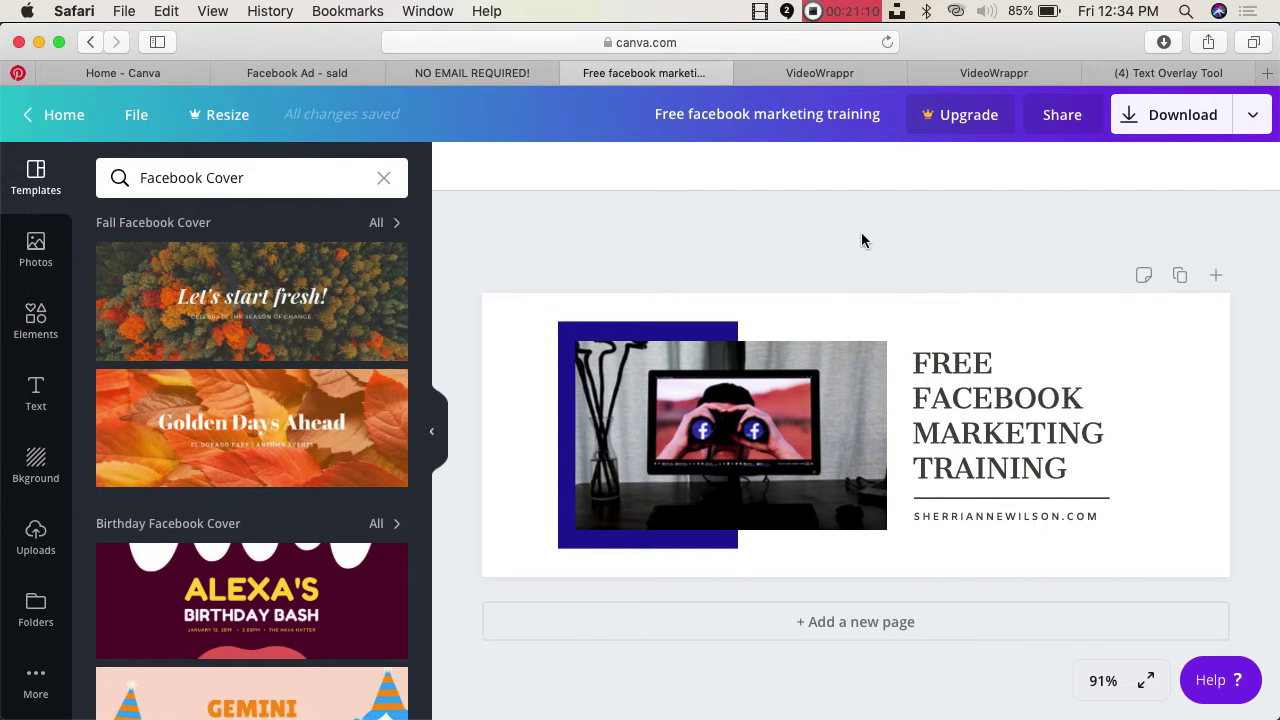
- Go back to the Canva home page and open the "Please do not flush toilet paper" design as another example
click(269, 73)
click(145, 80)
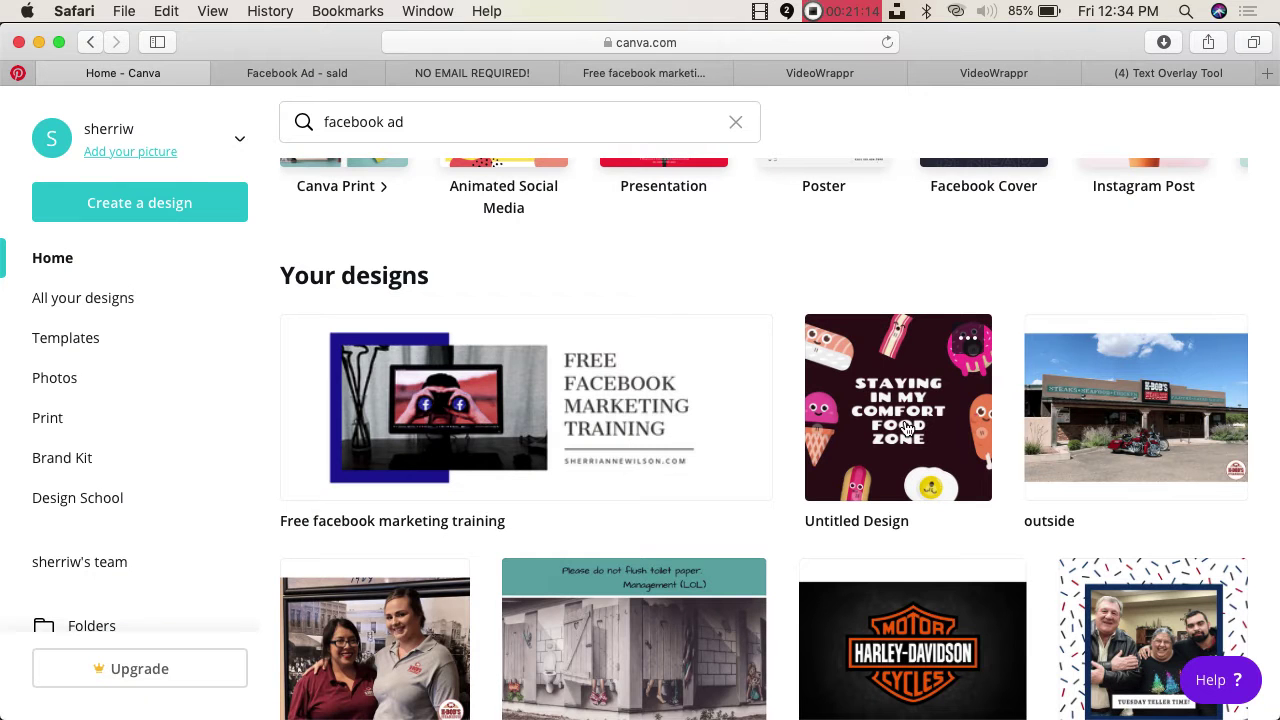
scroll(906, 428, down, 5)
scroll(906, 428, up, 1)
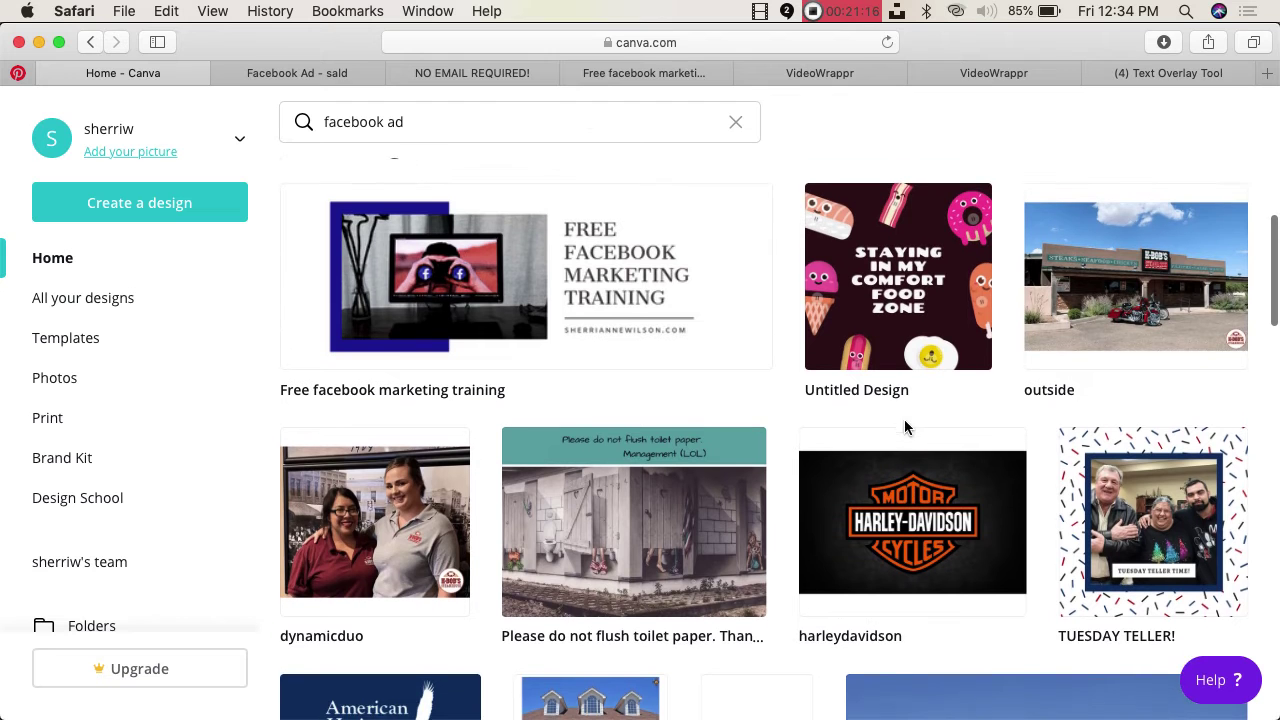
scroll(906, 428, up, 1)
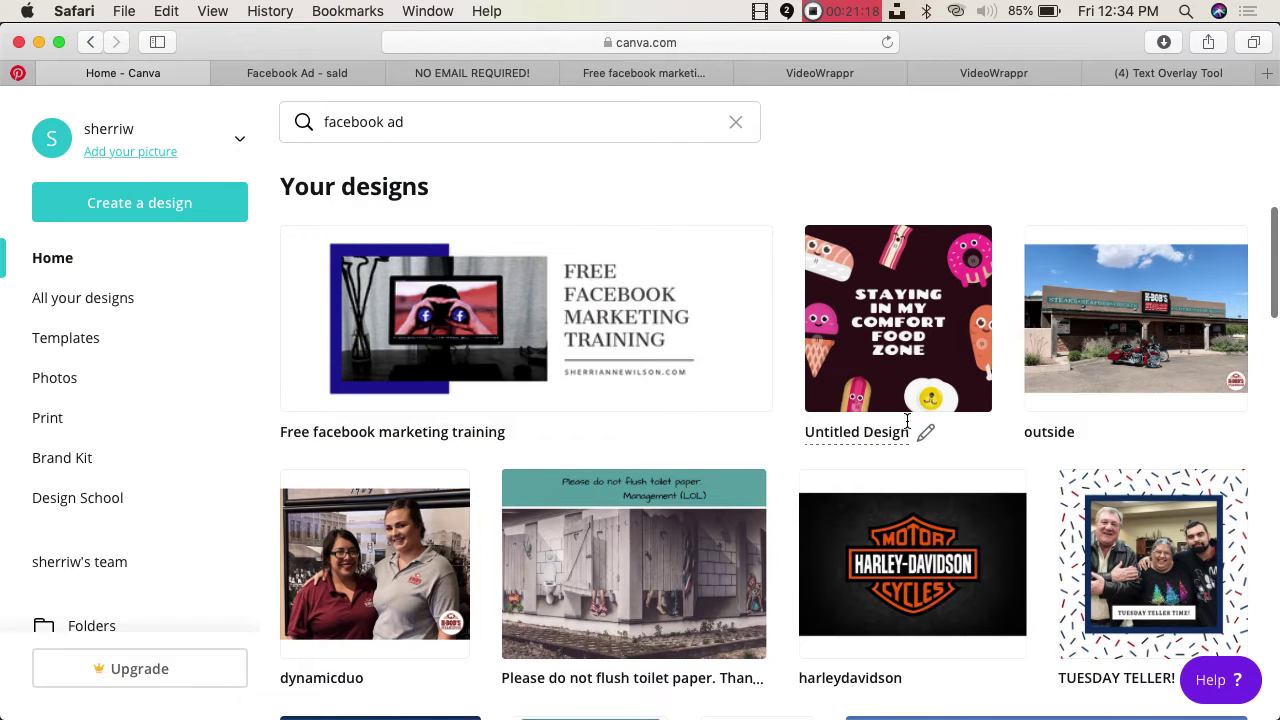
scroll(679, 427, down, 1)
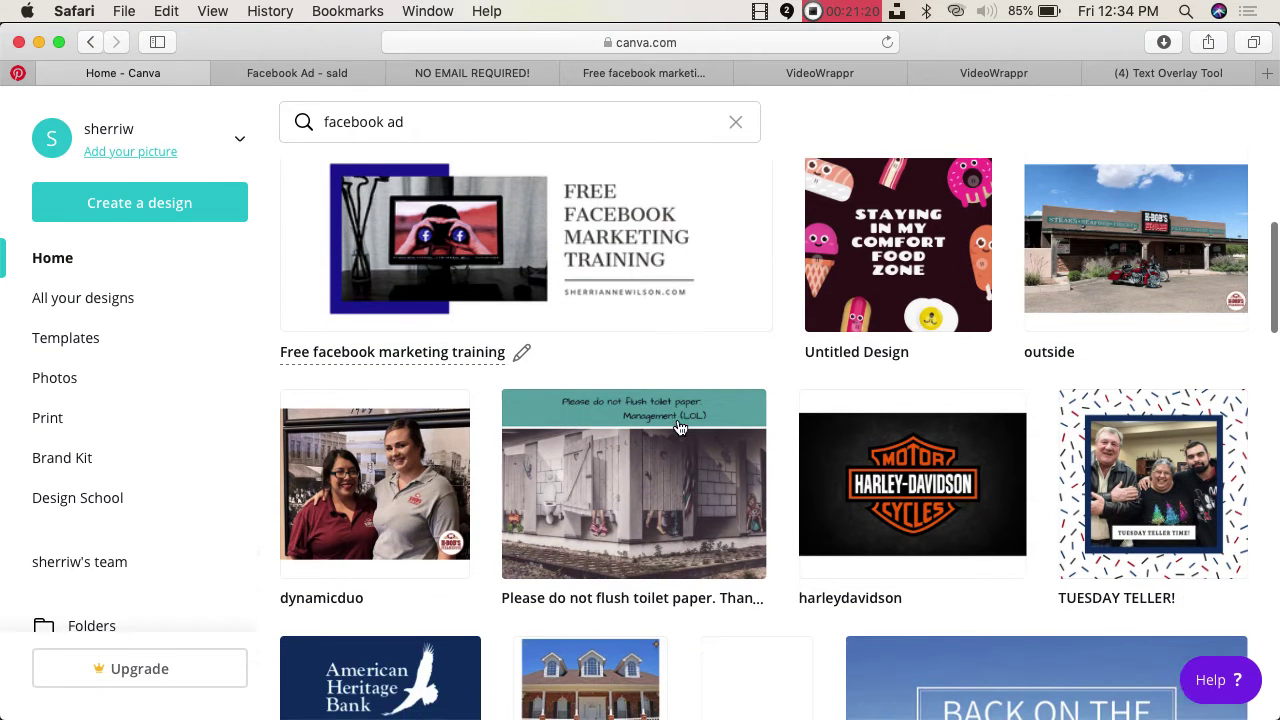
click(677, 427)
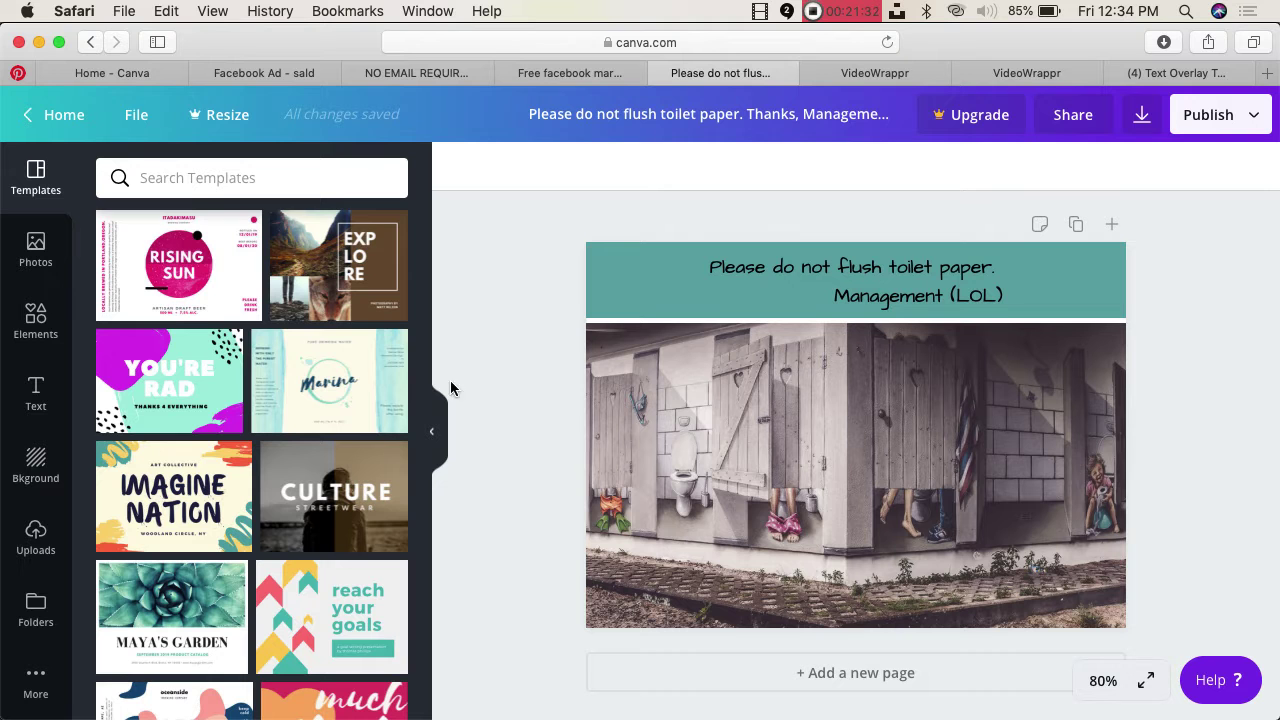
- Return to the list of designs and open the "TUESDAY TELLER!" design
click(260, 71)
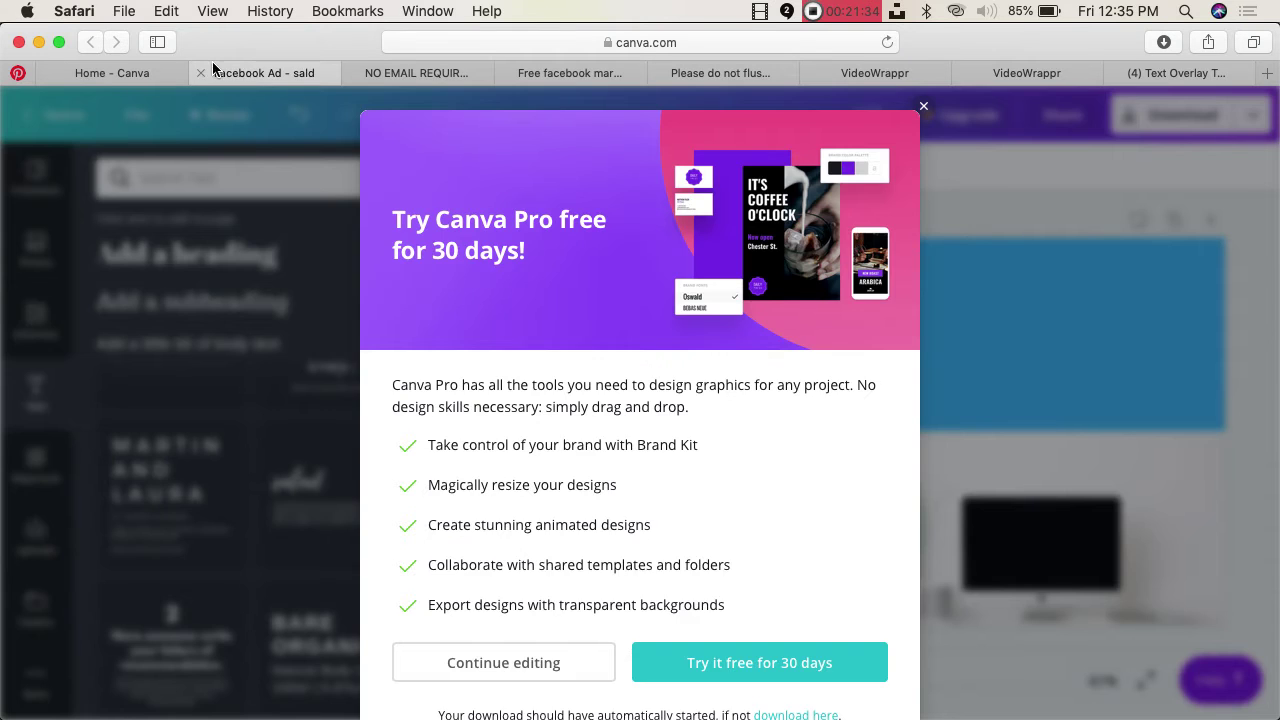
click(123, 76)
scroll(805, 645, down, 3)
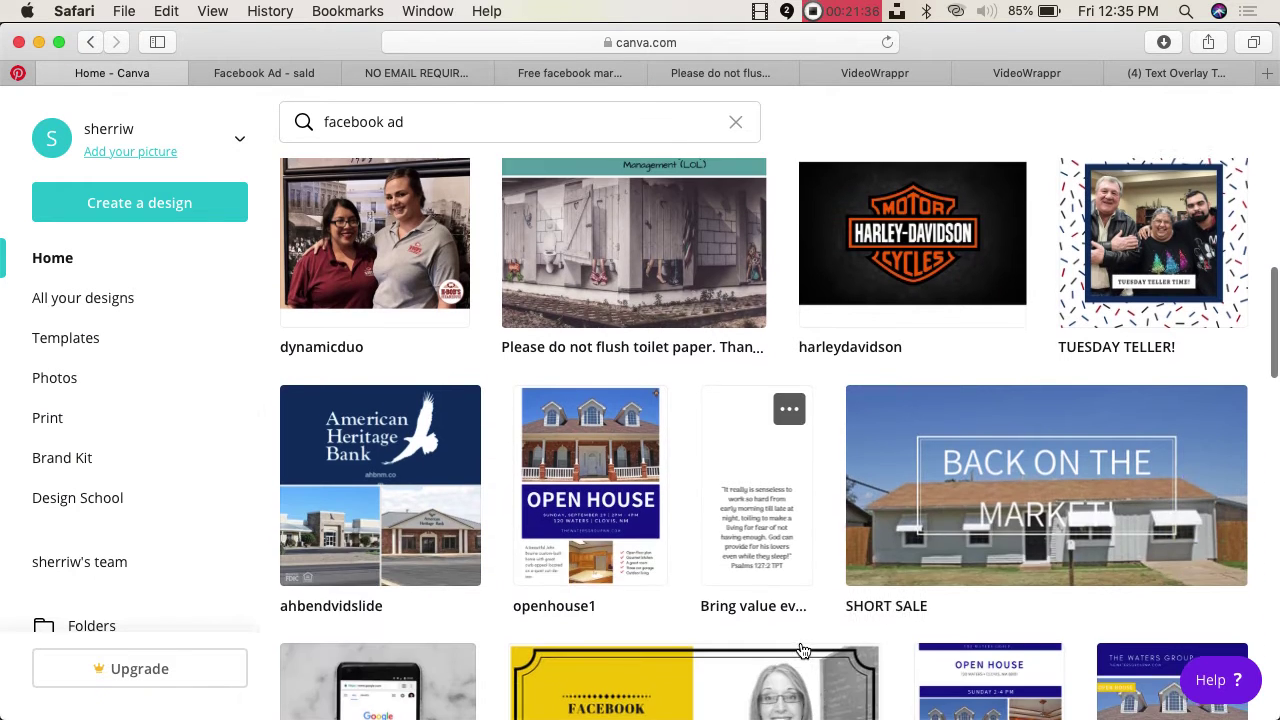
click(1209, 318)
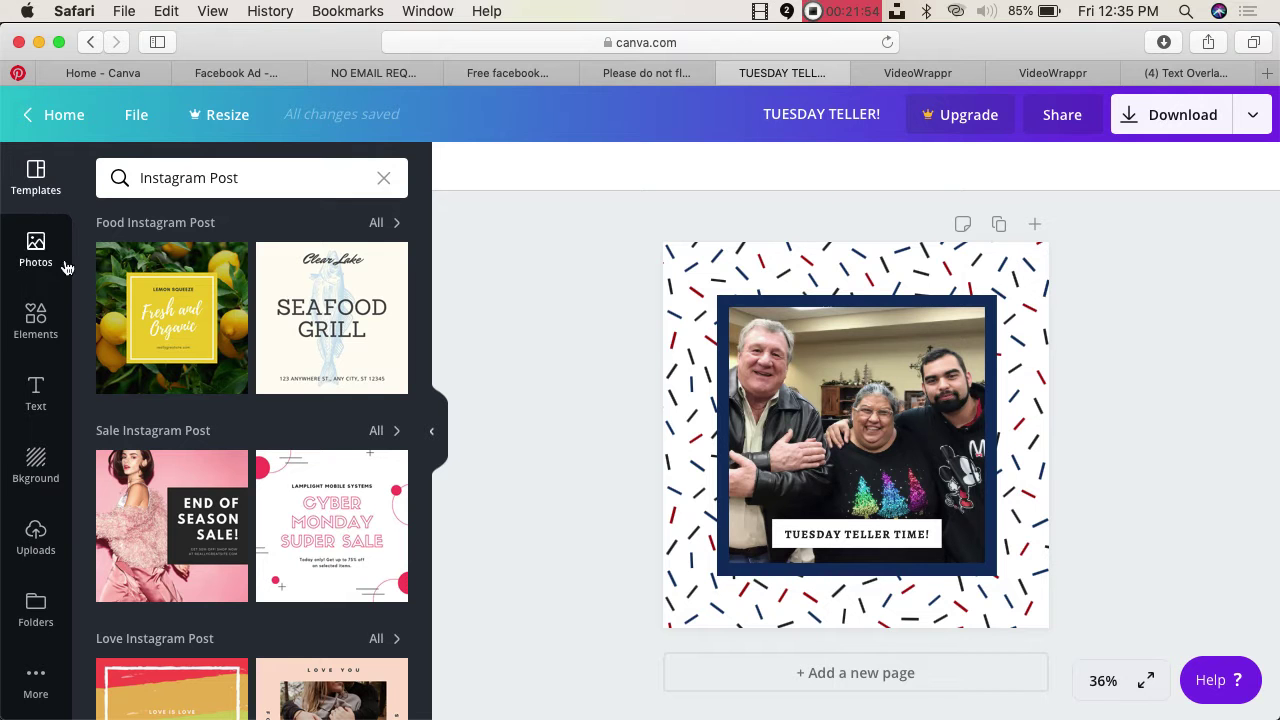
- Return to the list of designs and open the "ahbendvidslide" design
click(125, 73)
scroll(607, 310, down, 1)
scroll(607, 310, down, 4)
scroll(437, 375, up, 1)
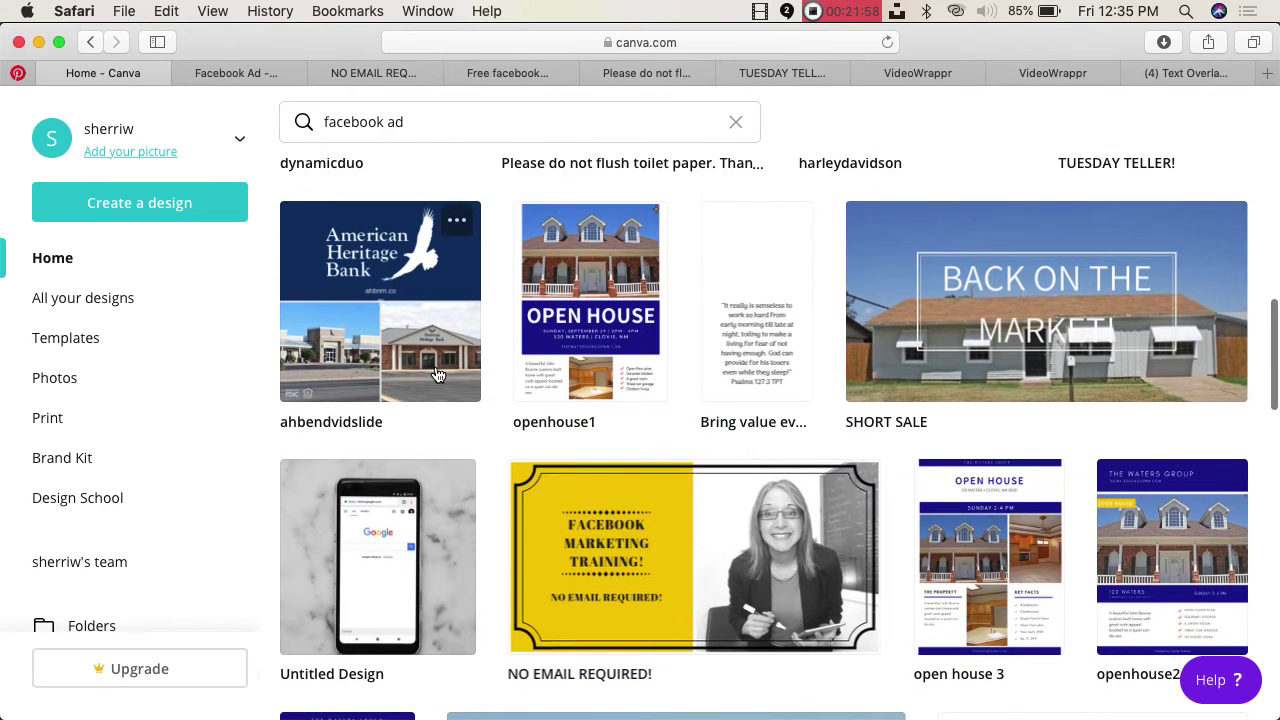
click(437, 375)
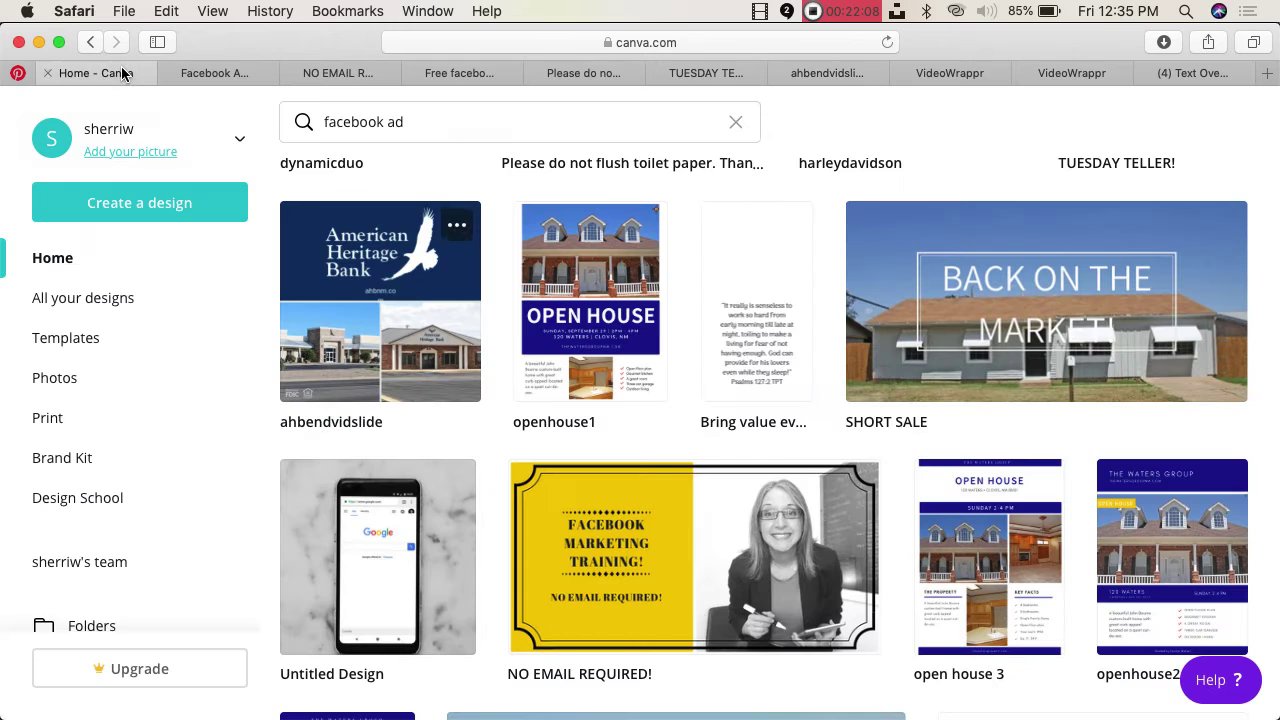
- Browse further down the list of designs on the Canva home page and open "3 website builder options"
click(121, 66)
scroll(450, 476, down, 2)
scroll(430, 577, down, 5)
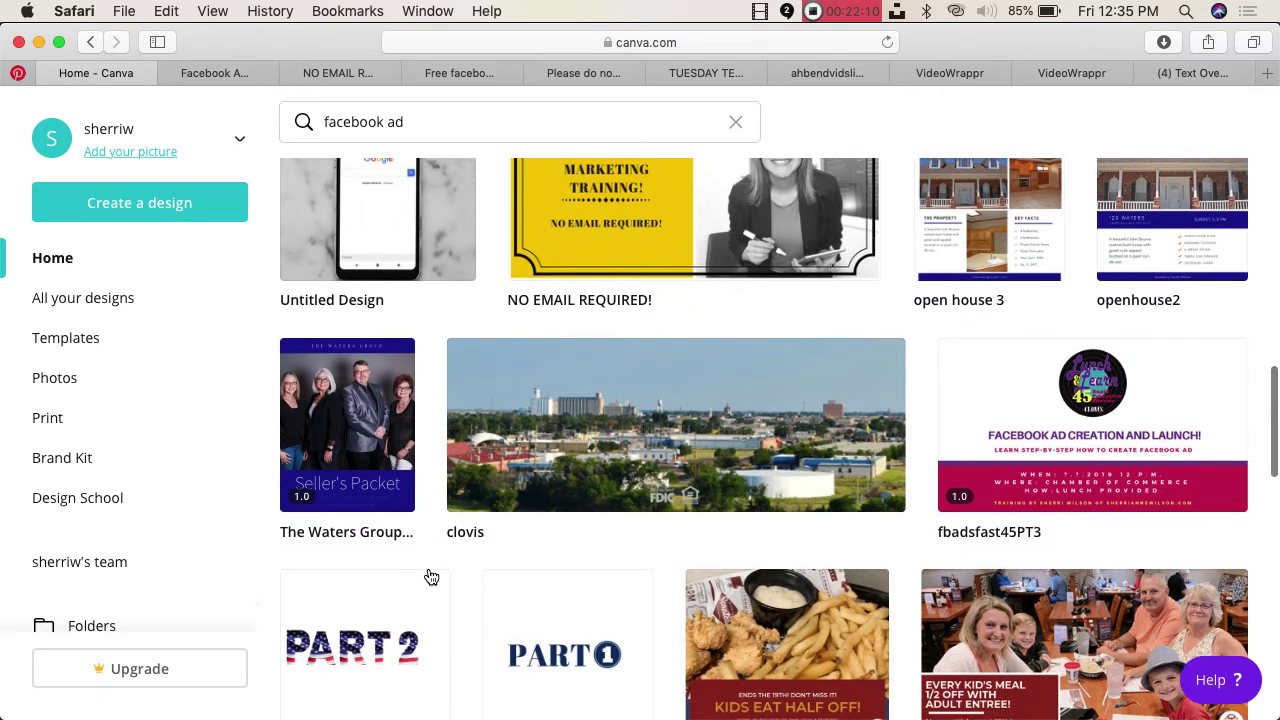
scroll(431, 577, down, 5)
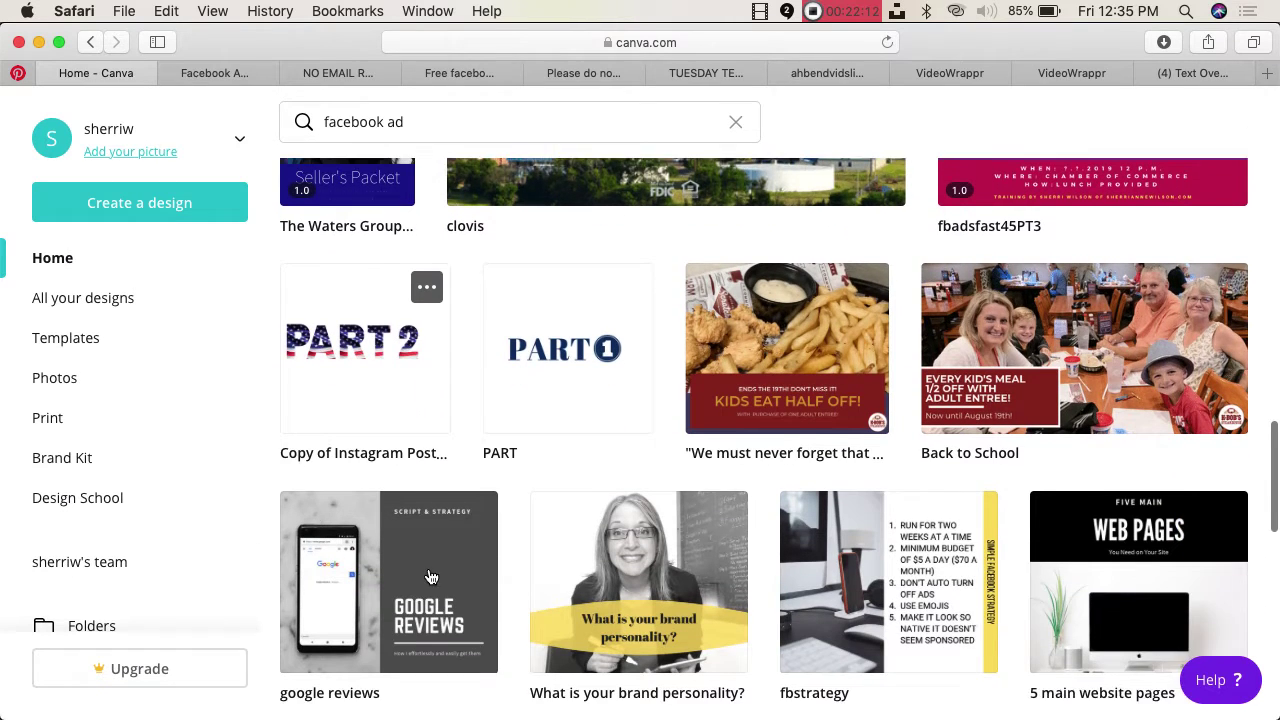
scroll(491, 526, down, 1)
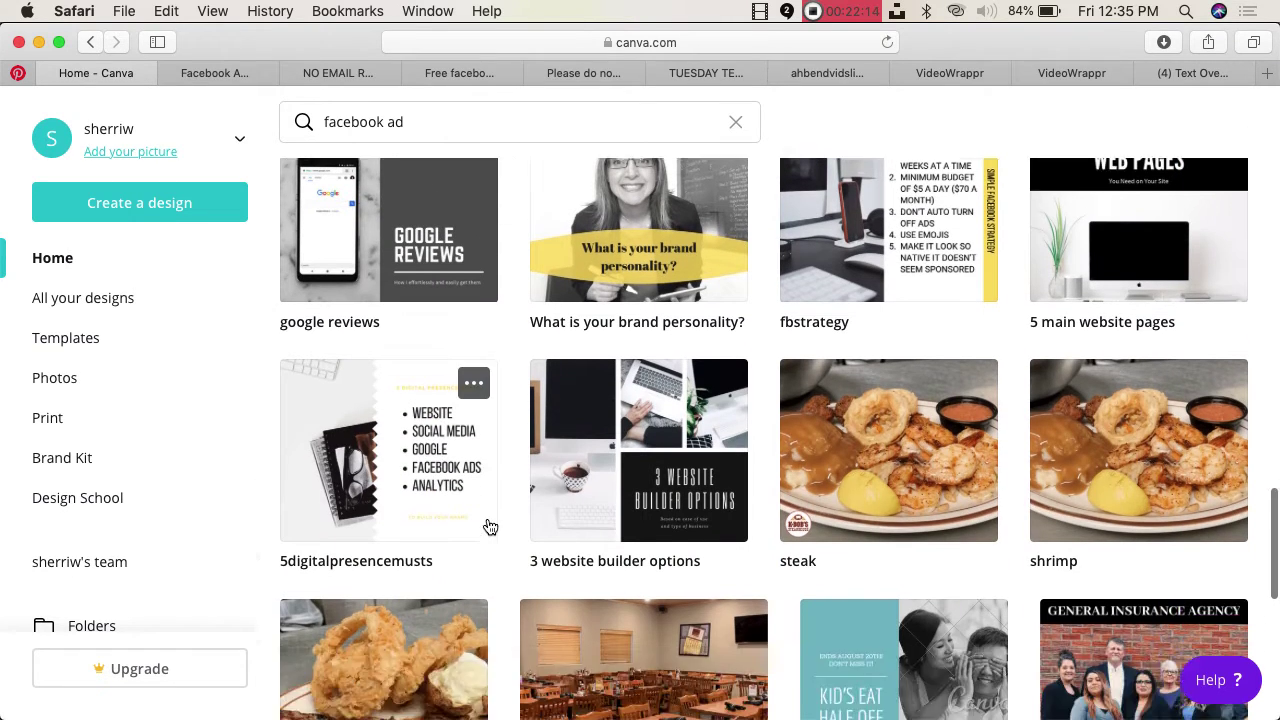
click(608, 490)
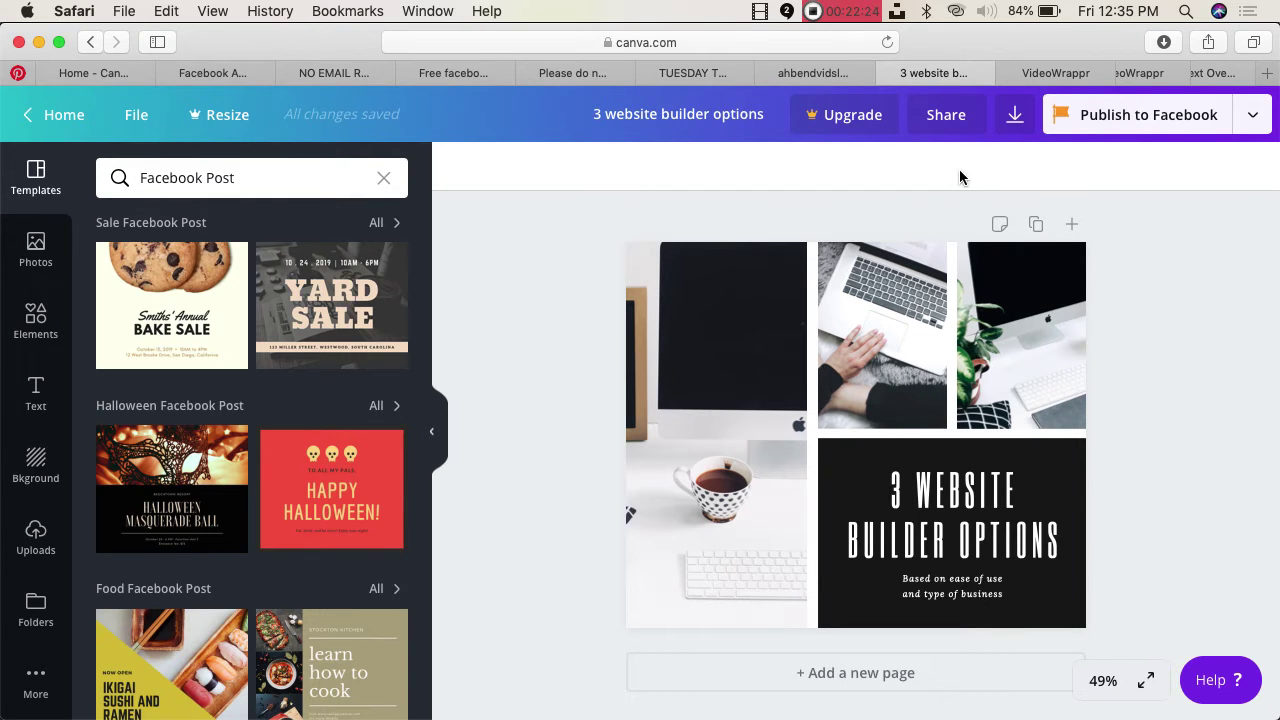
- Close all the open Canva design tabs, keeping the Canva home page open
click(890, 78)
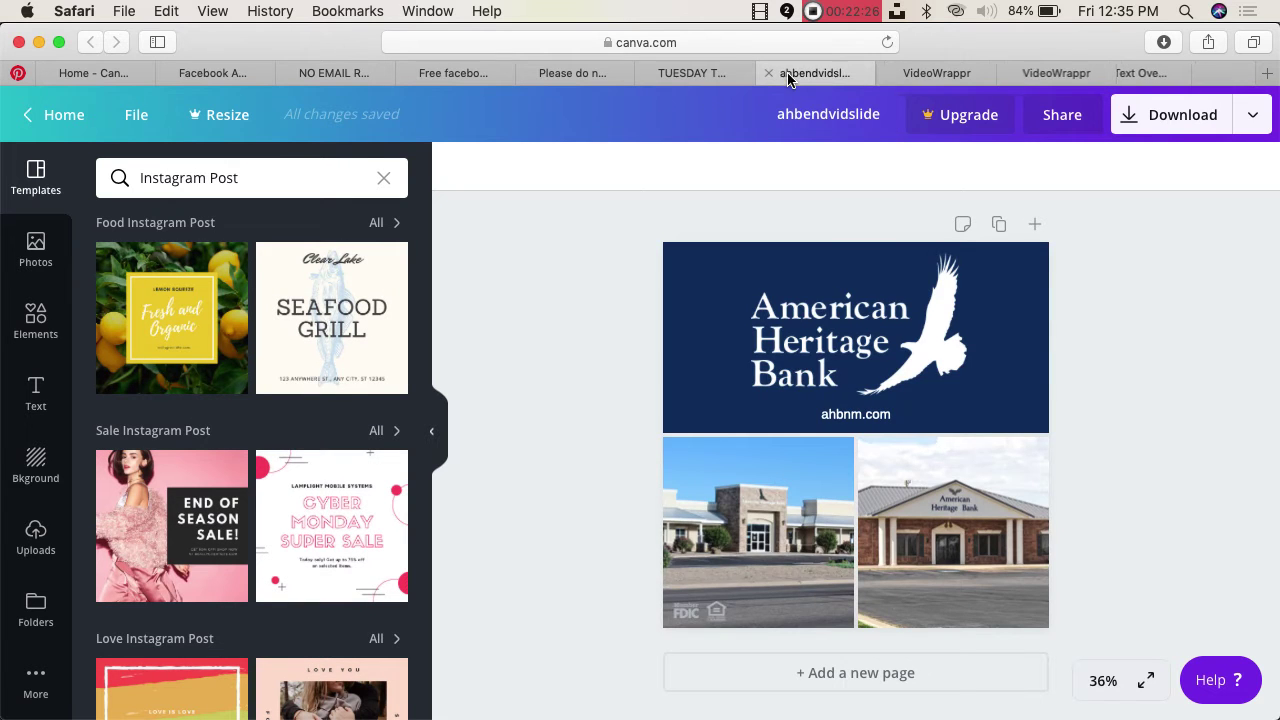
click(772, 78)
click(648, 80)
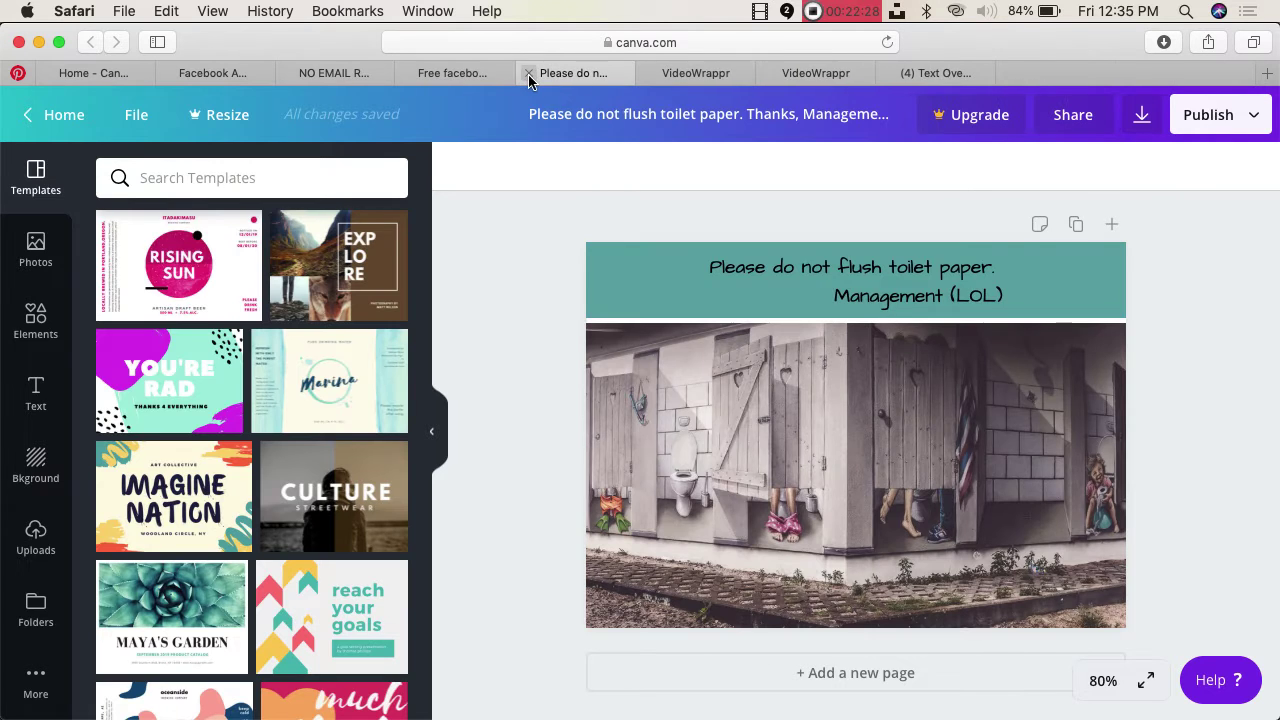
click(530, 77)
click(406, 76)
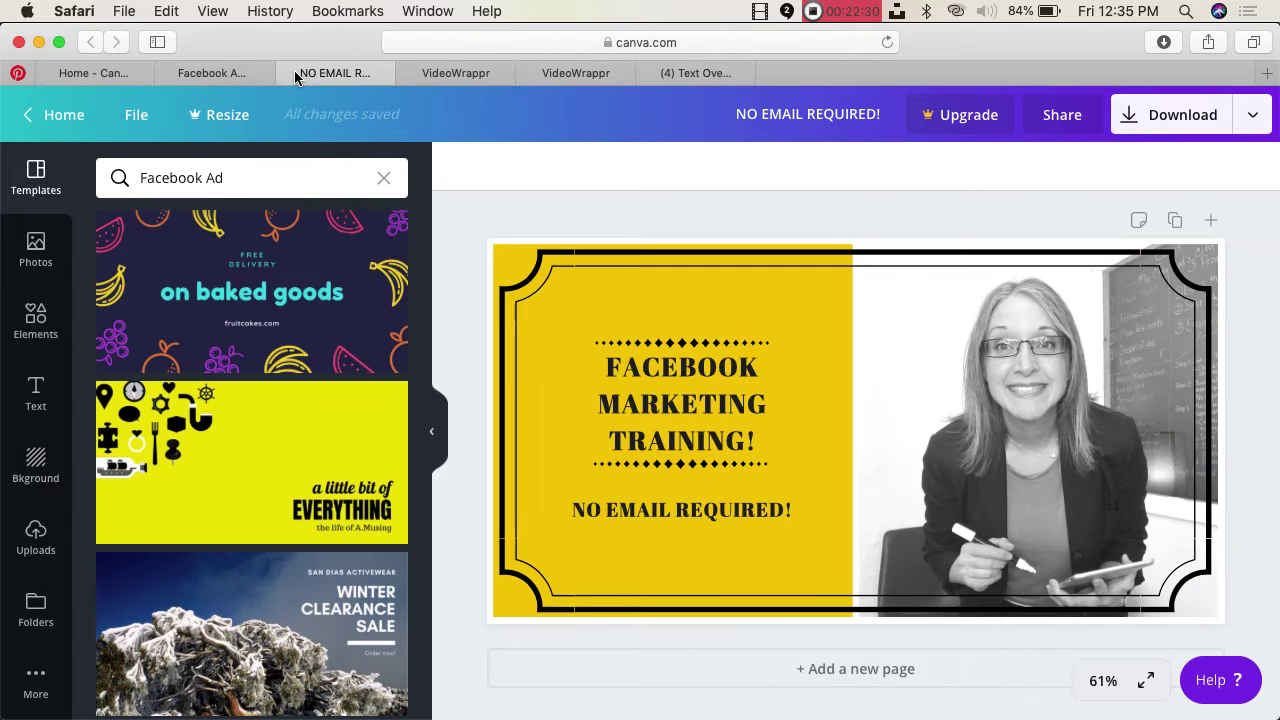
click(290, 74)
click(170, 73)
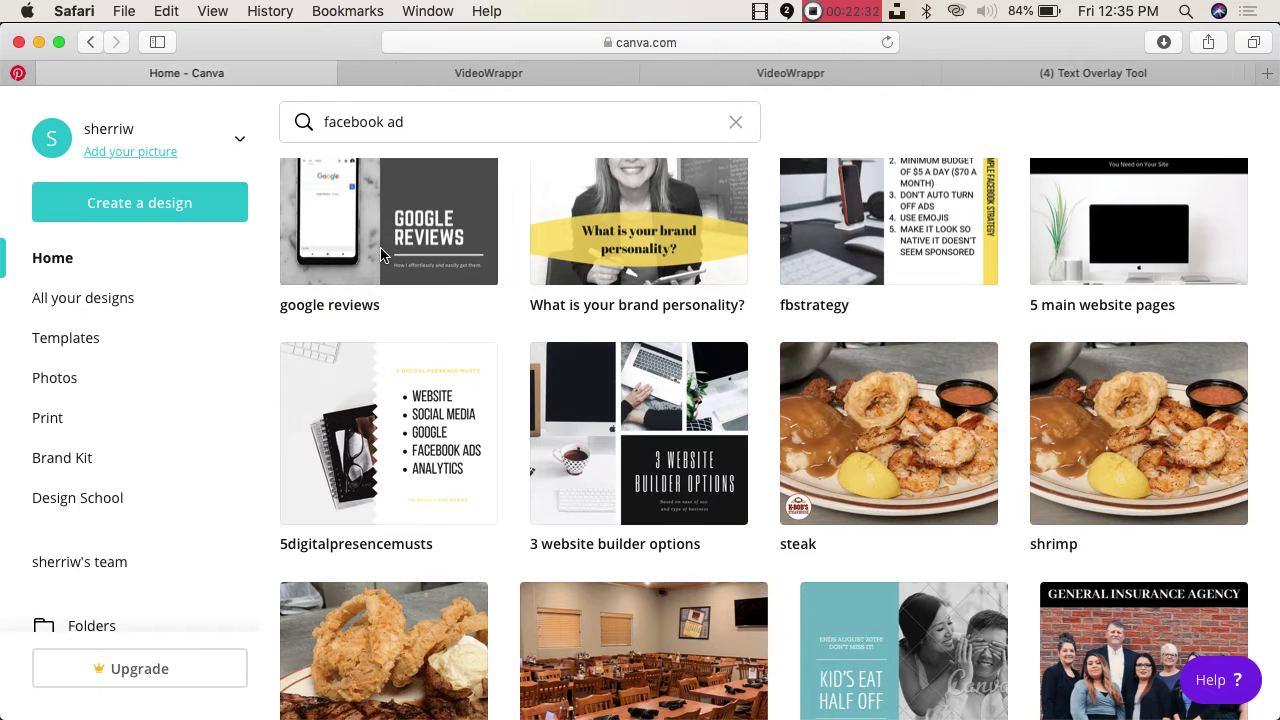
- Create a new blank Instagram Post design from the Canva home page
mouse_move(540, 712)
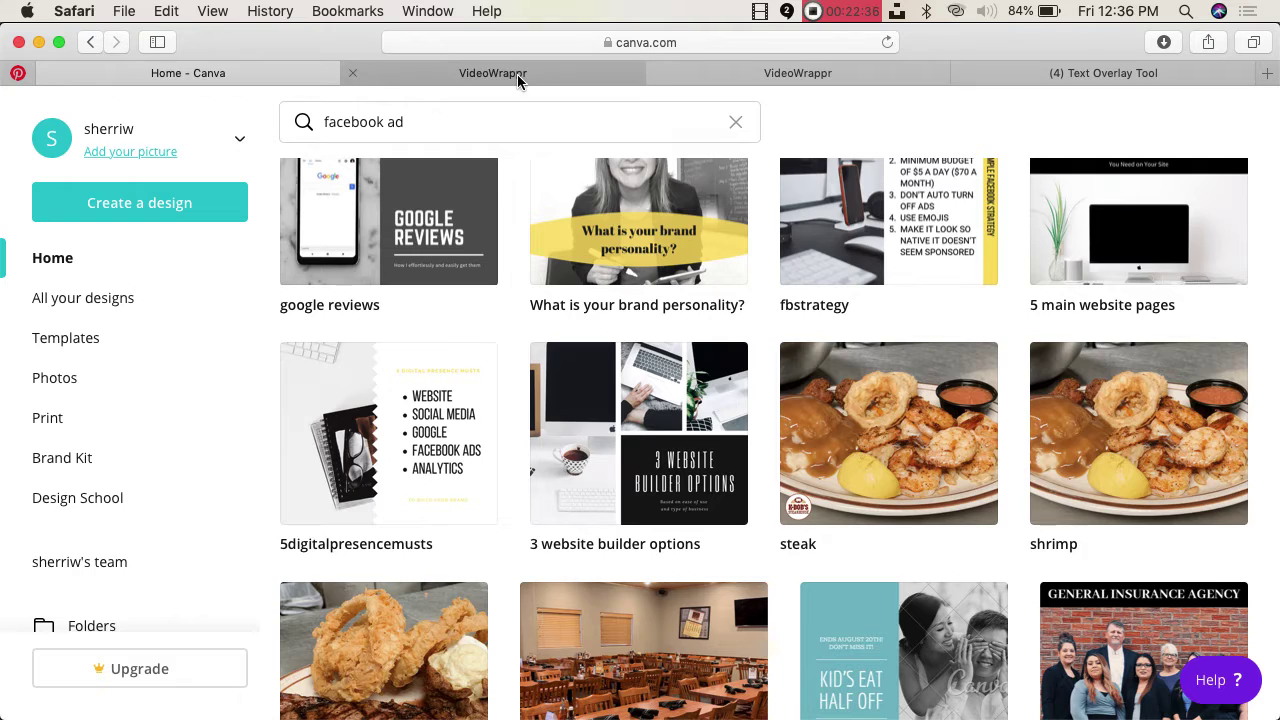
scroll(272, 368, up, 10)
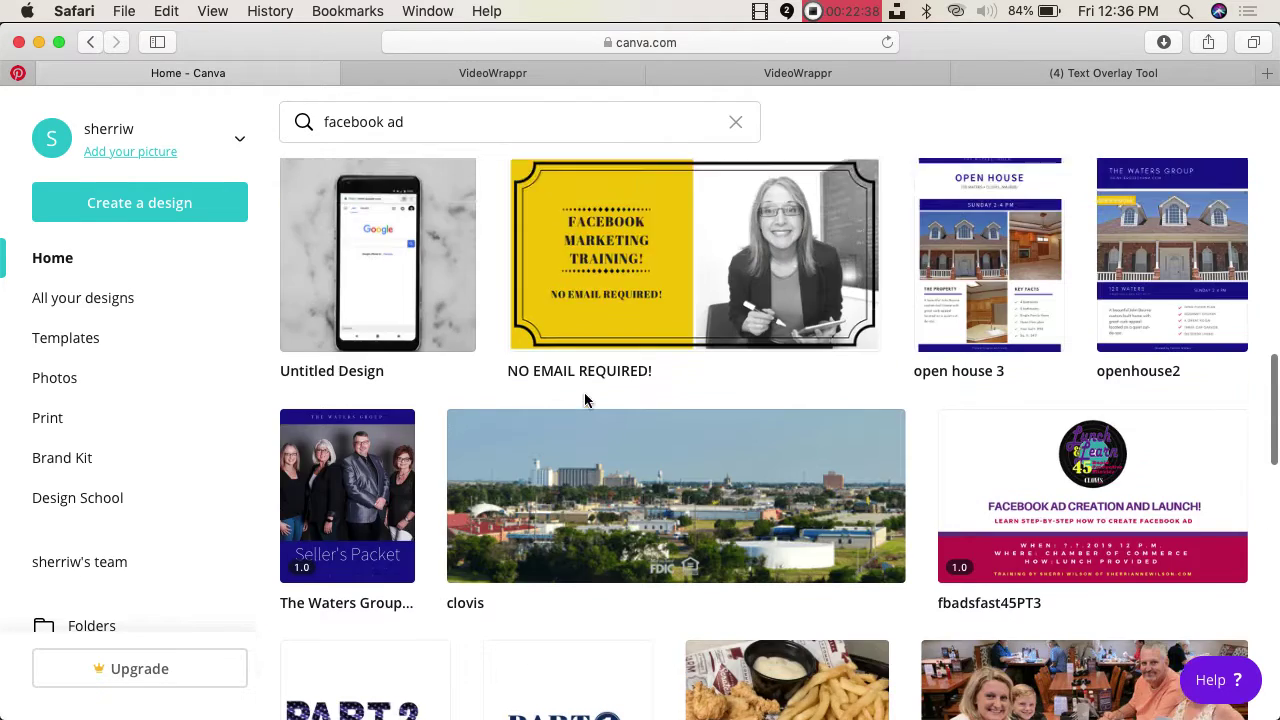
scroll(586, 400, down, 3)
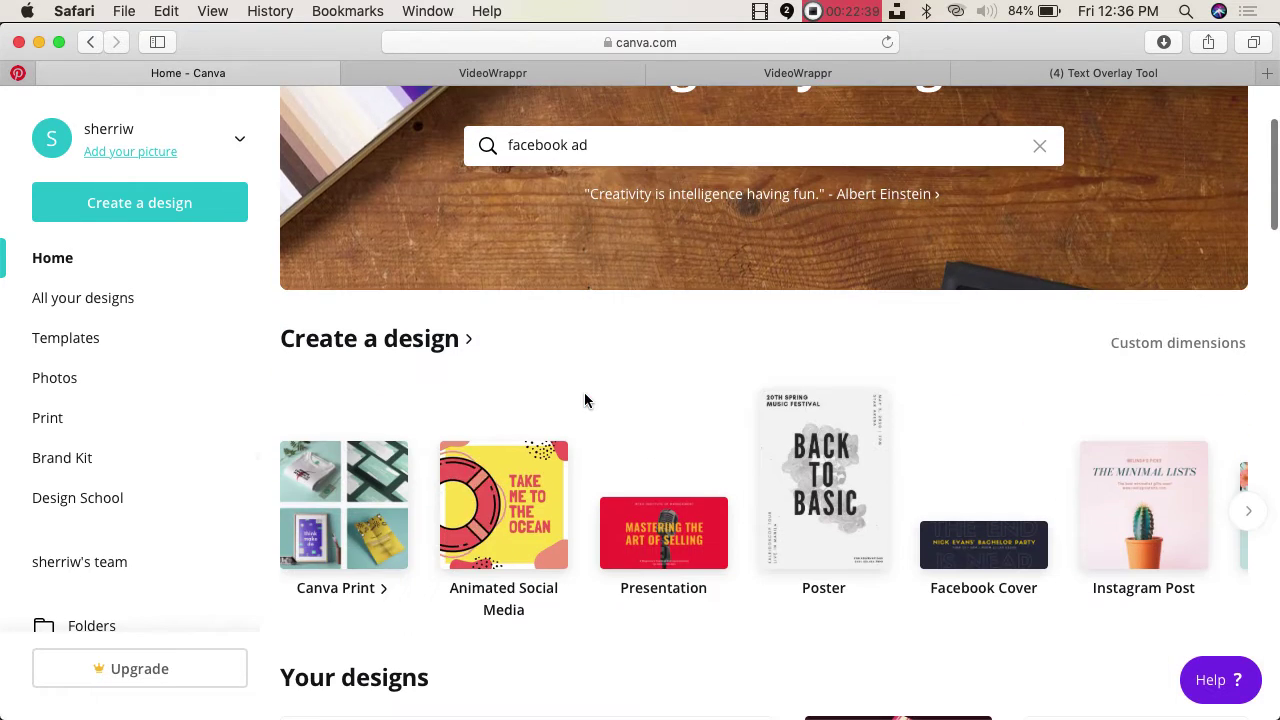
click(1138, 537)
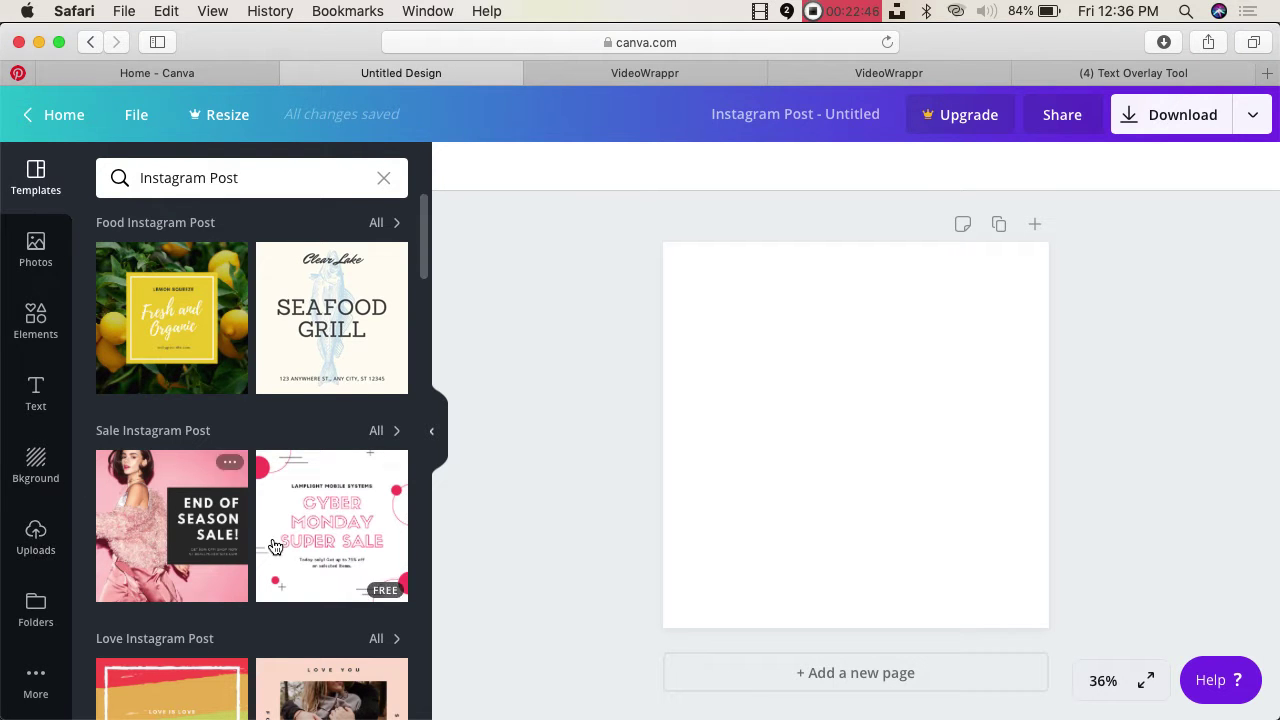
- Insert the uploaded photo of the monitor showing binoculars with Facebook logos into the blank design
click(30, 540)
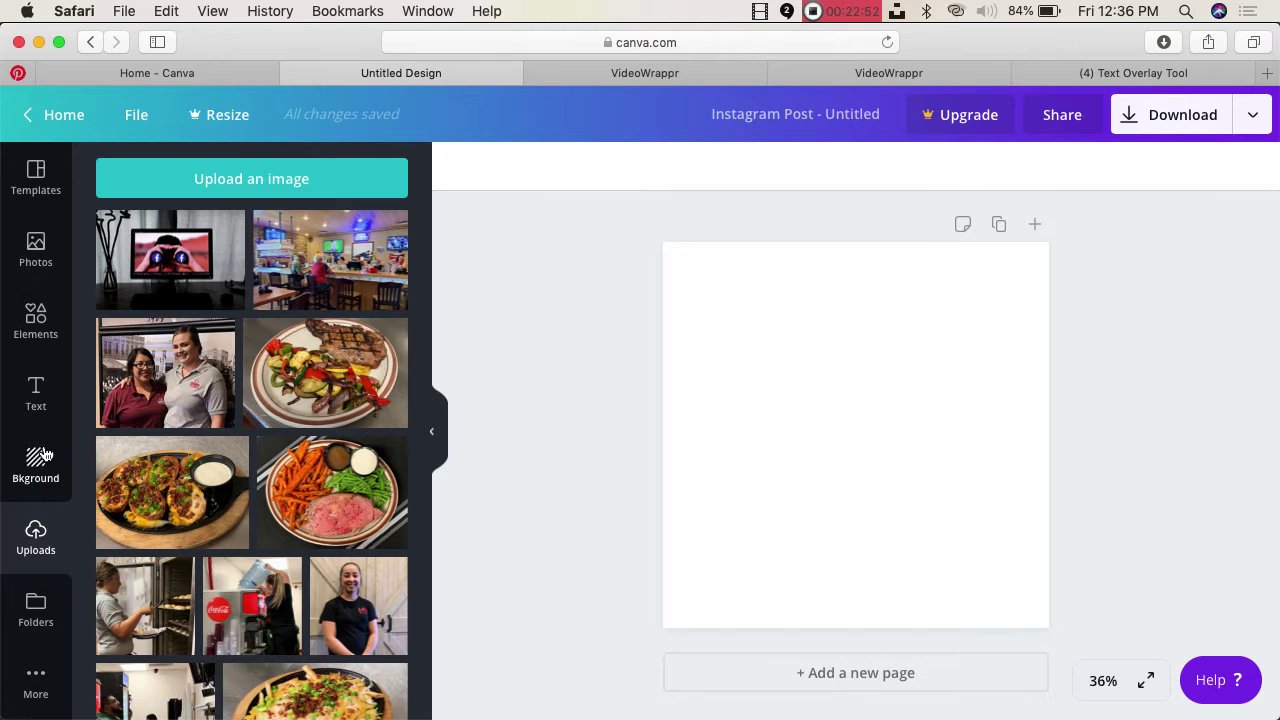
scroll(170, 400, down, 1)
scroll(188, 280, up, 1)
click(188, 270)
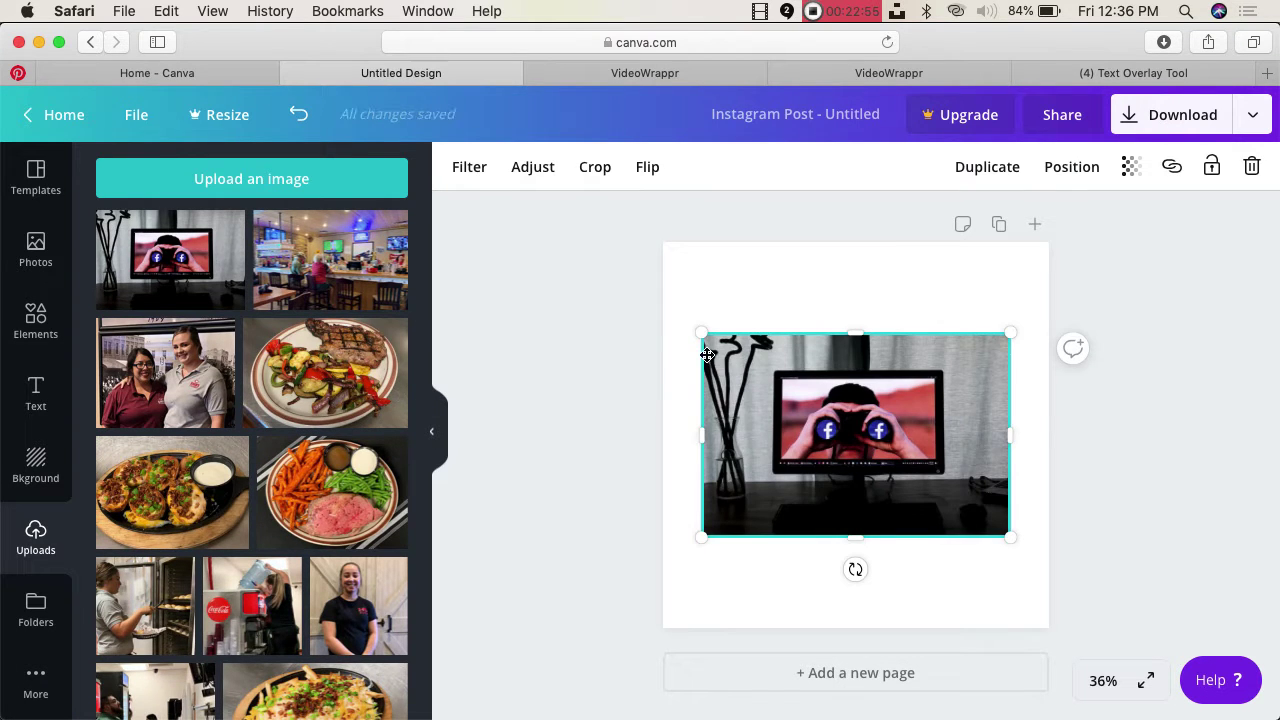
- Enlarge the monitor photo to cover the whole square page and set its transparency to 43
drag(701, 334, 591, 206)
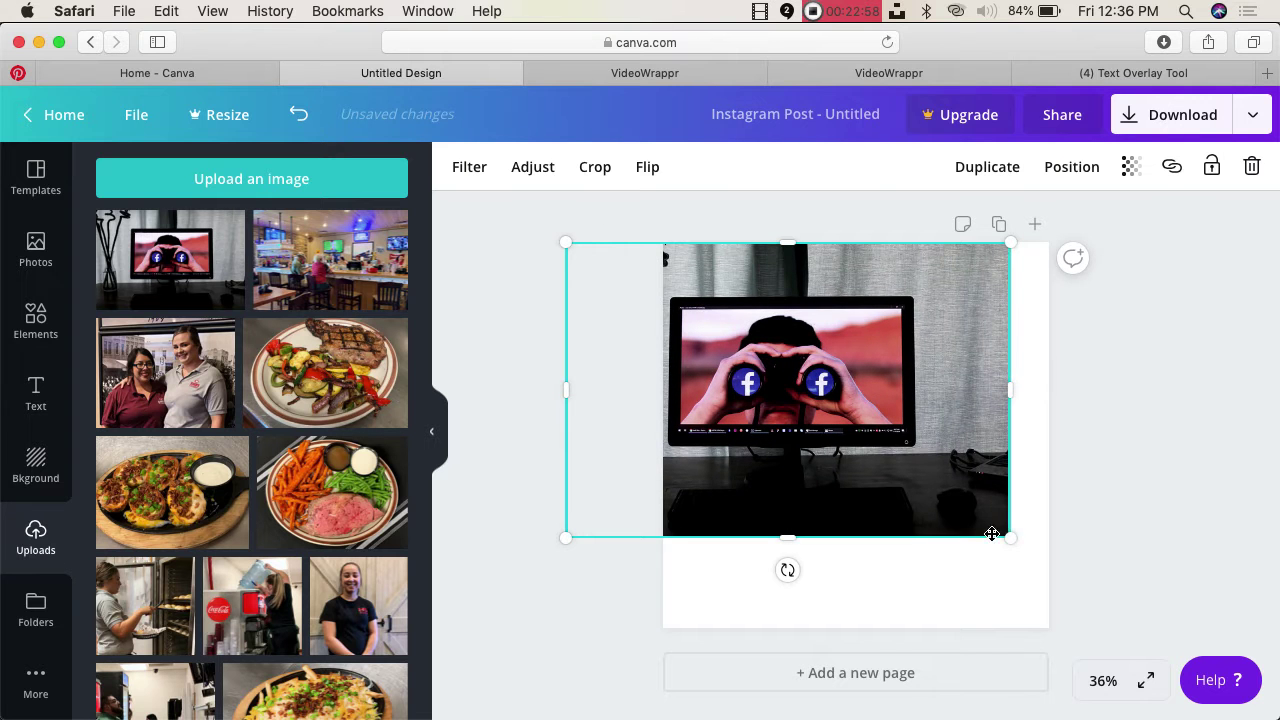
drag(1012, 540, 1145, 628)
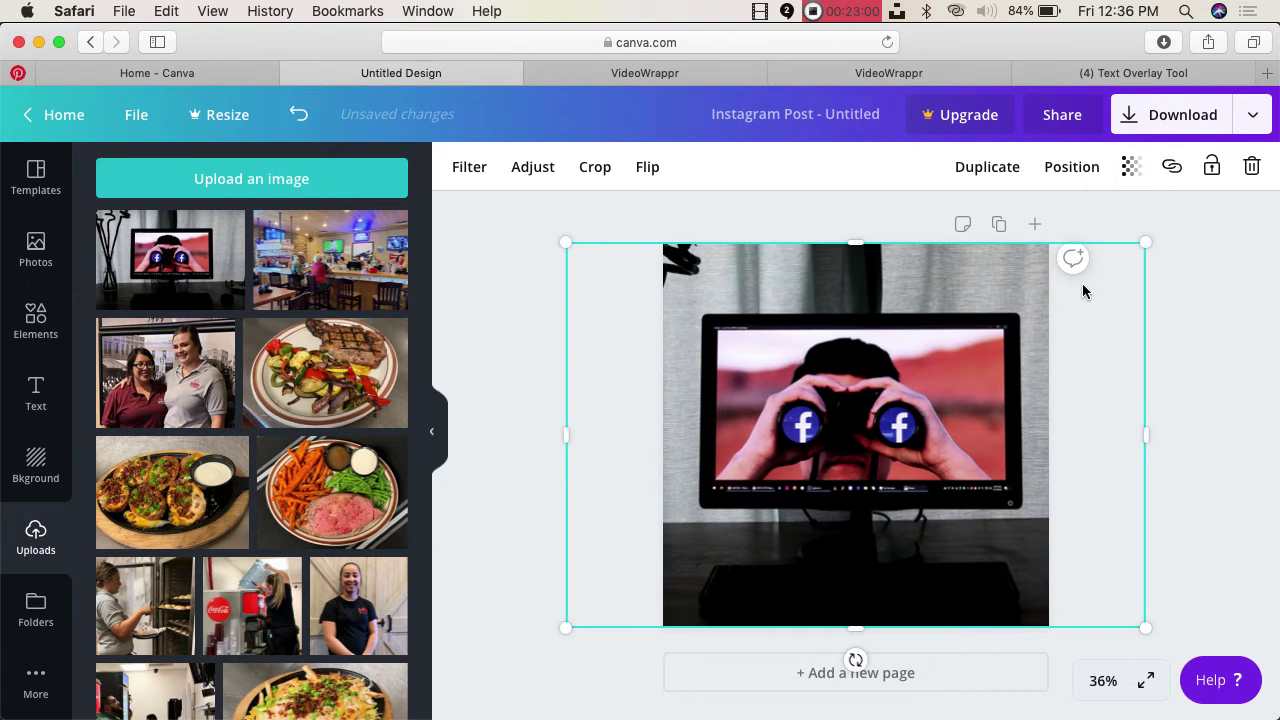
click(1131, 168)
drag(1084, 218, 1009, 222)
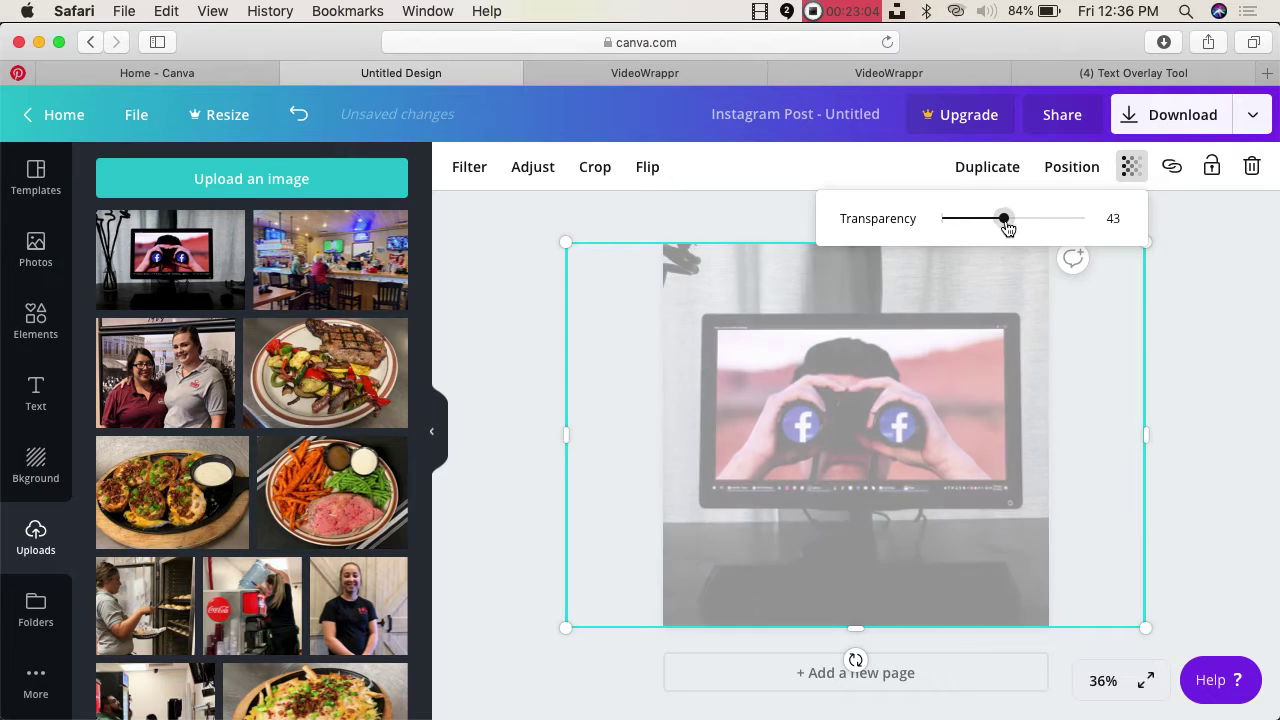
- Delete the faded monitor photo from the Instagram post, leaving the page blank
click(1213, 343)
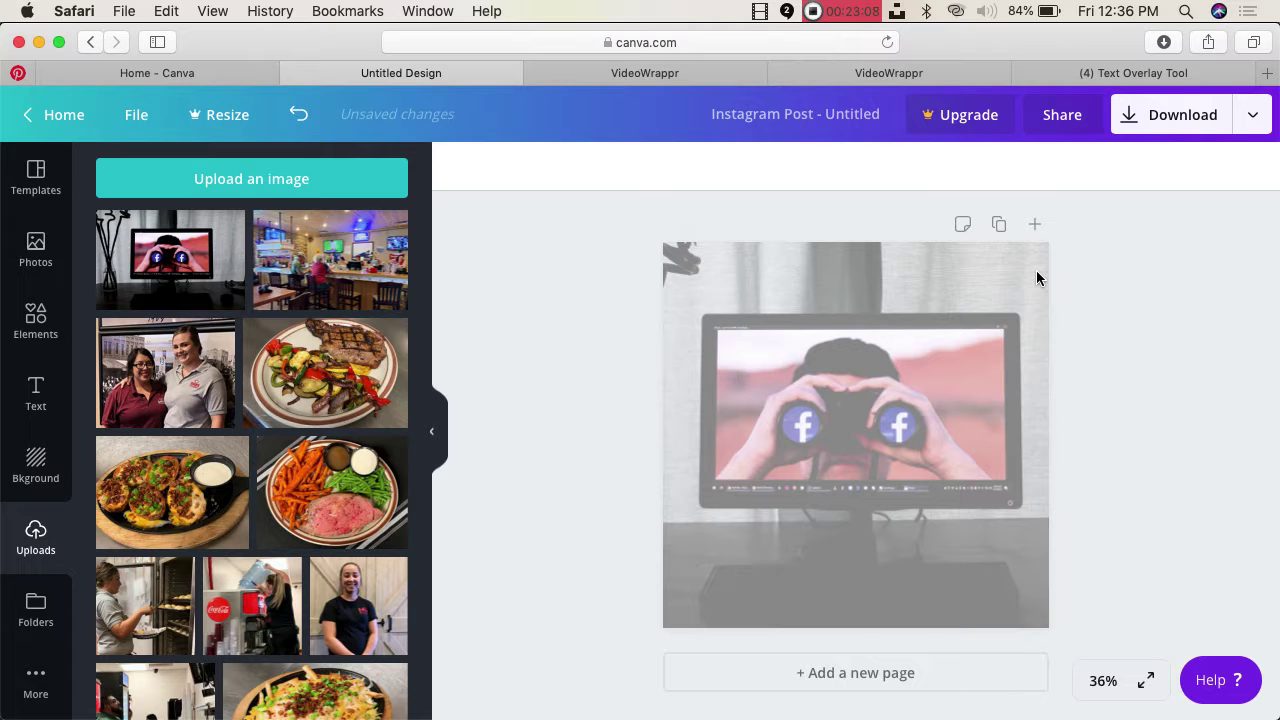
scroll(184, 553, down, 5)
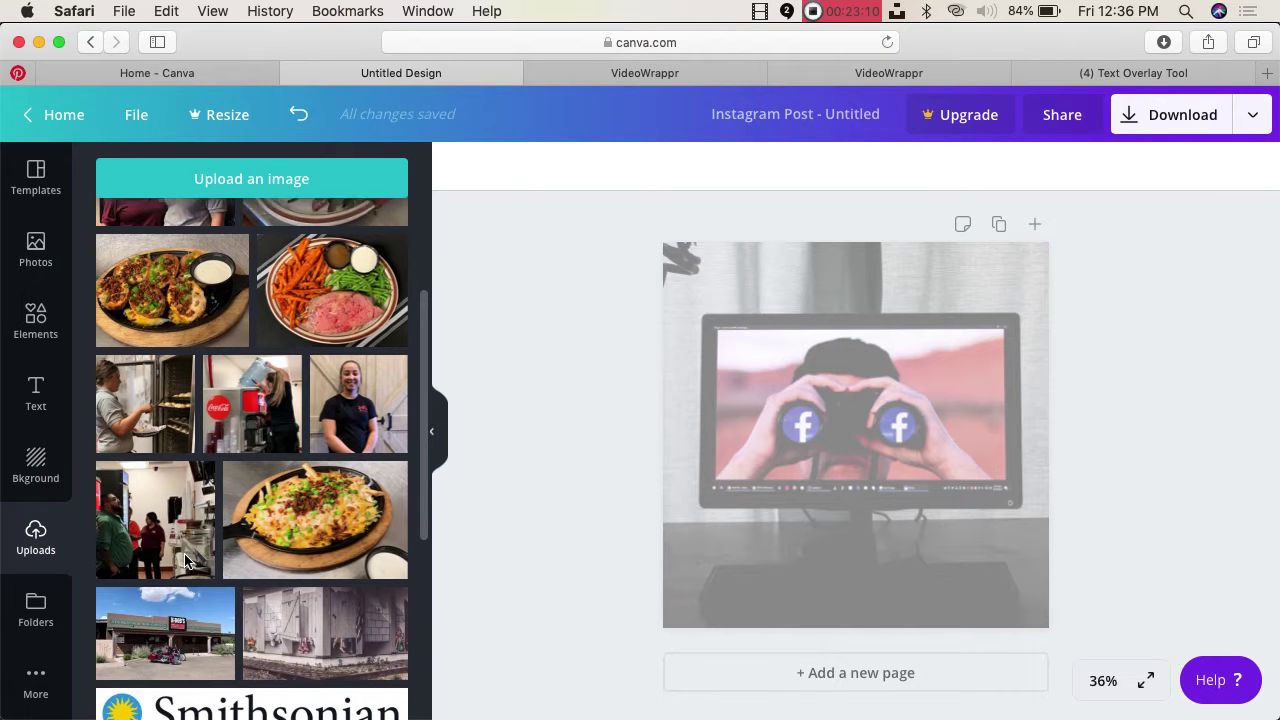
click(1249, 125)
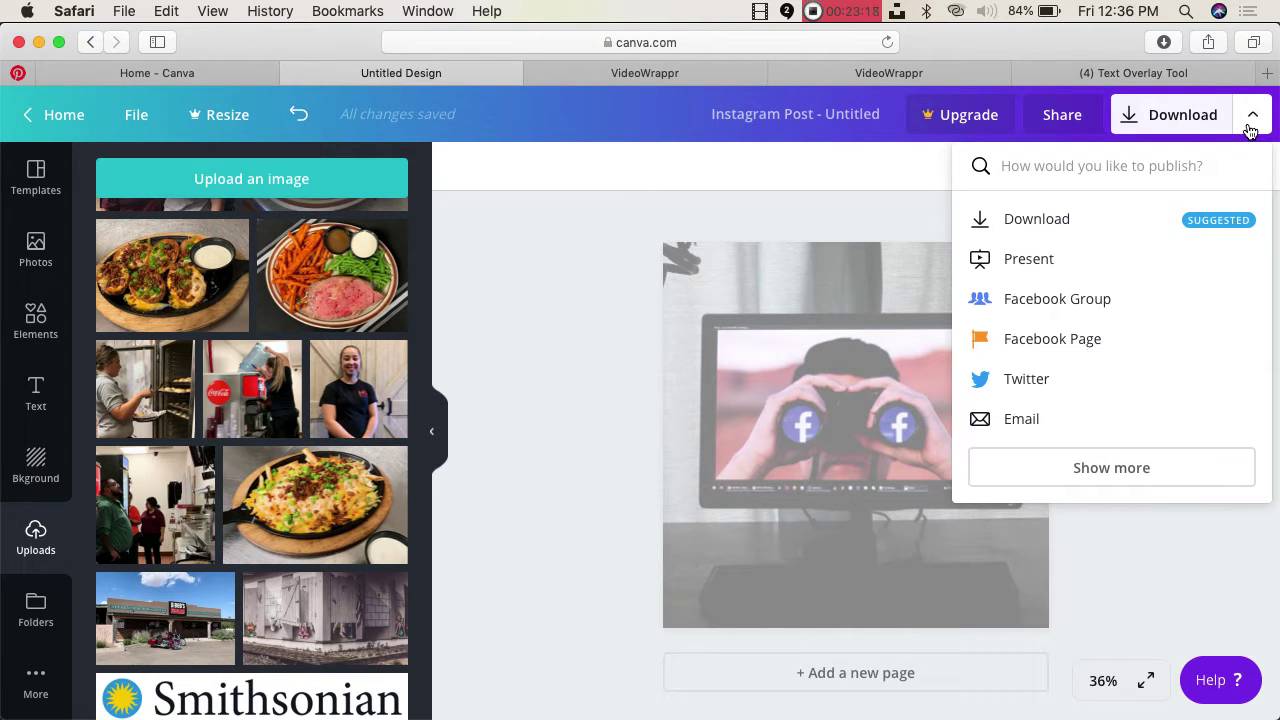
click(788, 371)
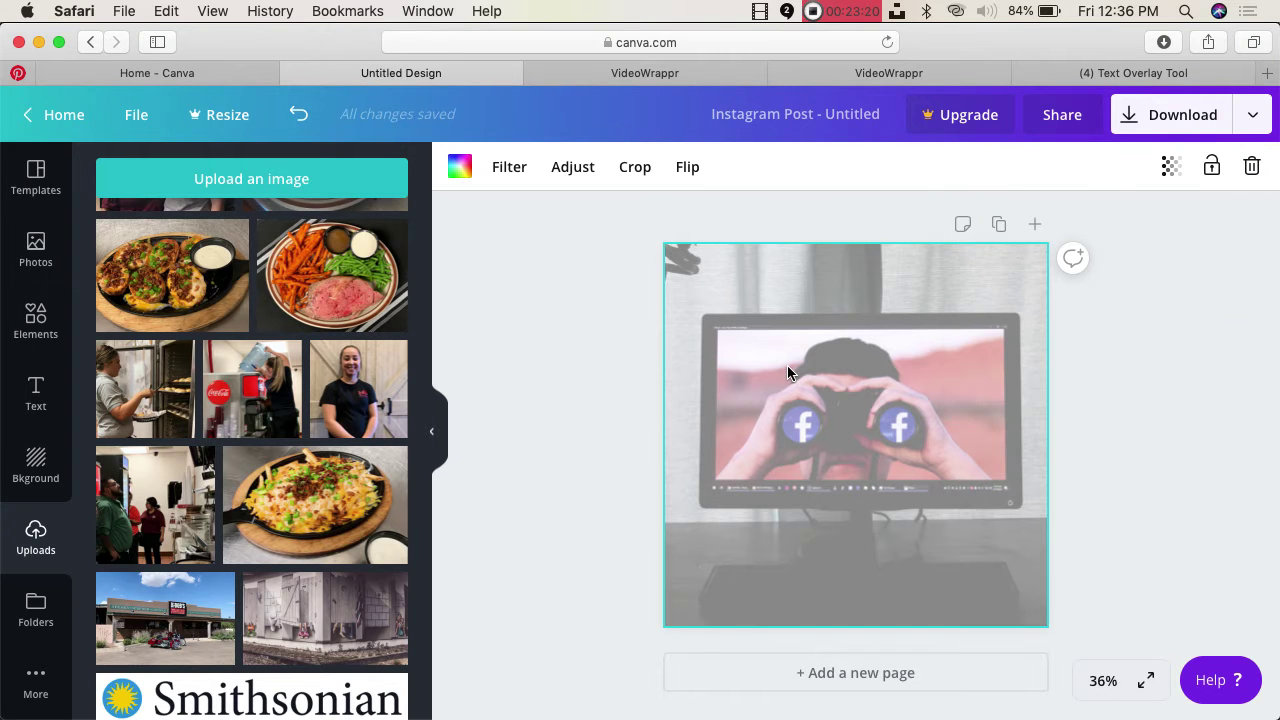
key(BackSpace)
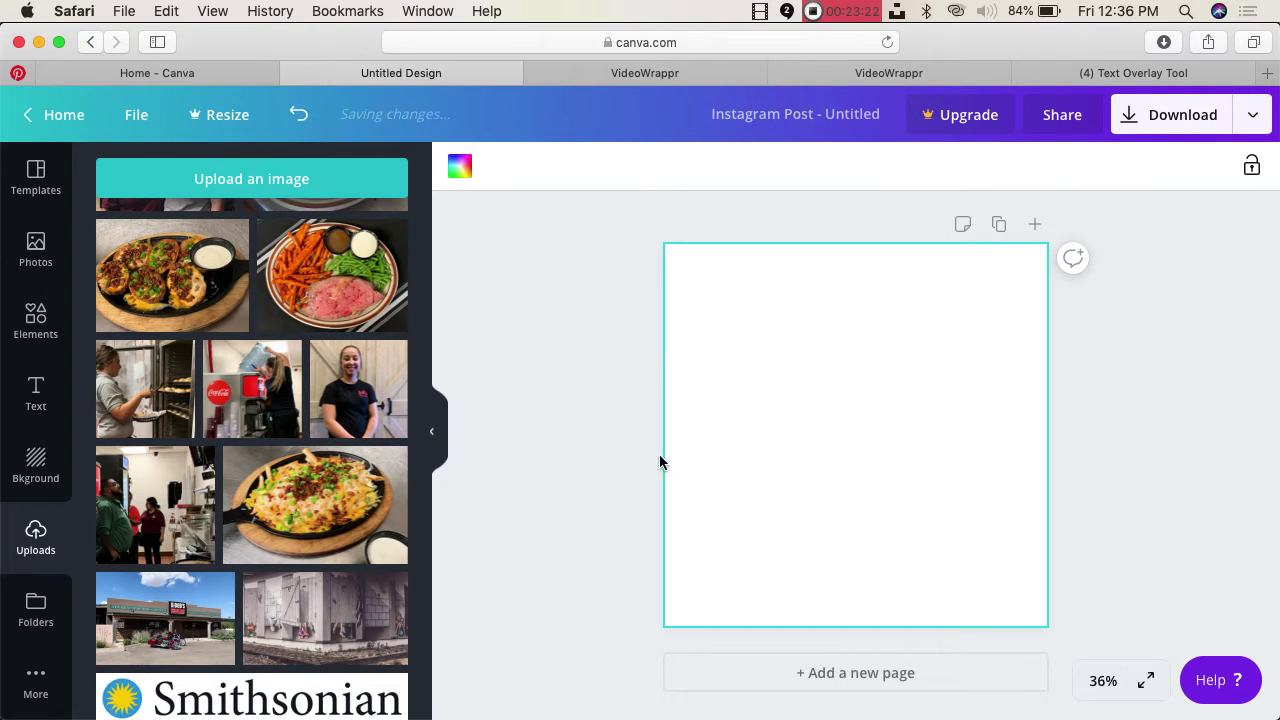
- Insert the uploaded black Under Armour logo image into the blank page
scroll(335, 392, down, 3)
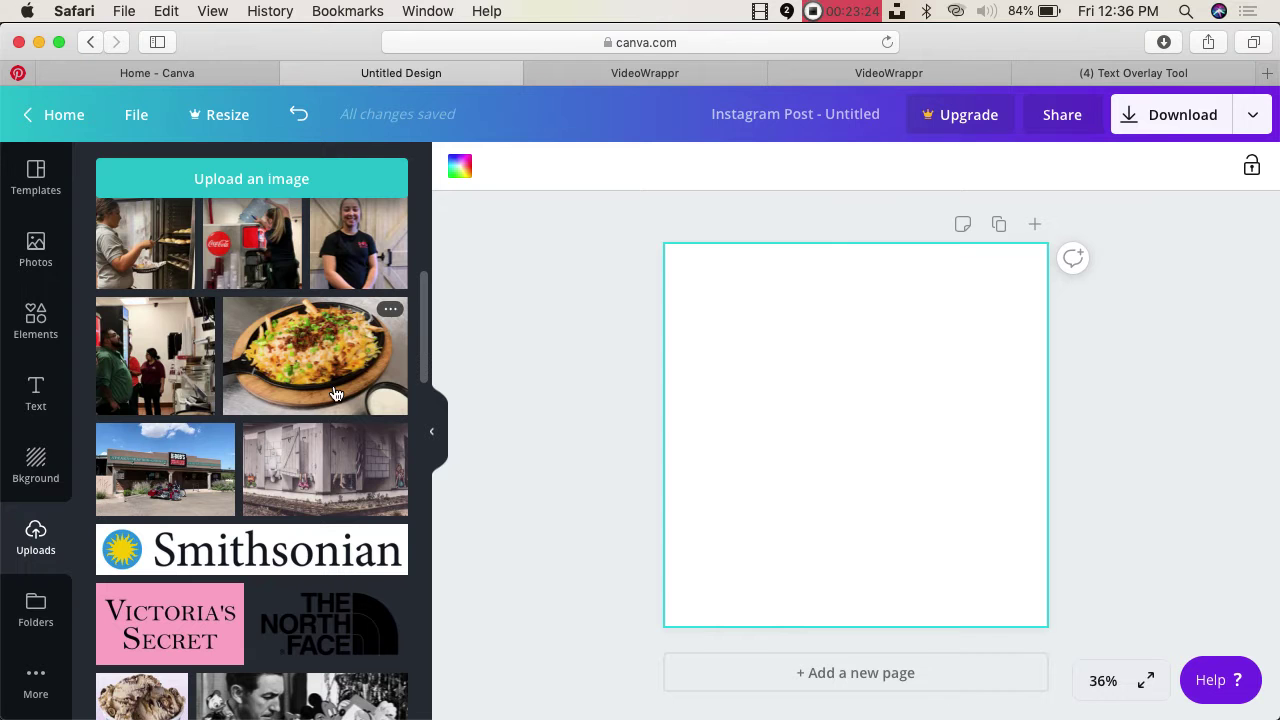
scroll(330, 400, down, 4)
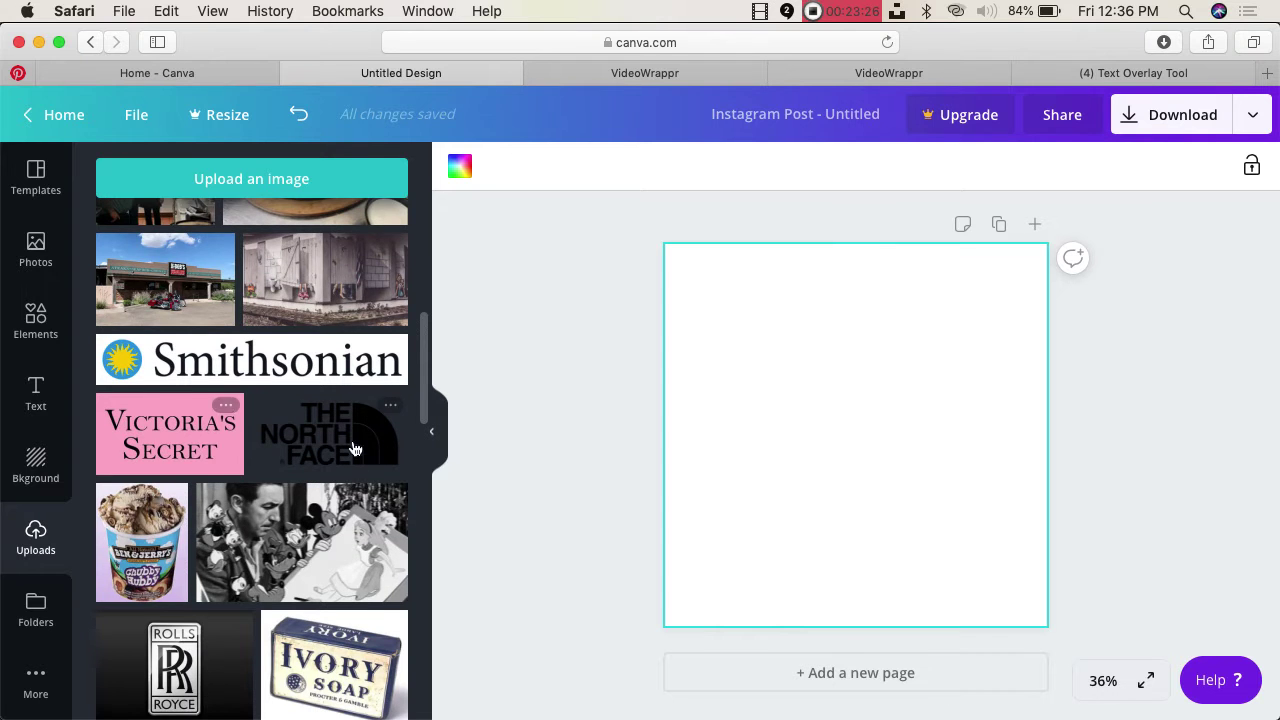
scroll(309, 434, down, 10)
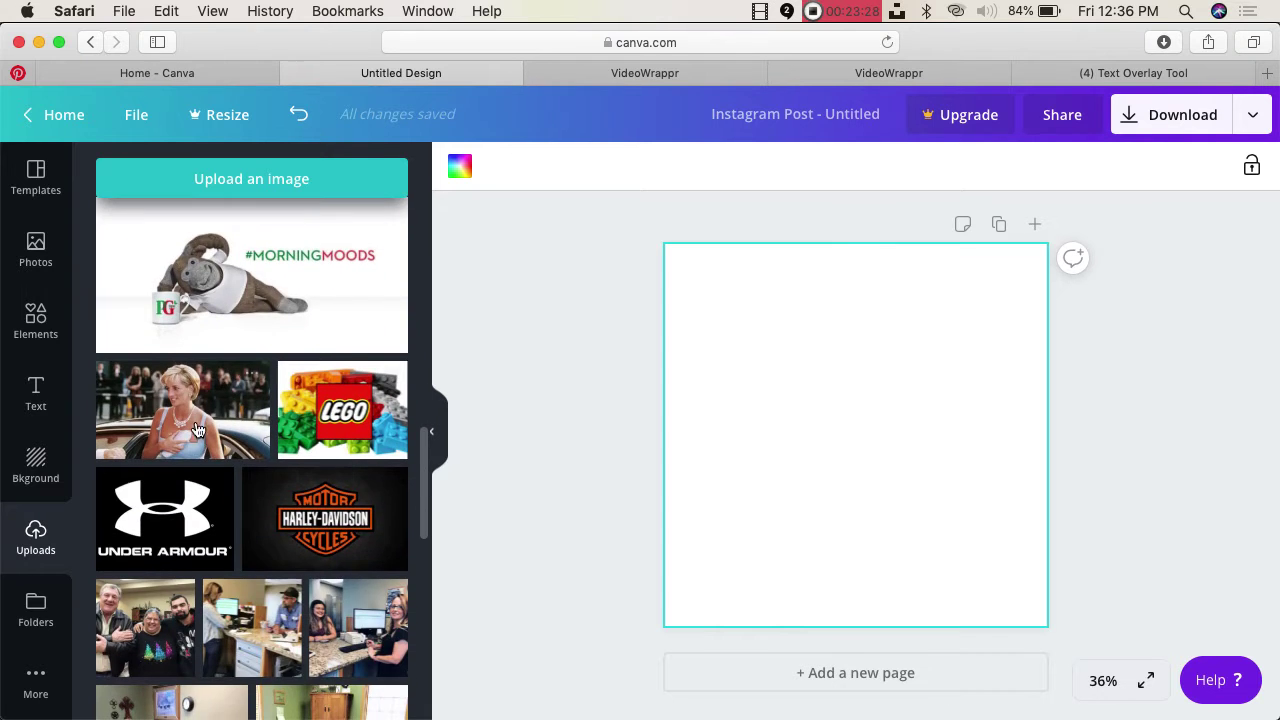
click(229, 524)
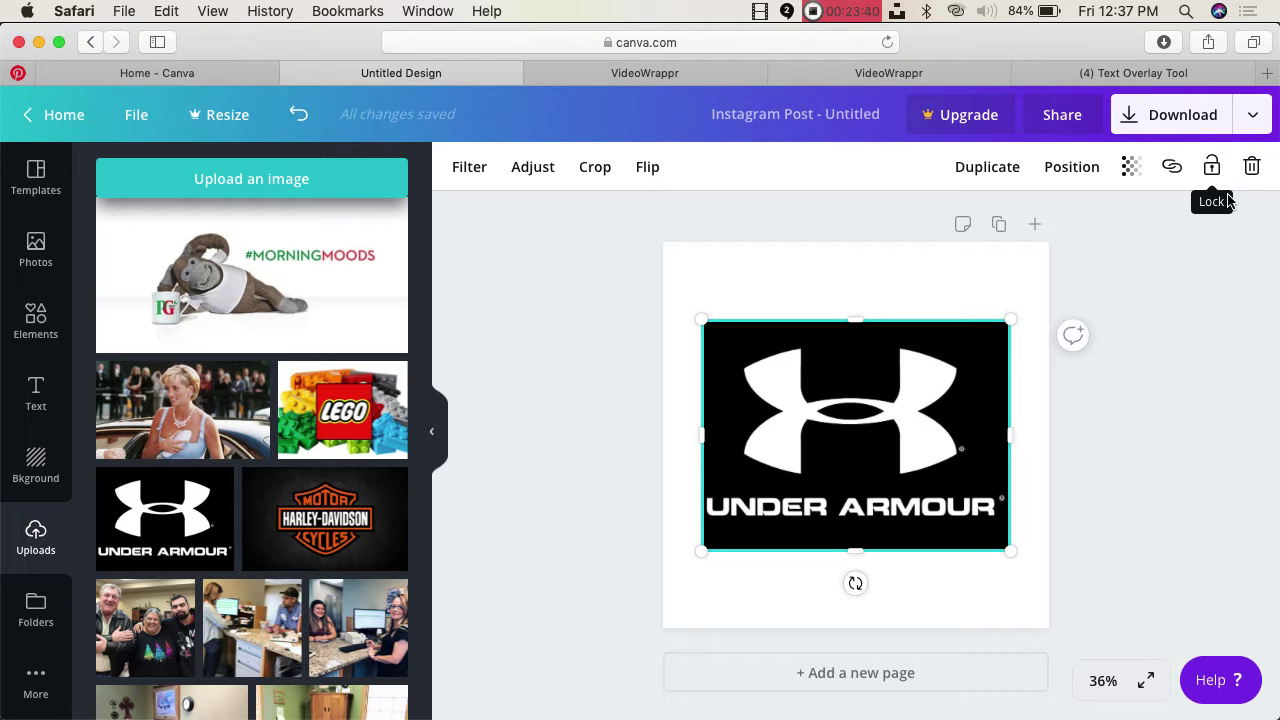
- Leave the design for the Canva home page and close this duplicate home tab
click(60, 115)
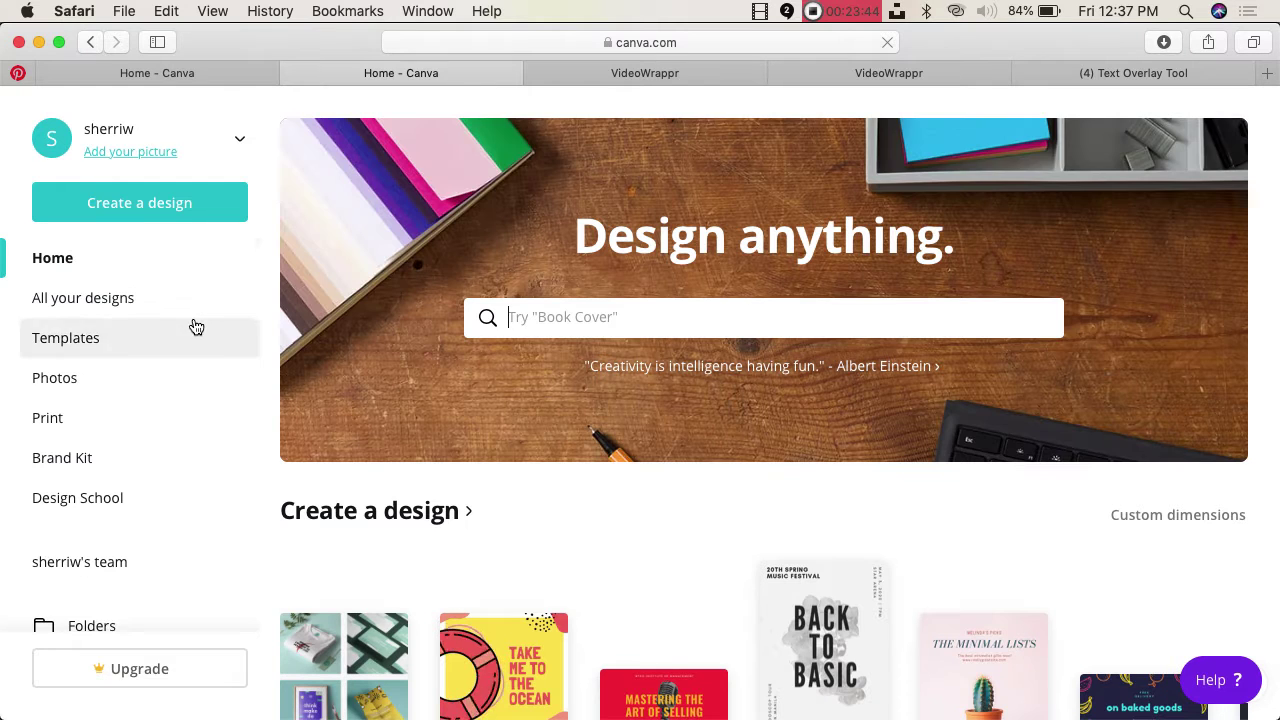
scroll(196, 328, down, 3)
scroll(196, 328, up, 3)
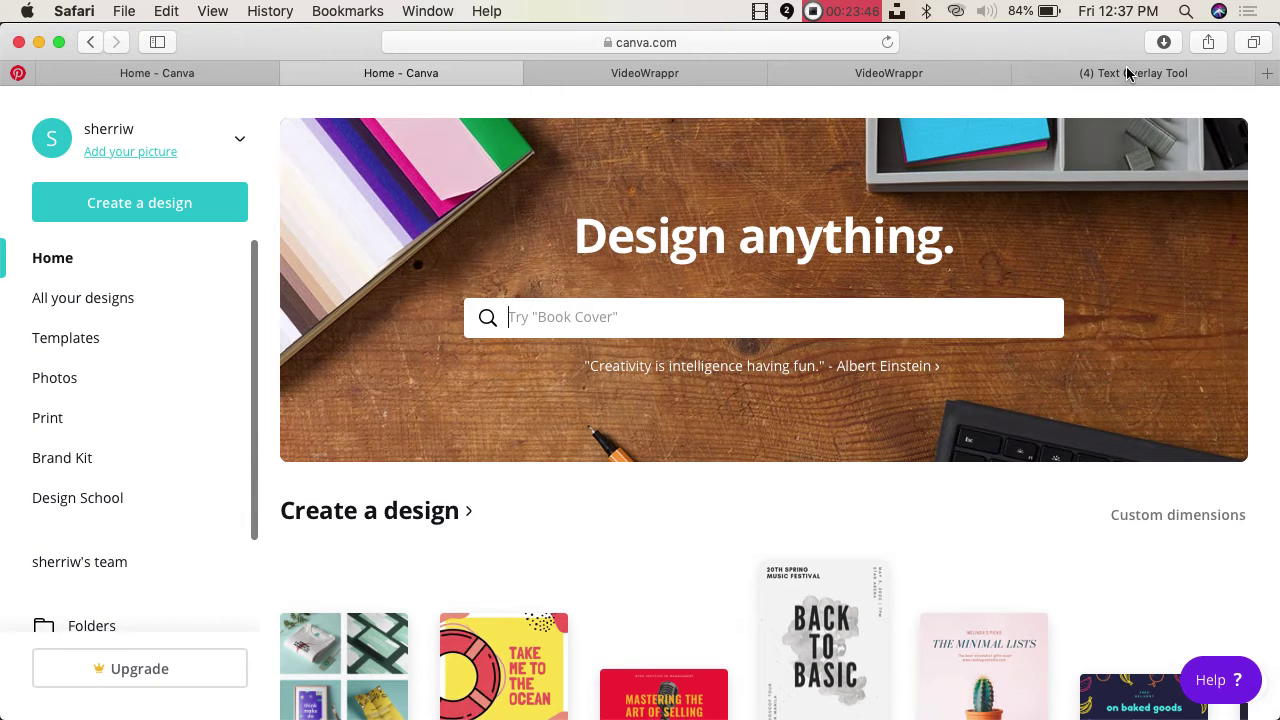
mouse_move(295, 75)
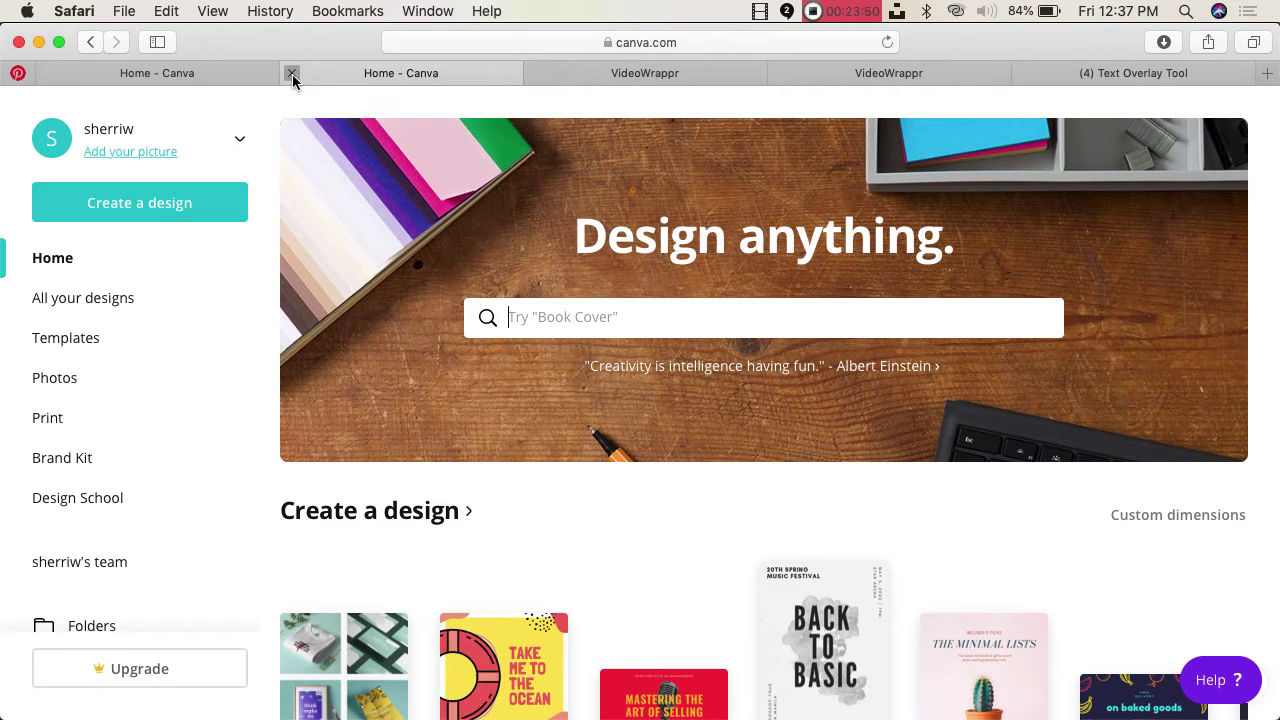
click(294, 75)
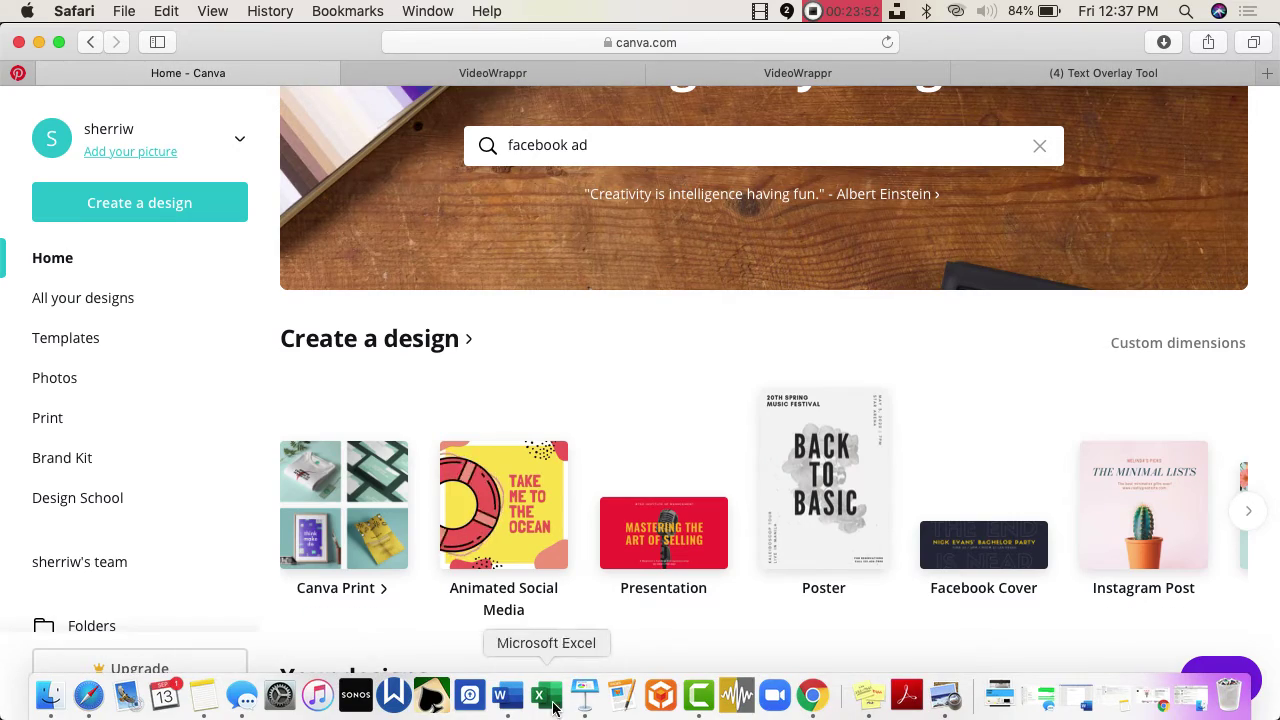
- Switch to the Keynote presentation and play the slideshow from the "Hands-on time!" slide
click(583, 698)
click(300, 62)
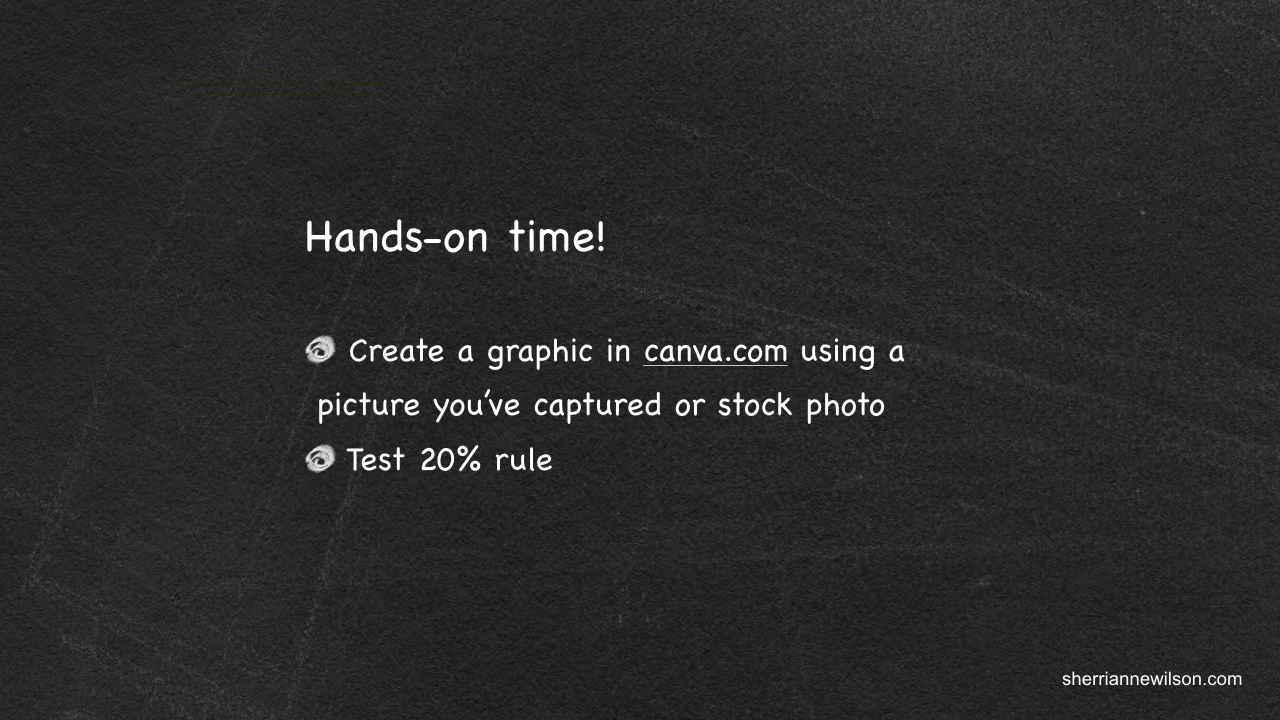